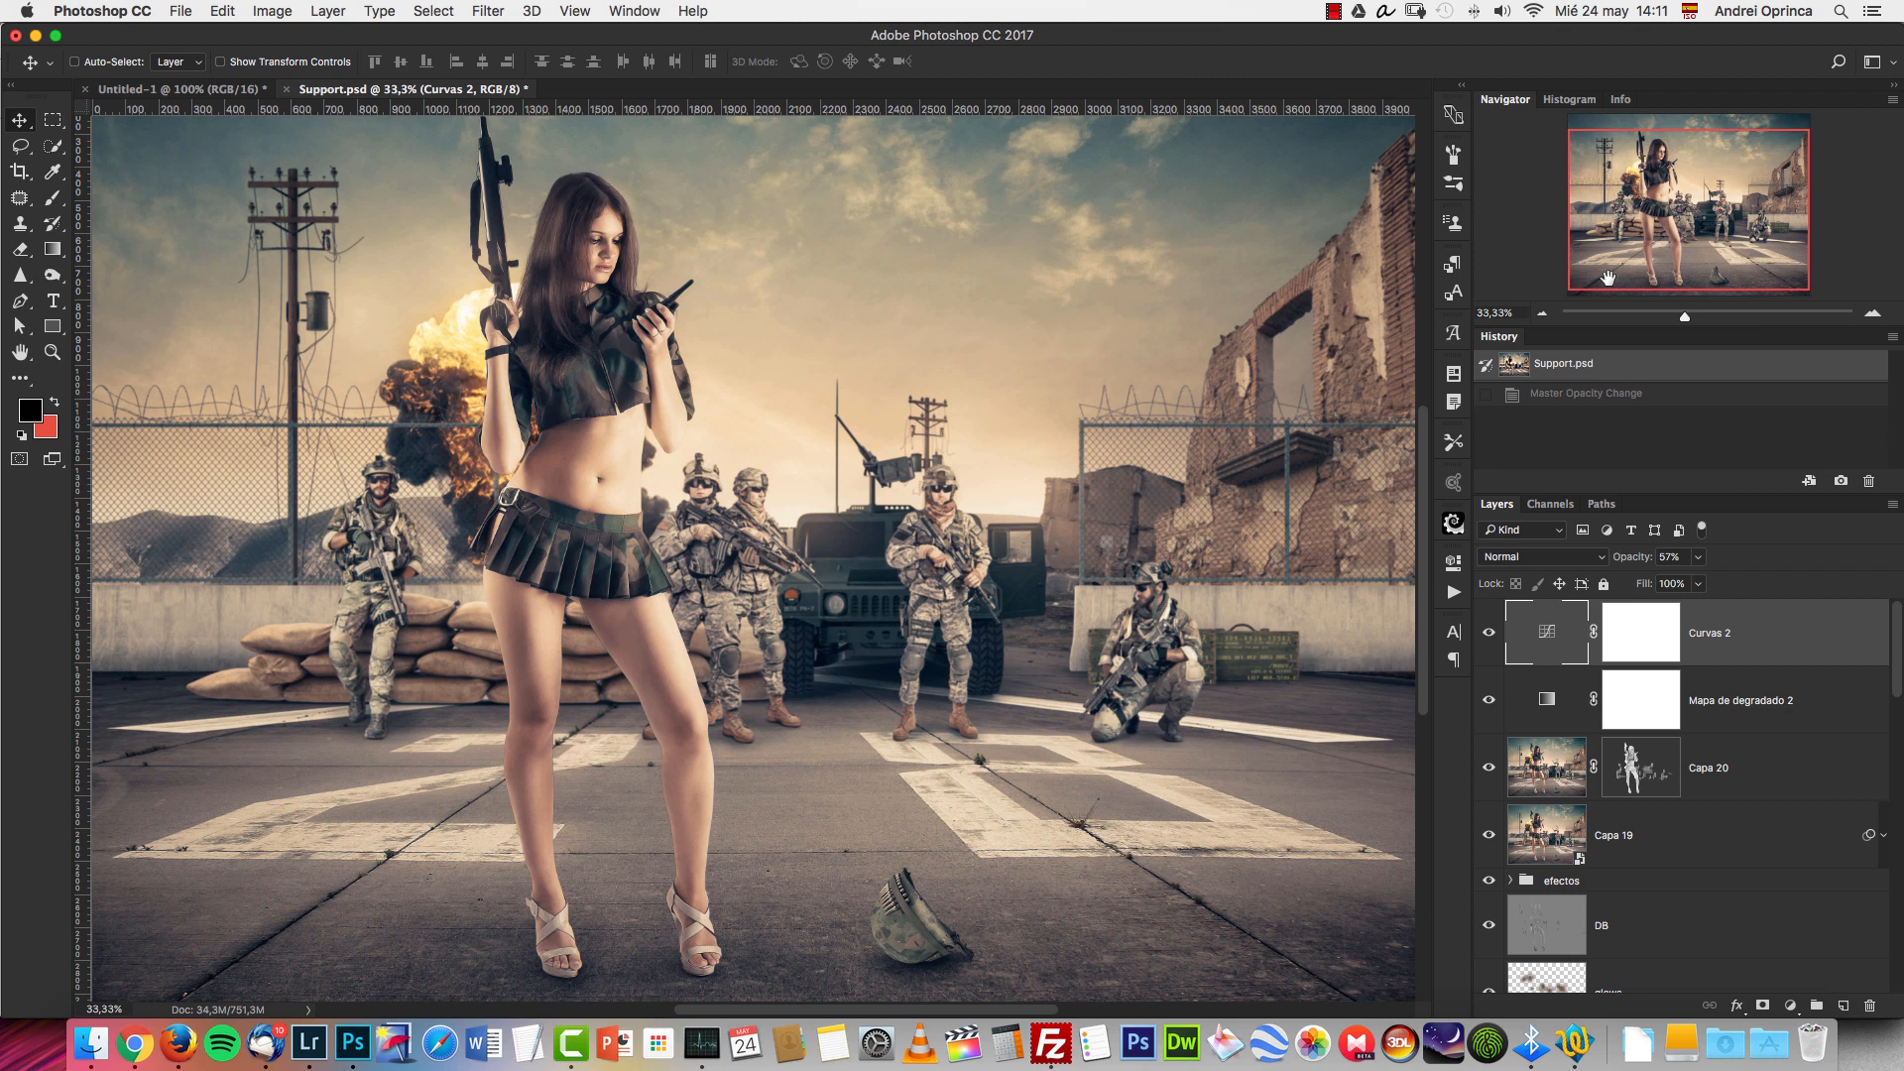
Isolate the Fondo background group in Support.psd to examine its layers, and restore the visibility of the full composite.
{"action": "left_click_drag", "start_coordinate": [1669, 239], "coordinate": [1668, 232]}
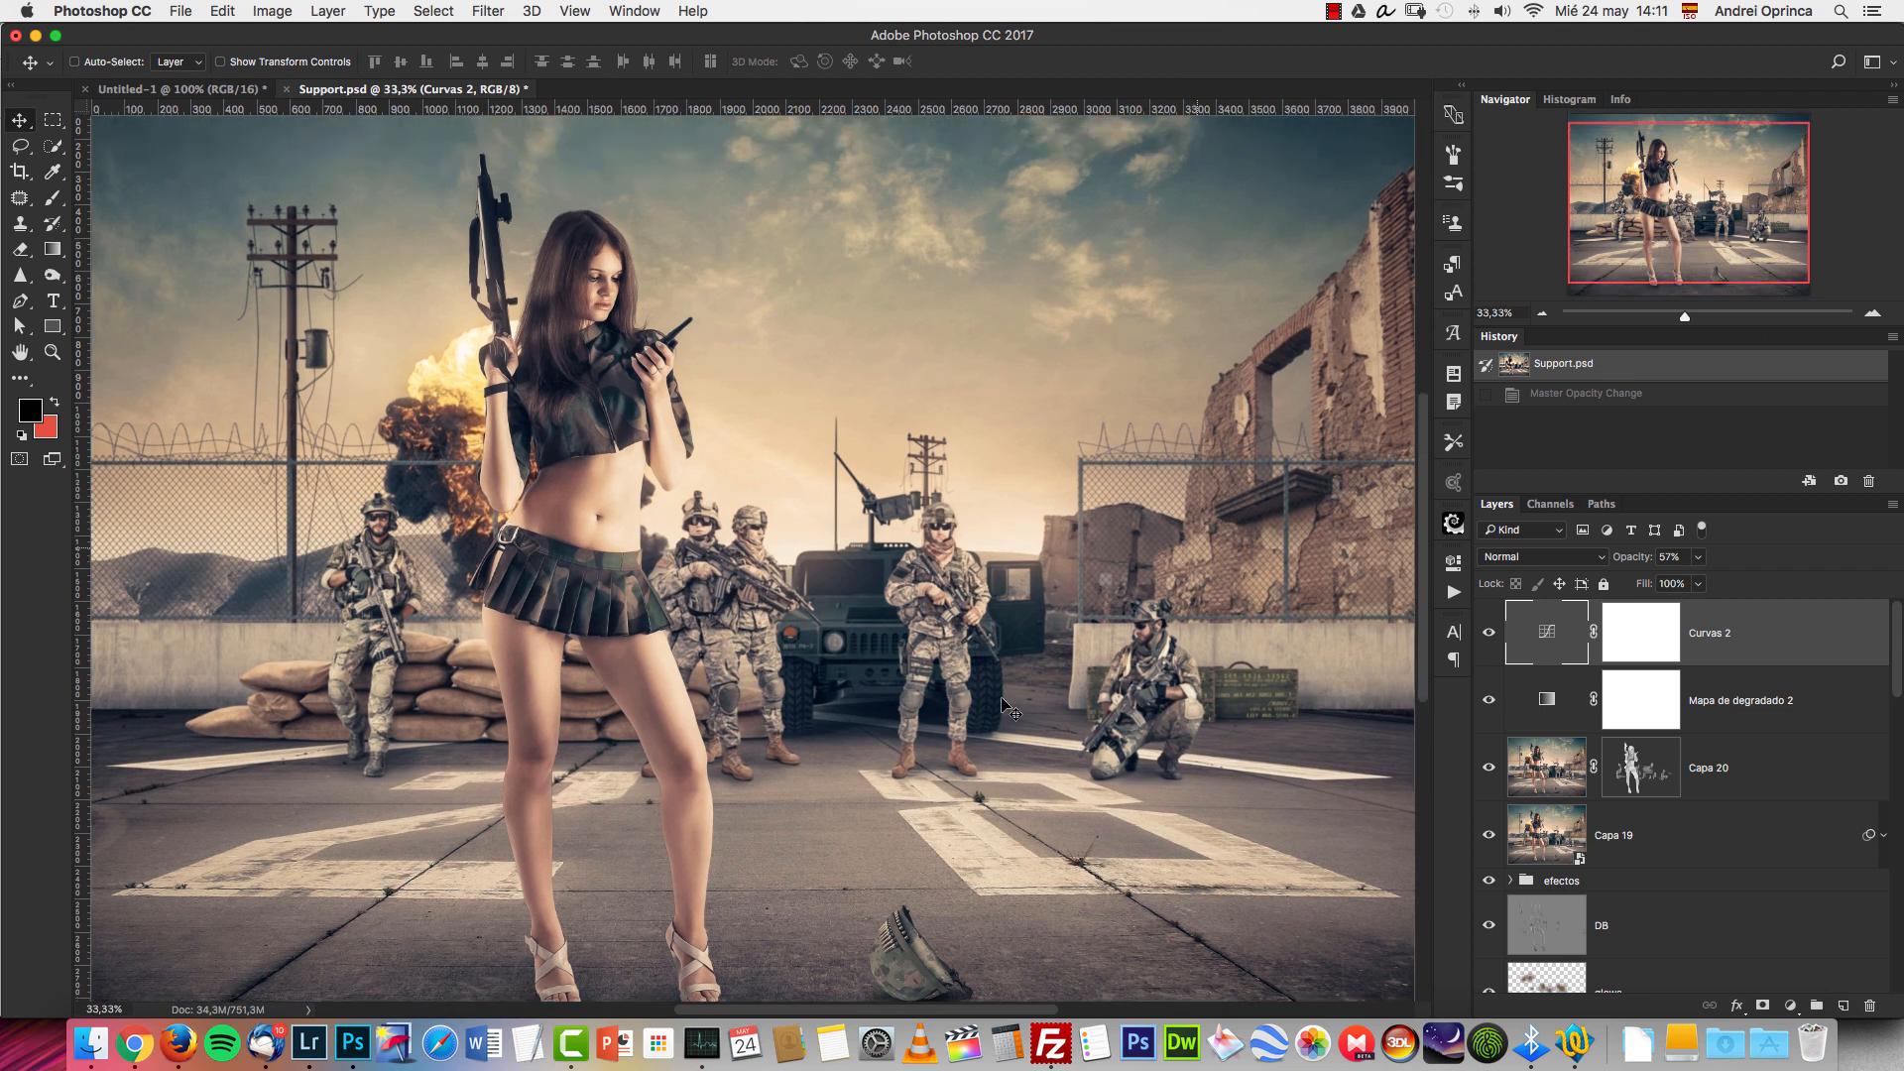
{"action": "scroll", "coordinate": [1895, 632], "scroll_direction": "down", "scroll_amount": 15}
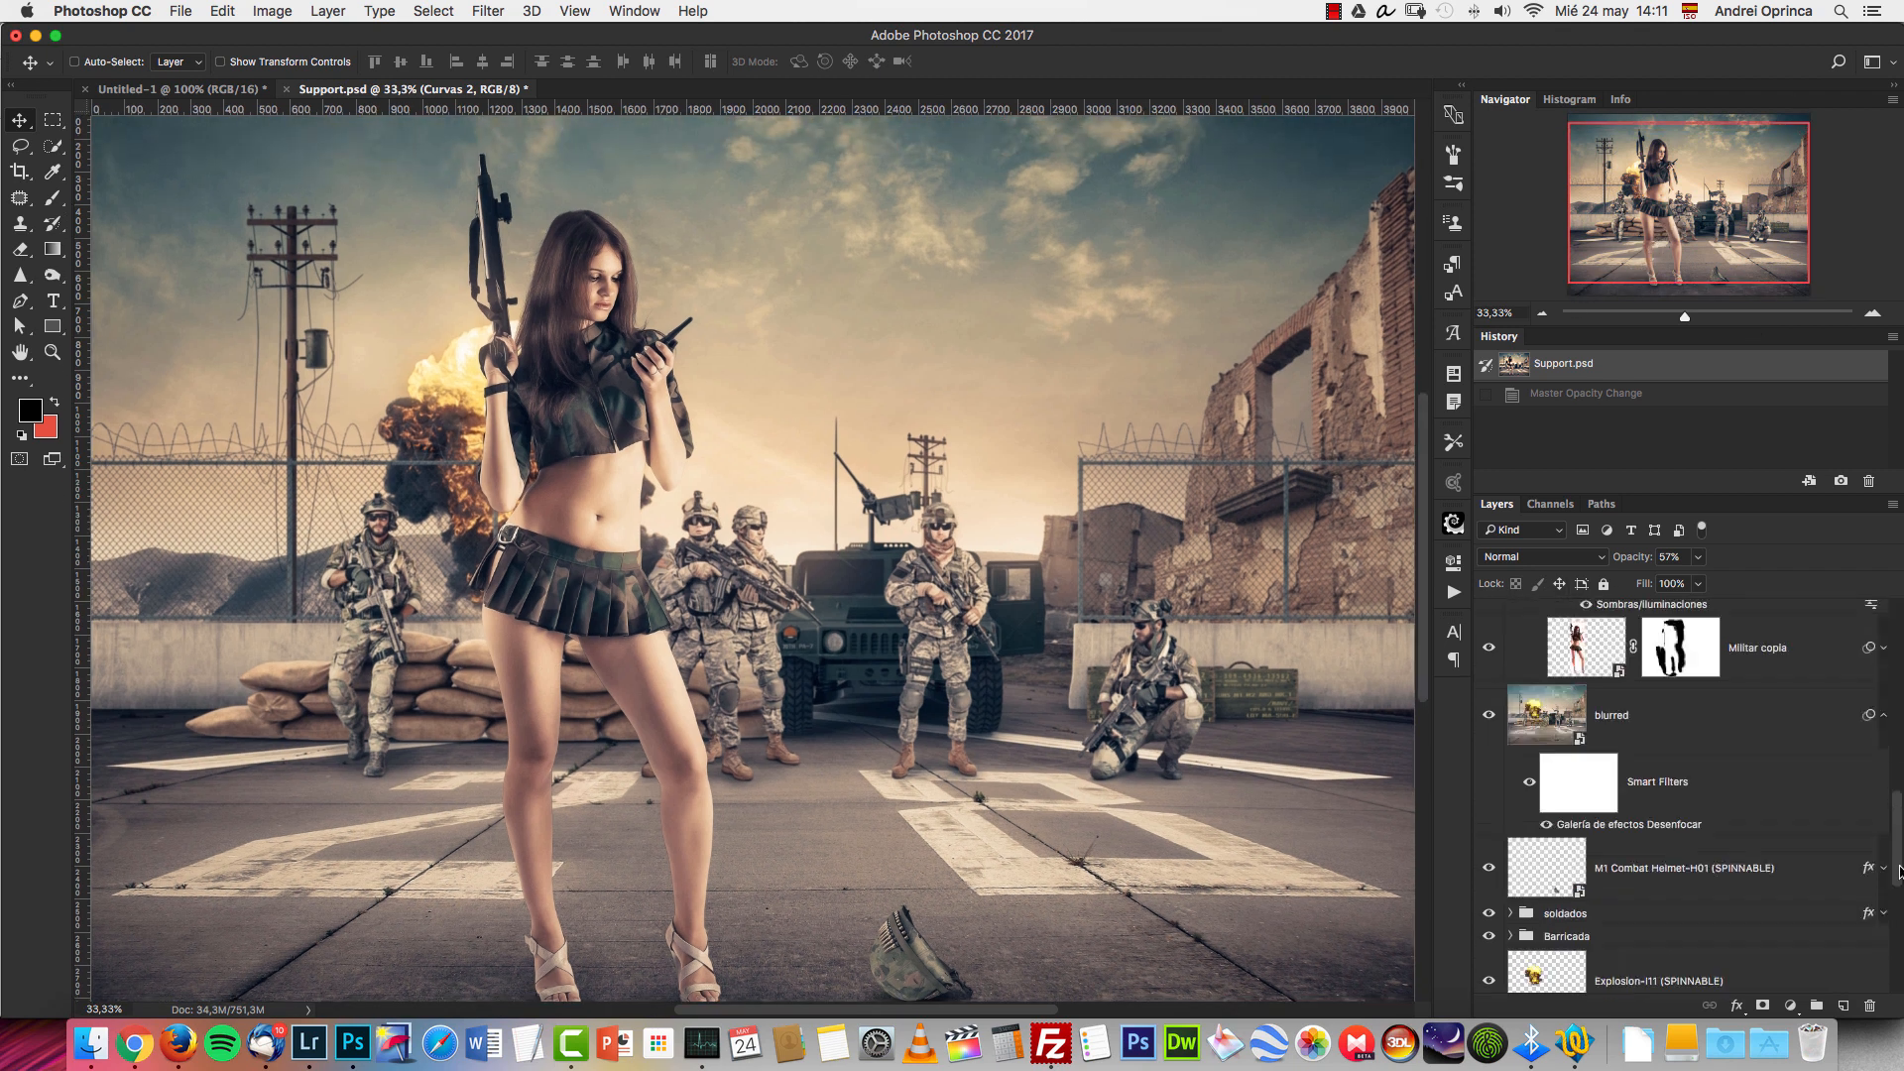
{"action": "left_click", "coordinate": [1489, 648], "text": "alt"}
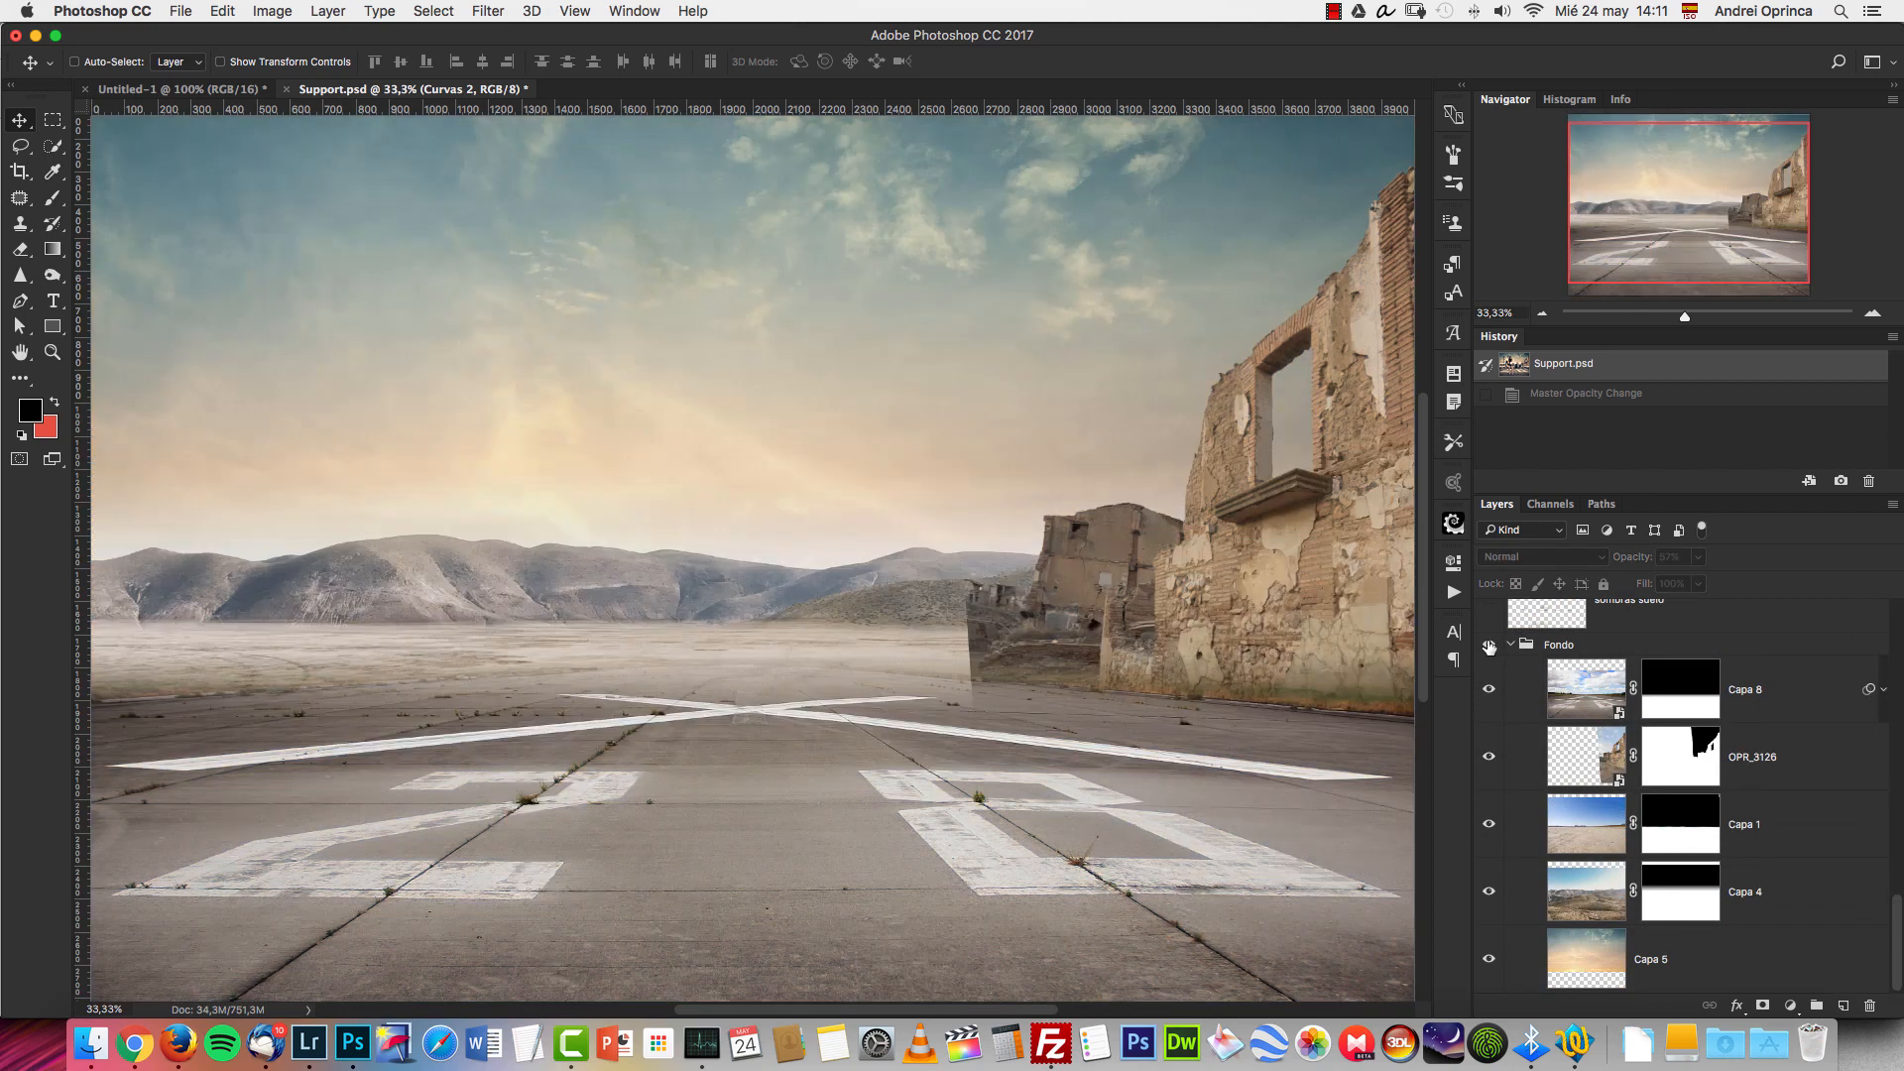
{"action": "left_click", "coordinate": [1489, 648], "text": "alt"}
{"action": "key", "text": "super+minus"}
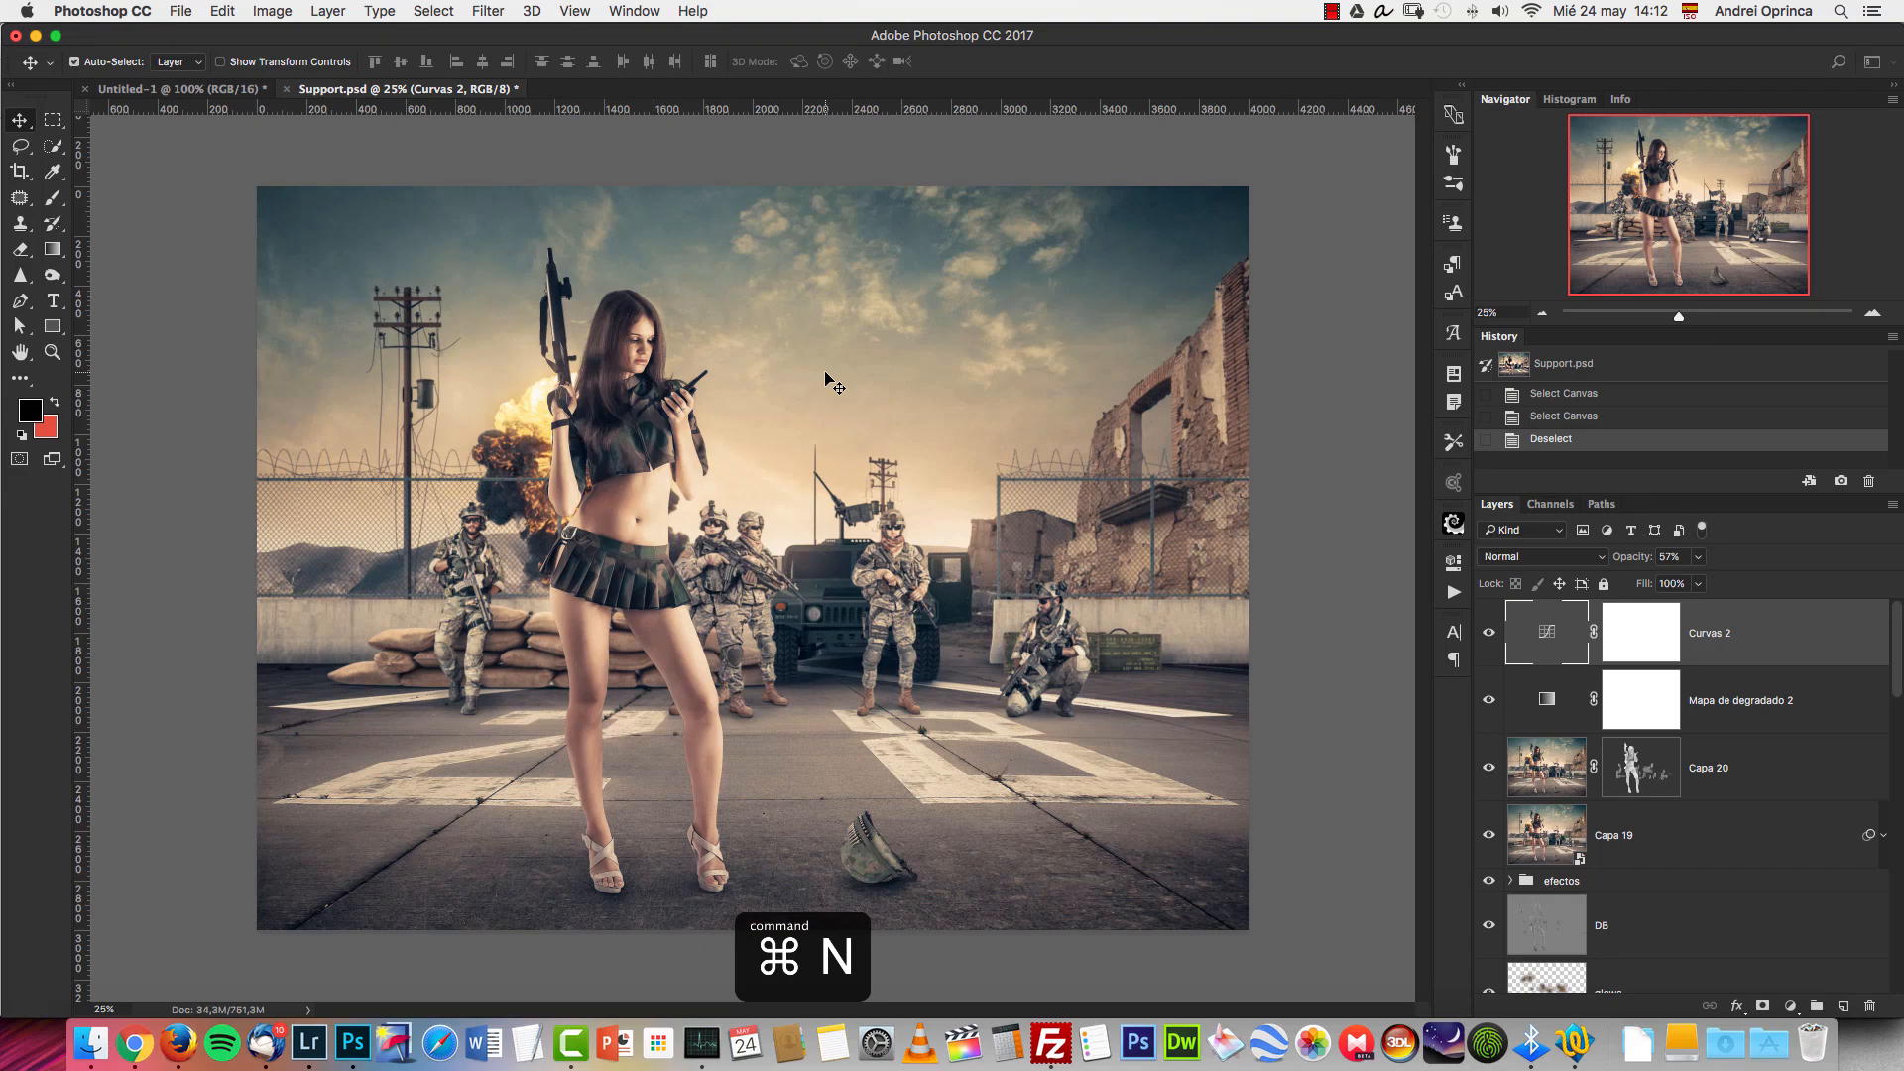
Create a 4000 × 3000 px document at 300 ppi and proportionally resize the image to 2500 px wide.
{"action": "key", "text": "super+n"}
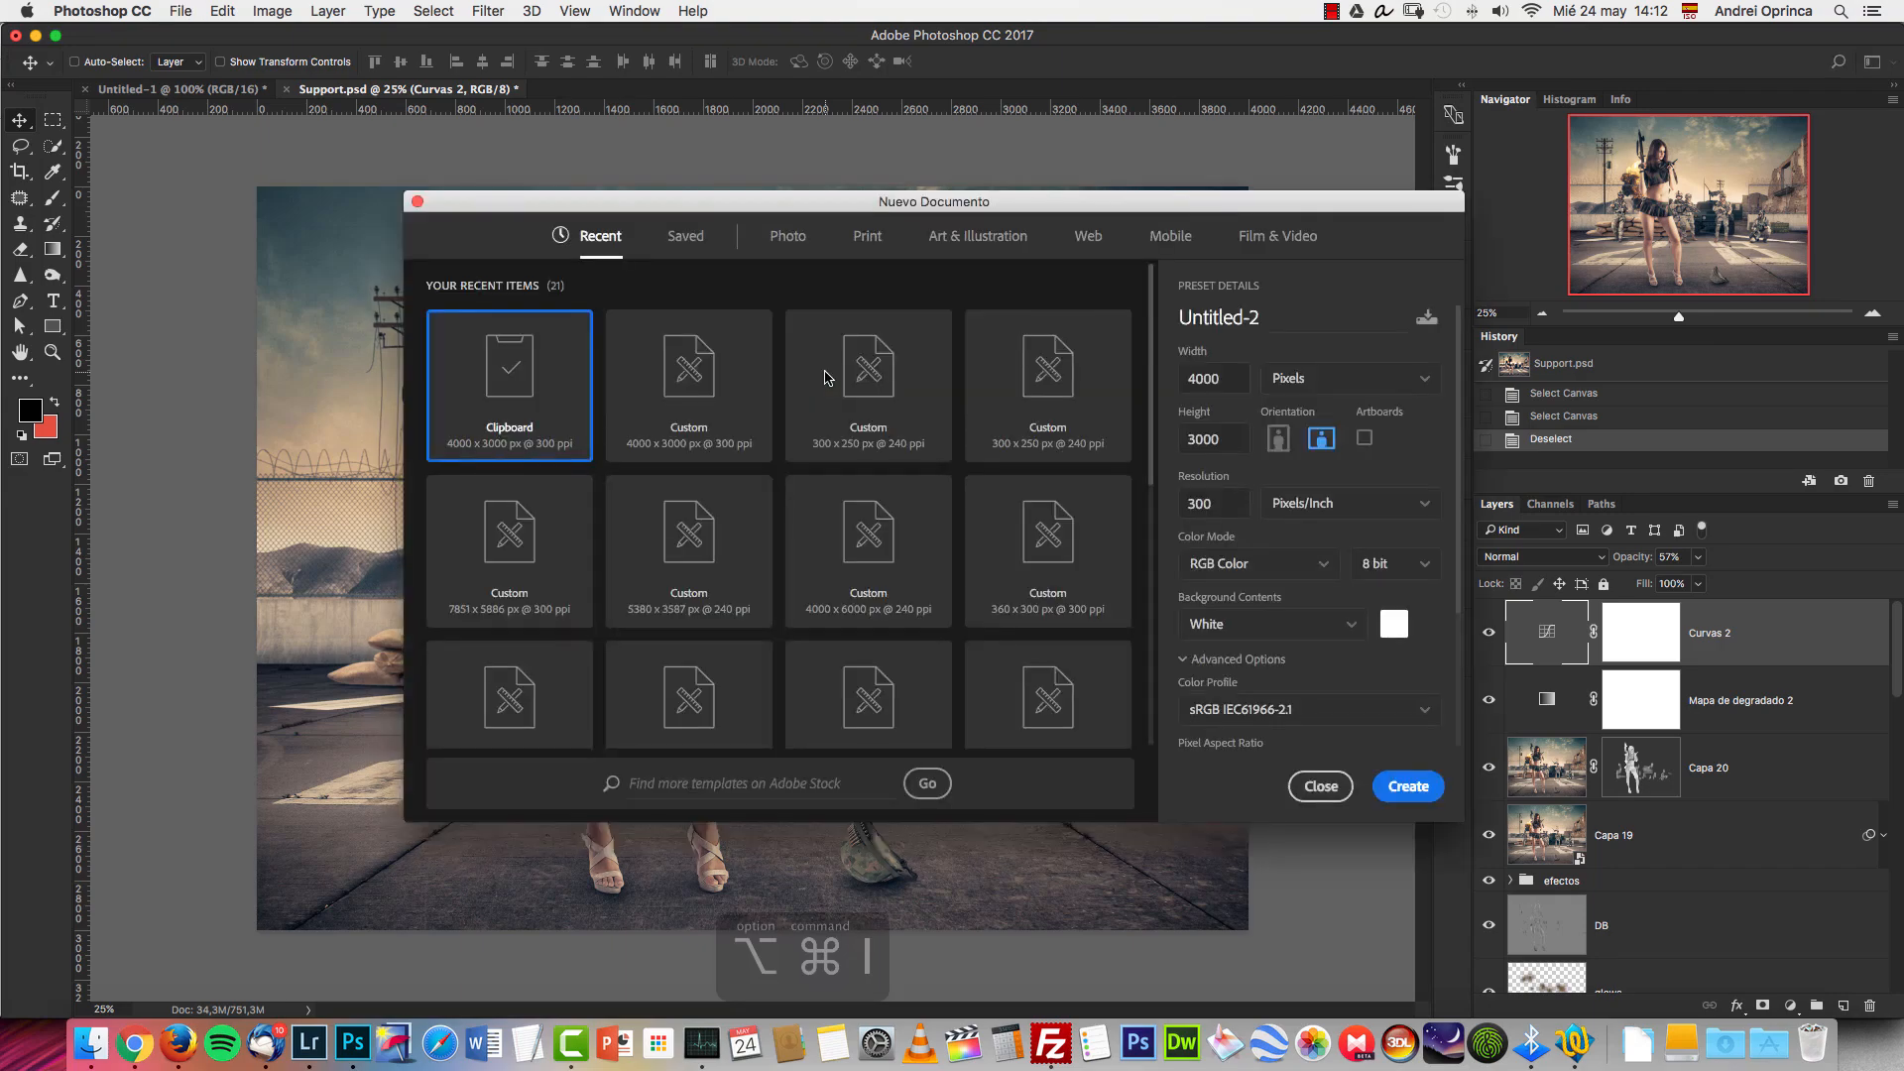
{"action": "key", "text": "Return"}
{"action": "key", "text": "alt+super+i"}
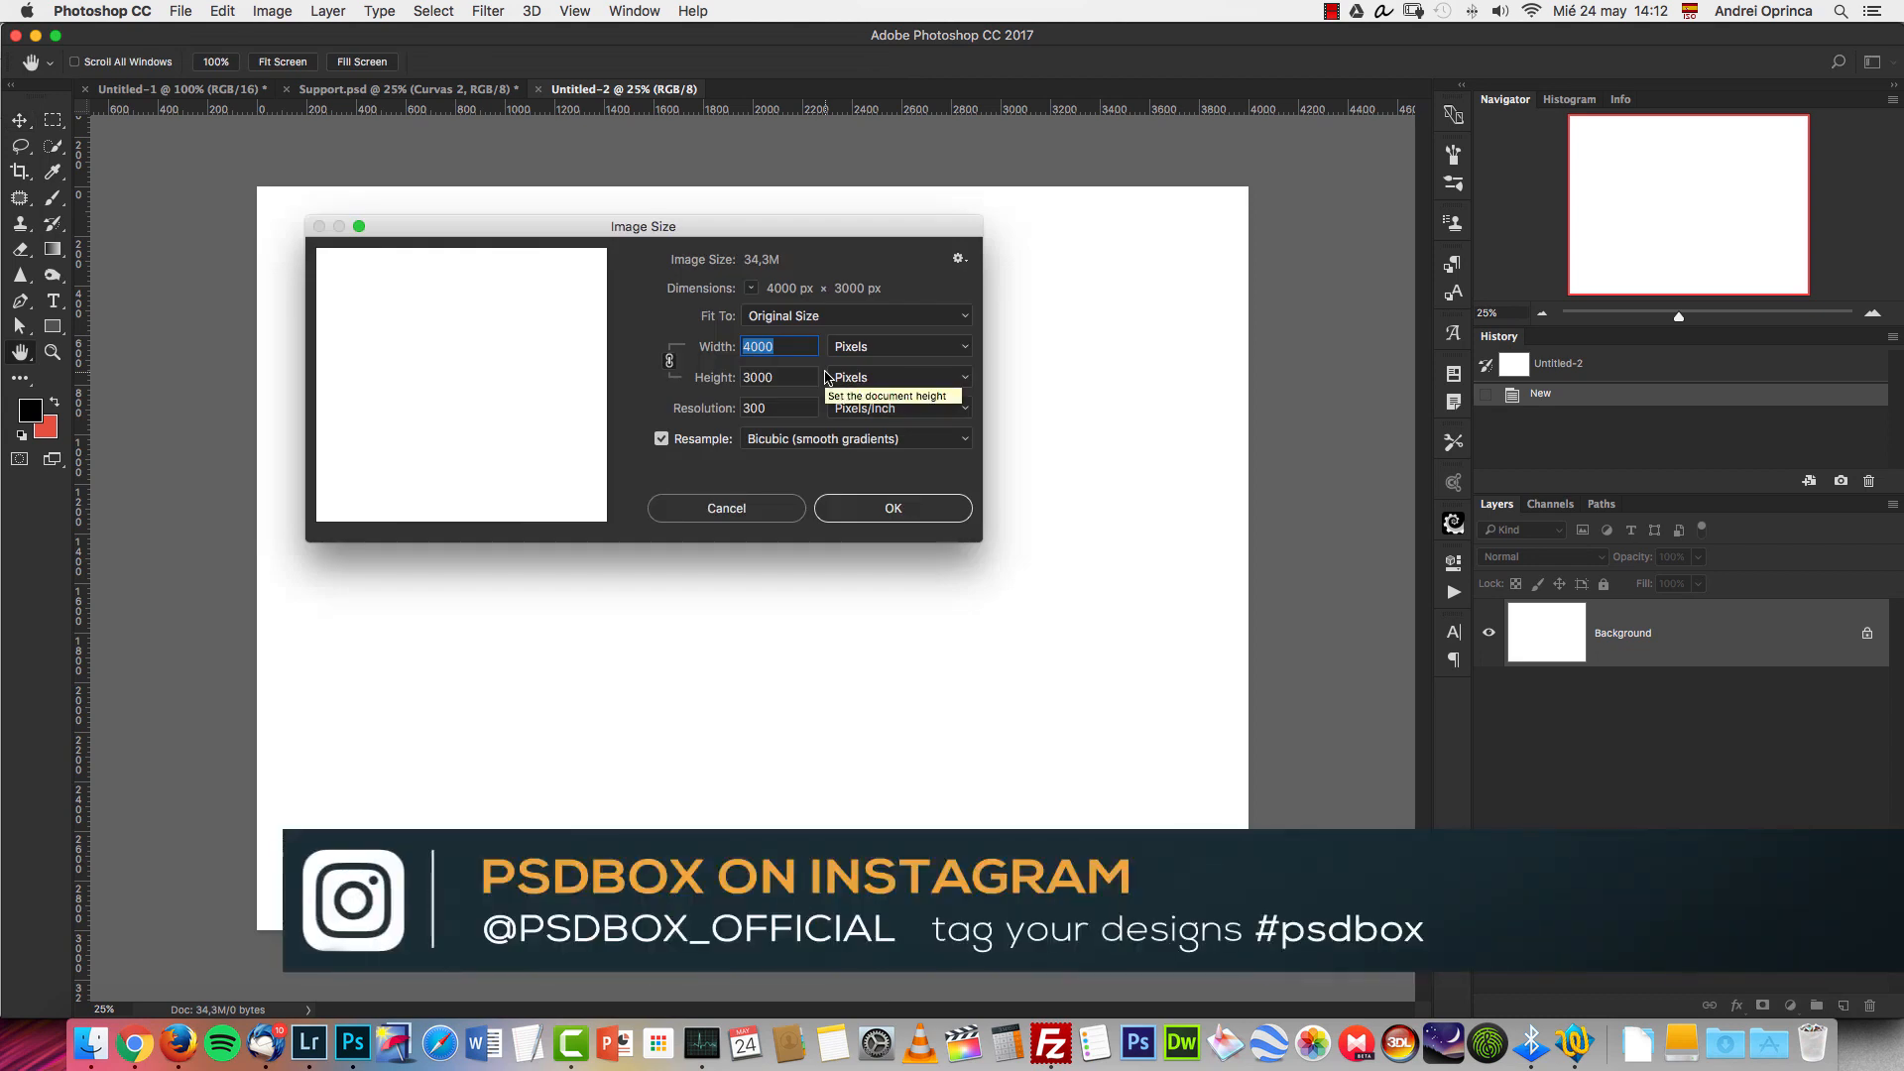
{"action": "type", "text": "2500"}
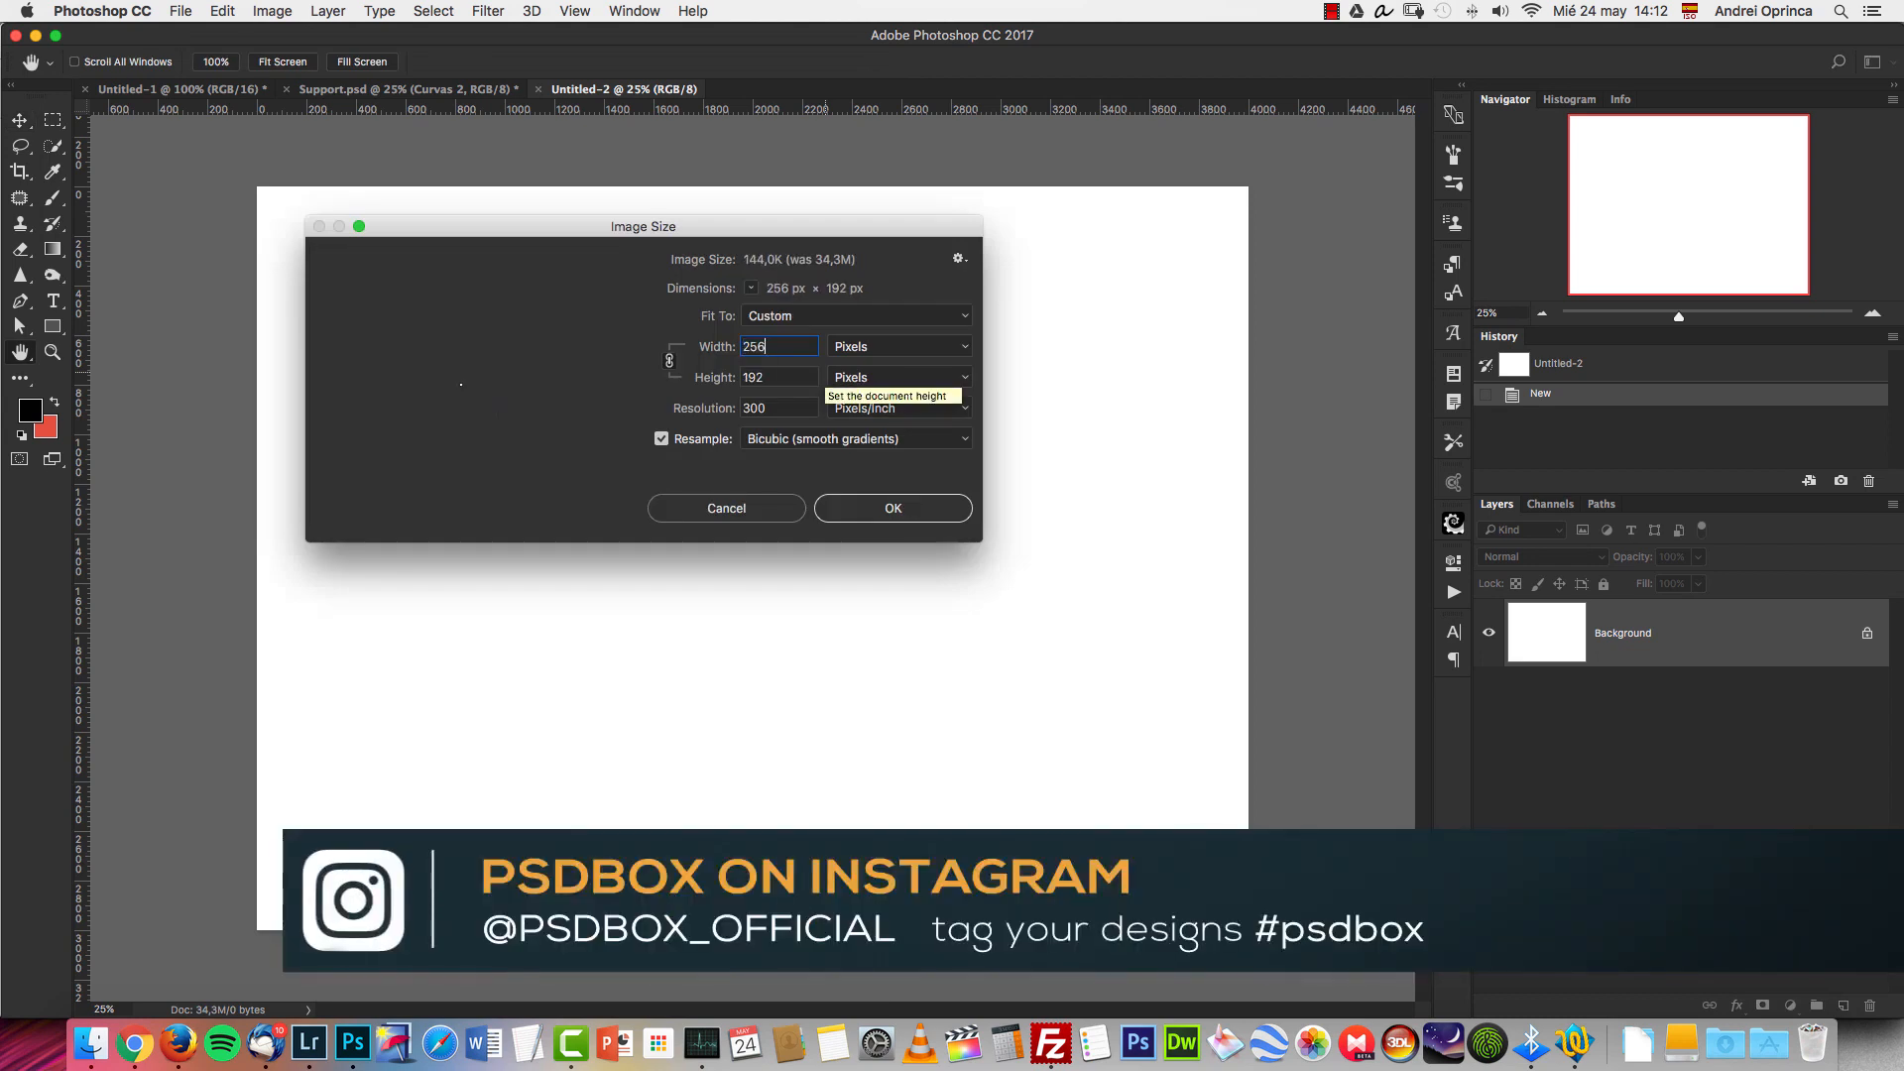
{"action": "key", "text": "Return"}
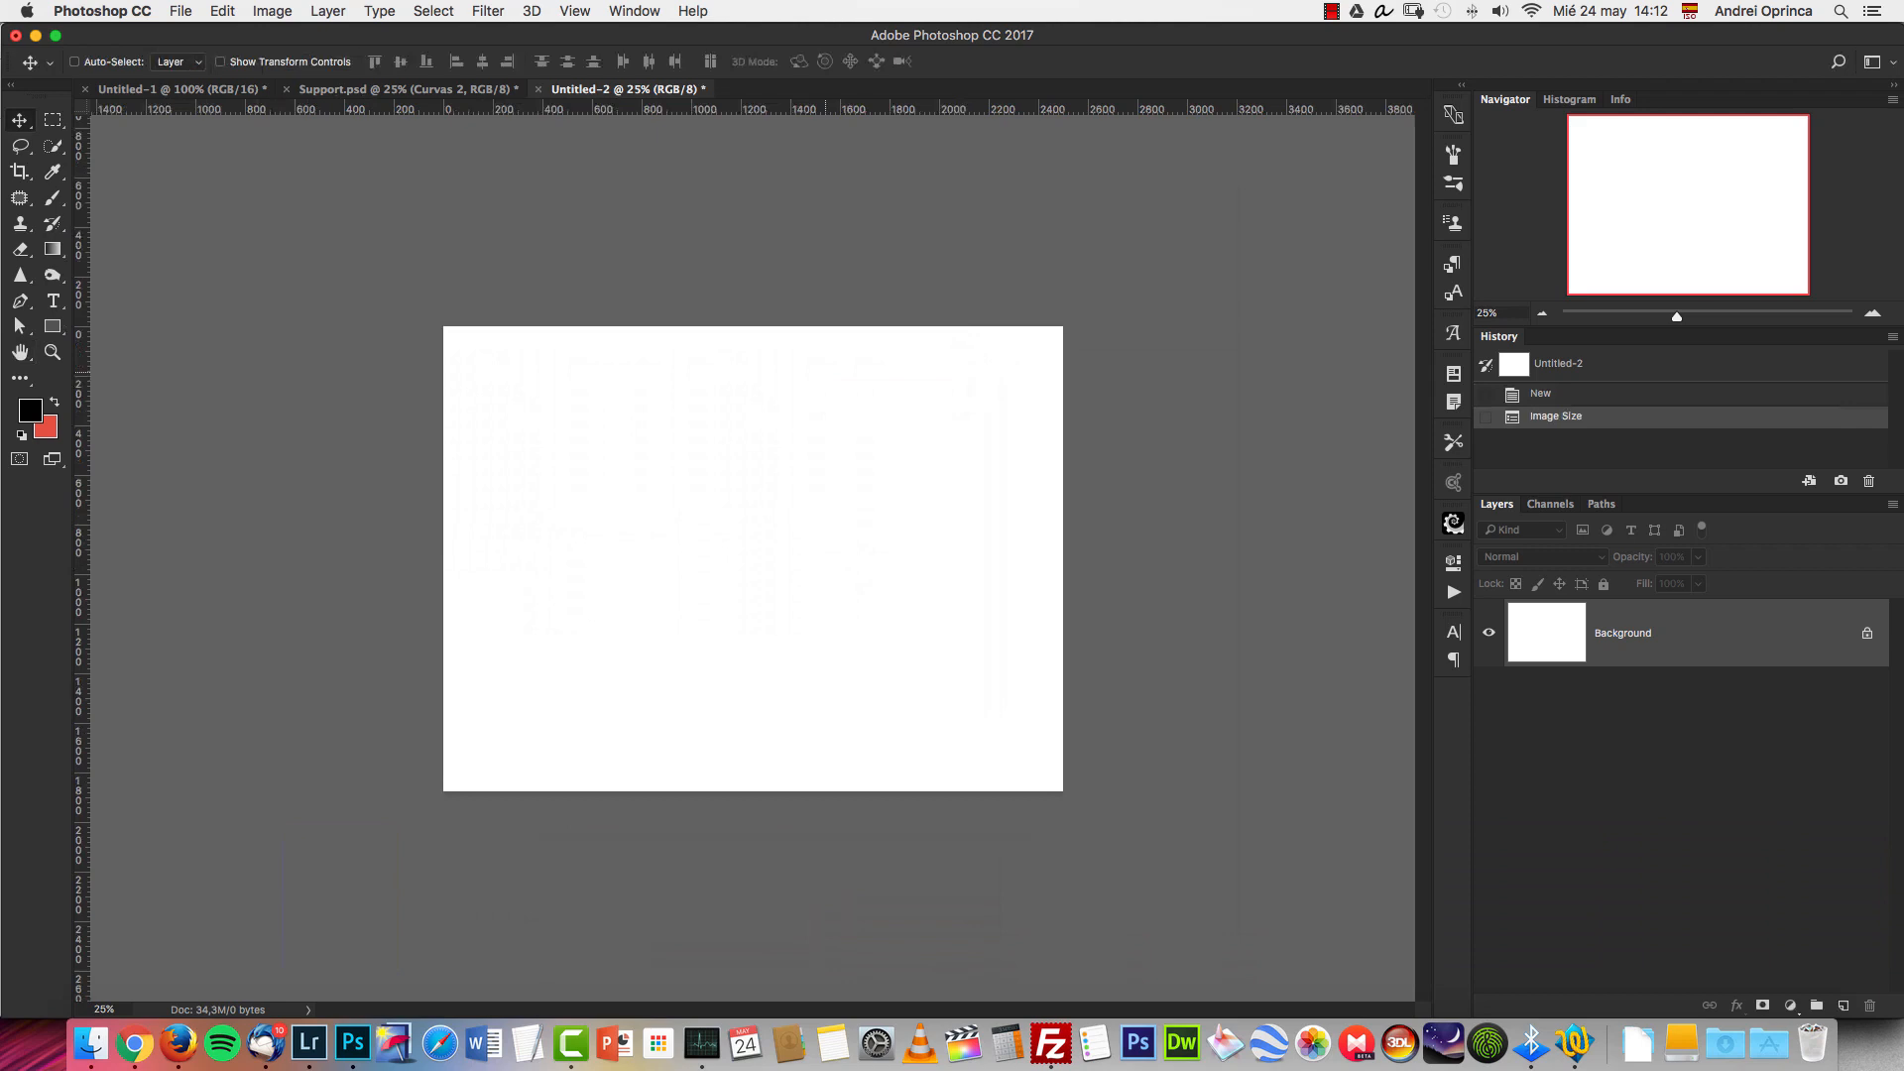
Transfer the whole Depositphotos_7933464_original.jpg desert image into the new document, closing the source file without saving.
{"action": "key", "text": "super+o"}
{"action": "left_click", "coordinate": [1873, 315]}
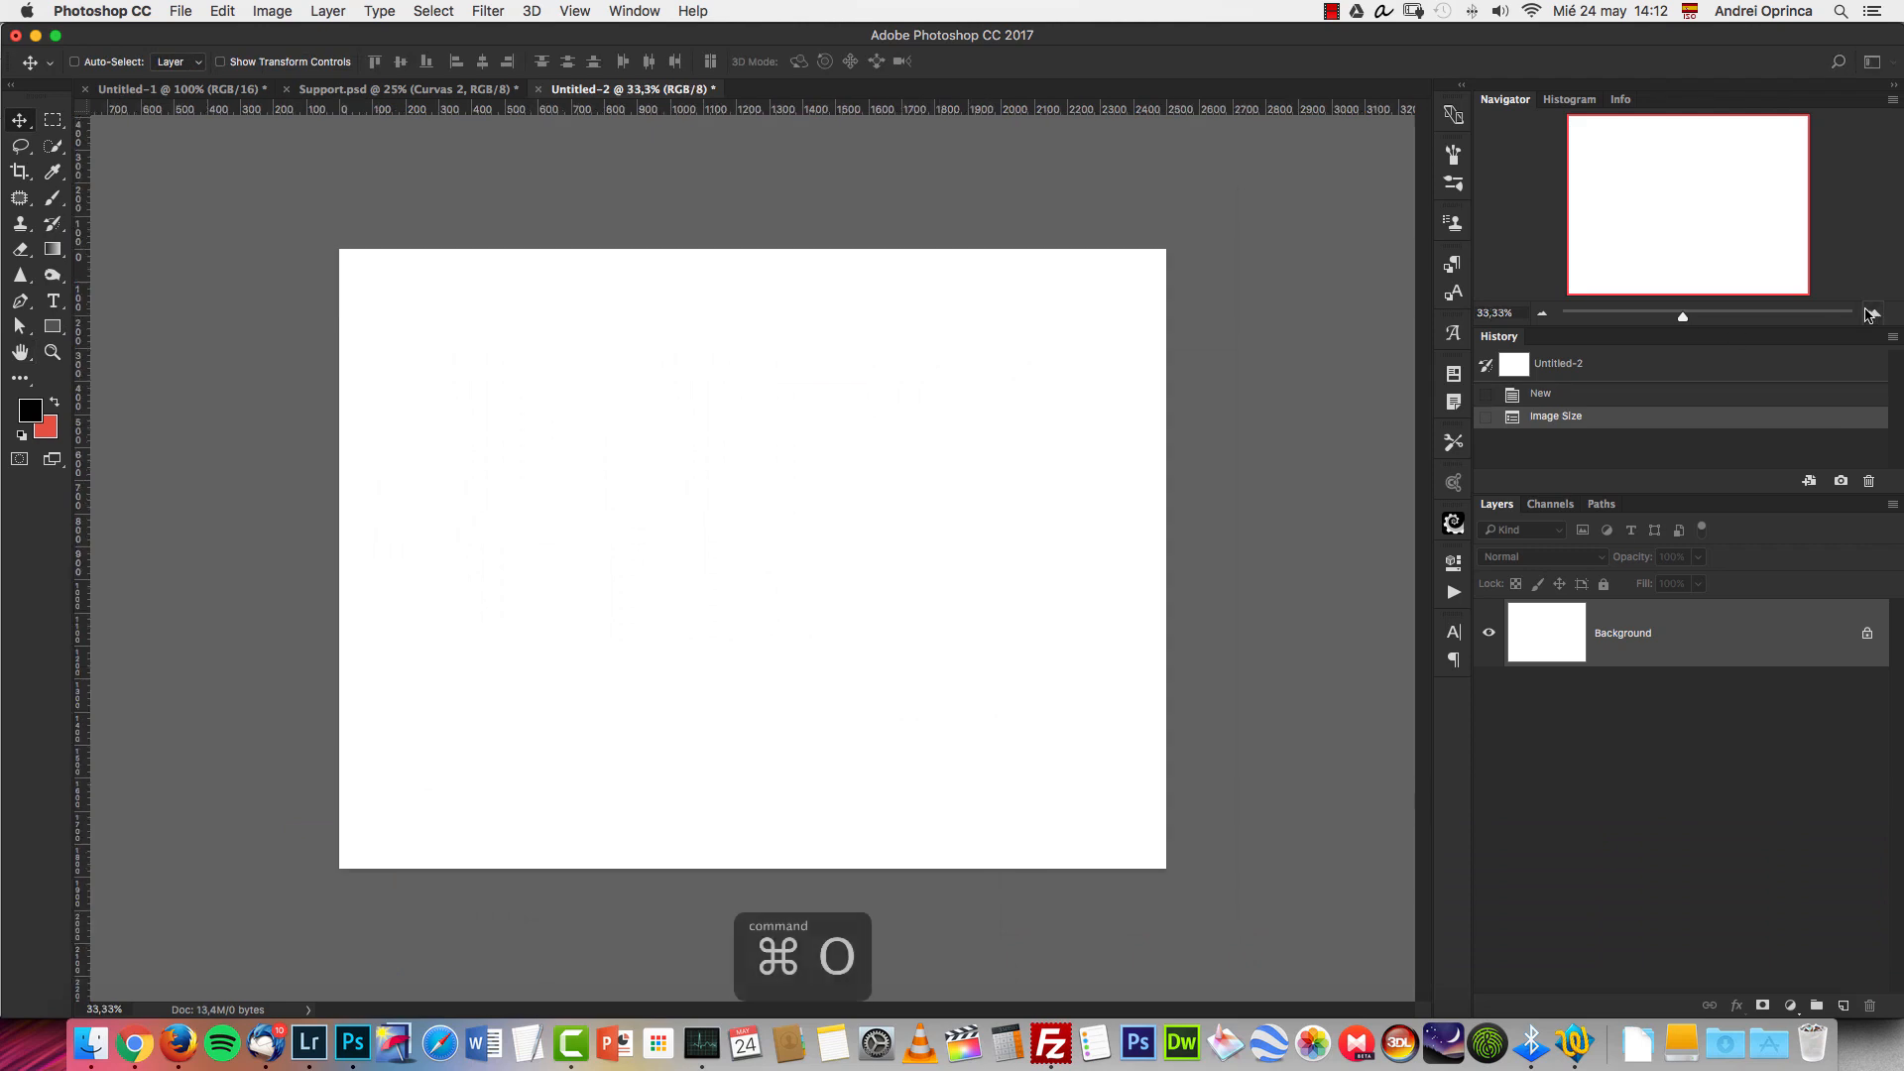
{"action": "key", "text": "super+o"}
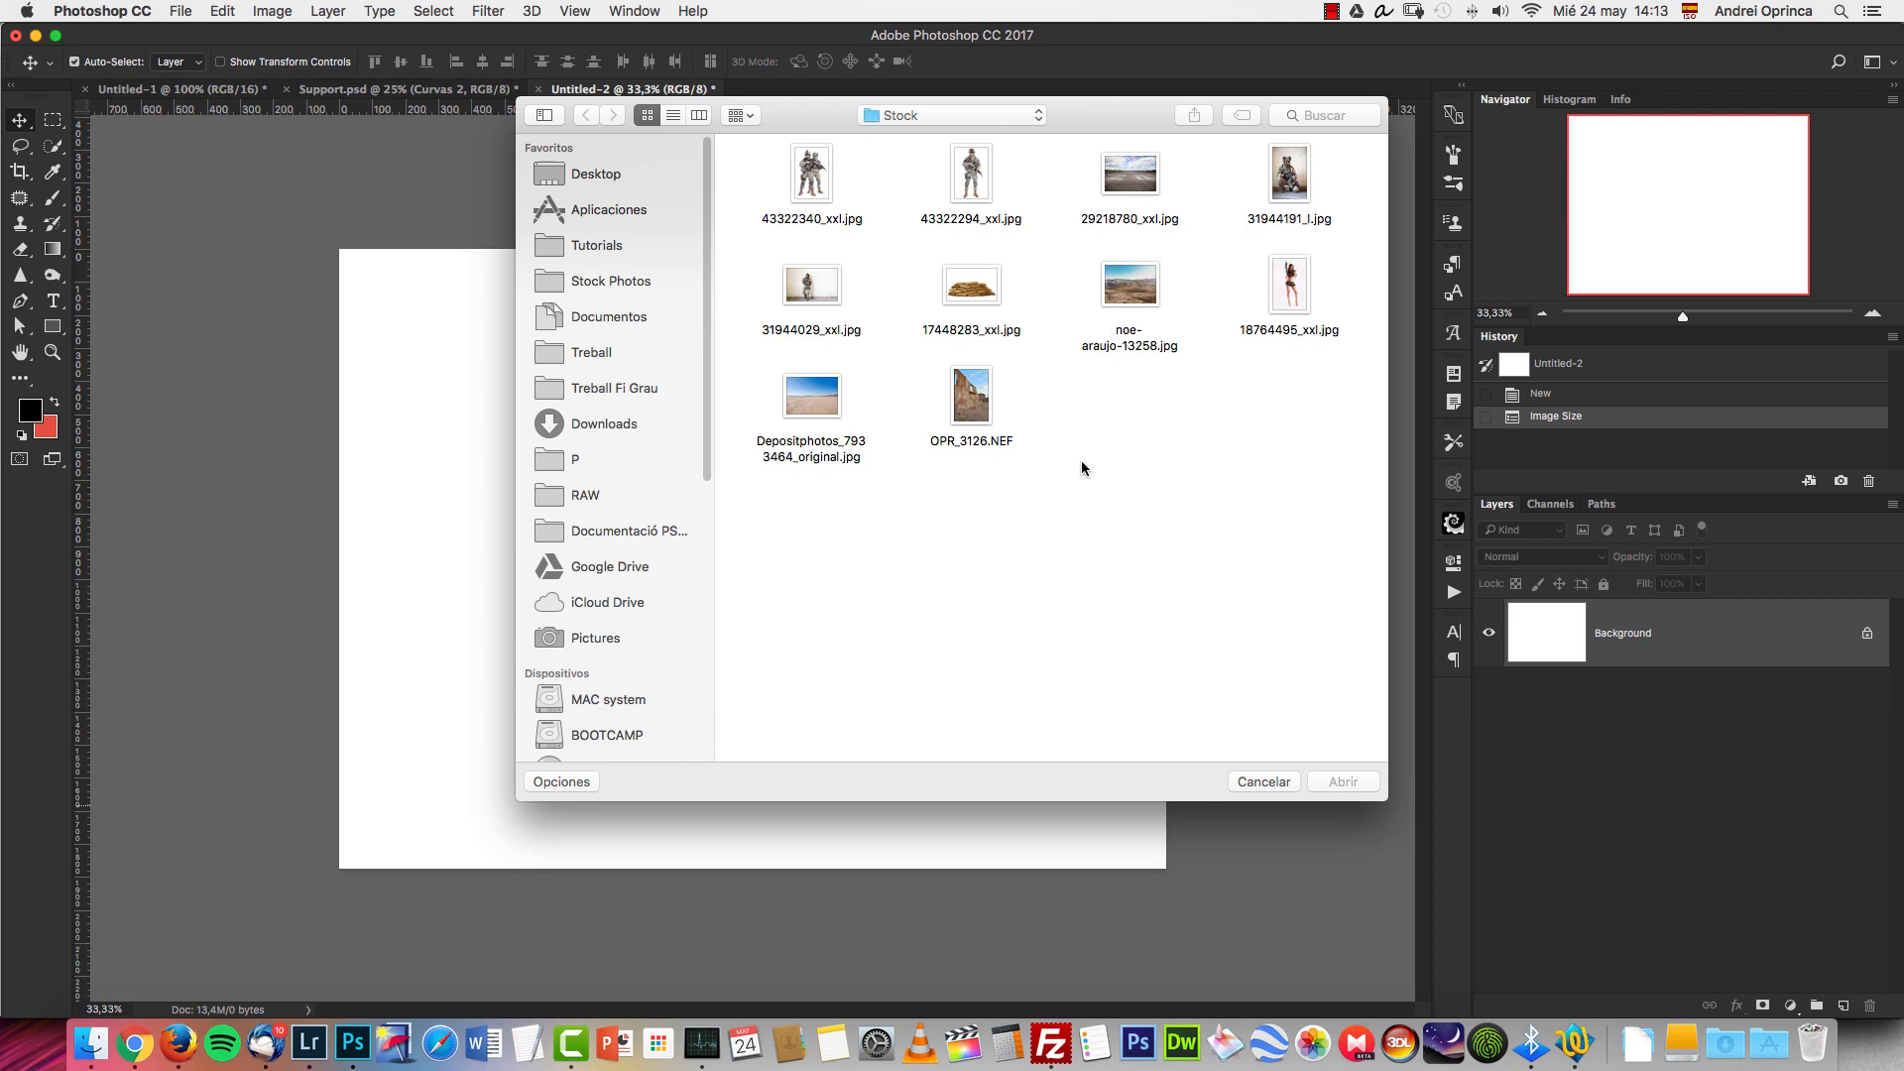
{"action": "left_click", "coordinate": [825, 407]}
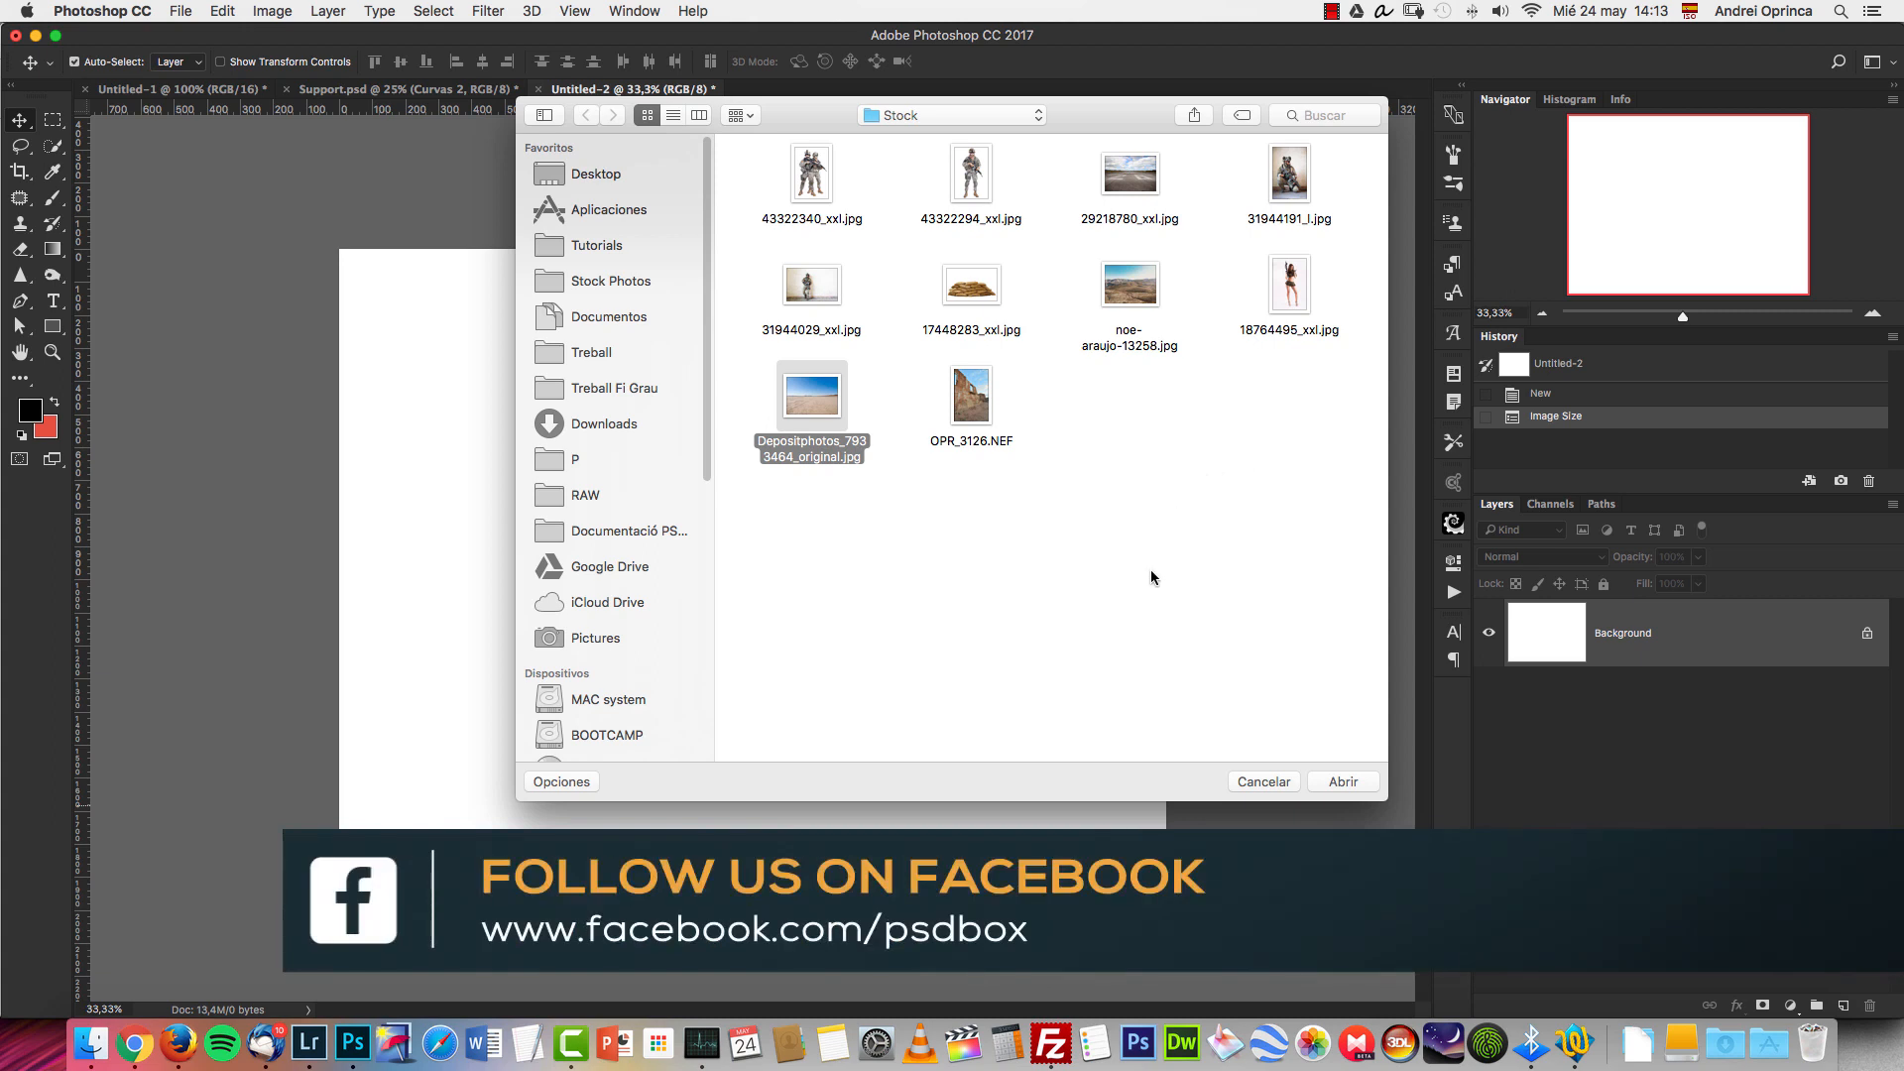
{"action": "left_click", "coordinate": [1336, 782]}
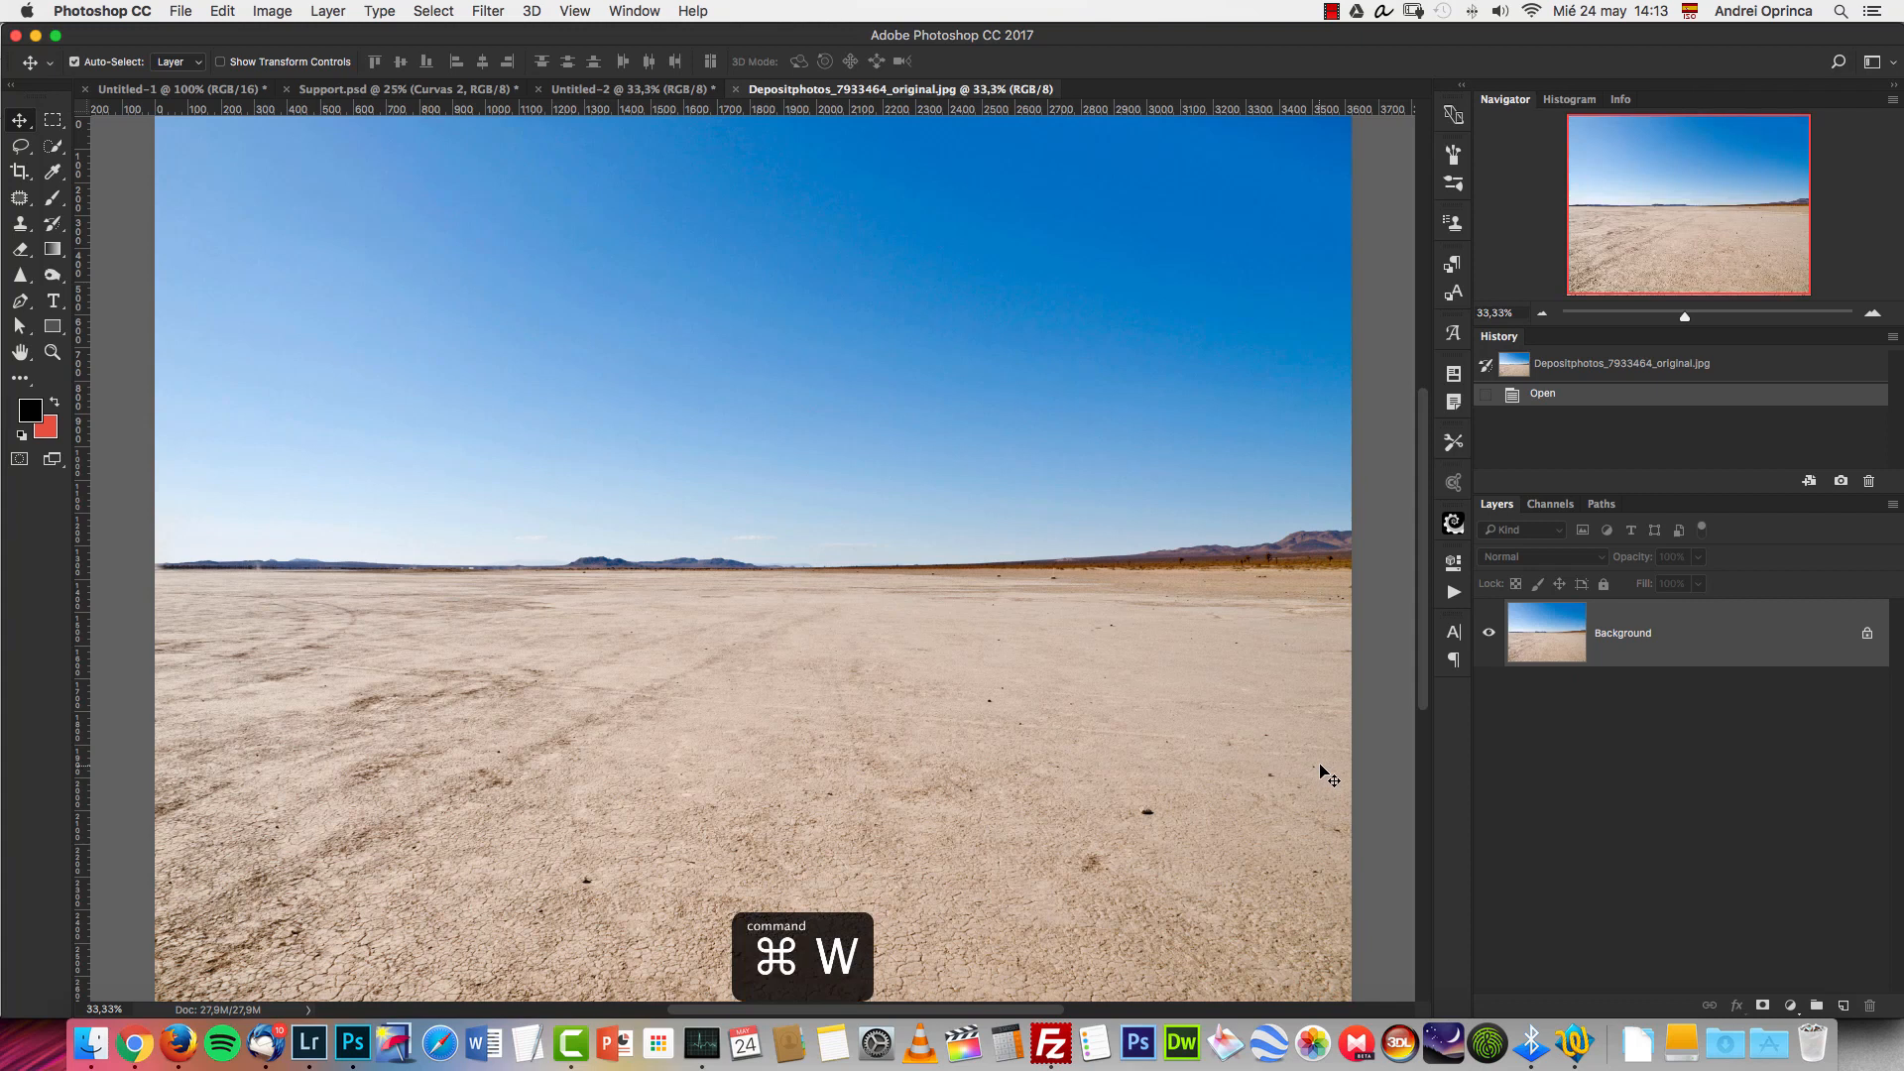
{"action": "key", "text": "super+a"}
{"action": "key", "text": "super+x"}
{"action": "key", "text": "super+w"}
{"action": "key", "text": "super+v"}
{"action": "left_click", "coordinate": [893, 355]}
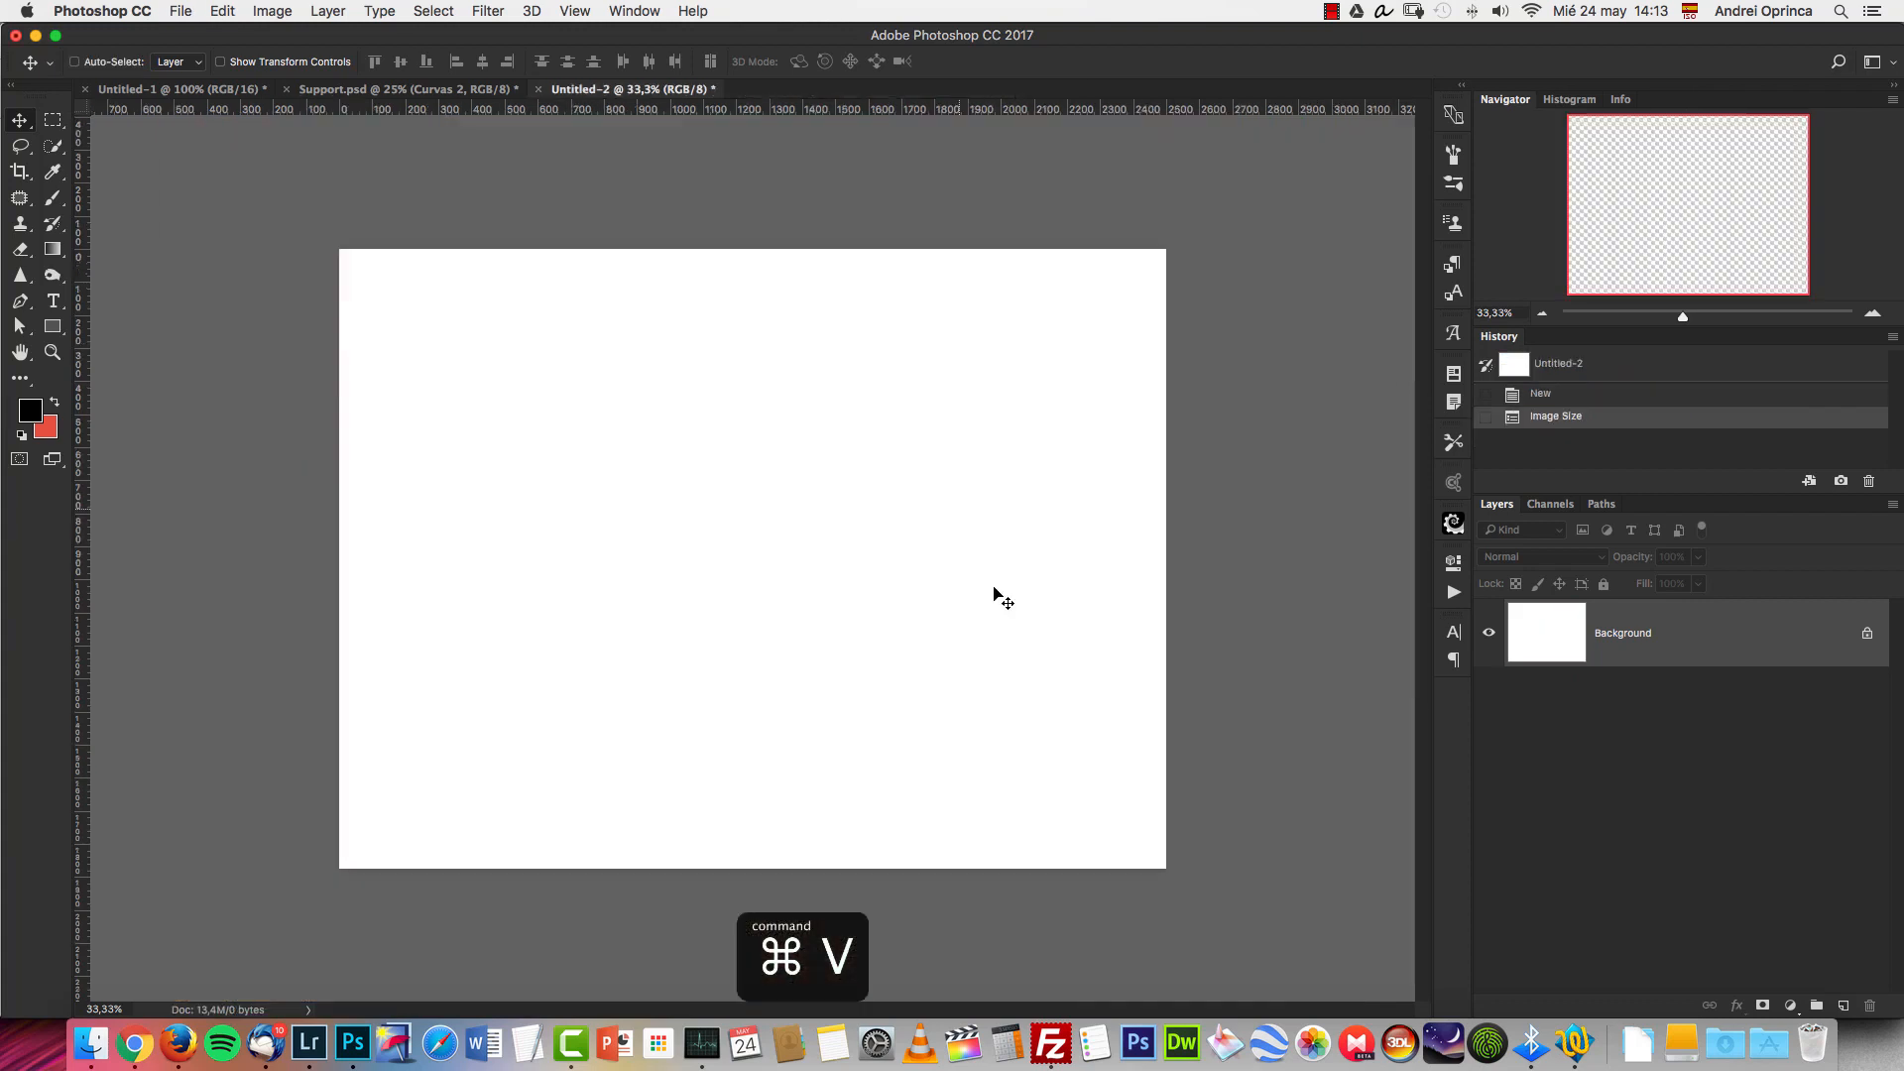
Scale the desert photo down proportionally with Free Transform and position it so it fills the canvas.
{"action": "key", "text": "super+t"}
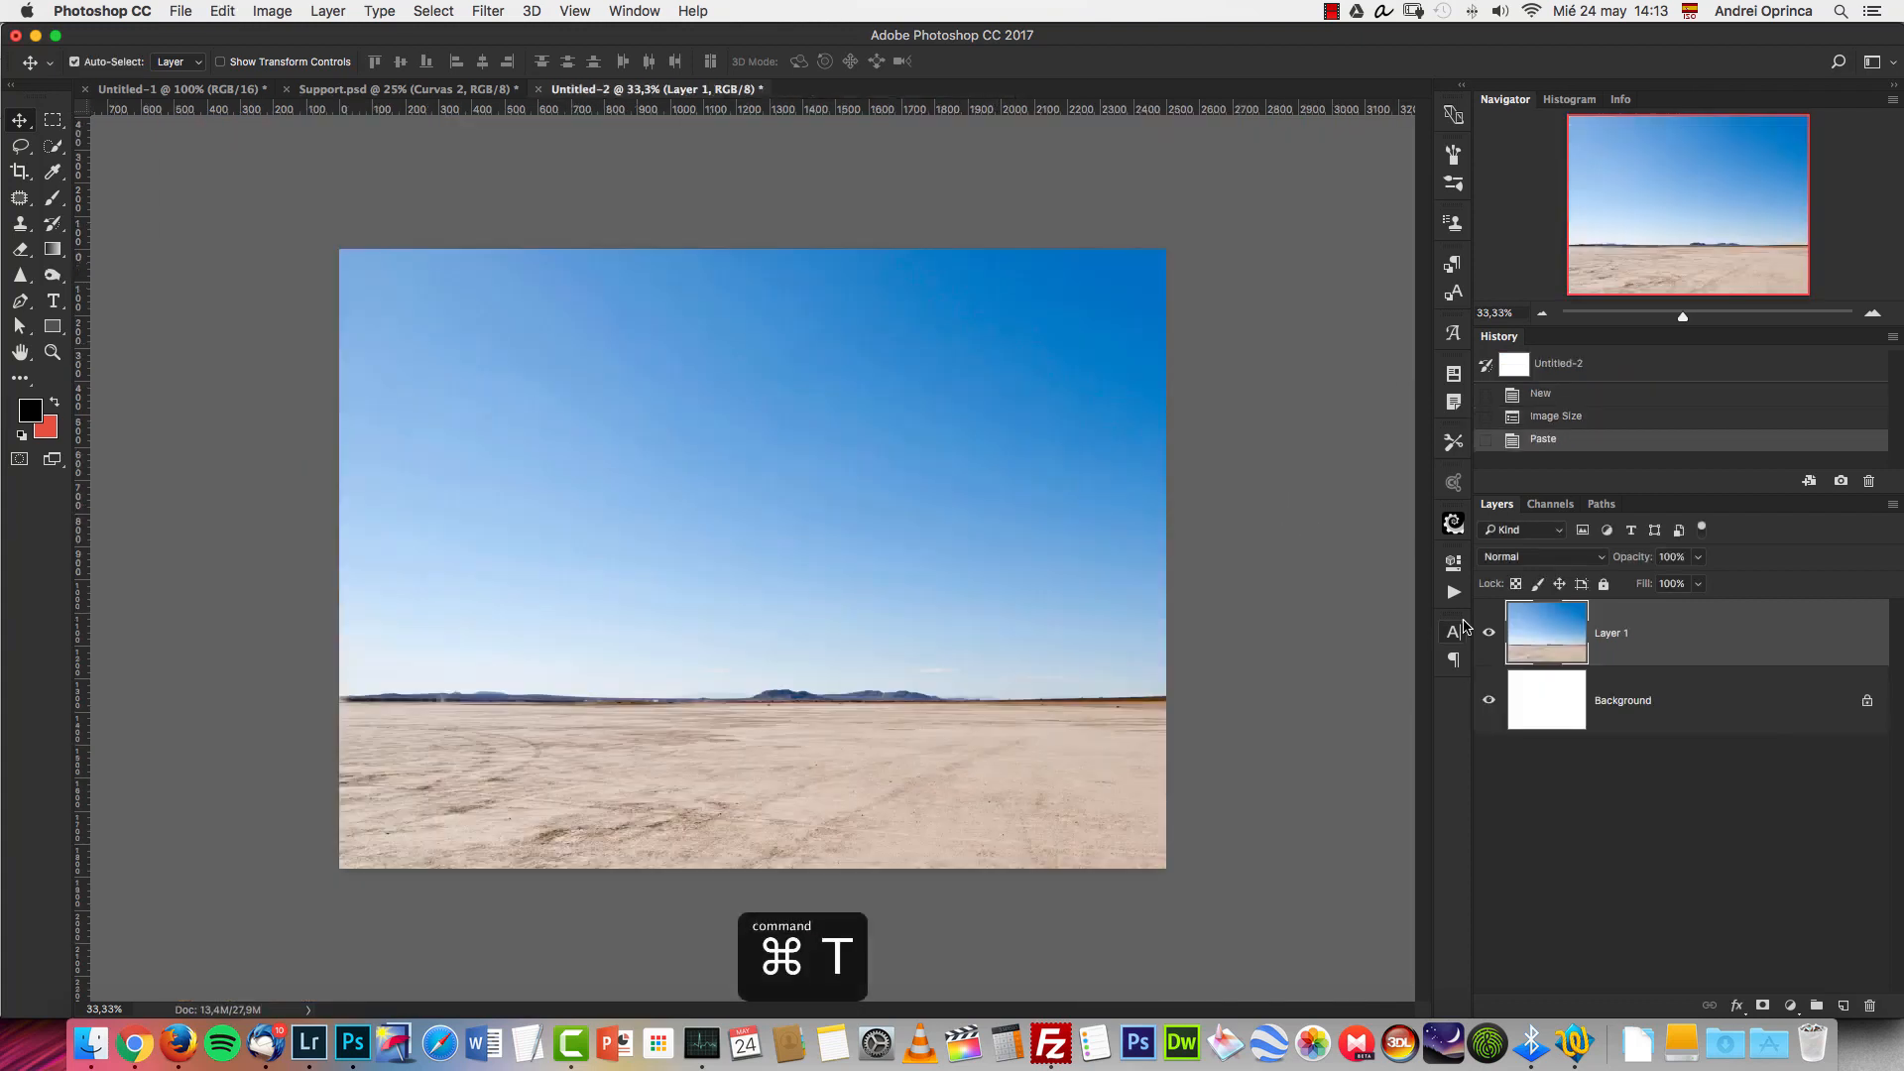
{"action": "left_click", "coordinate": [1543, 314]}
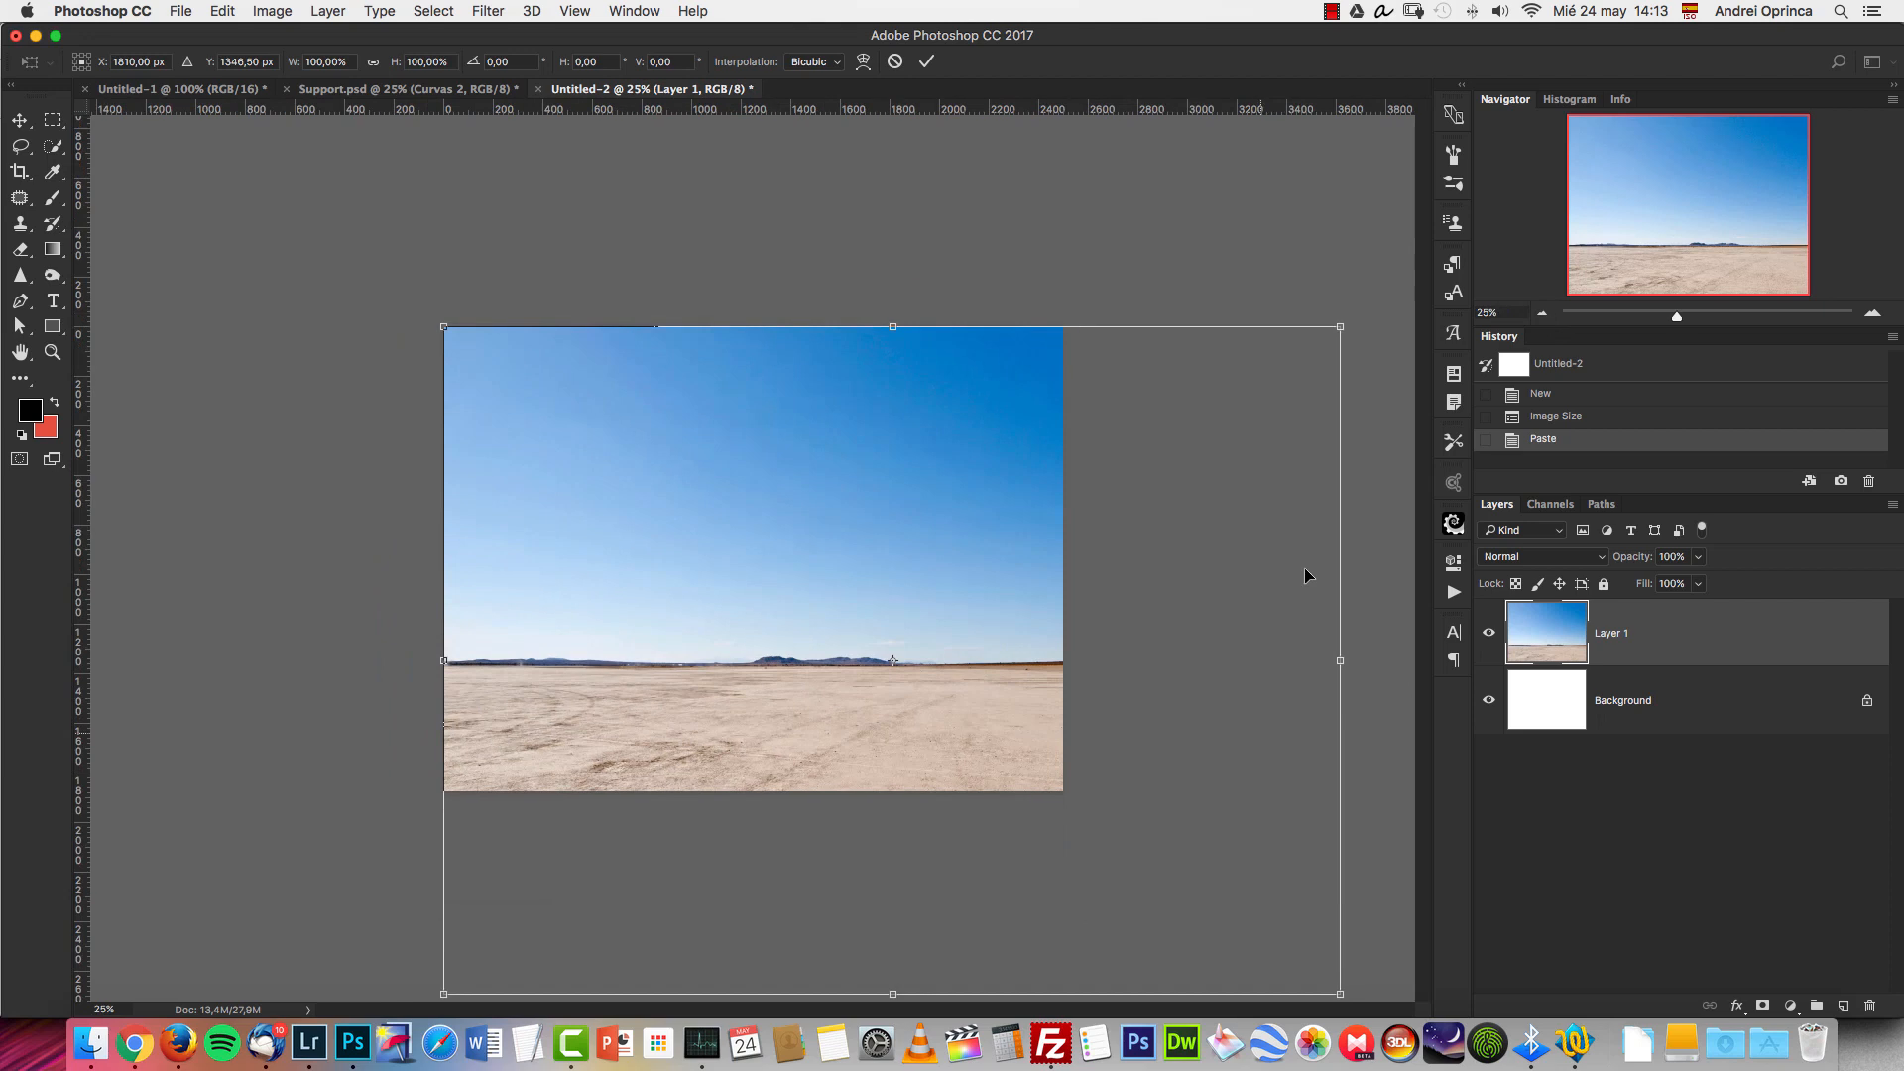
{"action": "left_click_drag", "start_coordinate": [1336, 343], "coordinate": [1071, 541]}
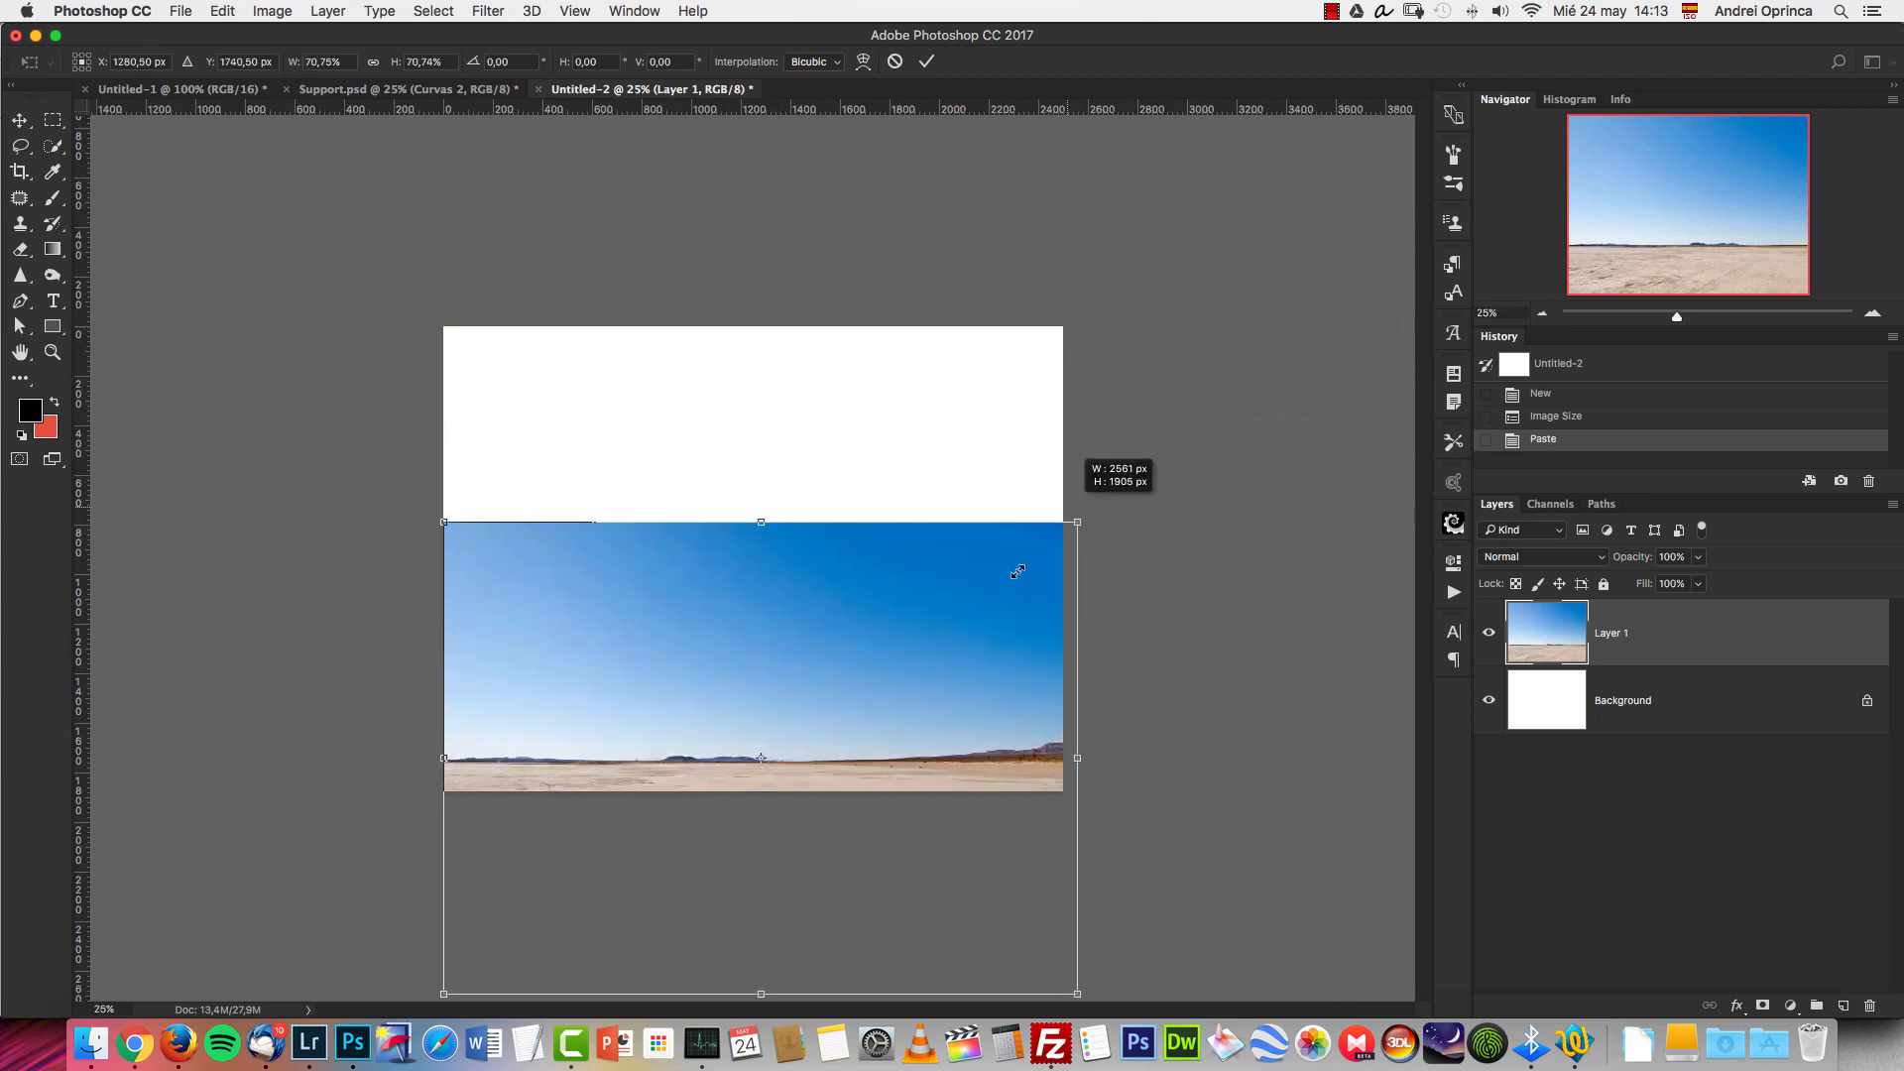
{"action": "left_click_drag", "start_coordinate": [796, 593], "coordinate": [853, 412]}
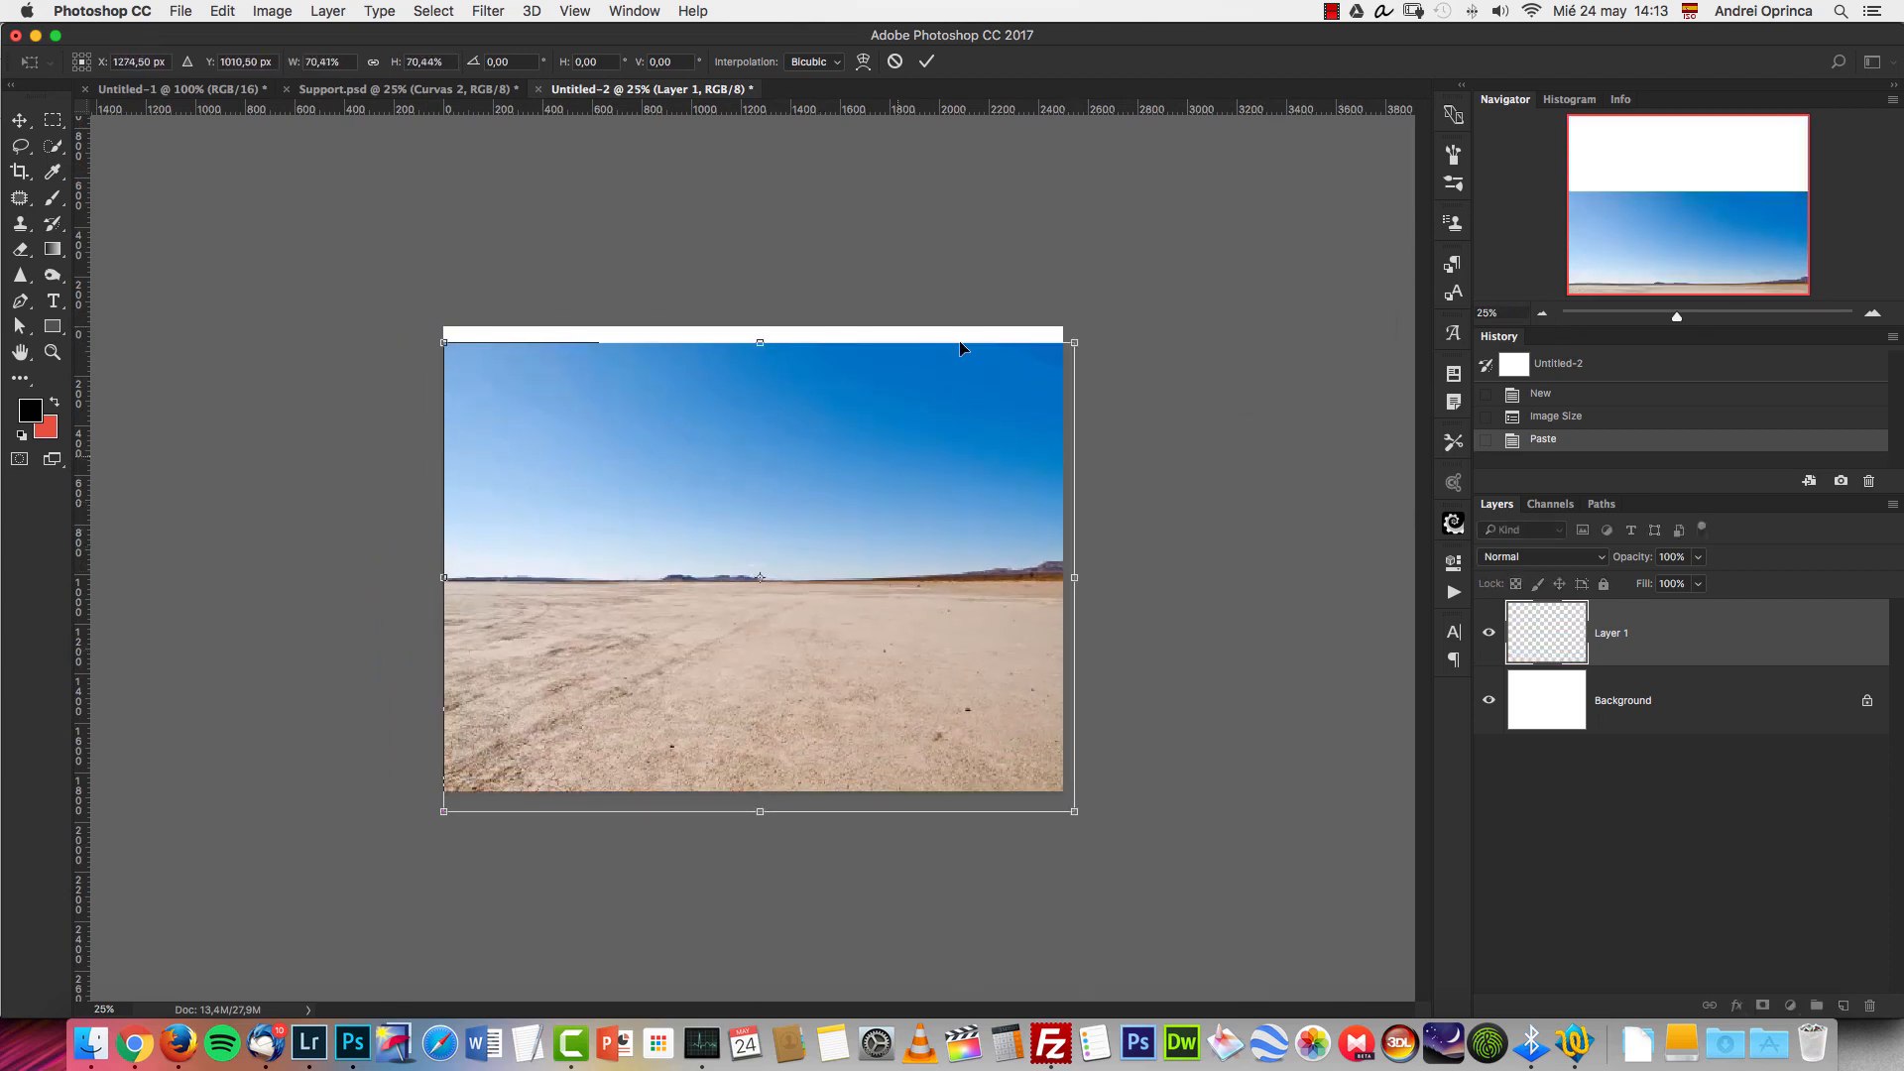
{"action": "left_click_drag", "start_coordinate": [1074, 342], "coordinate": [1109, 321]}
{"action": "left_click_drag", "start_coordinate": [1012, 387], "coordinate": [993, 396]}
Transfer the whole 29218780_xxl.jpg runway image into the composite as a new layer, closing the source file without saving.
{"action": "key", "text": "super+p"}
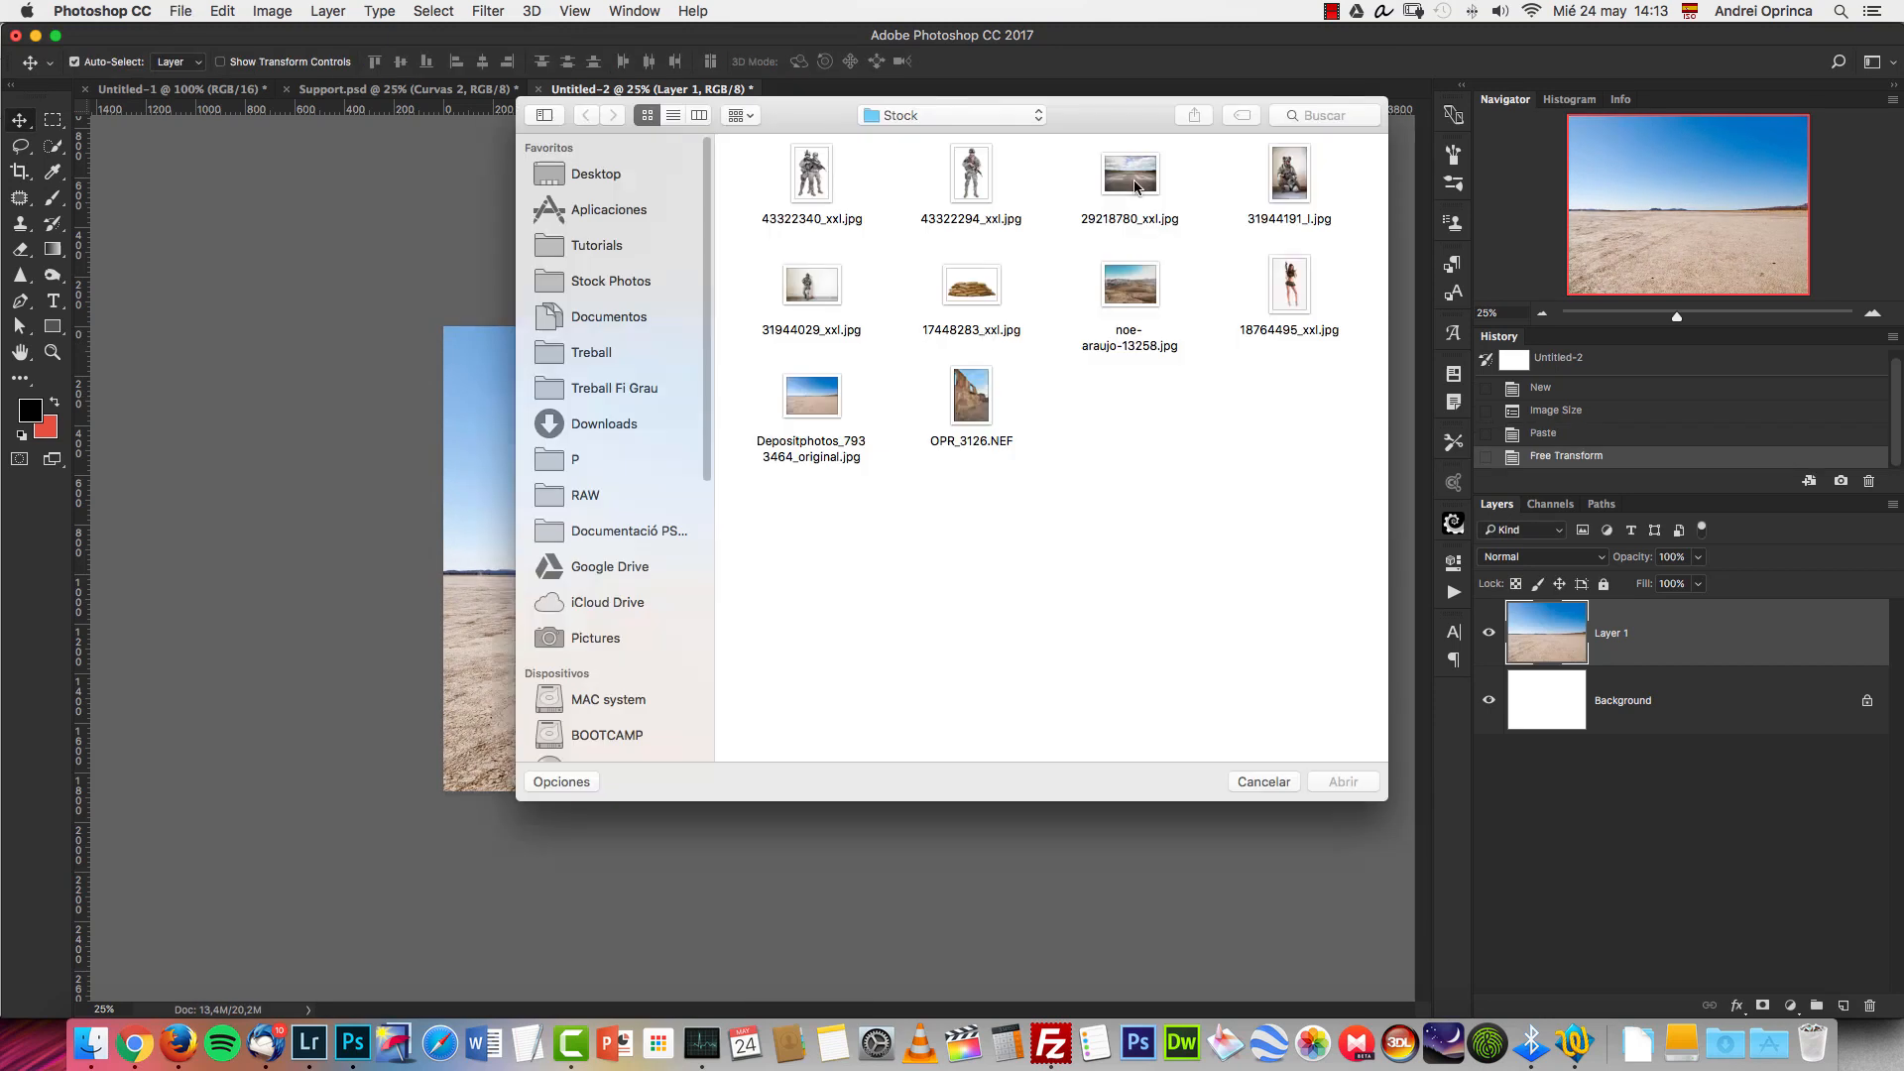
{"action": "left_click", "coordinate": [1137, 187]}
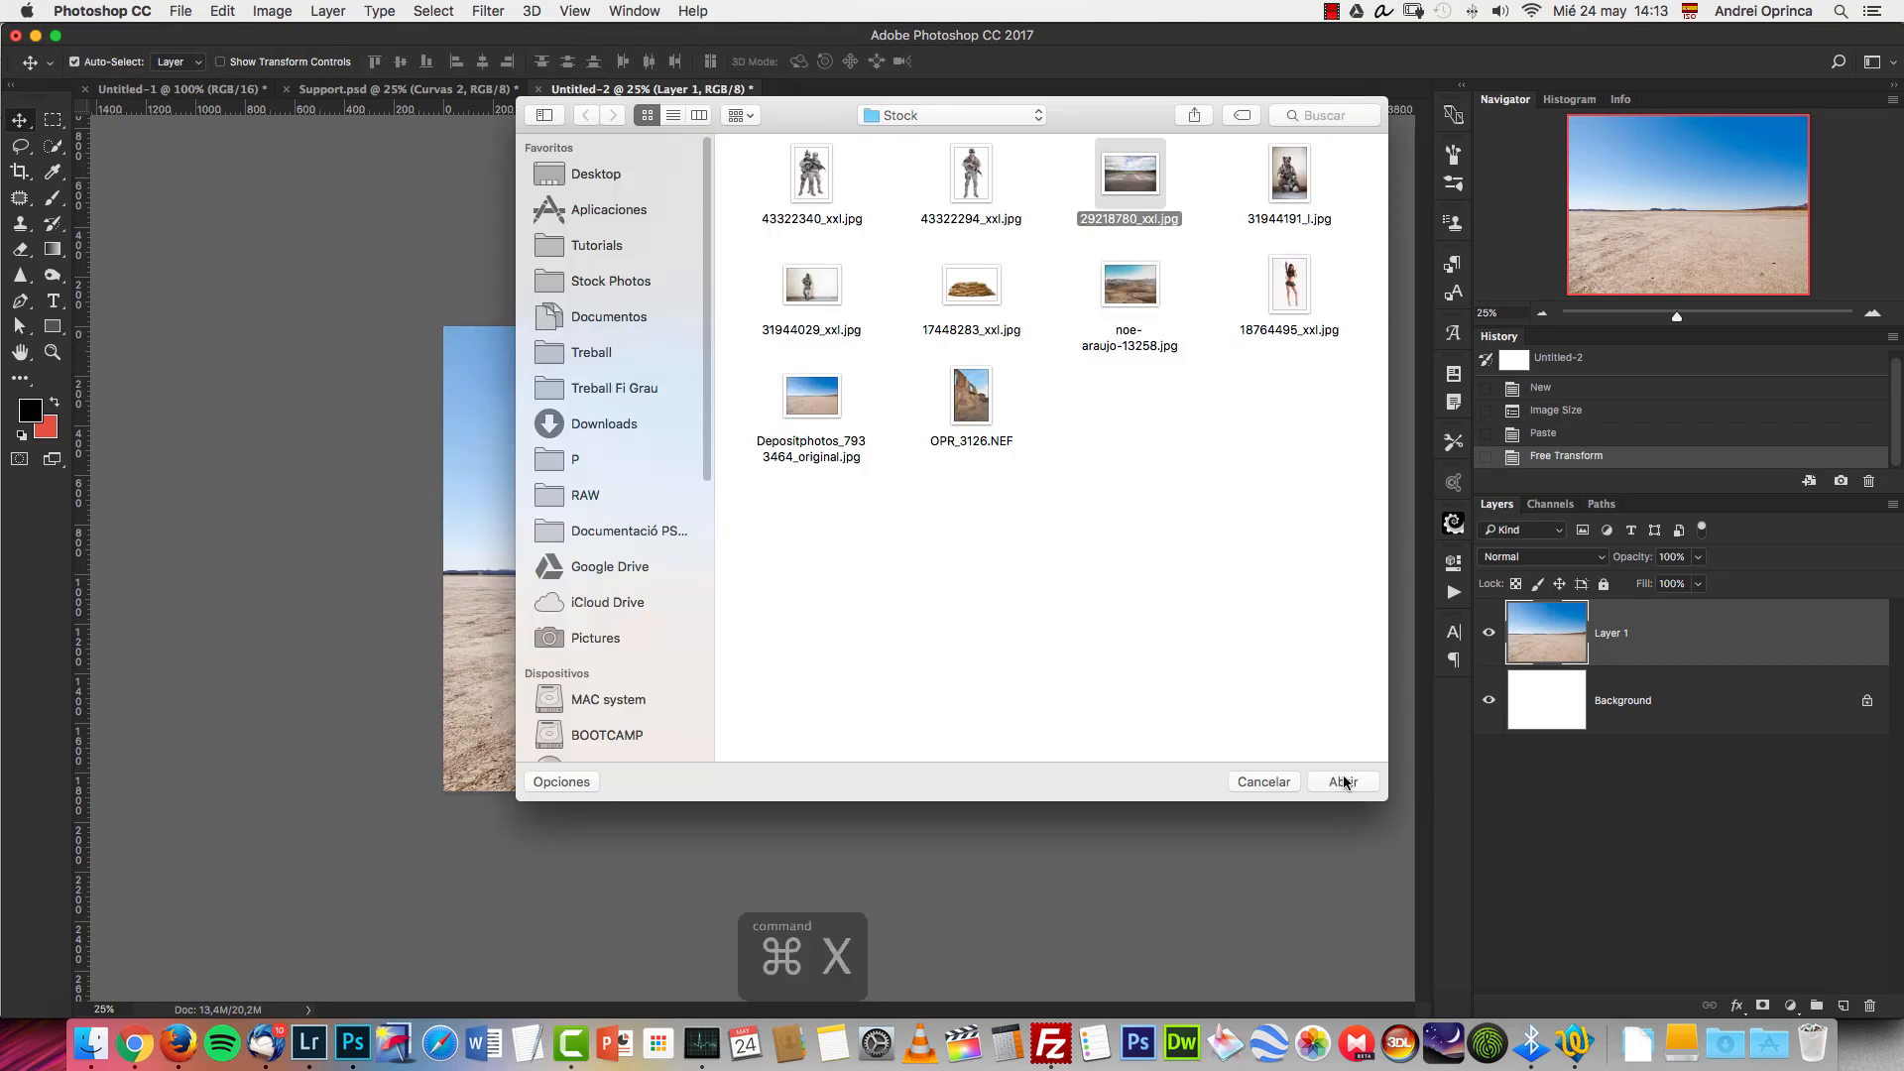
{"action": "left_click", "coordinate": [1344, 781]}
{"action": "key", "text": "super+a"}
{"action": "key", "text": "super+x"}
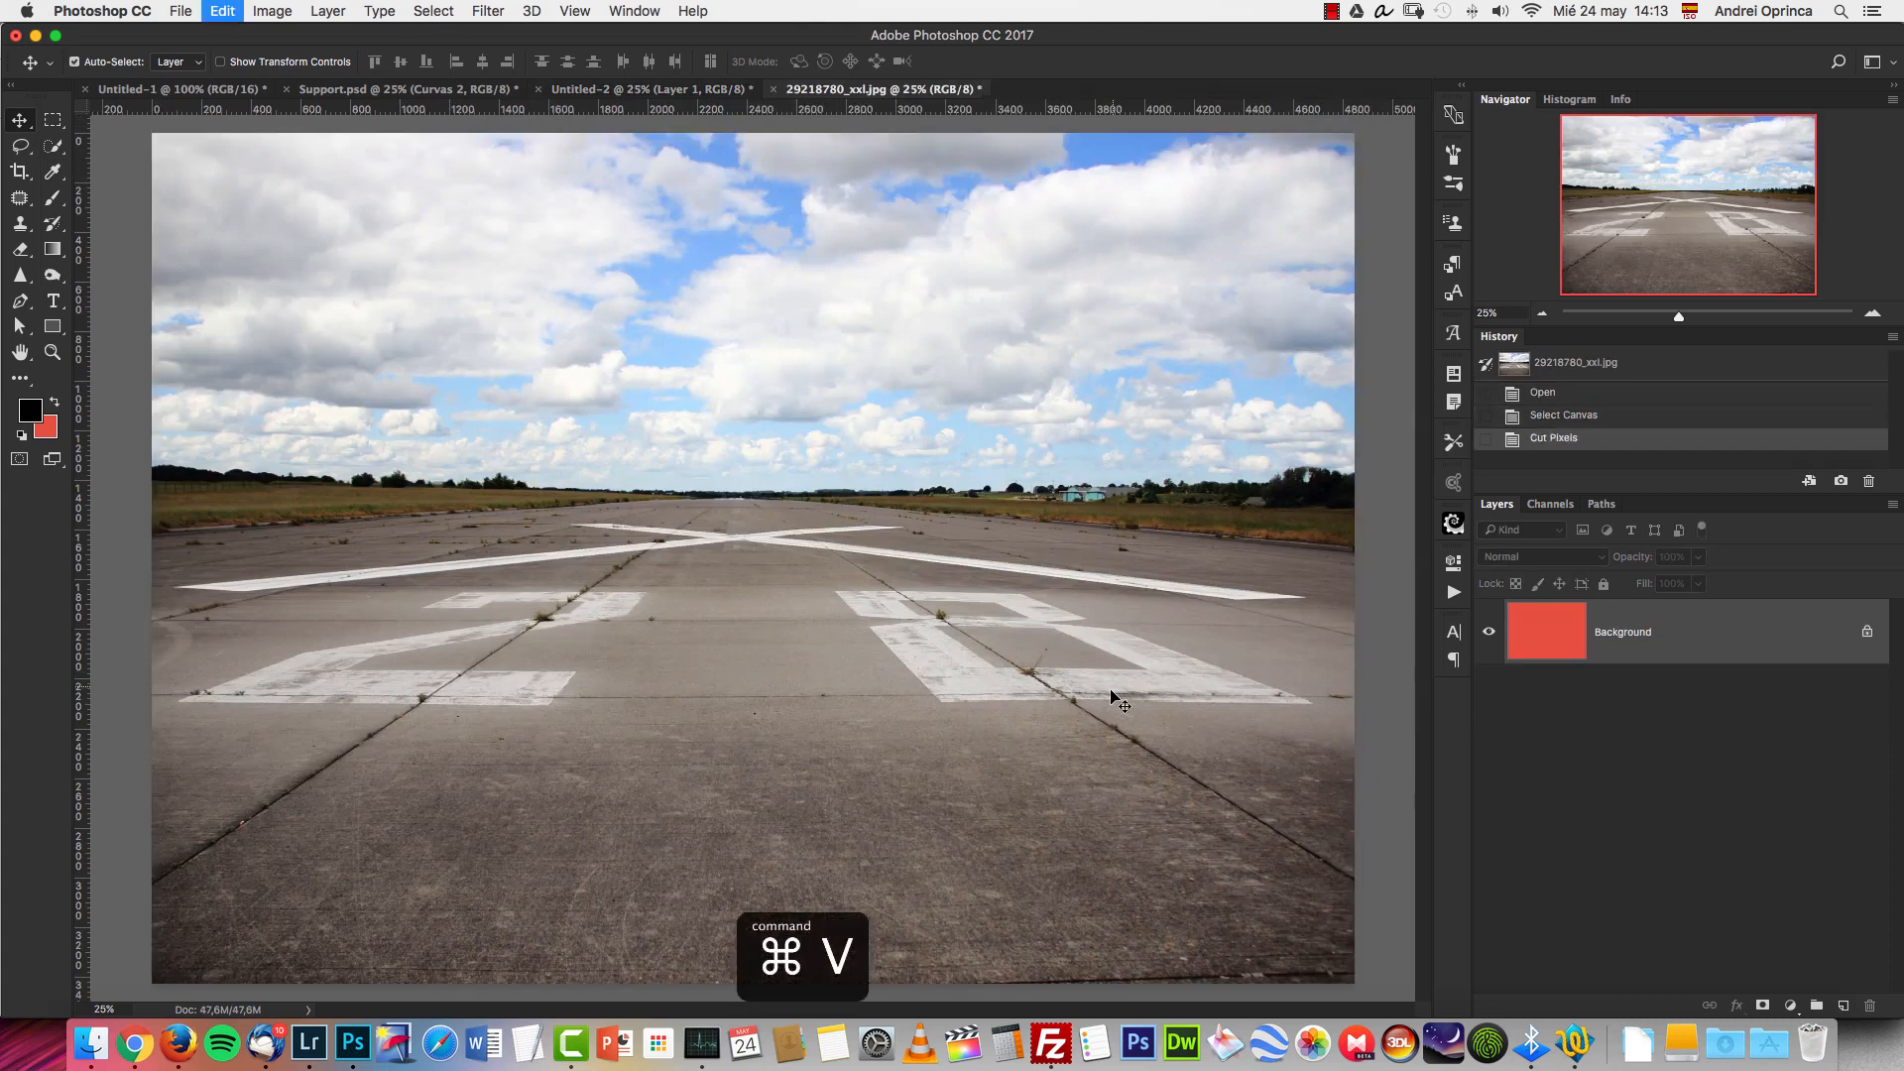
{"action": "key", "text": "super+w"}
{"action": "left_click", "coordinate": [884, 356]}
{"action": "key", "text": "super+v"}
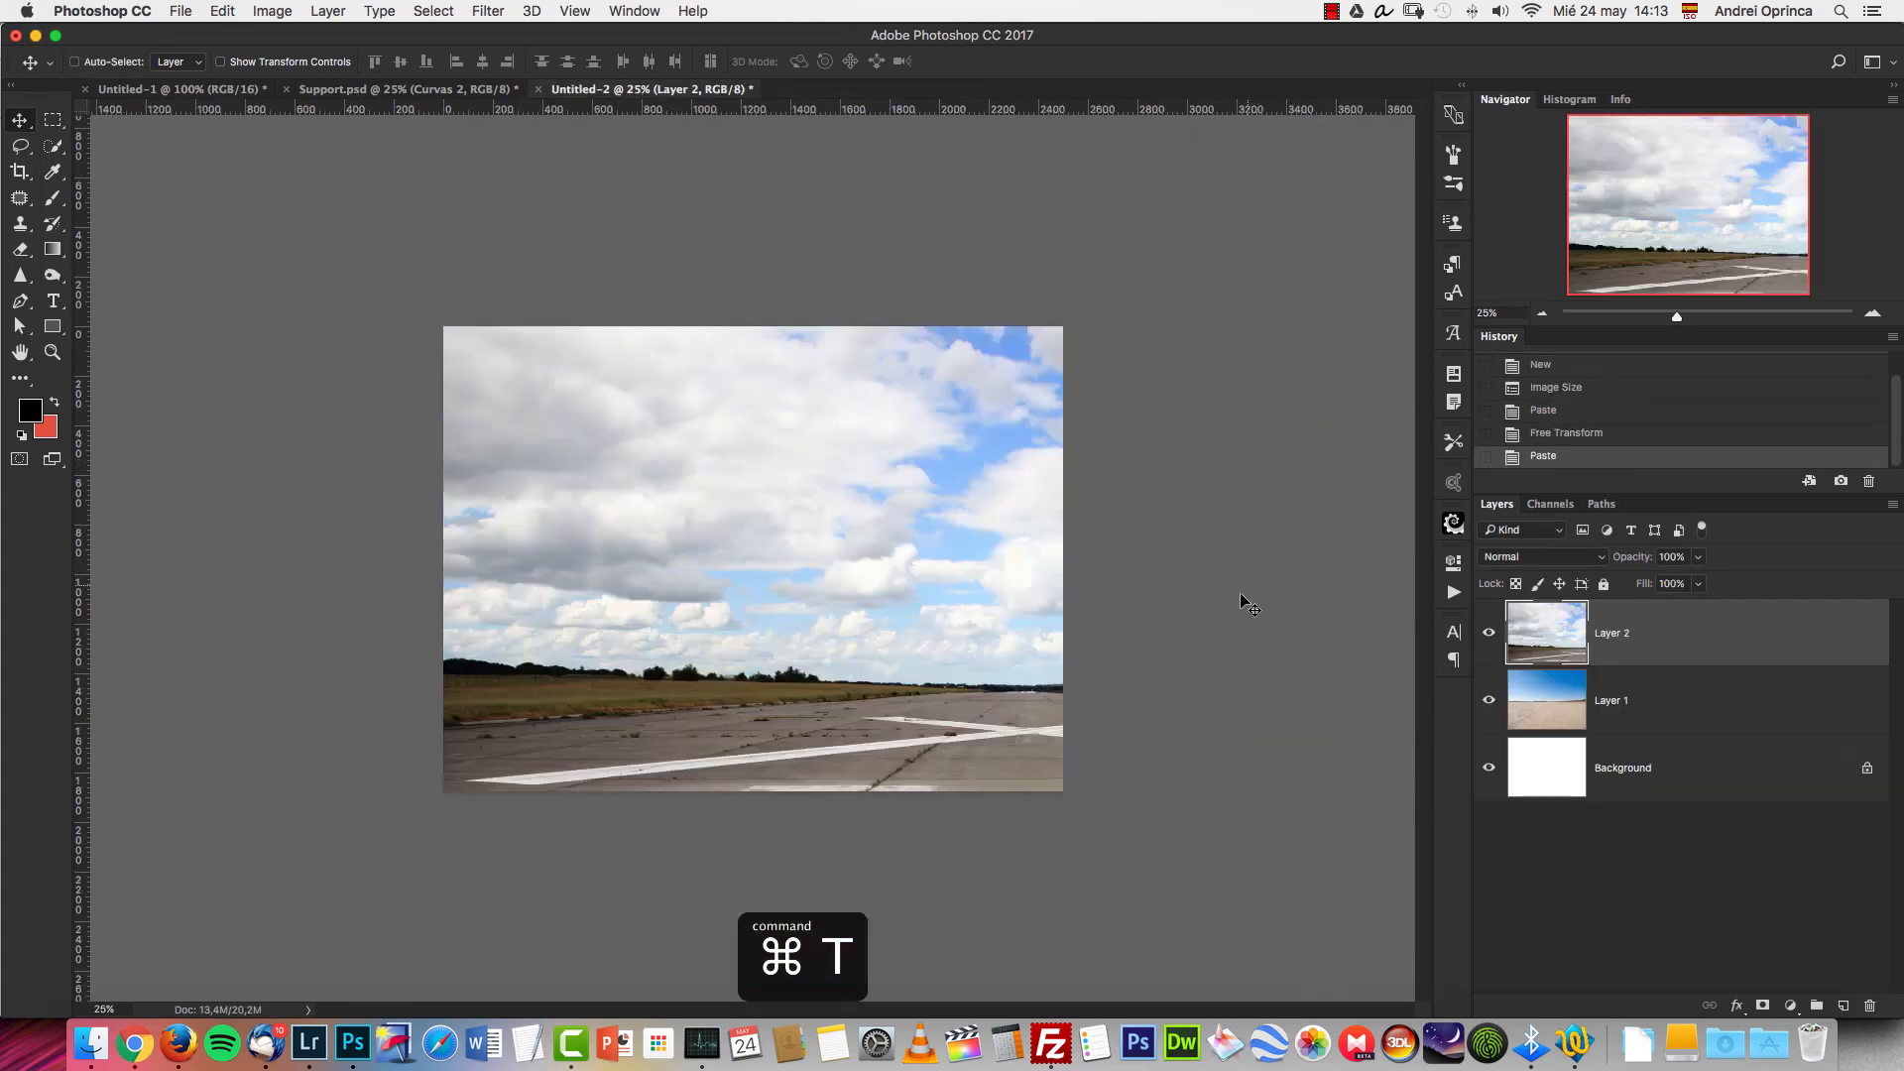
Scale the runway photo down proportionally to the canvas width and align its horizon with the desert's.
{"action": "key", "text": "super+t"}
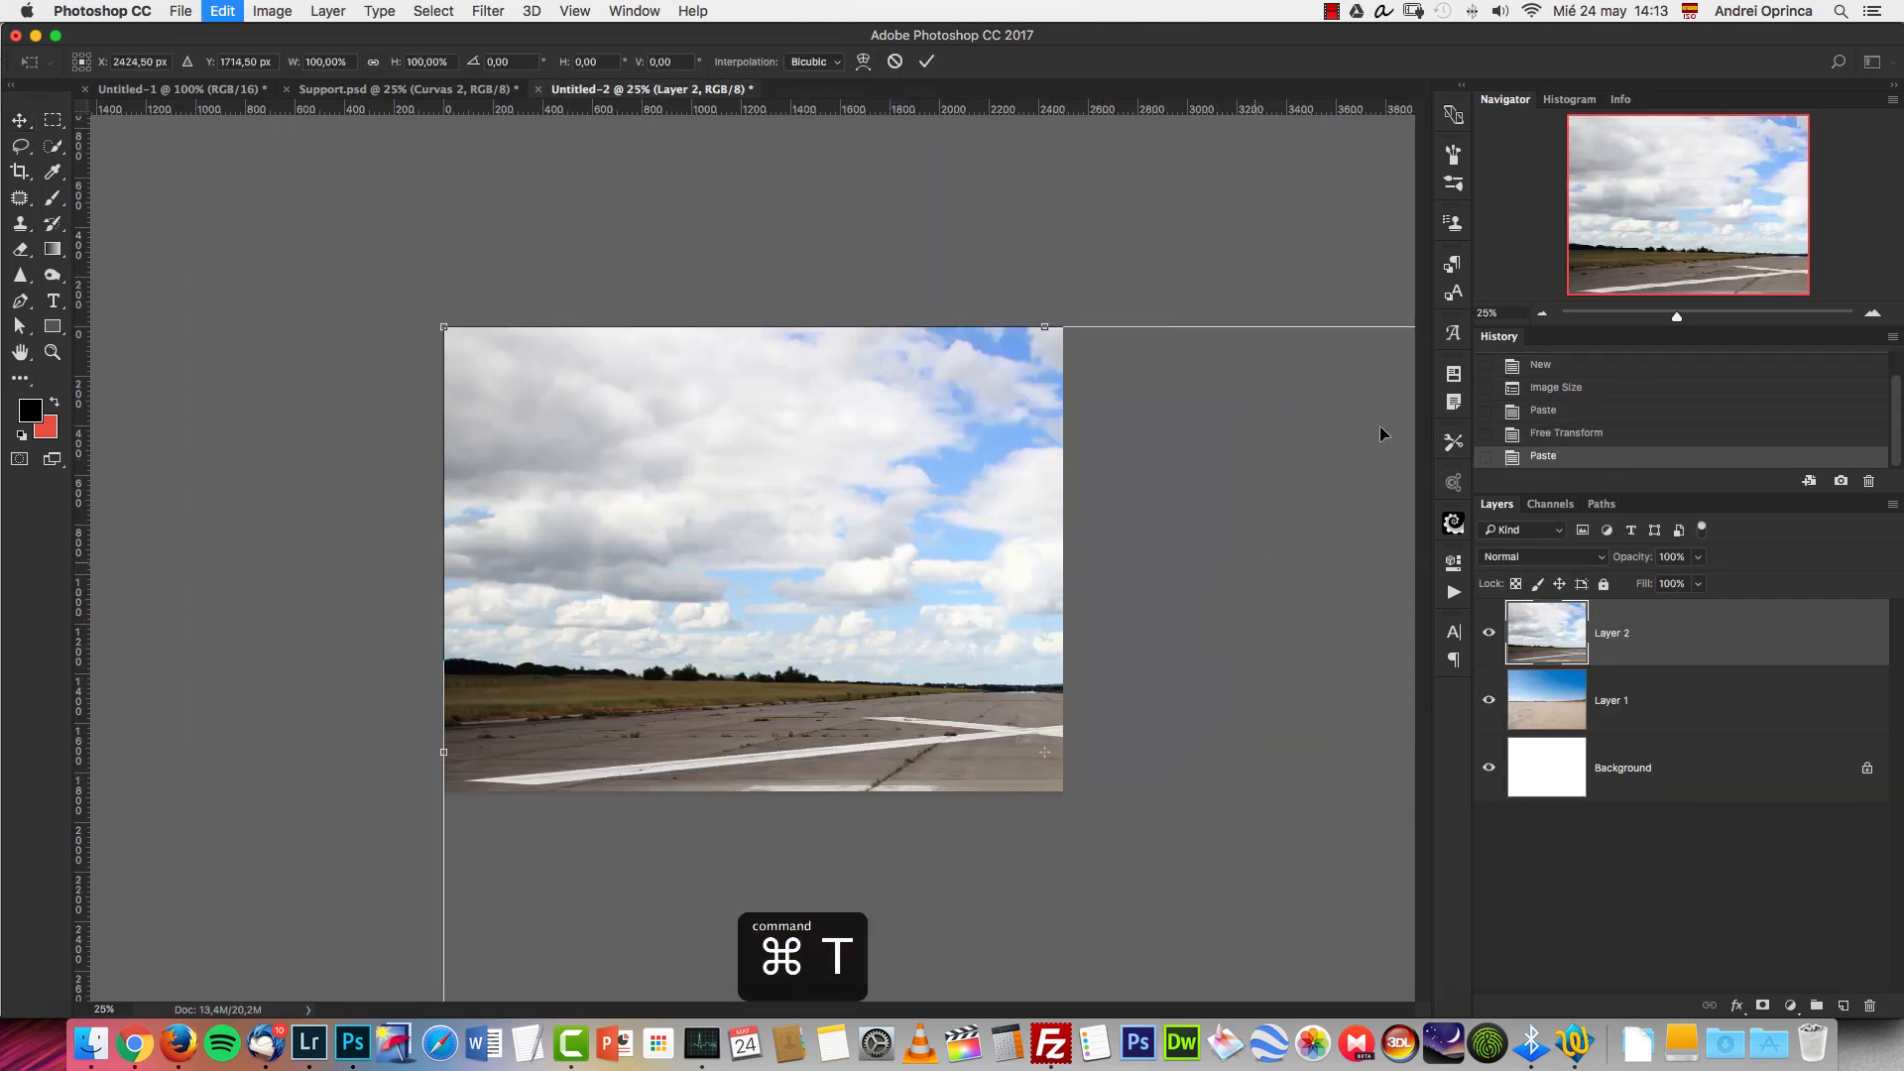
{"action": "left_click", "coordinate": [1543, 316]}
{"action": "left_click_drag", "start_coordinate": [1348, 403], "coordinate": [964, 617]}
{"action": "left_click_drag", "start_coordinate": [872, 705], "coordinate": [854, 490]}
{"action": "key", "text": "Return"}
{"action": "left_click", "coordinate": [1872, 313]}
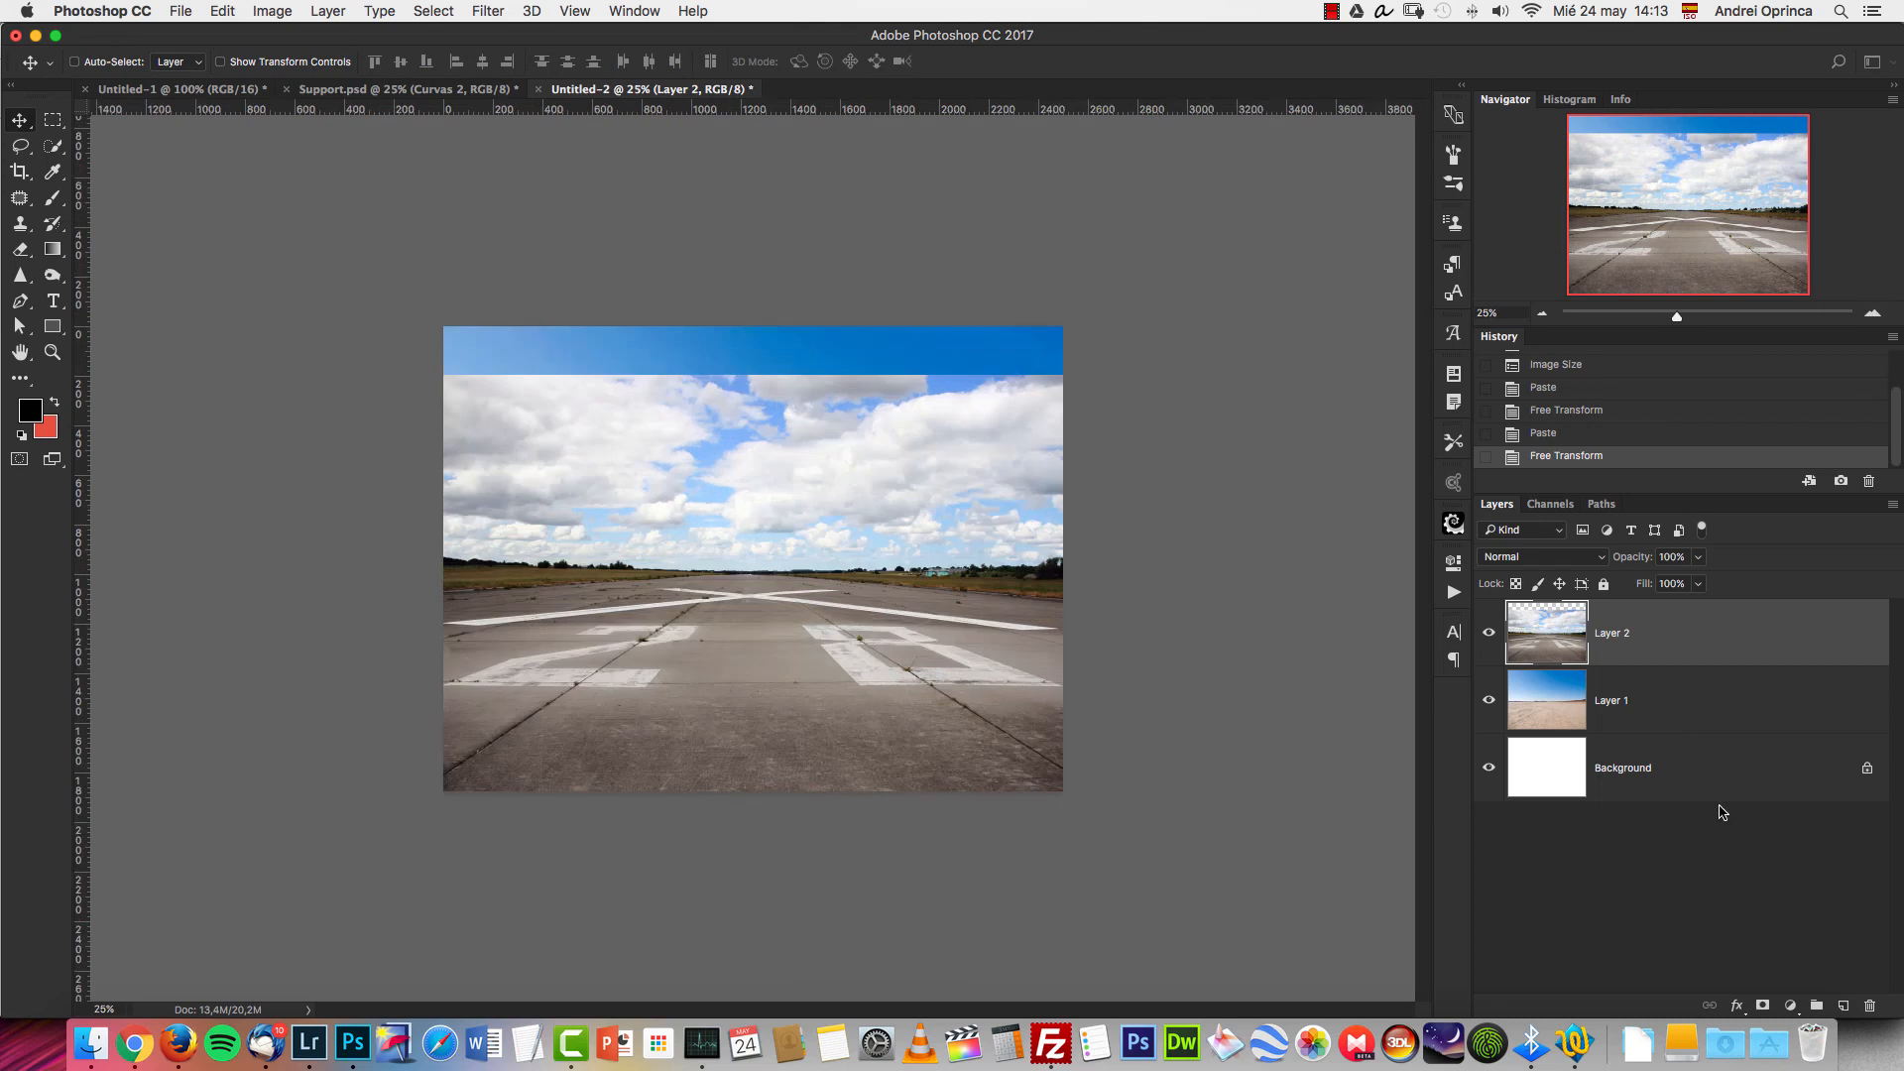
Add a layer mask to the runway layer and fade out its cloudy sky with a reversed black-to-white linear gradient.
{"action": "left_click", "coordinate": [1765, 1005]}
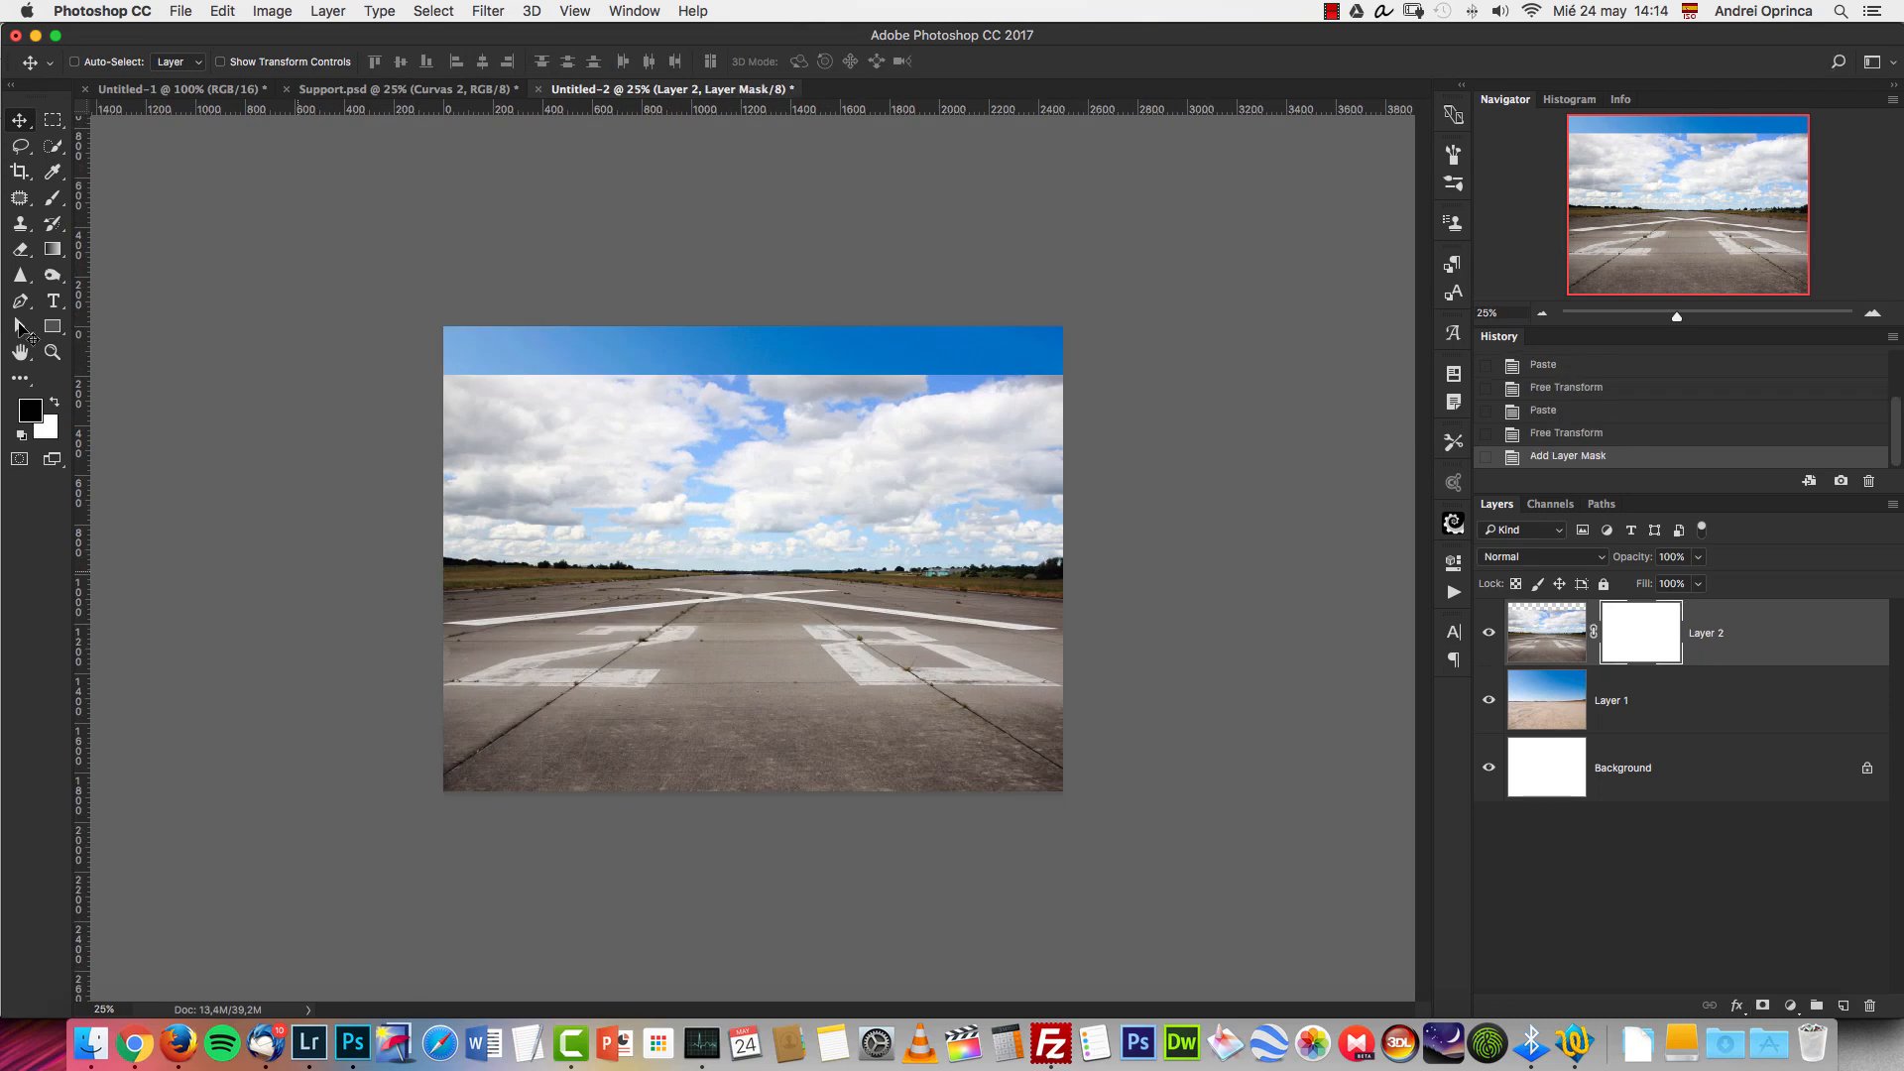
{"action": "left_click", "coordinate": [45, 251]}
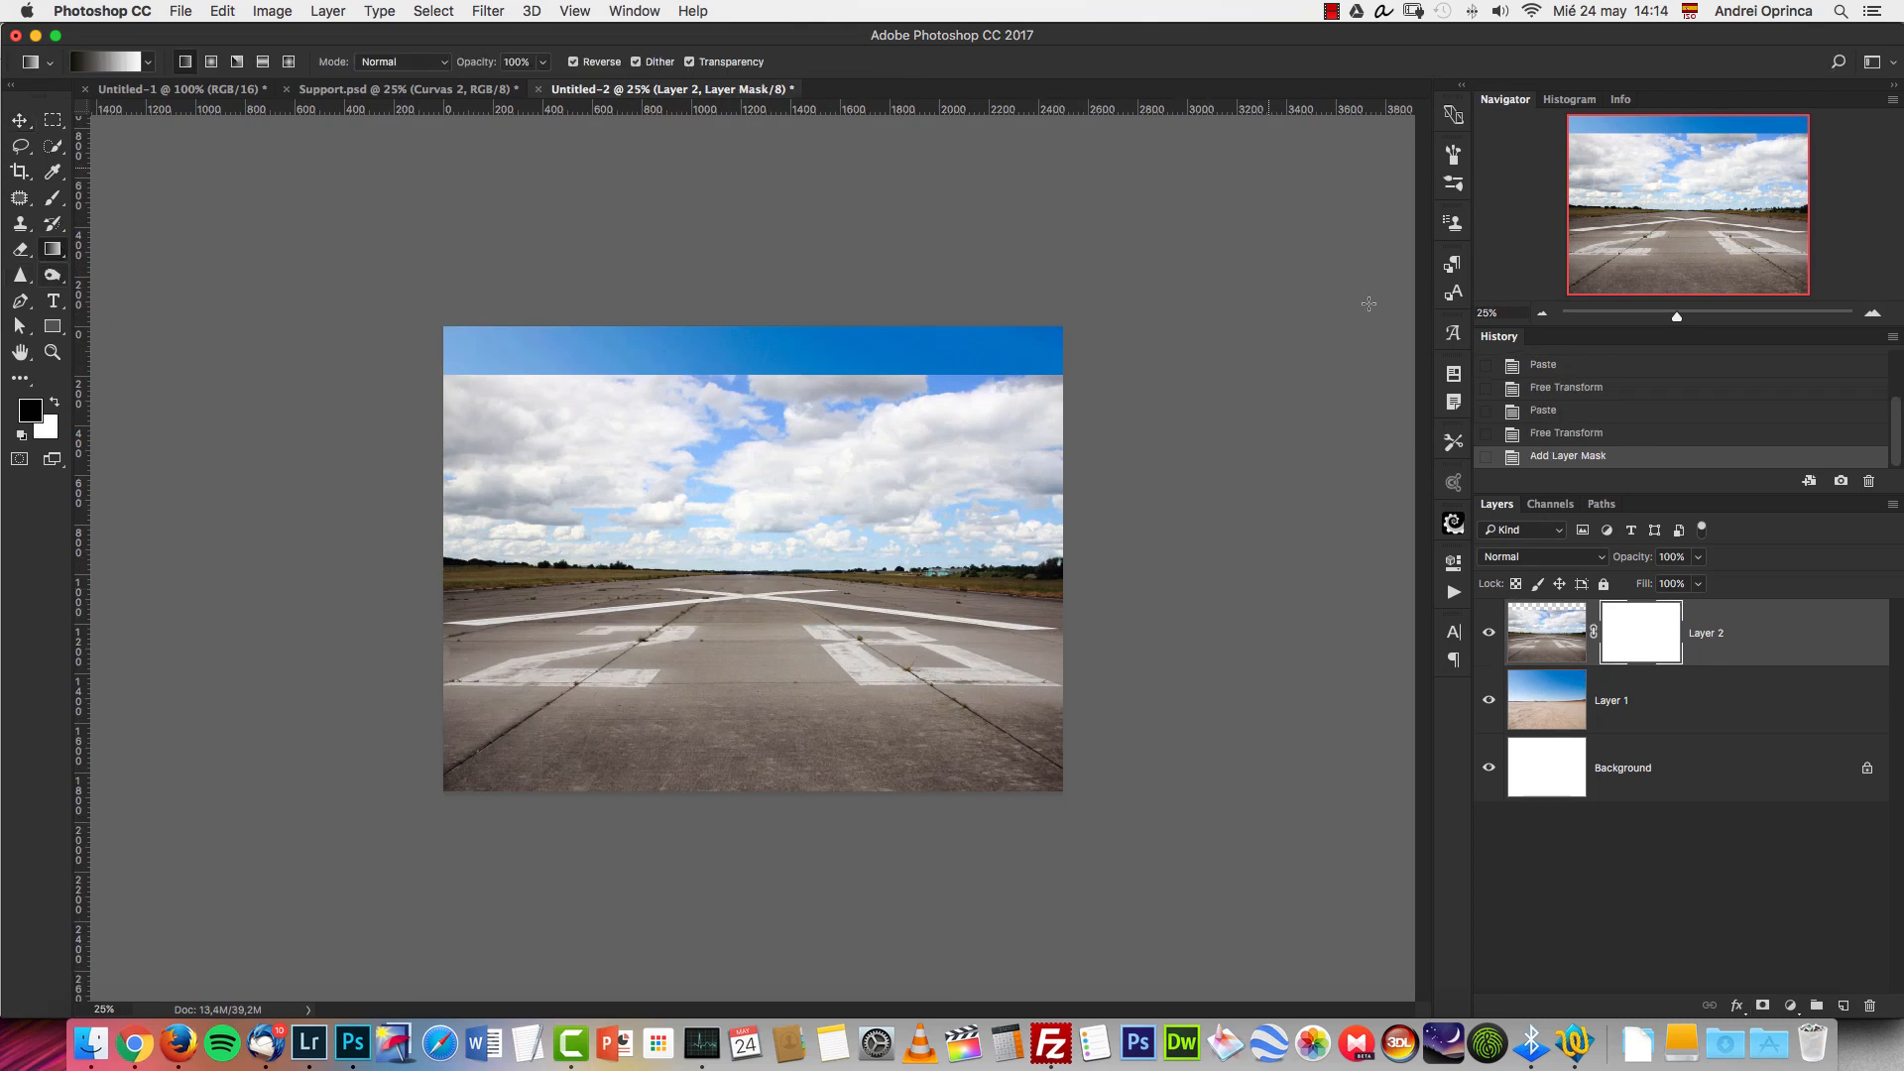
{"action": "left_click_drag", "start_coordinate": [816, 568], "coordinate": [823, 513]}
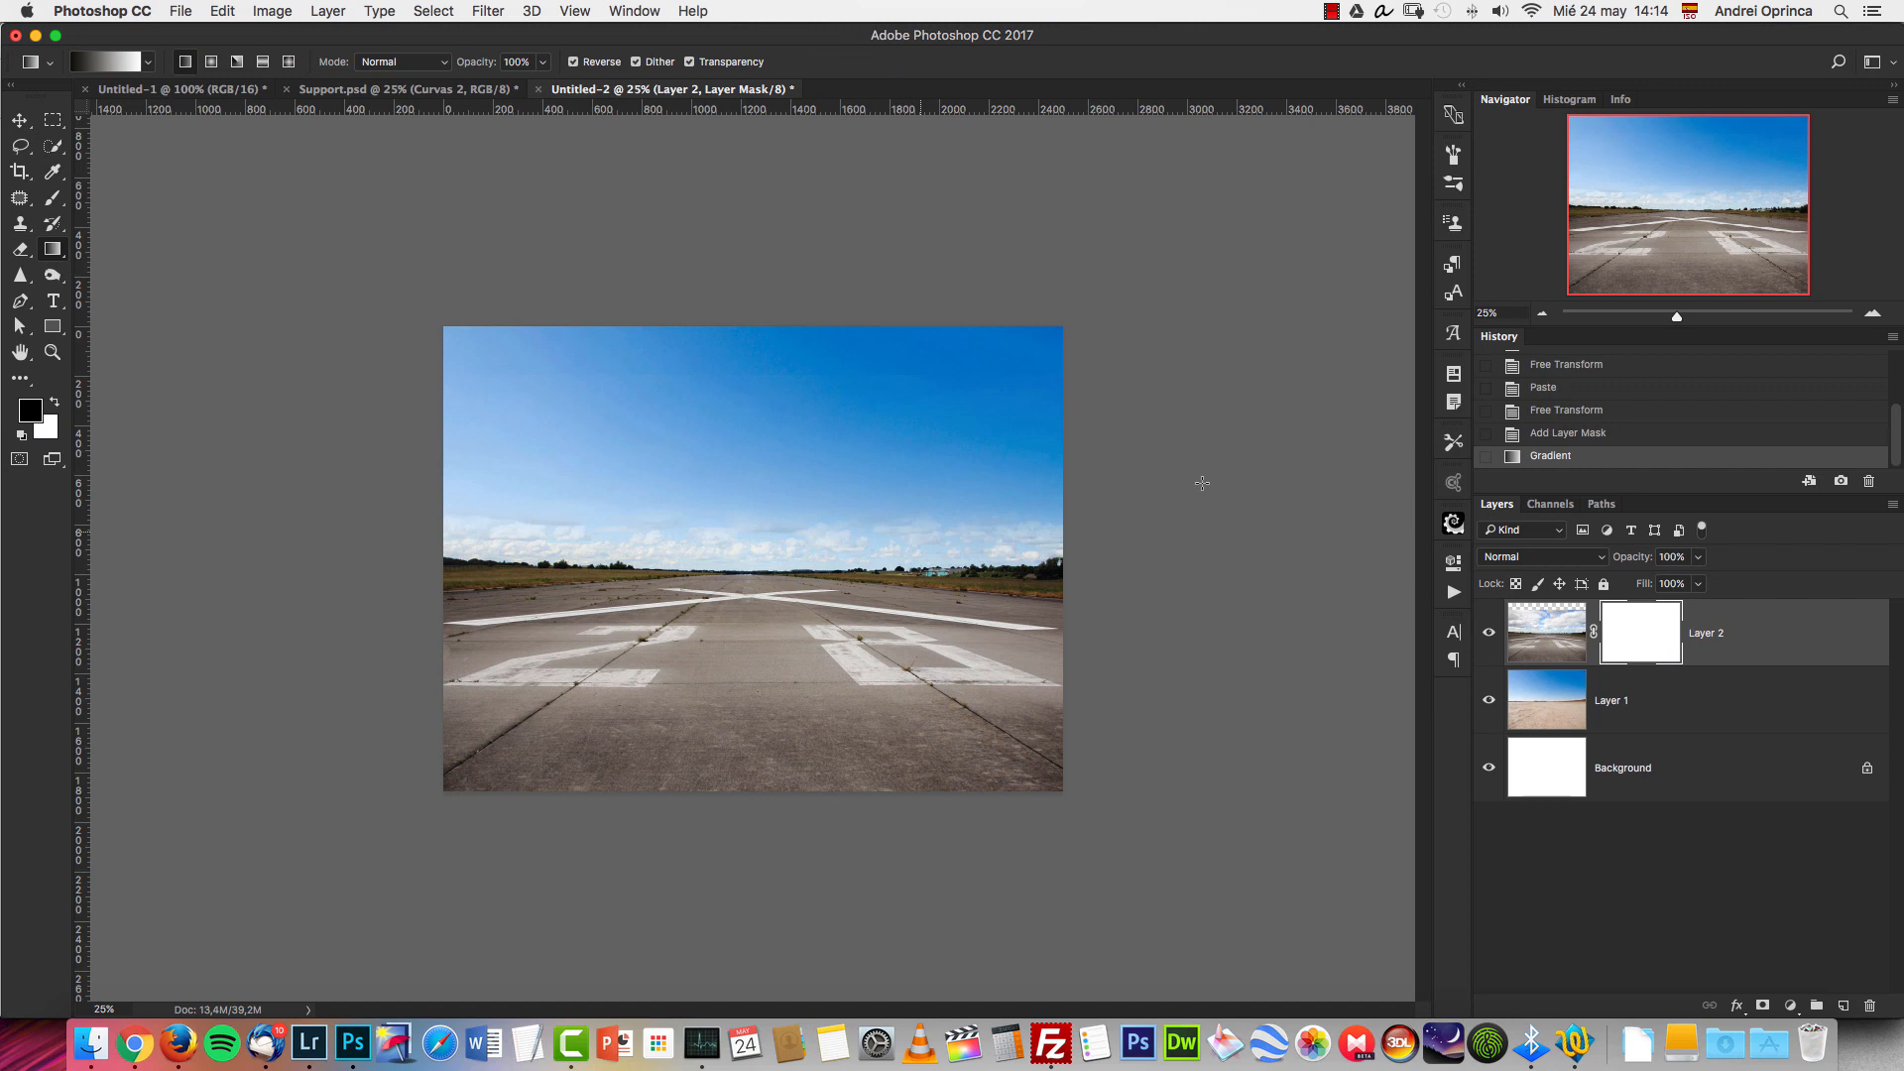
Redraw the runway mask's gradient lower to blend the runway into the desert horizon, checking the blend by toggling Layer 1's visibility.
{"action": "key", "text": "super+equal"}
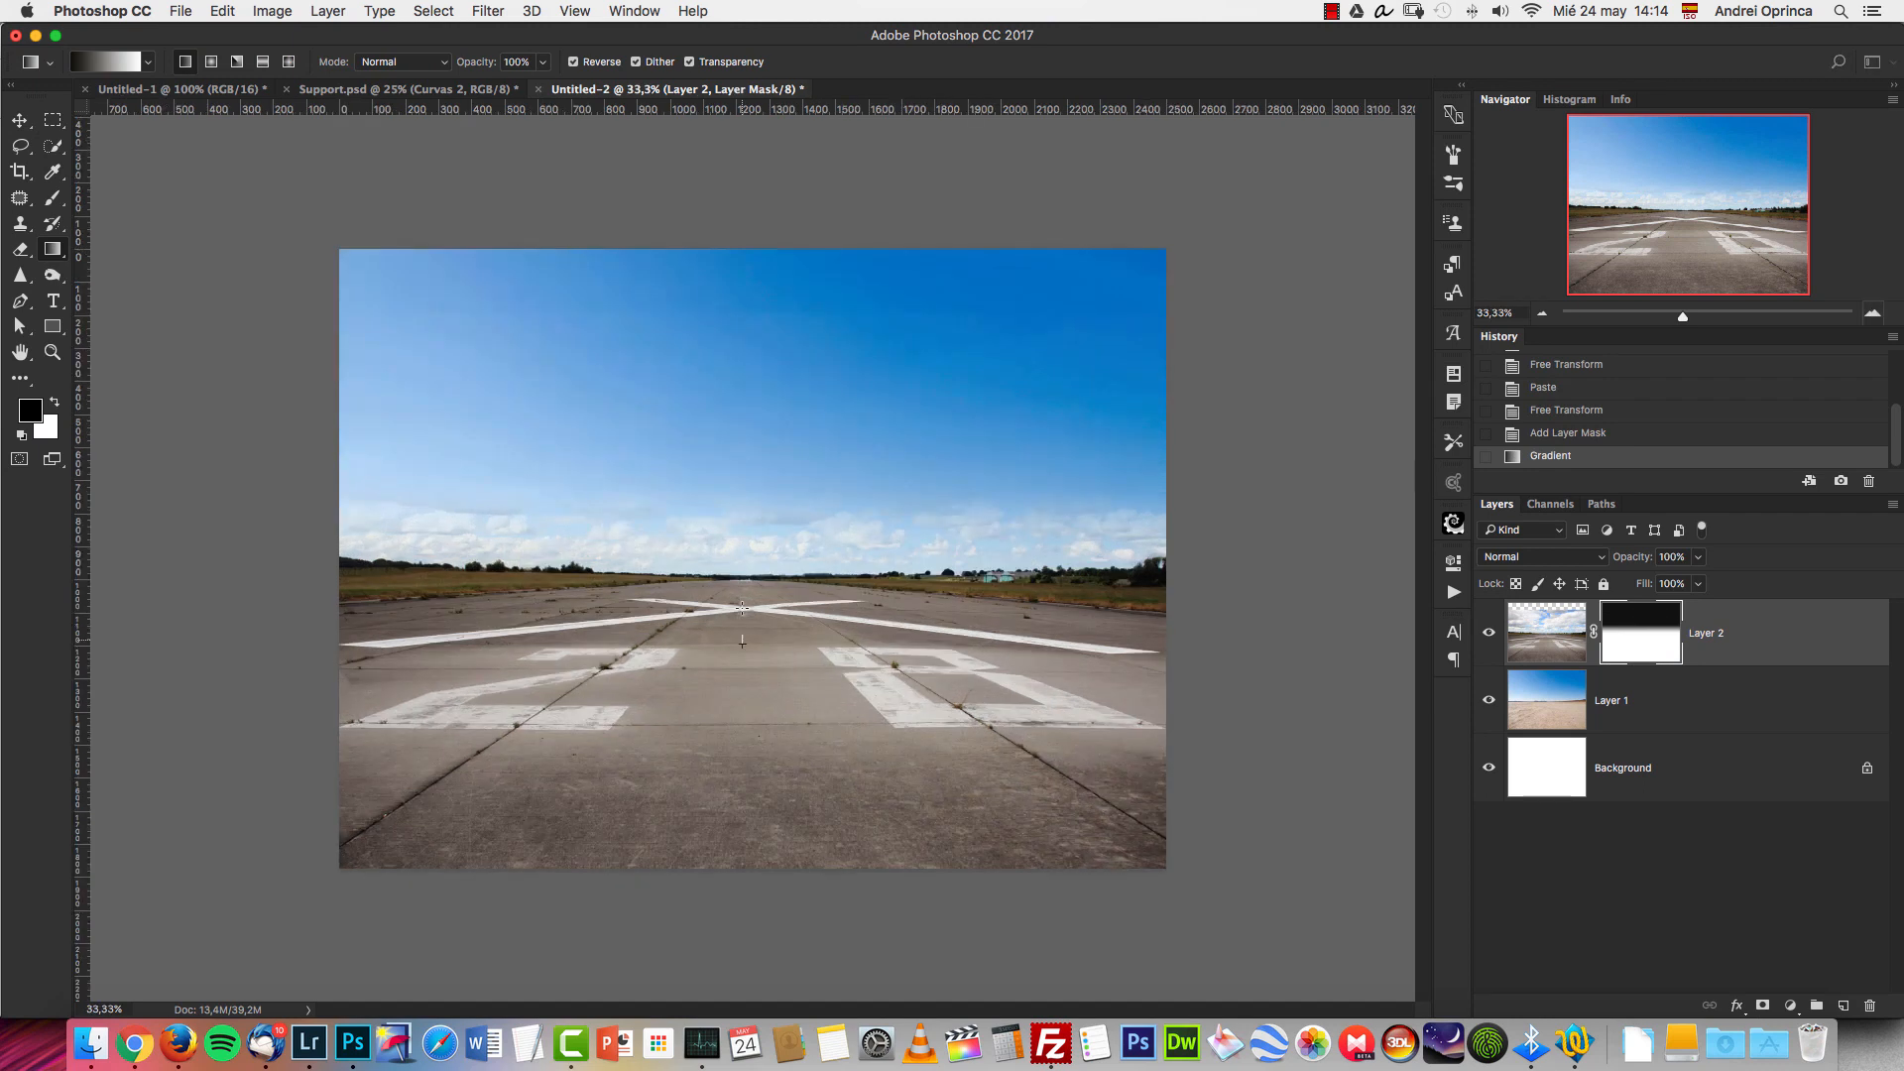
{"action": "left_click_drag", "start_coordinate": [742, 640], "coordinate": [742, 607]}
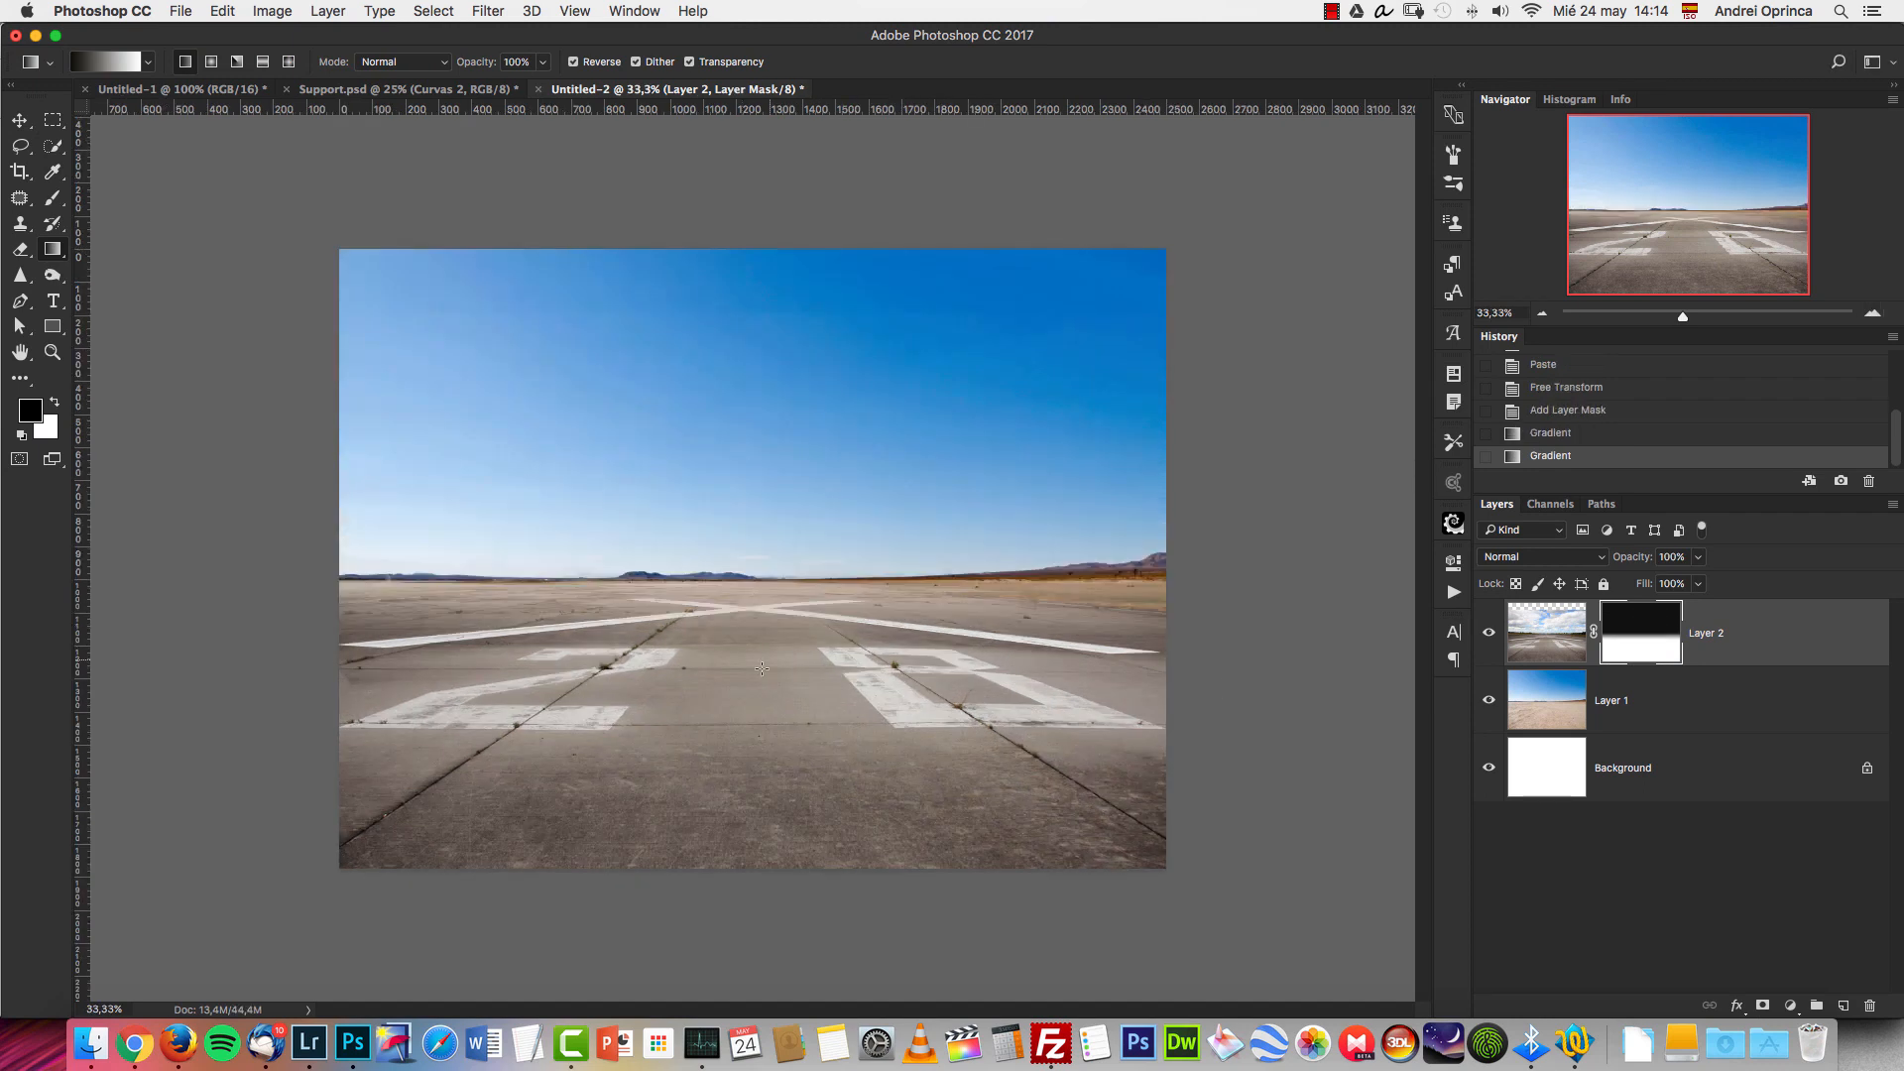
{"action": "left_click_drag", "start_coordinate": [766, 575], "coordinate": [768, 575]}
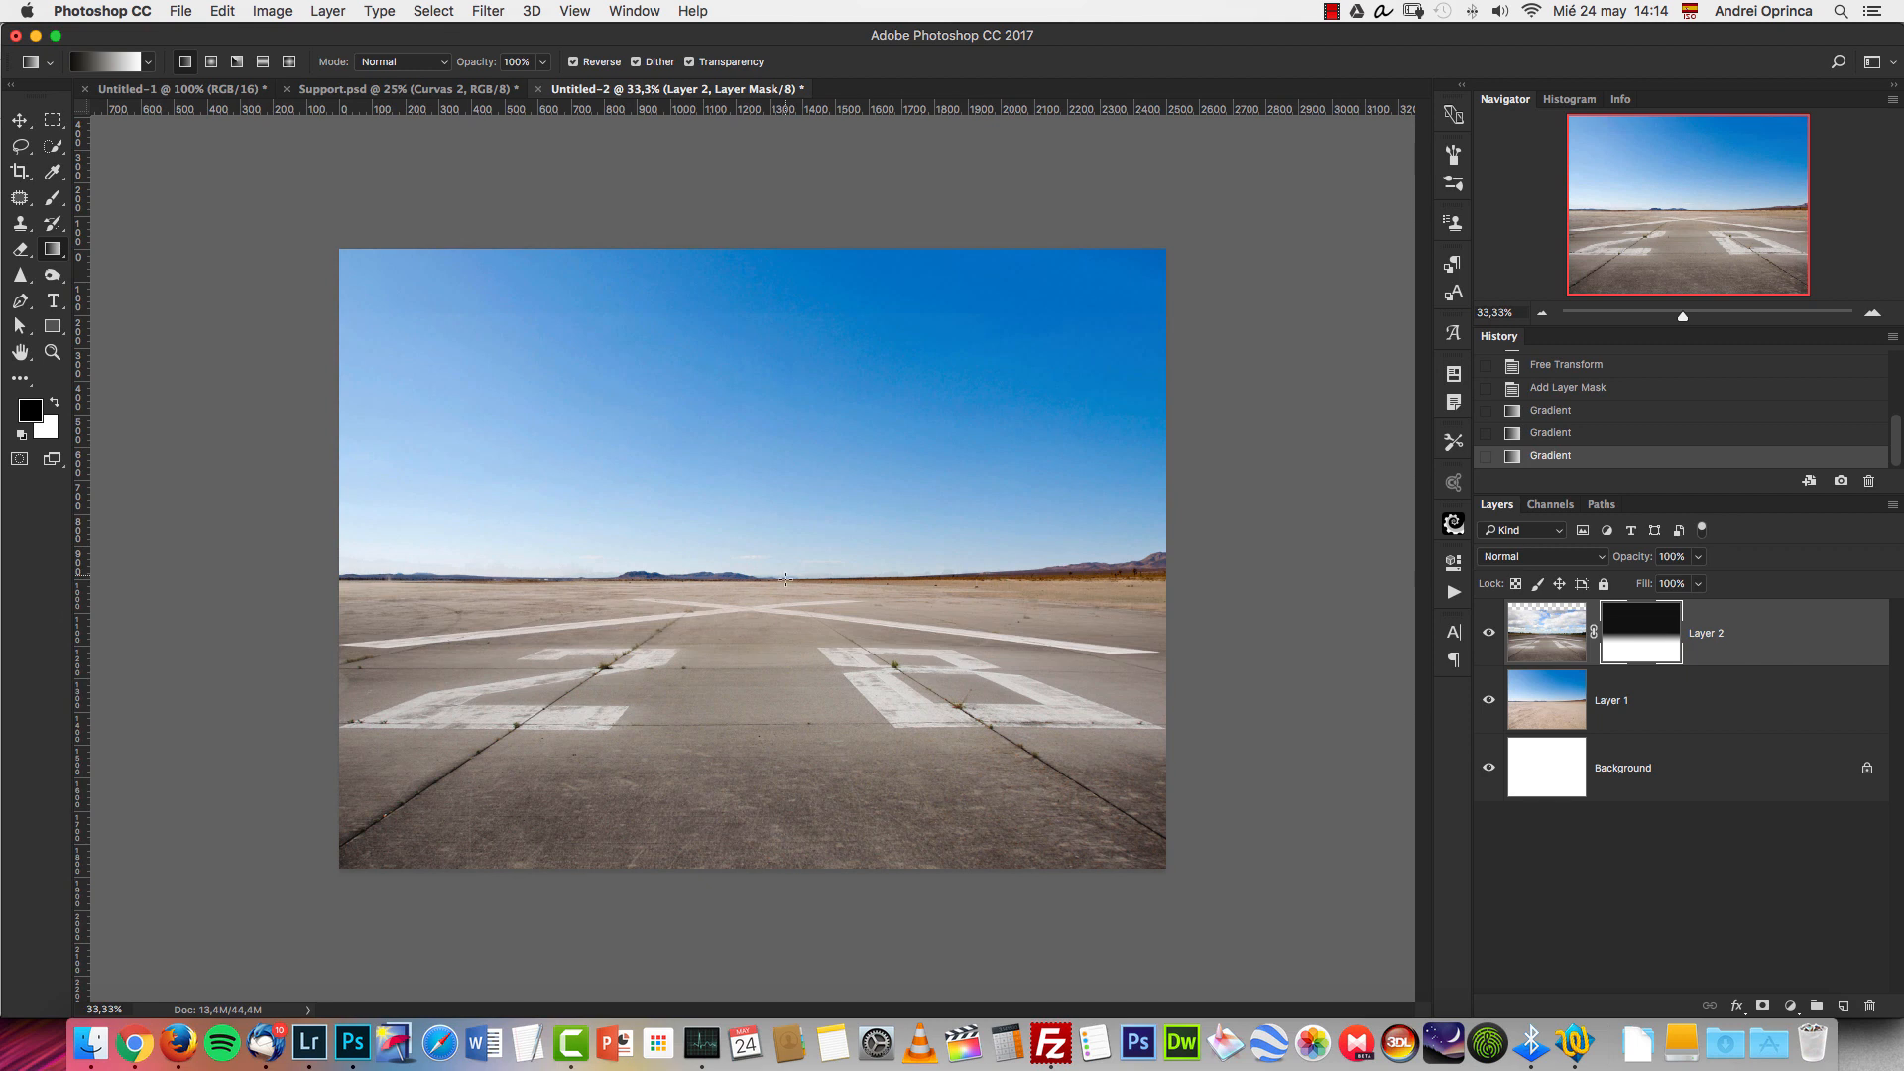
{"action": "key", "text": "super+equal"}
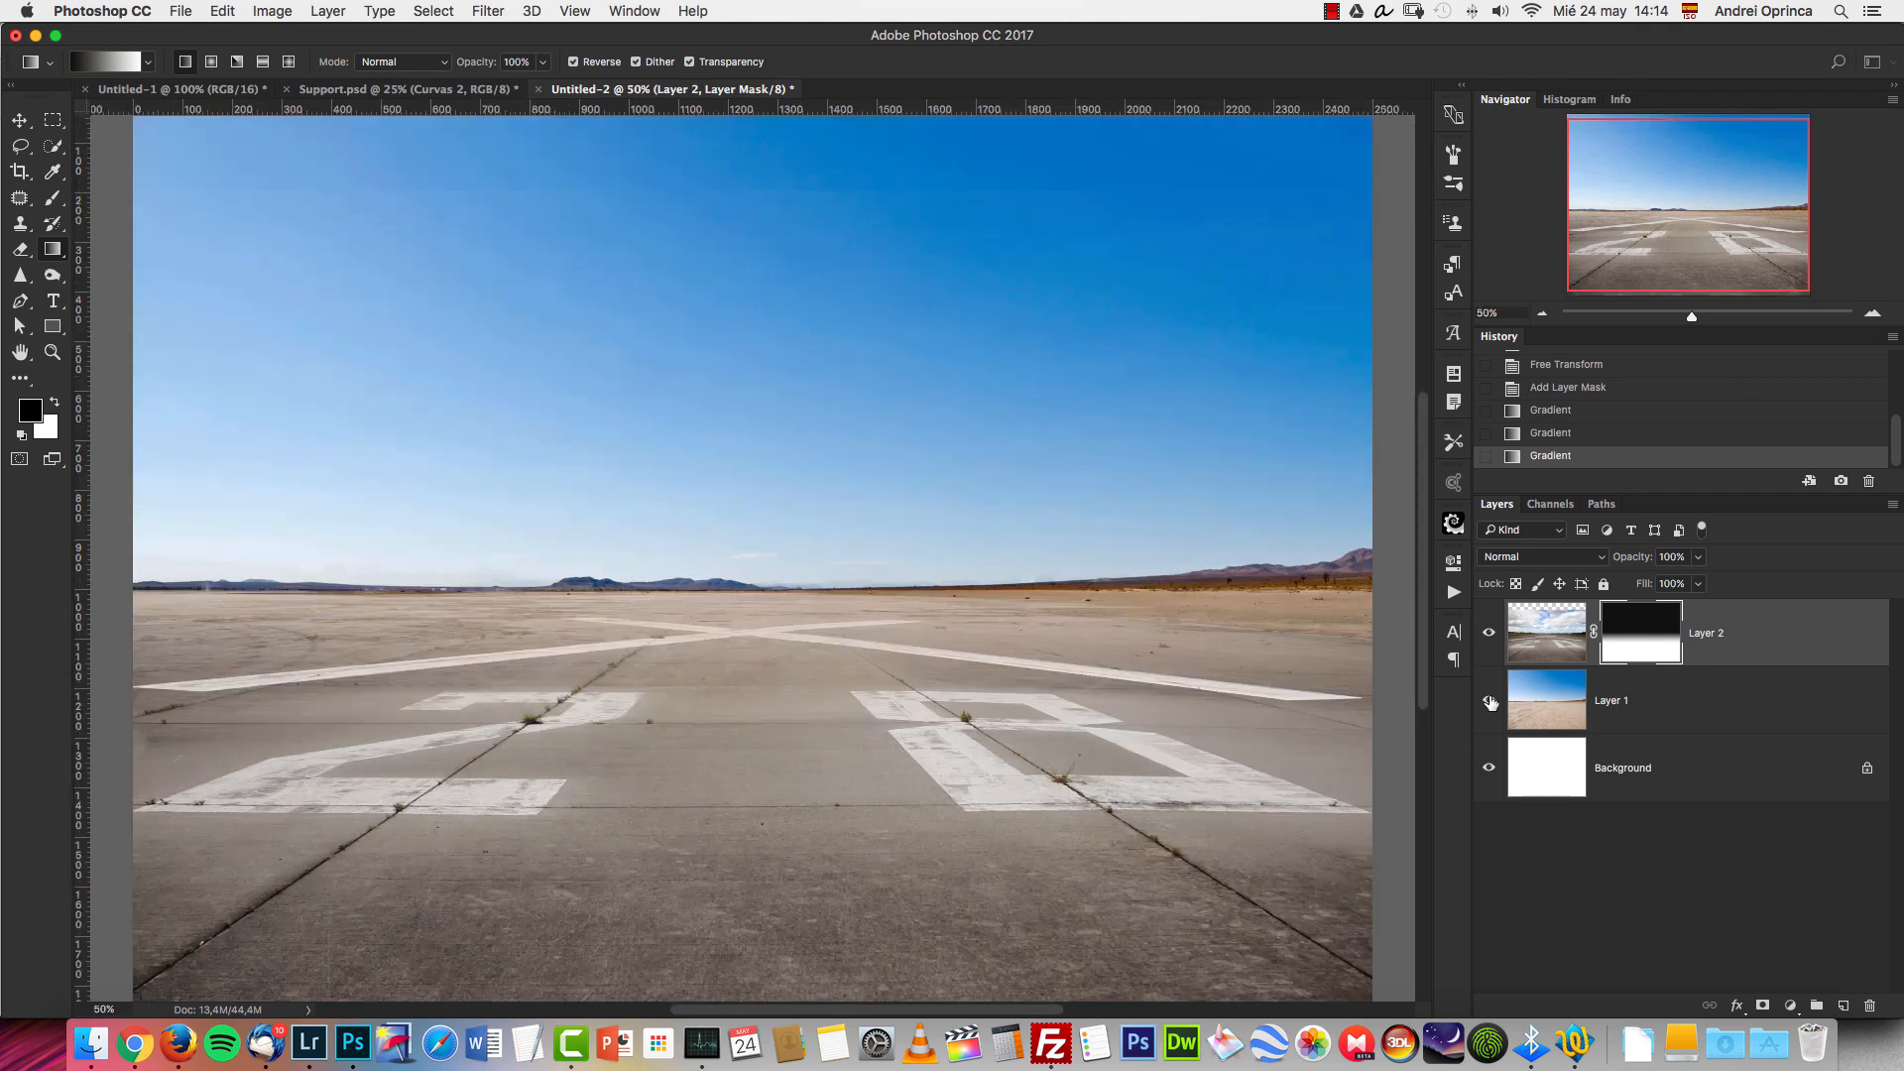
{"action": "left_click", "coordinate": [1489, 702]}
{"action": "left_click", "coordinate": [1489, 701]}
{"action": "left_click", "coordinate": [1490, 700]}
{"action": "left_click", "coordinate": [1490, 699]}
Cut the whole image from the mountain stock photo ending in 13258.jpg and close that file without saving.
{"action": "key", "text": "super+o"}
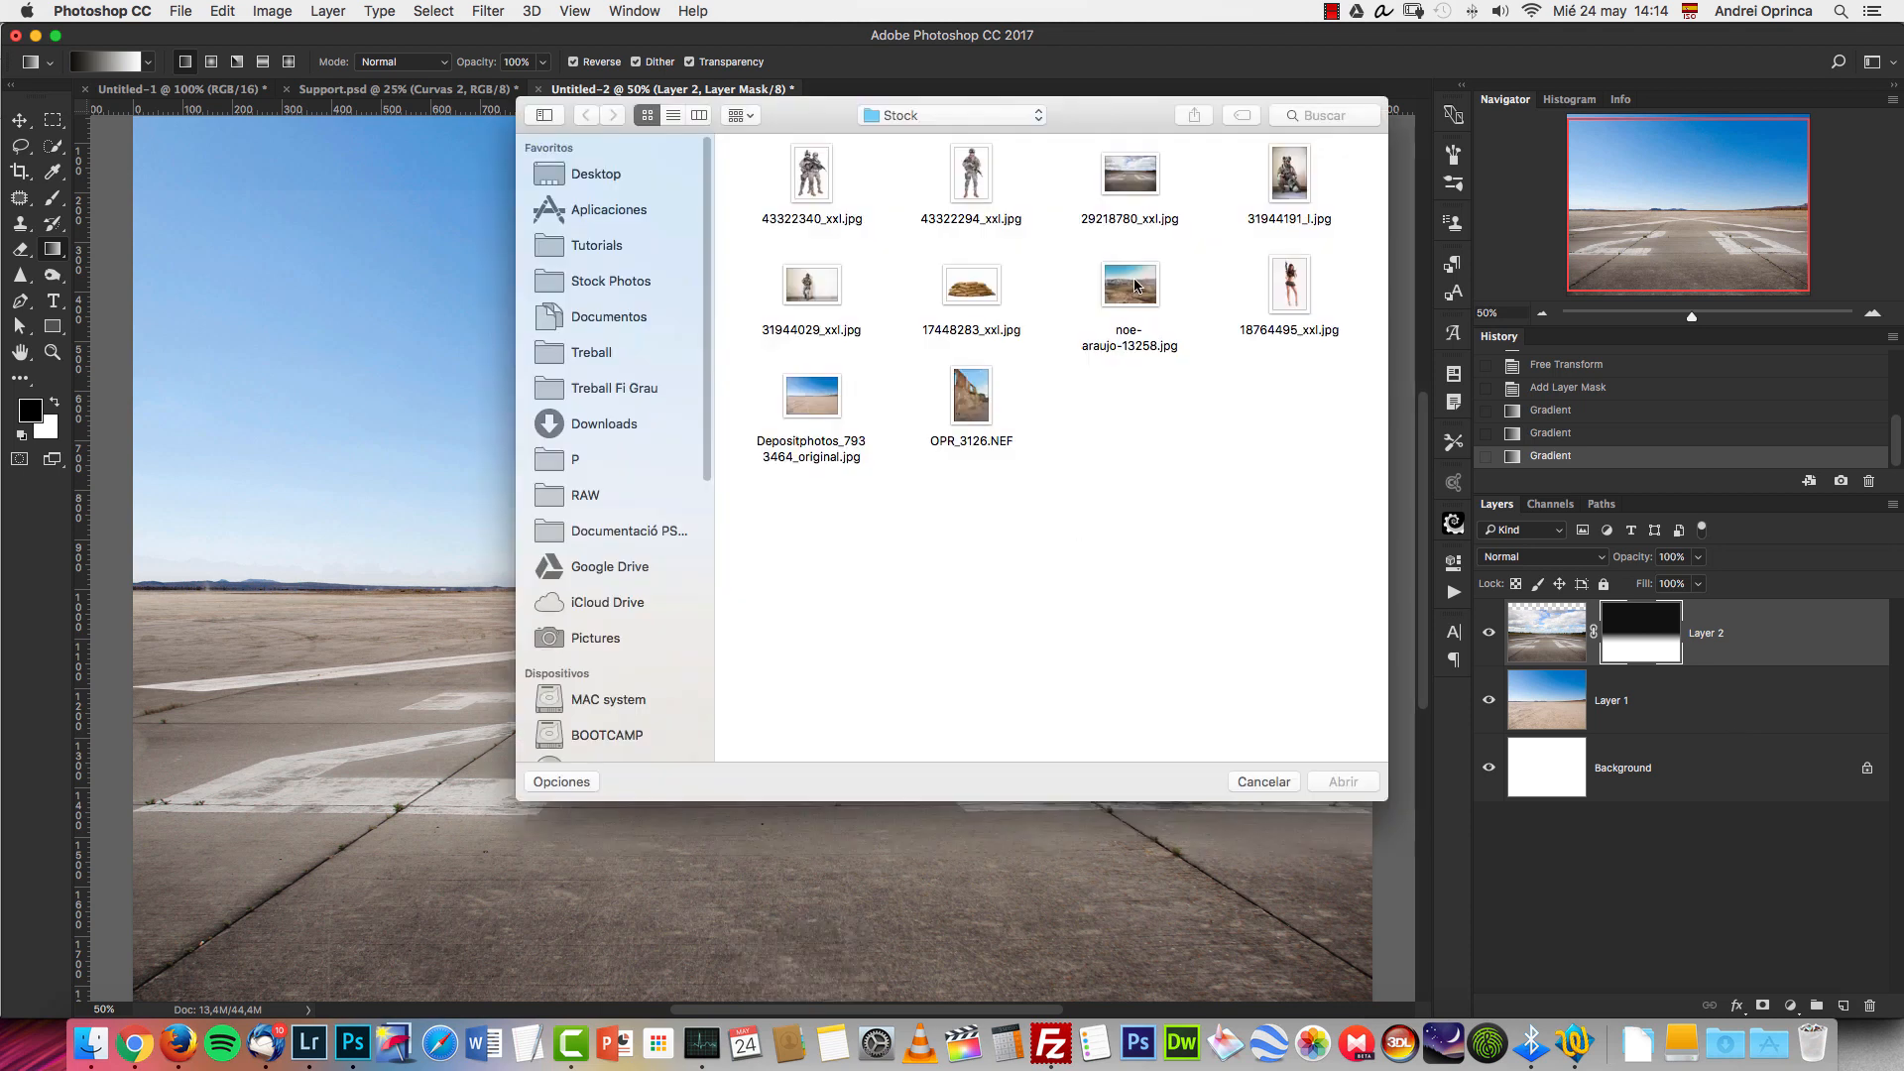
{"action": "left_click", "coordinate": [1135, 287]}
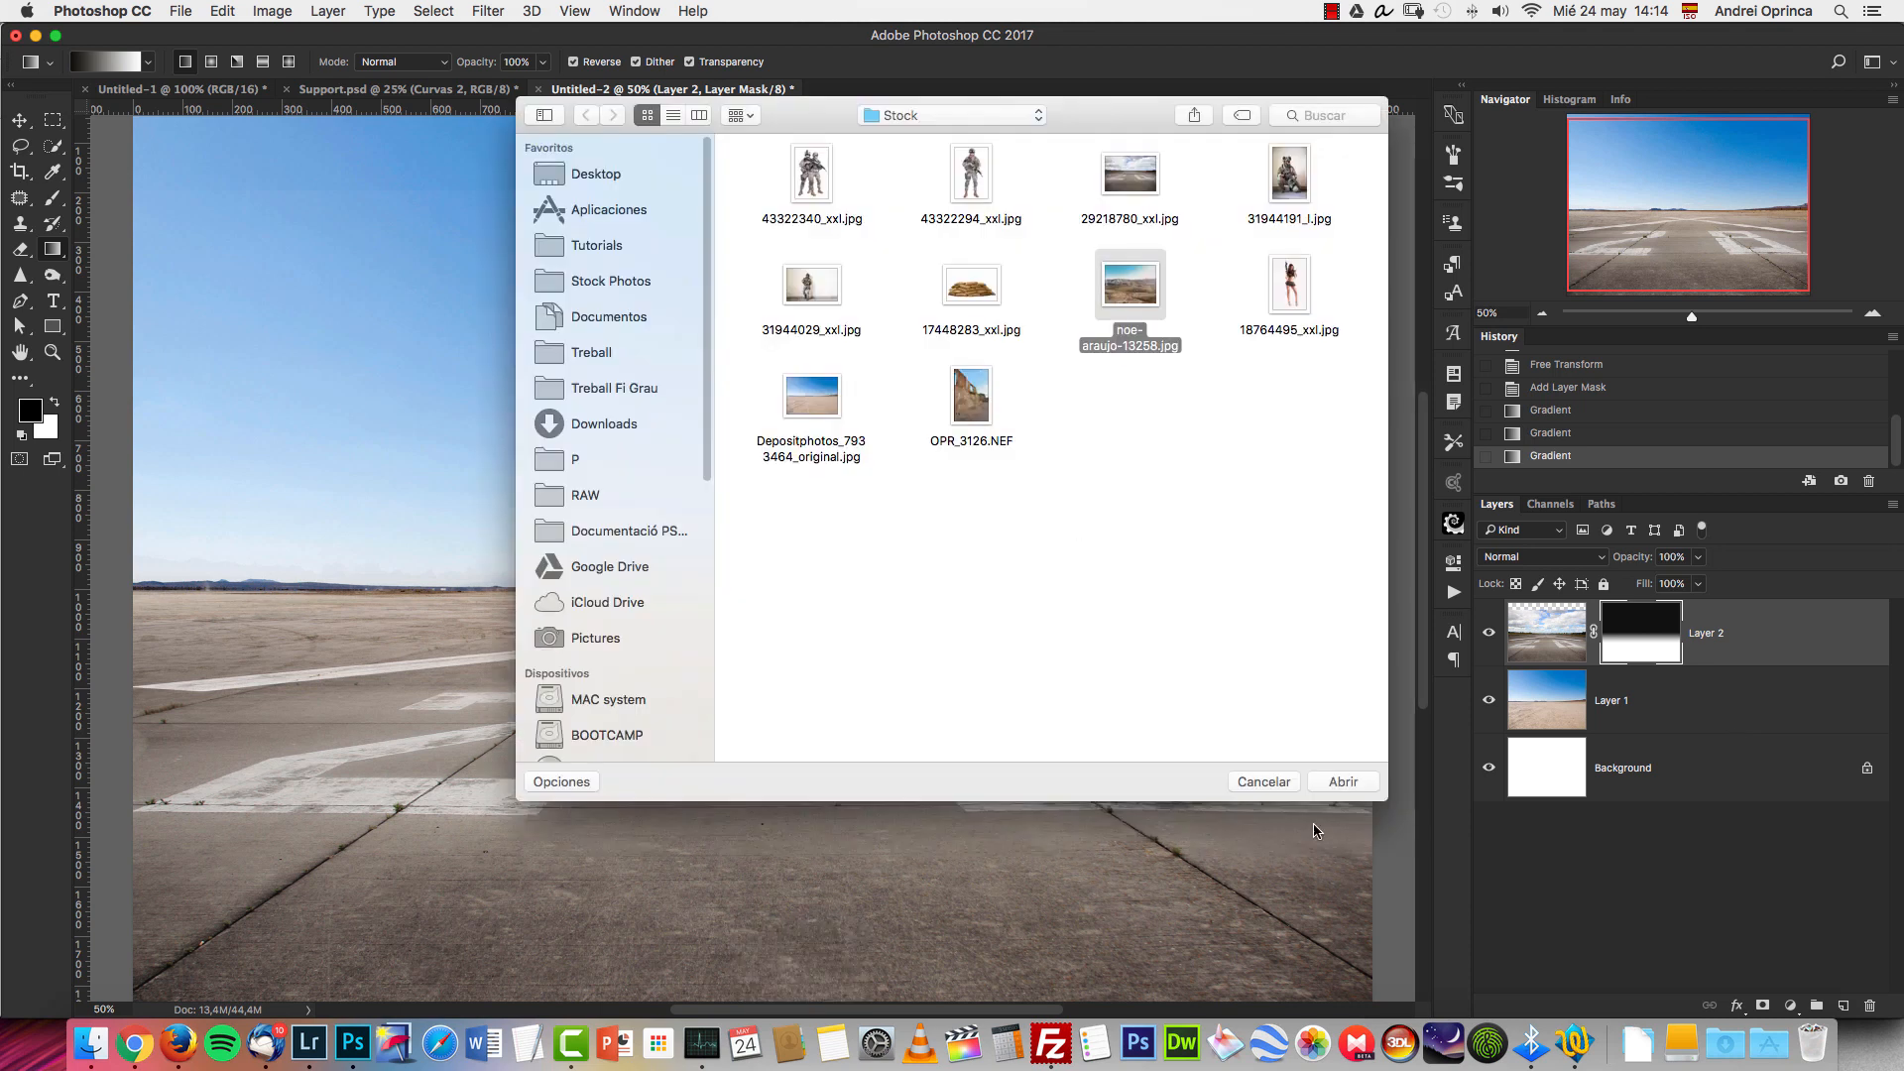
{"action": "left_click", "coordinate": [1345, 781]}
{"action": "key", "text": "super+a"}
{"action": "key", "text": "super+x"}
{"action": "key", "text": "super+a"}
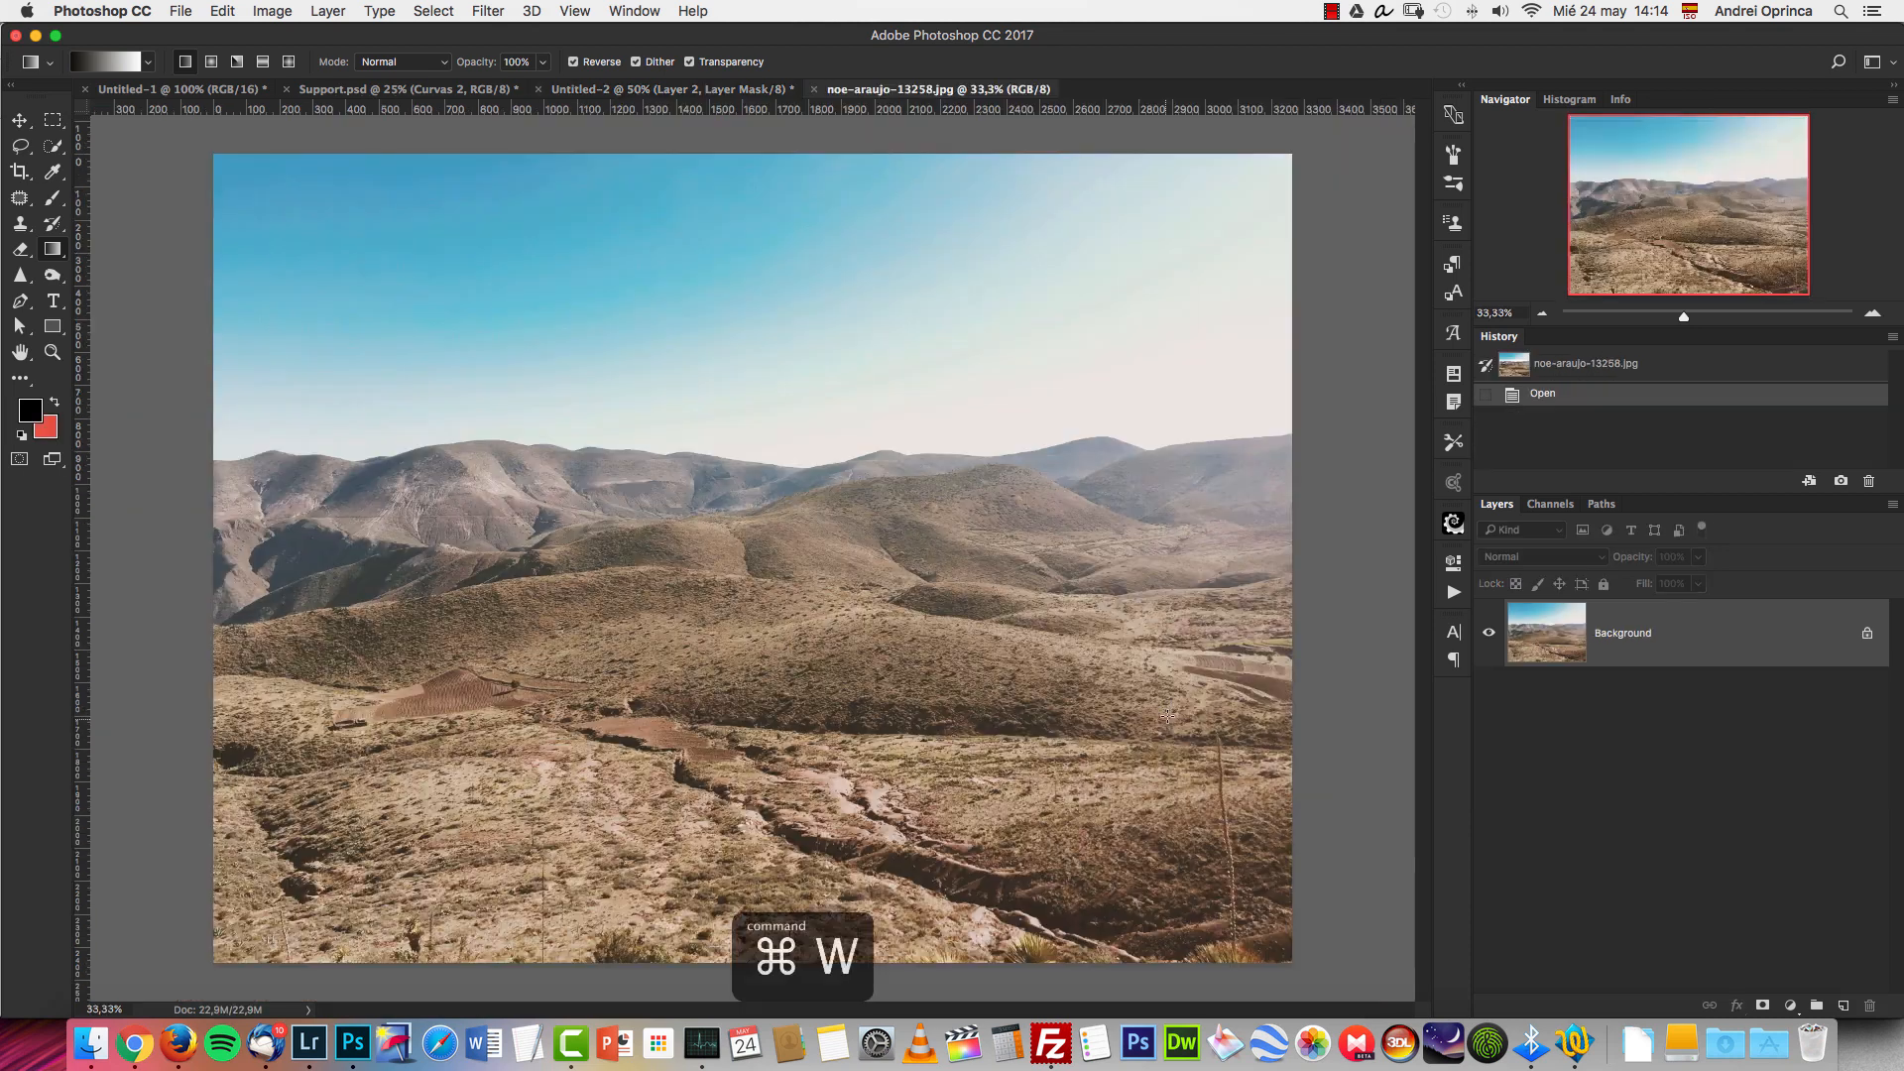
{"action": "key", "text": "super+w"}
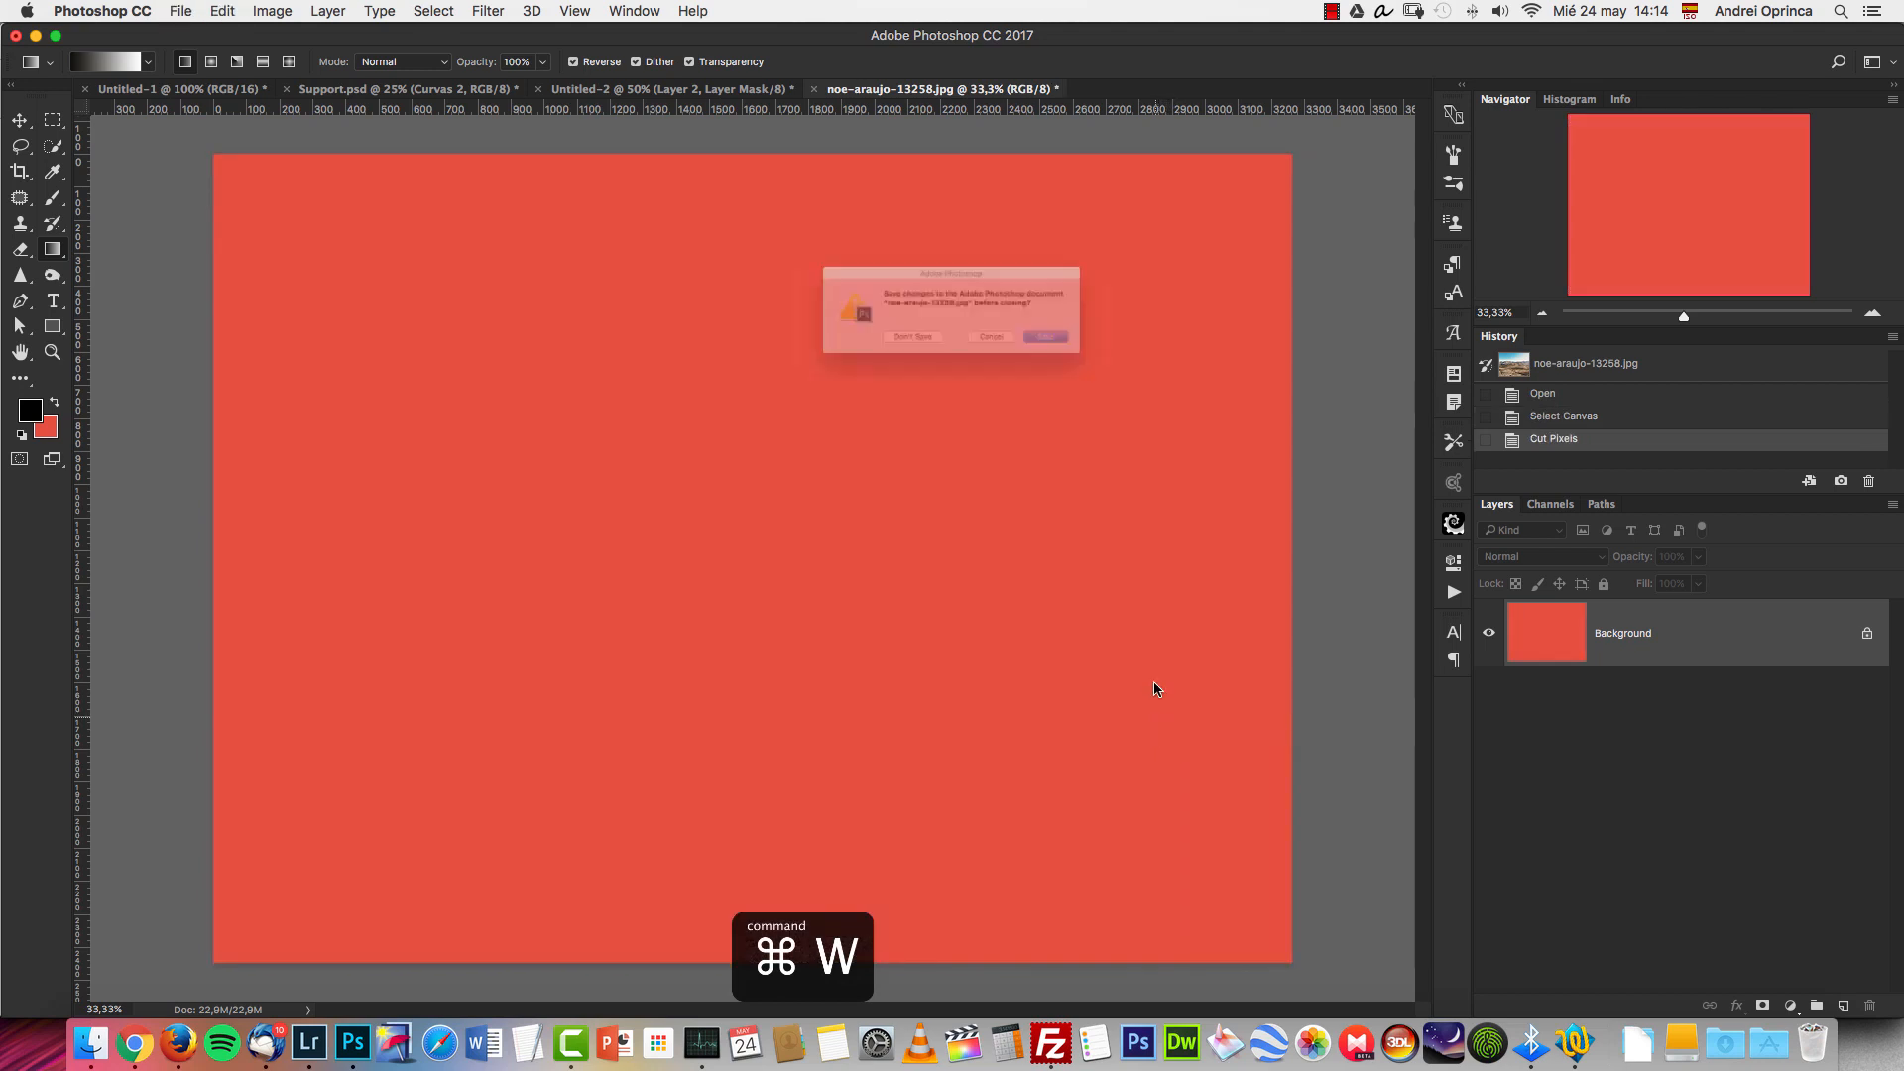
{"action": "left_click", "coordinate": [896, 357]}
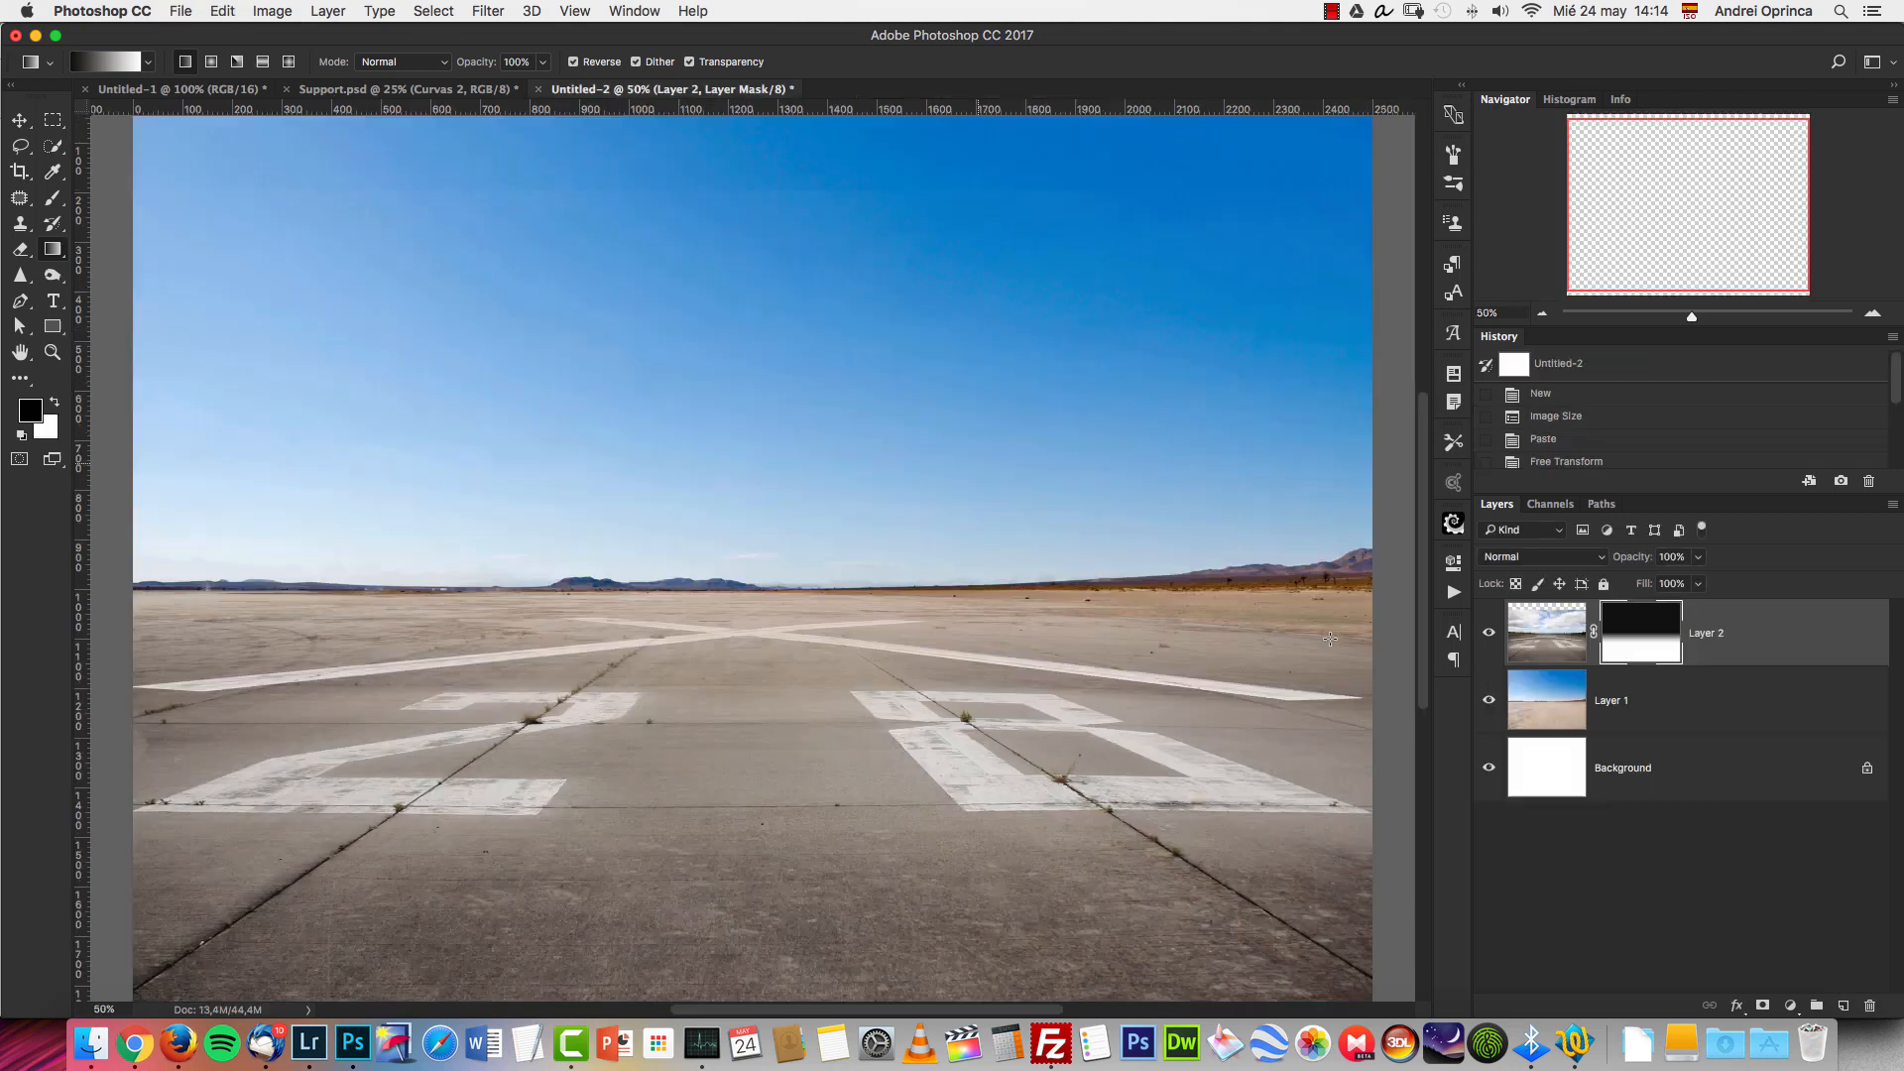
Paste the cut mountain photo into a new layer between the Background and Layer 1.
{"action": "left_click", "coordinate": [1700, 717]}
{"action": "key", "text": "super+v"}
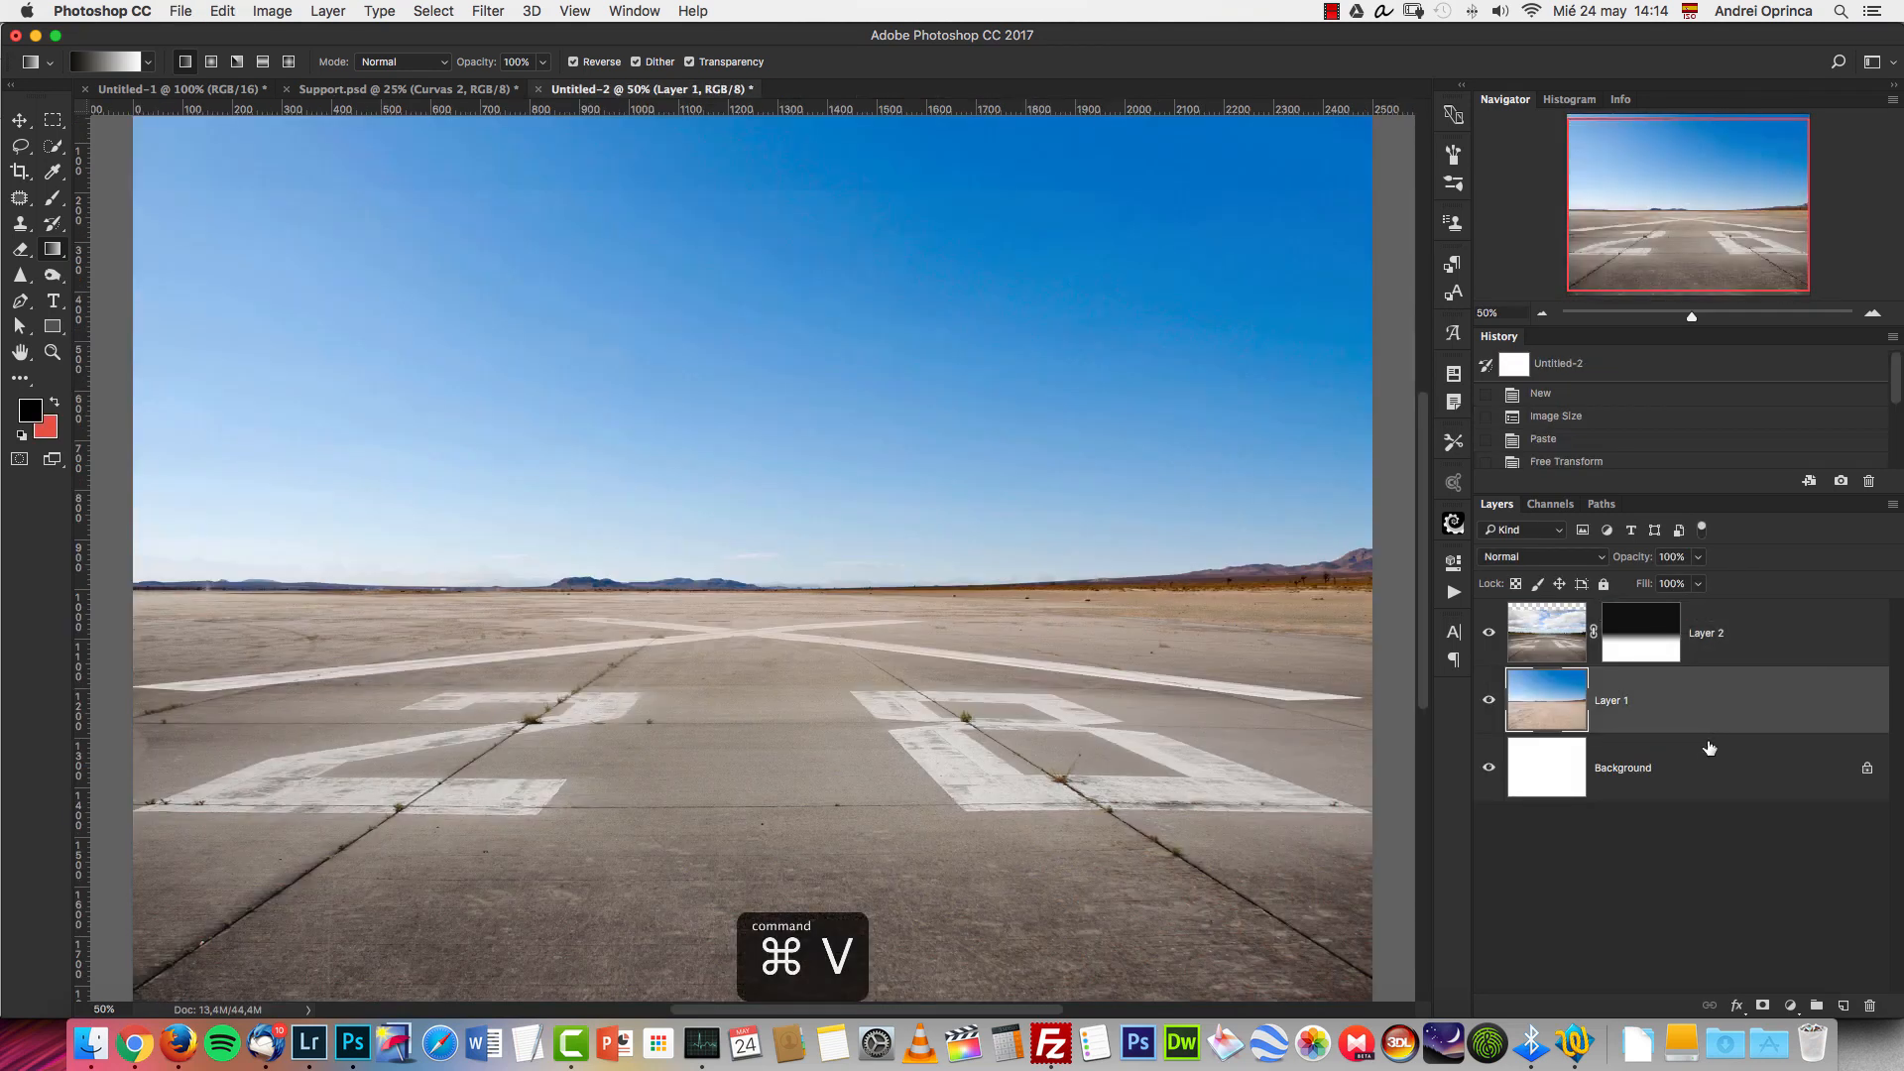
{"action": "left_click", "coordinate": [1708, 763]}
{"action": "left_click", "coordinate": [1844, 1005]}
{"action": "key", "text": "super+v"}
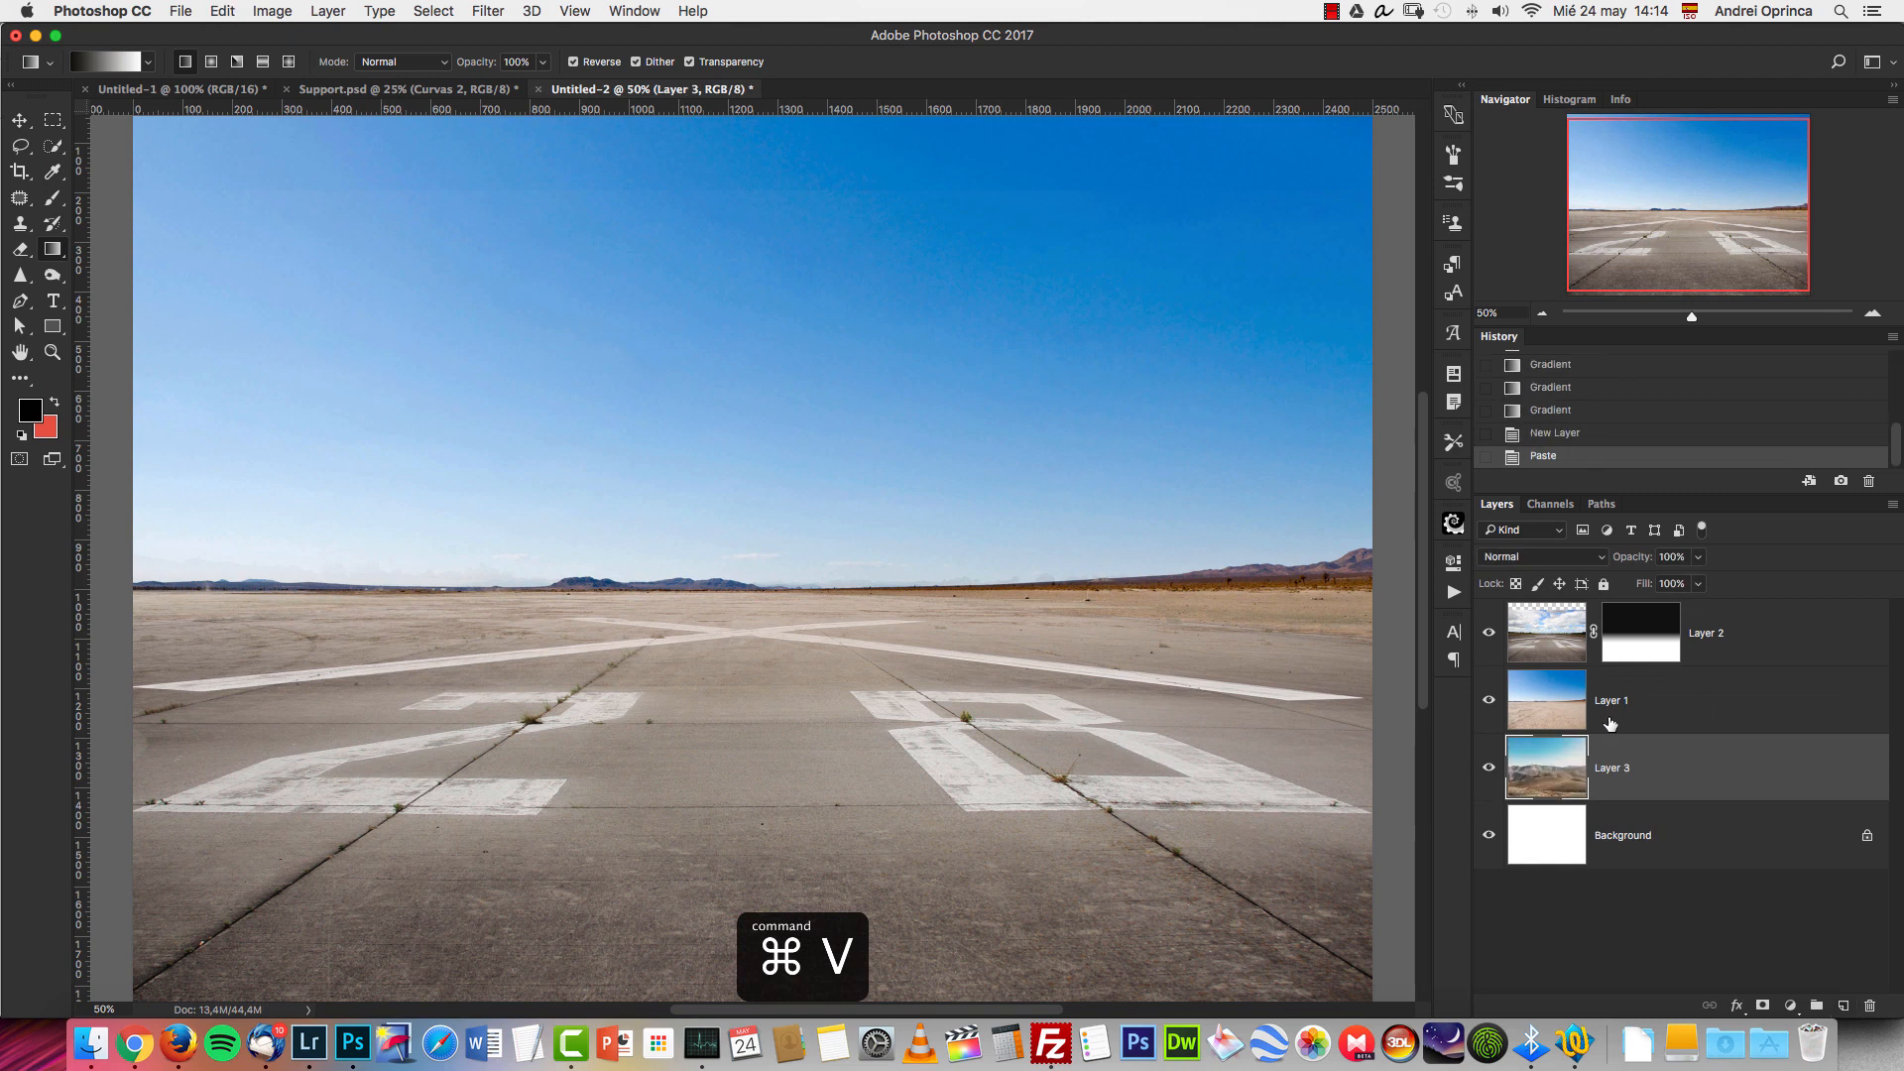
Rename the runway layer as ground and the layer below it as desert.
{"action": "double_click", "coordinate": [1708, 634]}
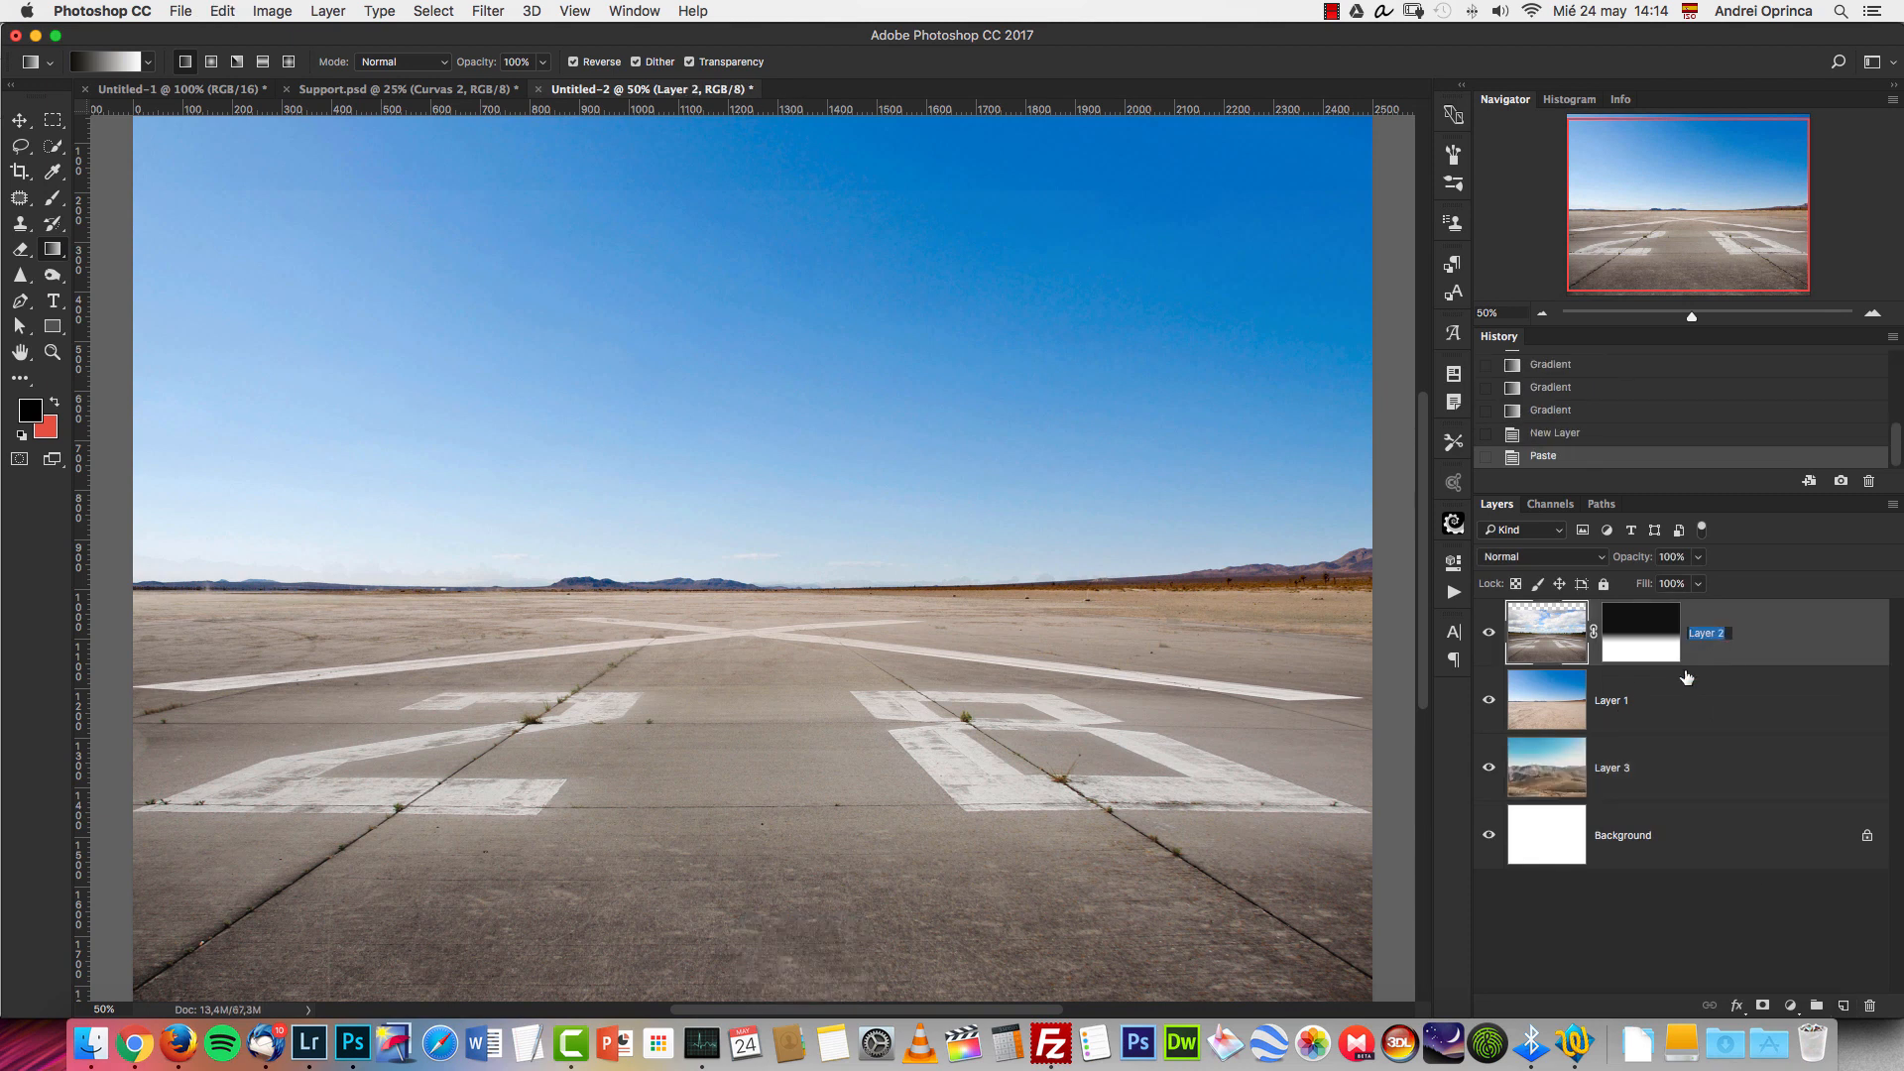
{"action": "type", "text": "ground"}
{"action": "key", "text": "Return"}
{"action": "double_click", "coordinate": [1610, 701]}
{"action": "type", "text": "d"}
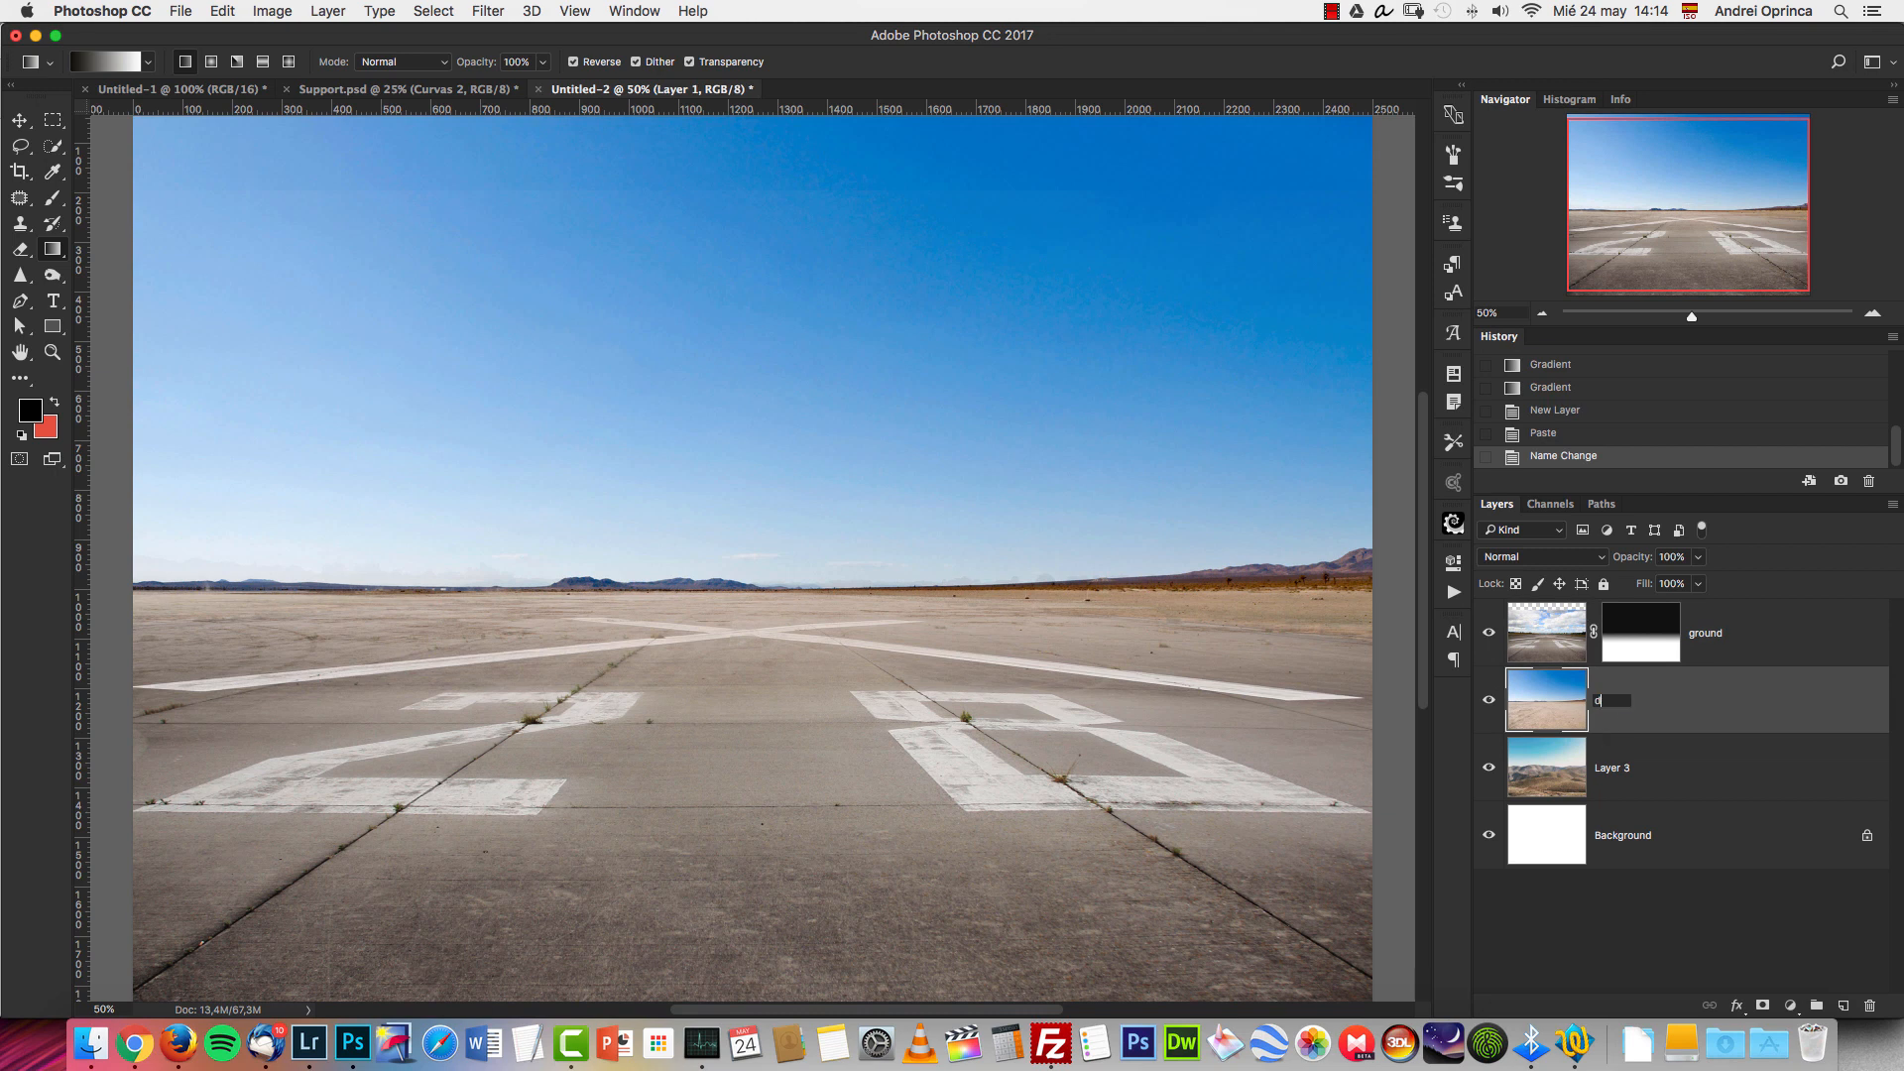
{"action": "type", "text": "esert"}
{"action": "key", "text": "Return"}
Rename the mountain photo's layer as mountains and delete the white Background layer.
{"action": "double_click", "coordinate": [1613, 769]}
{"action": "type", "text": "mou"}
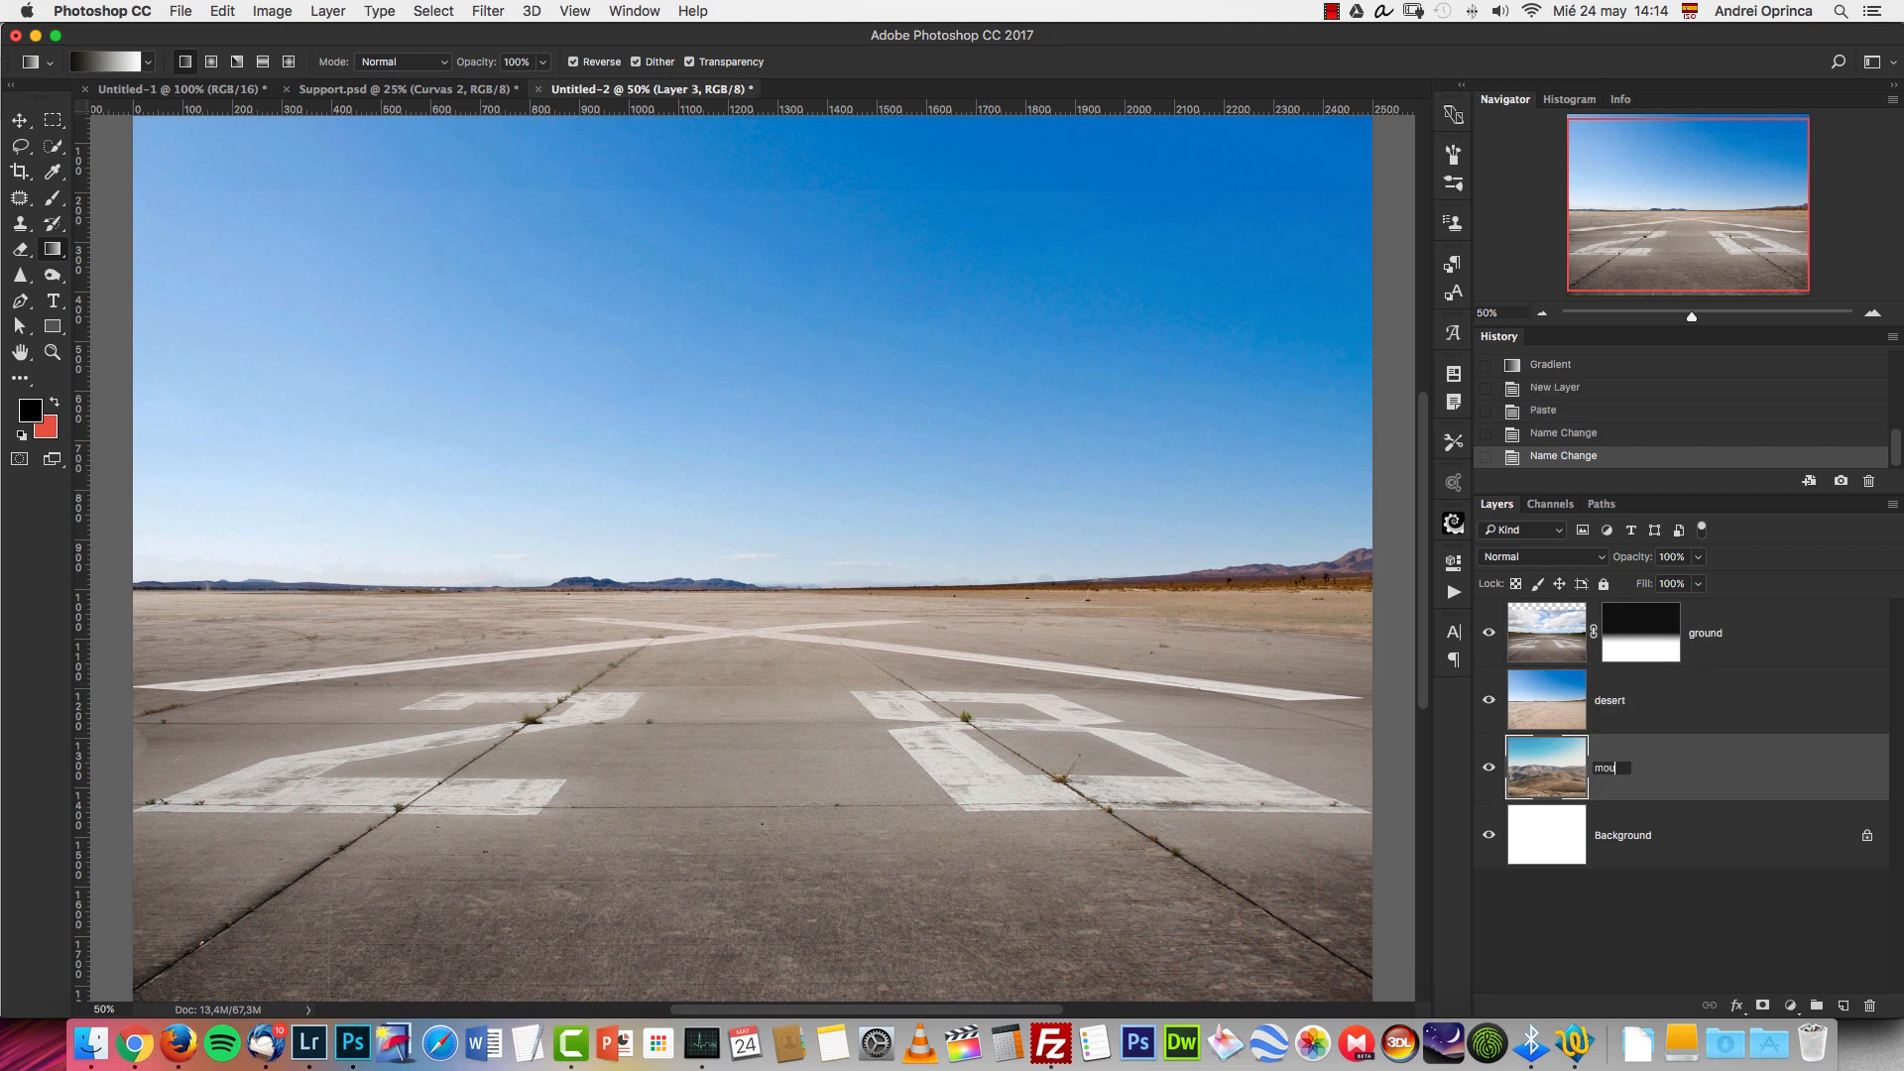
{"action": "type", "text": "ntains"}
{"action": "key", "text": "Return"}
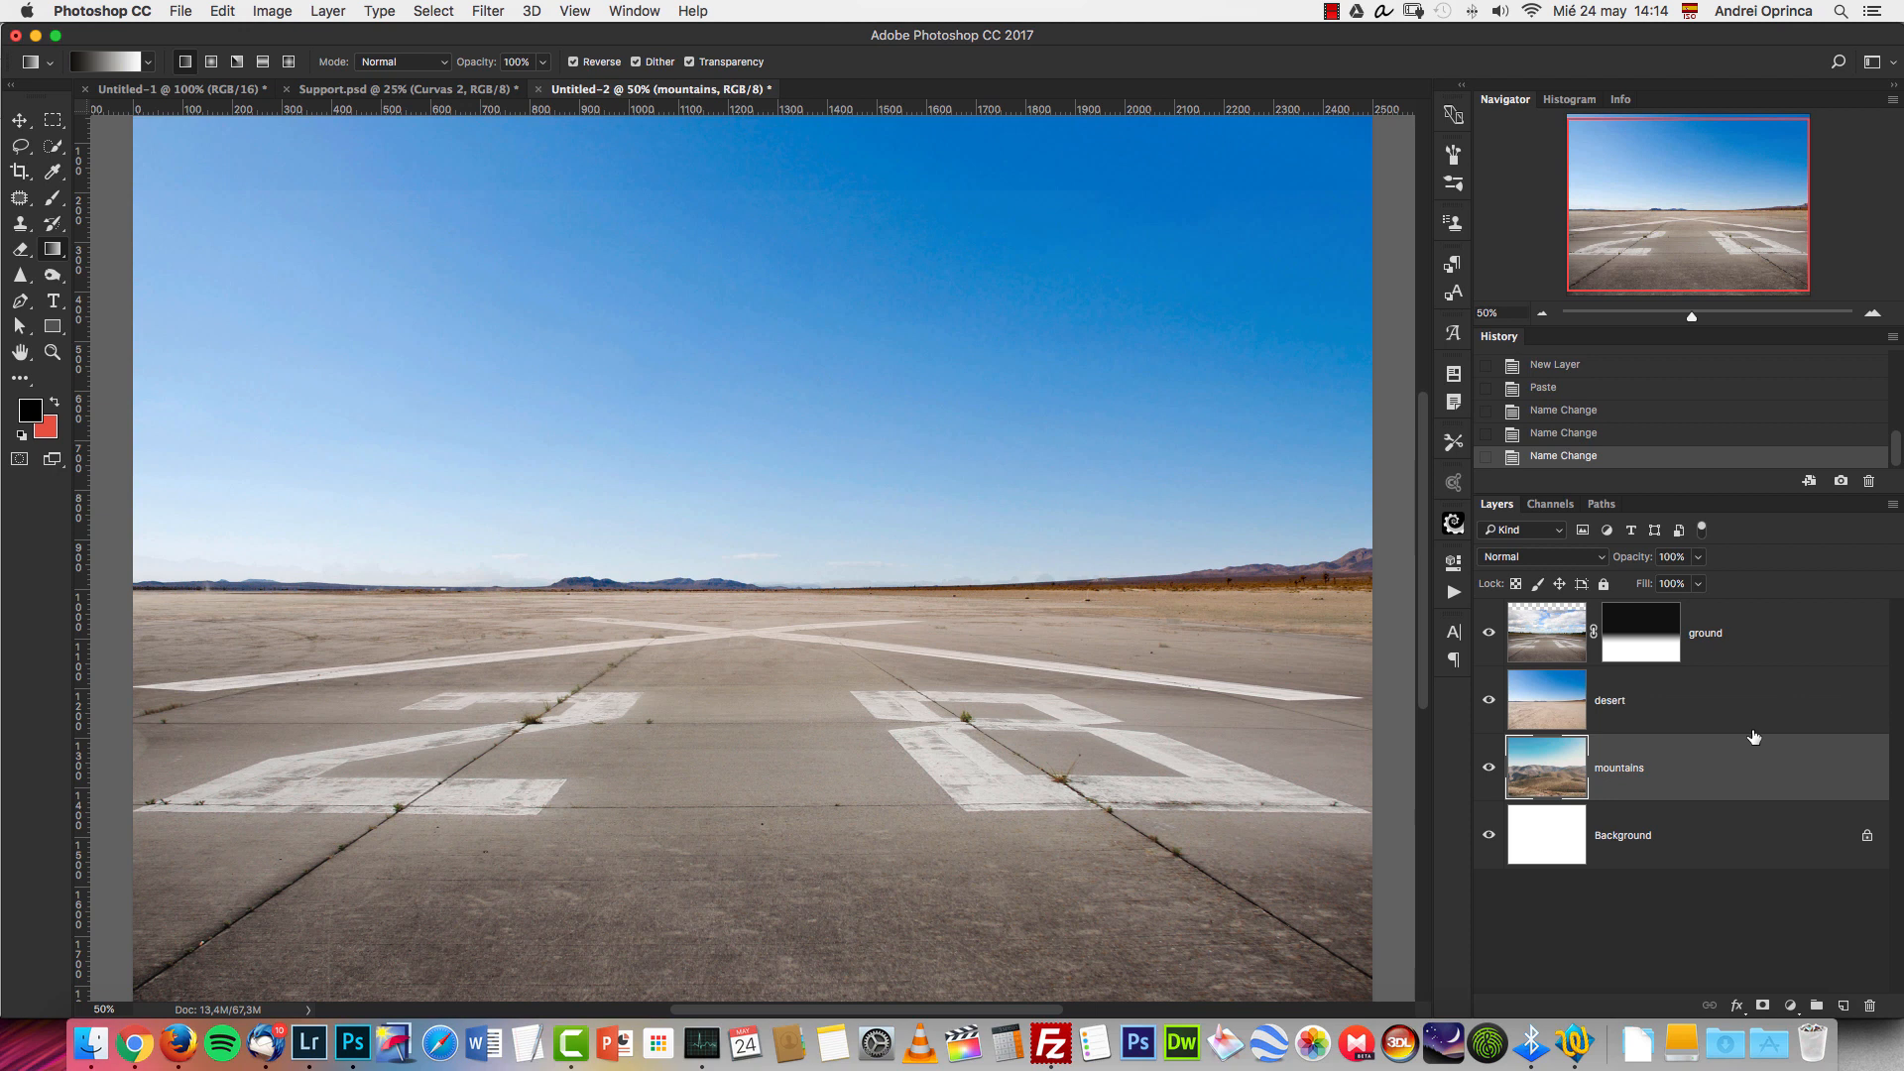
{"action": "left_click_drag", "start_coordinate": [1547, 835], "coordinate": [1869, 1005]}
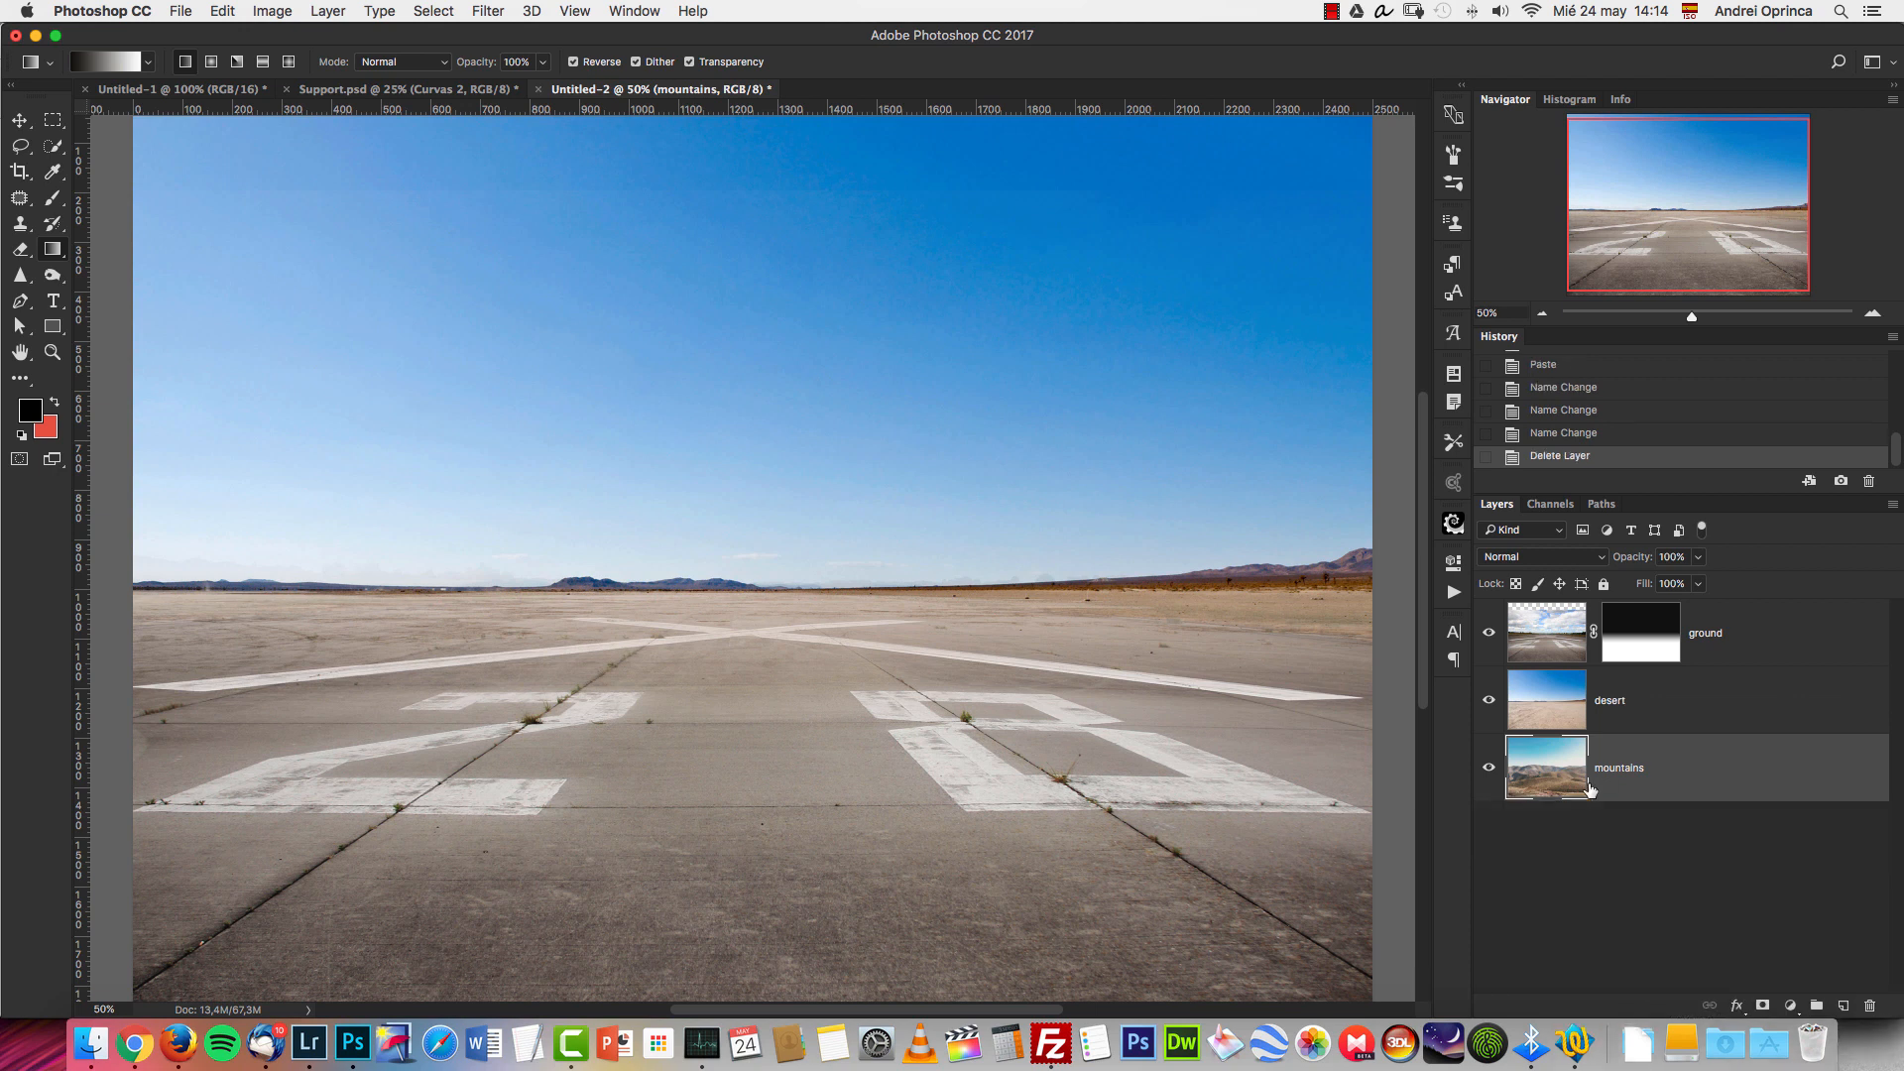
Add a layer mask to the desert layer and hide its blue sky with a short linear gradient at the horizon.
{"action": "left_click", "coordinate": [1679, 697]}
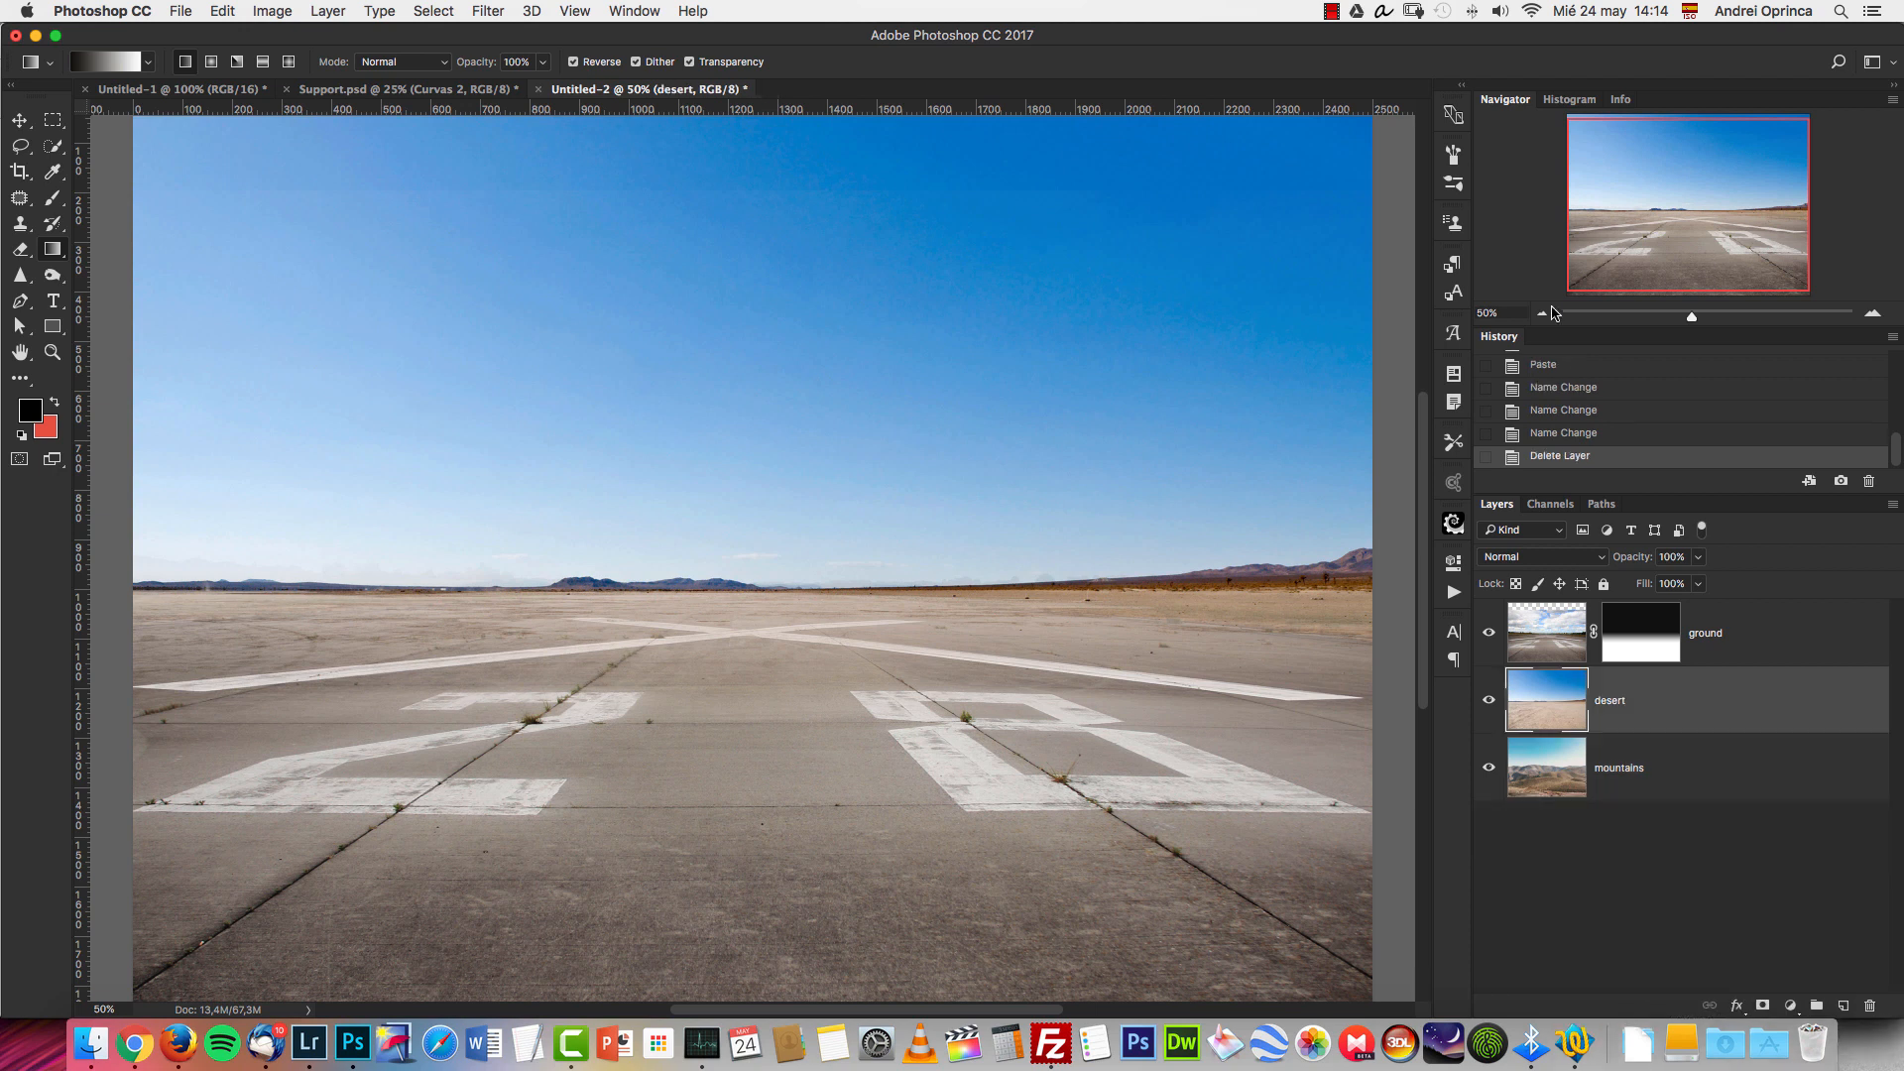
{"action": "left_click", "coordinate": [1544, 312]}
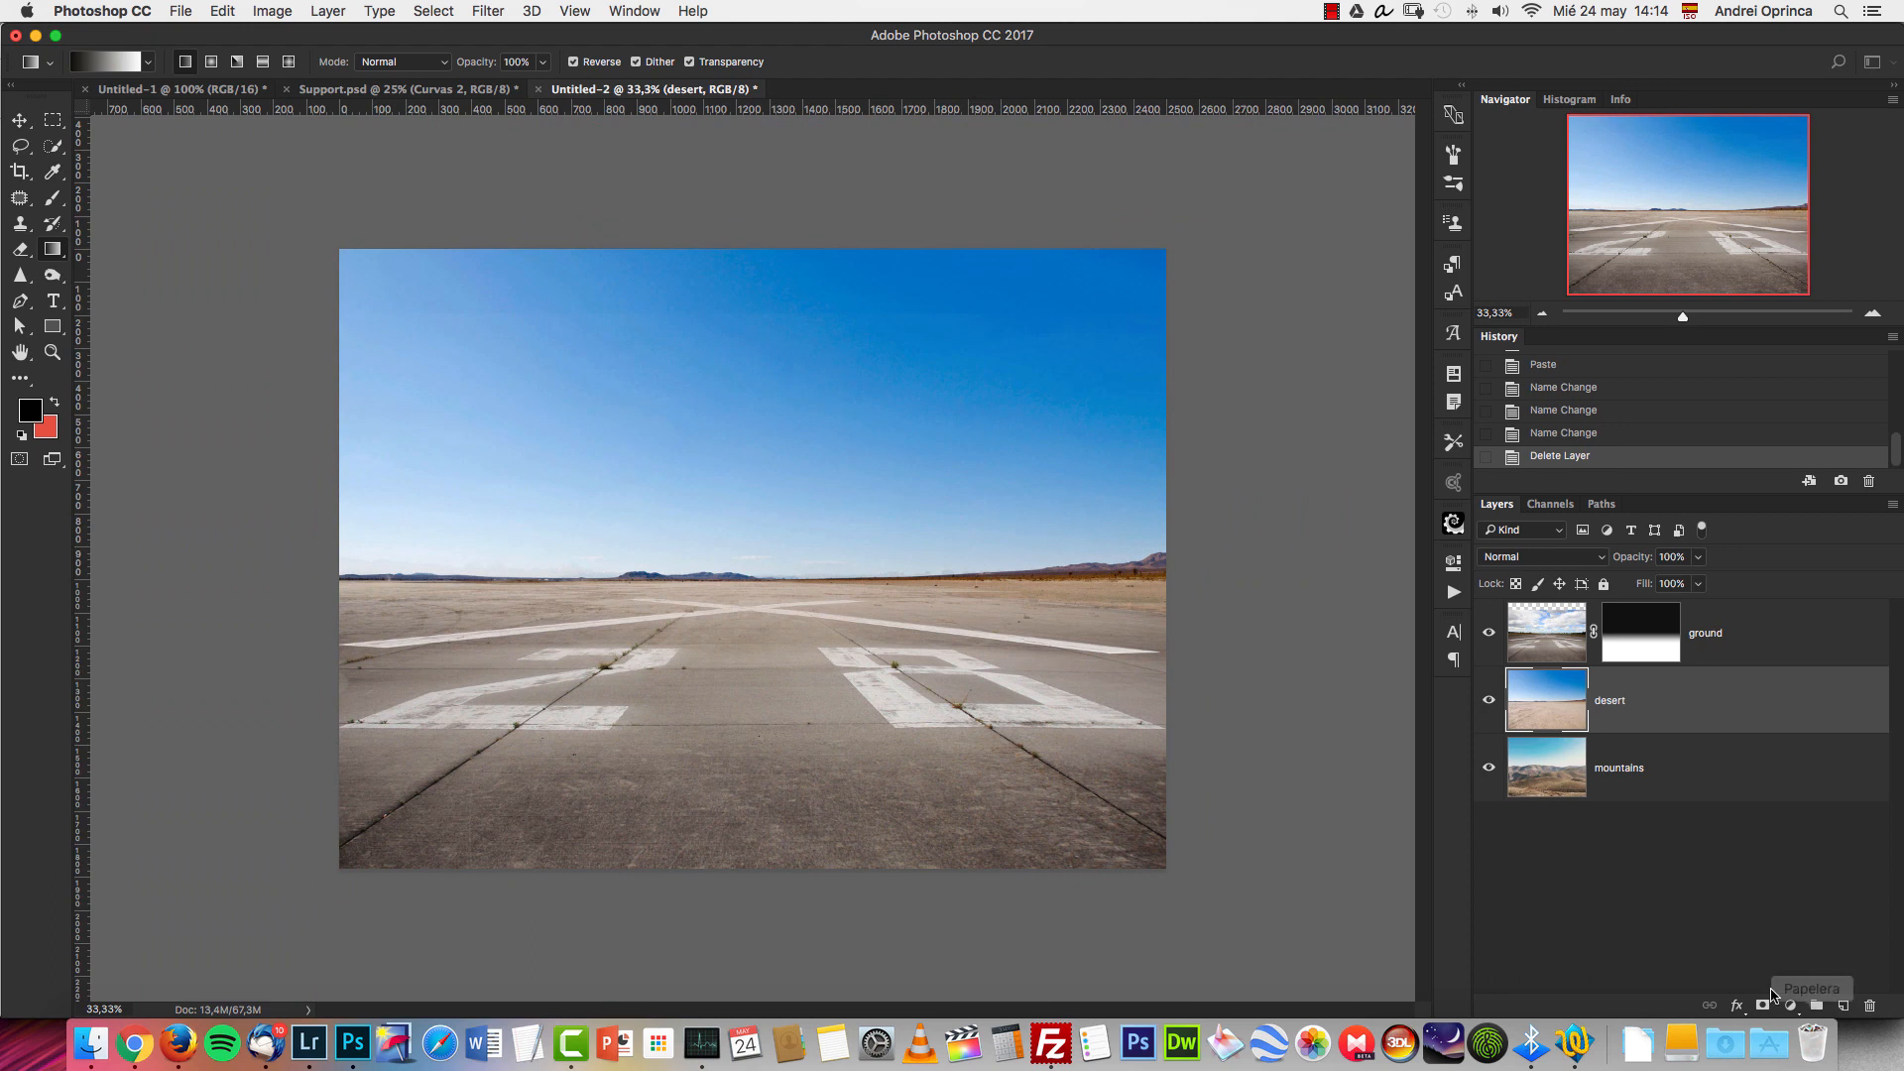
{"action": "left_click", "coordinate": [1762, 1005]}
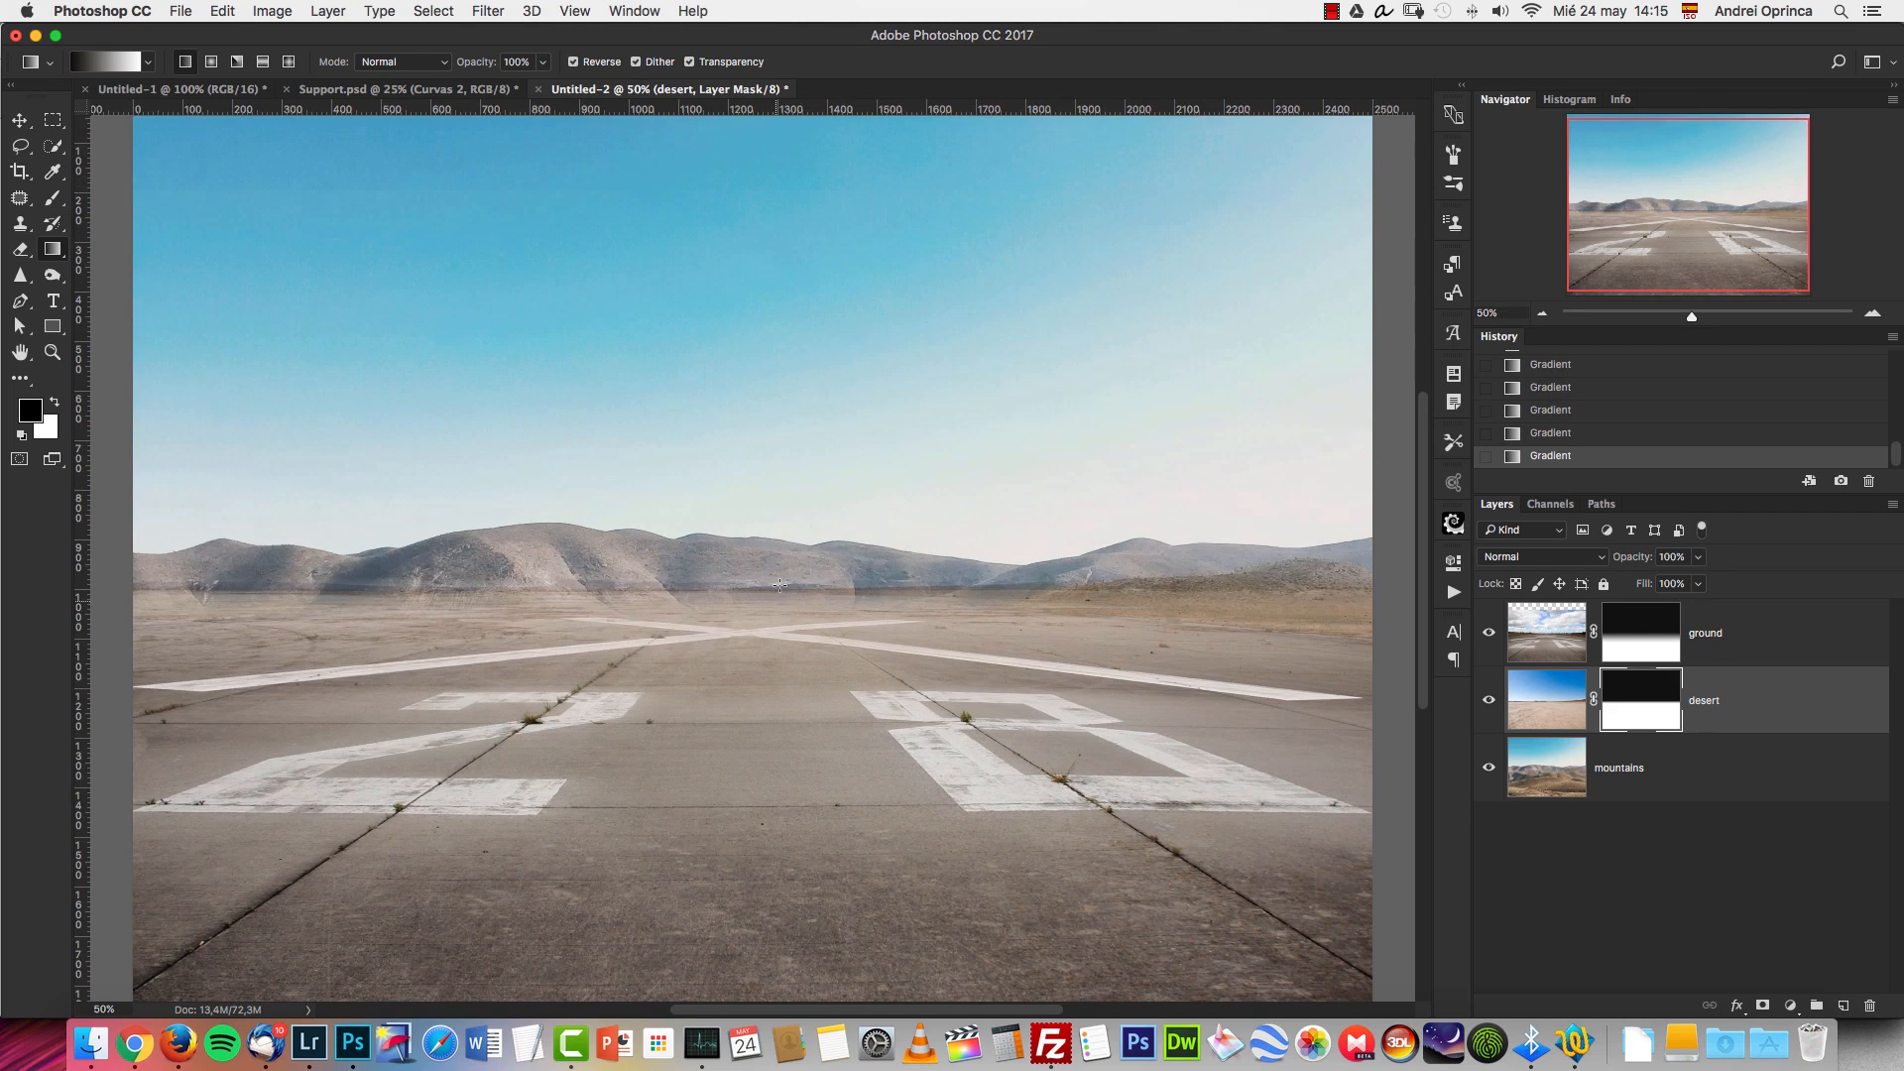
{"action": "left_click_drag", "start_coordinate": [780, 585], "coordinate": [790, 582]}
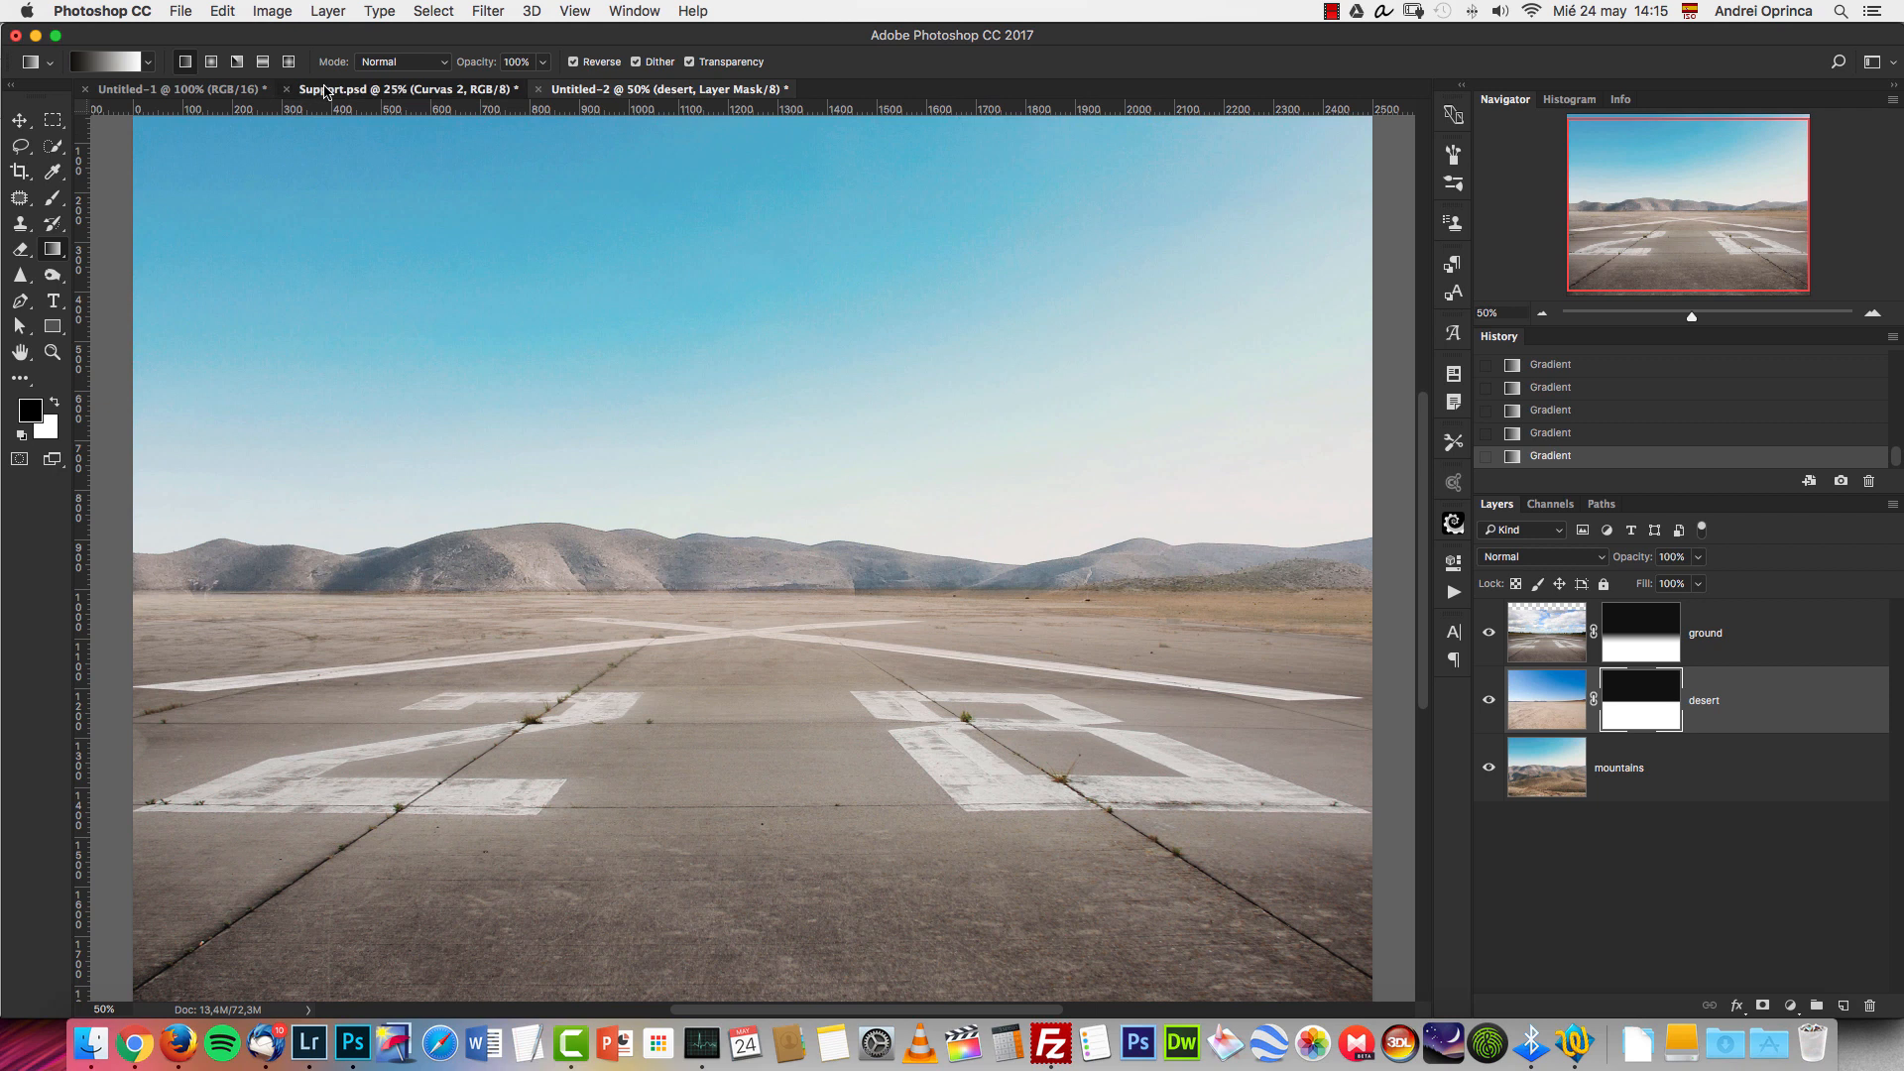
Check the finished composite in Support.psd and scale the mountains layer proportionally to about 84%, positioning its hills above the runway horizon.
{"action": "left_click", "coordinate": [309, 91]}
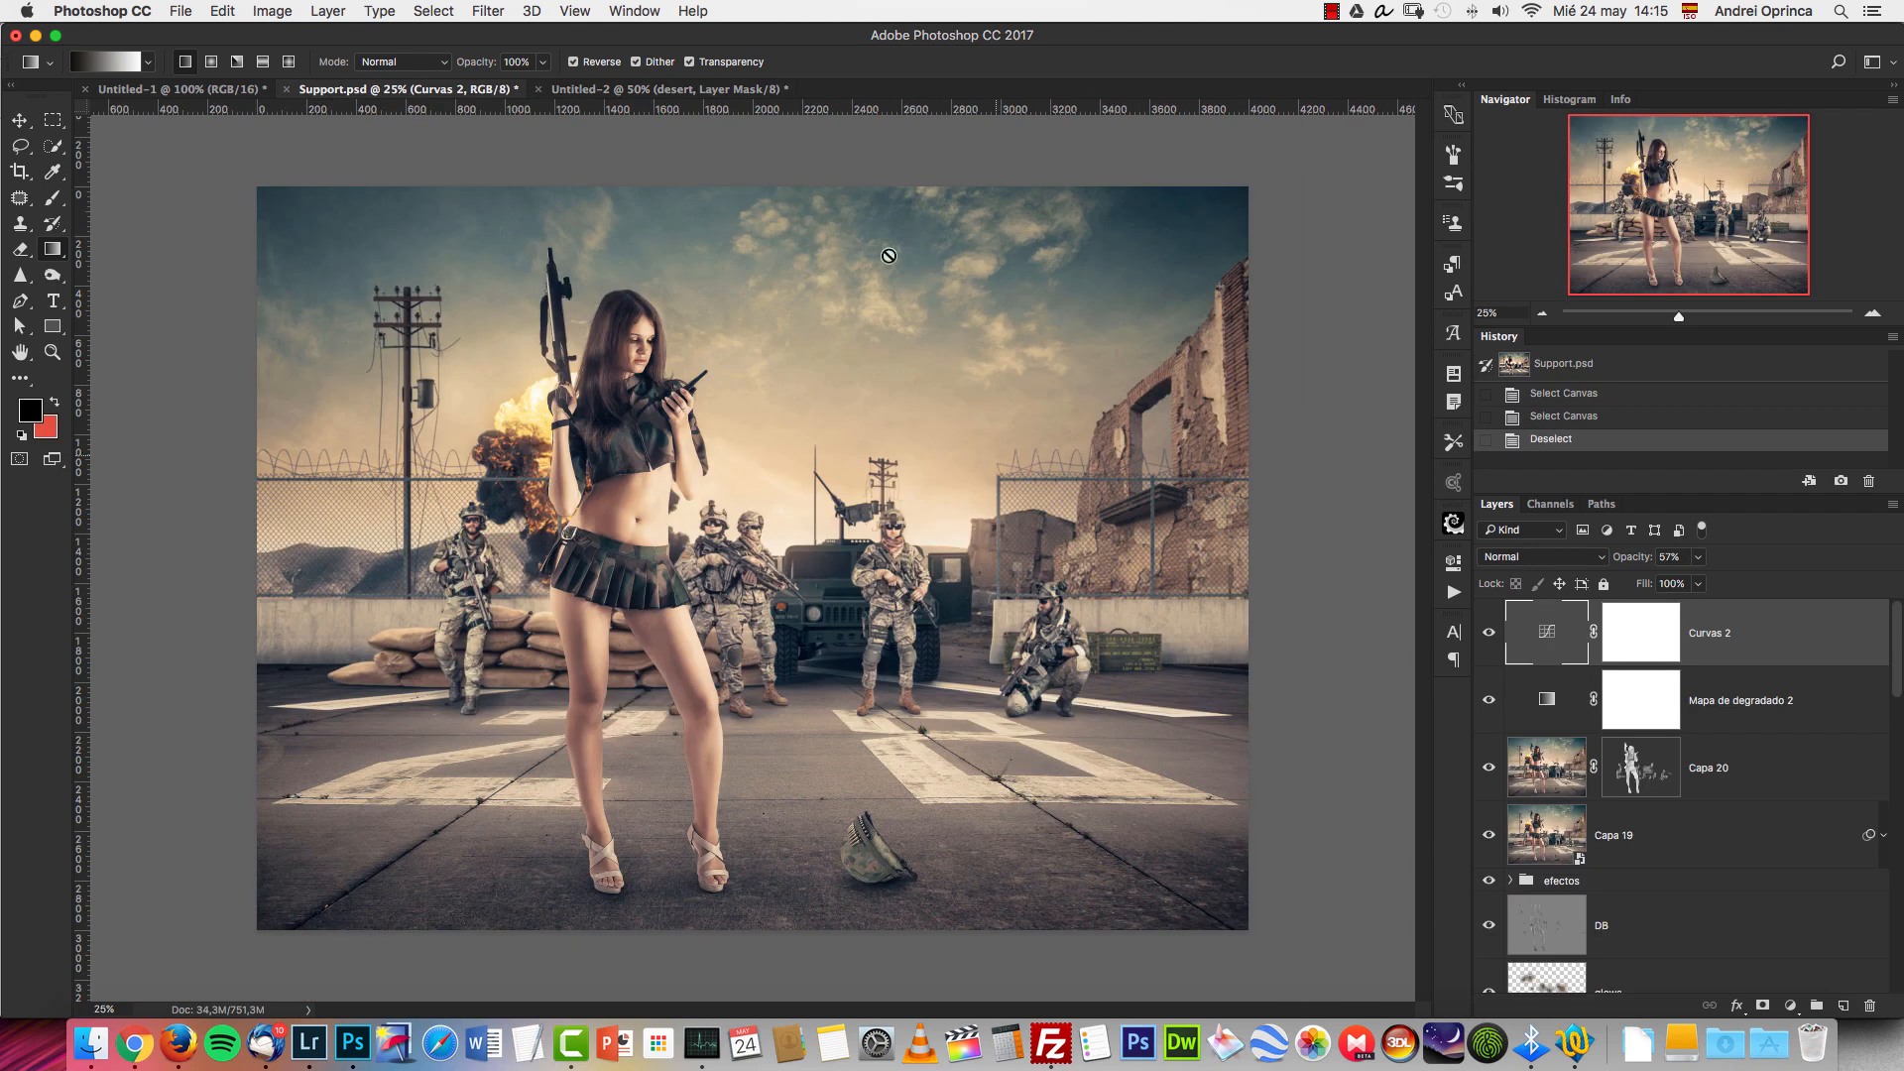
{"action": "left_click", "coordinate": [742, 91]}
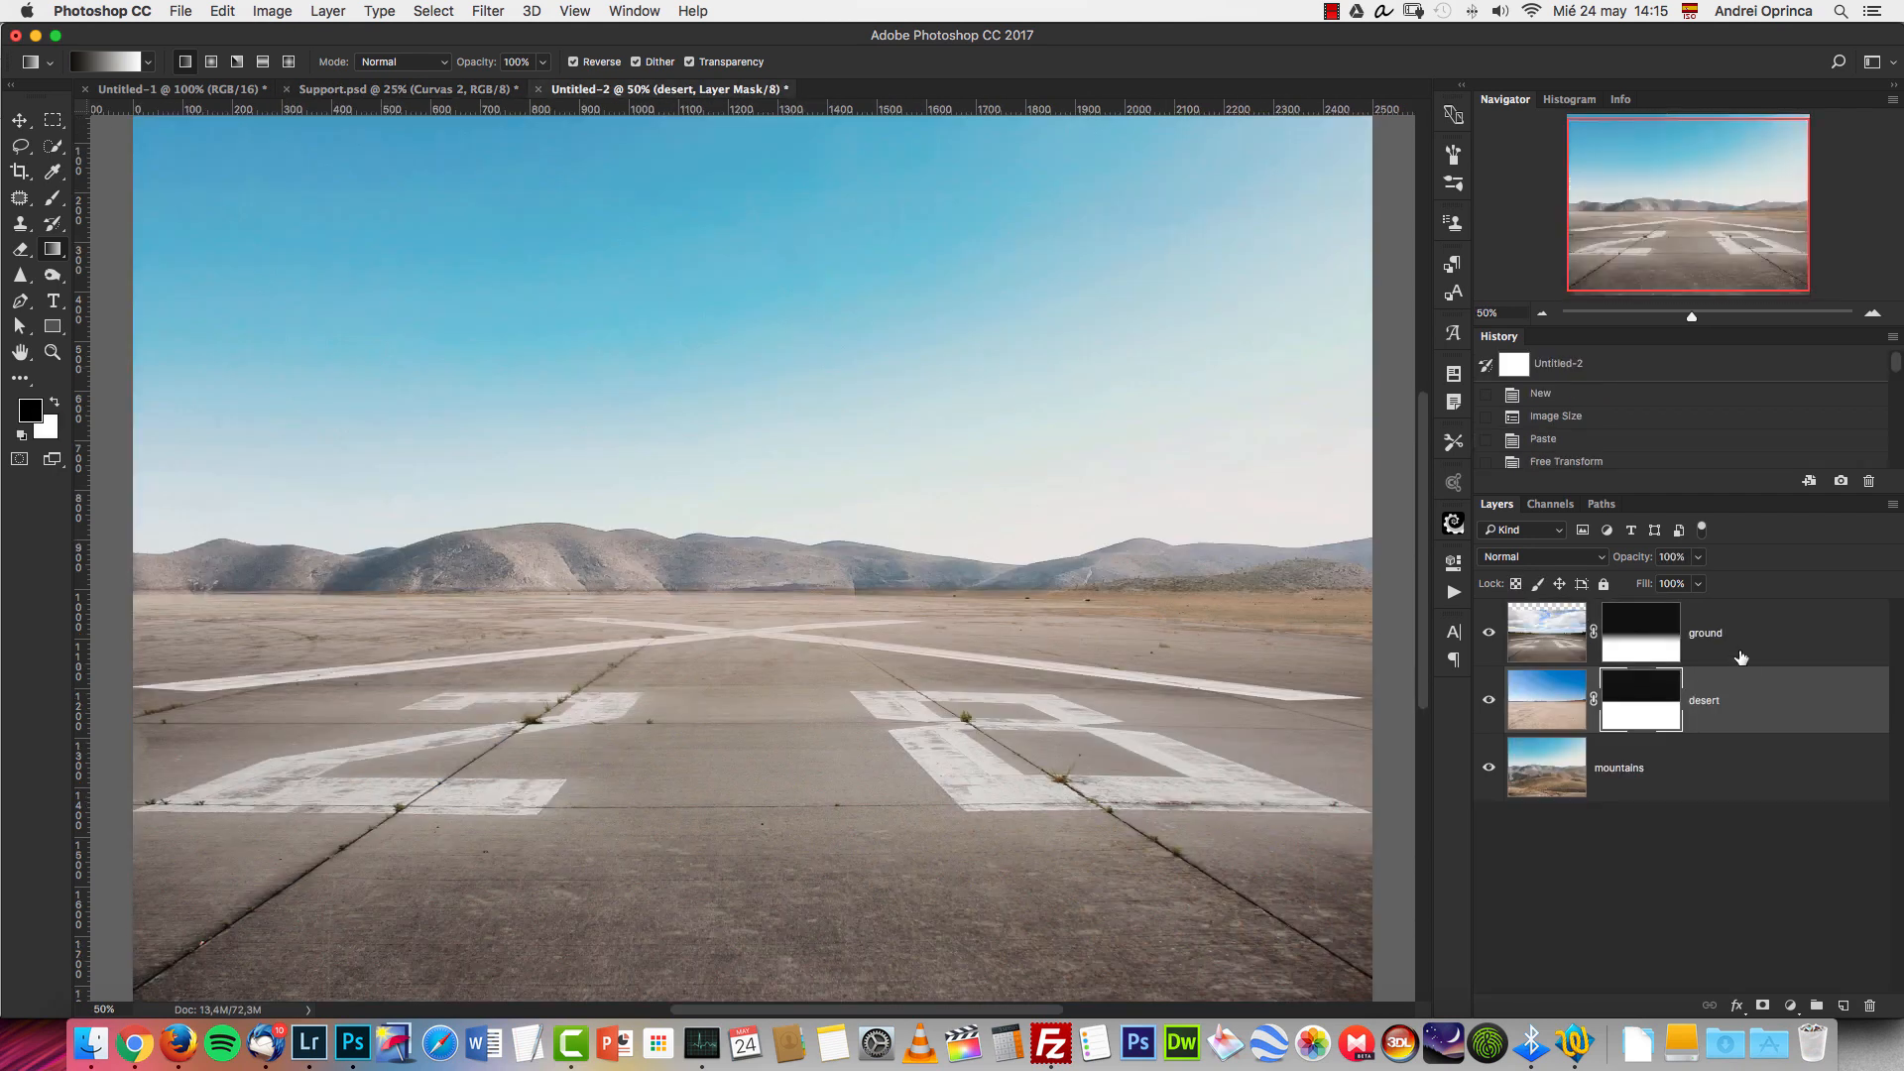
{"action": "key", "text": "super+t"}
{"action": "left_click", "coordinate": [1724, 752]}
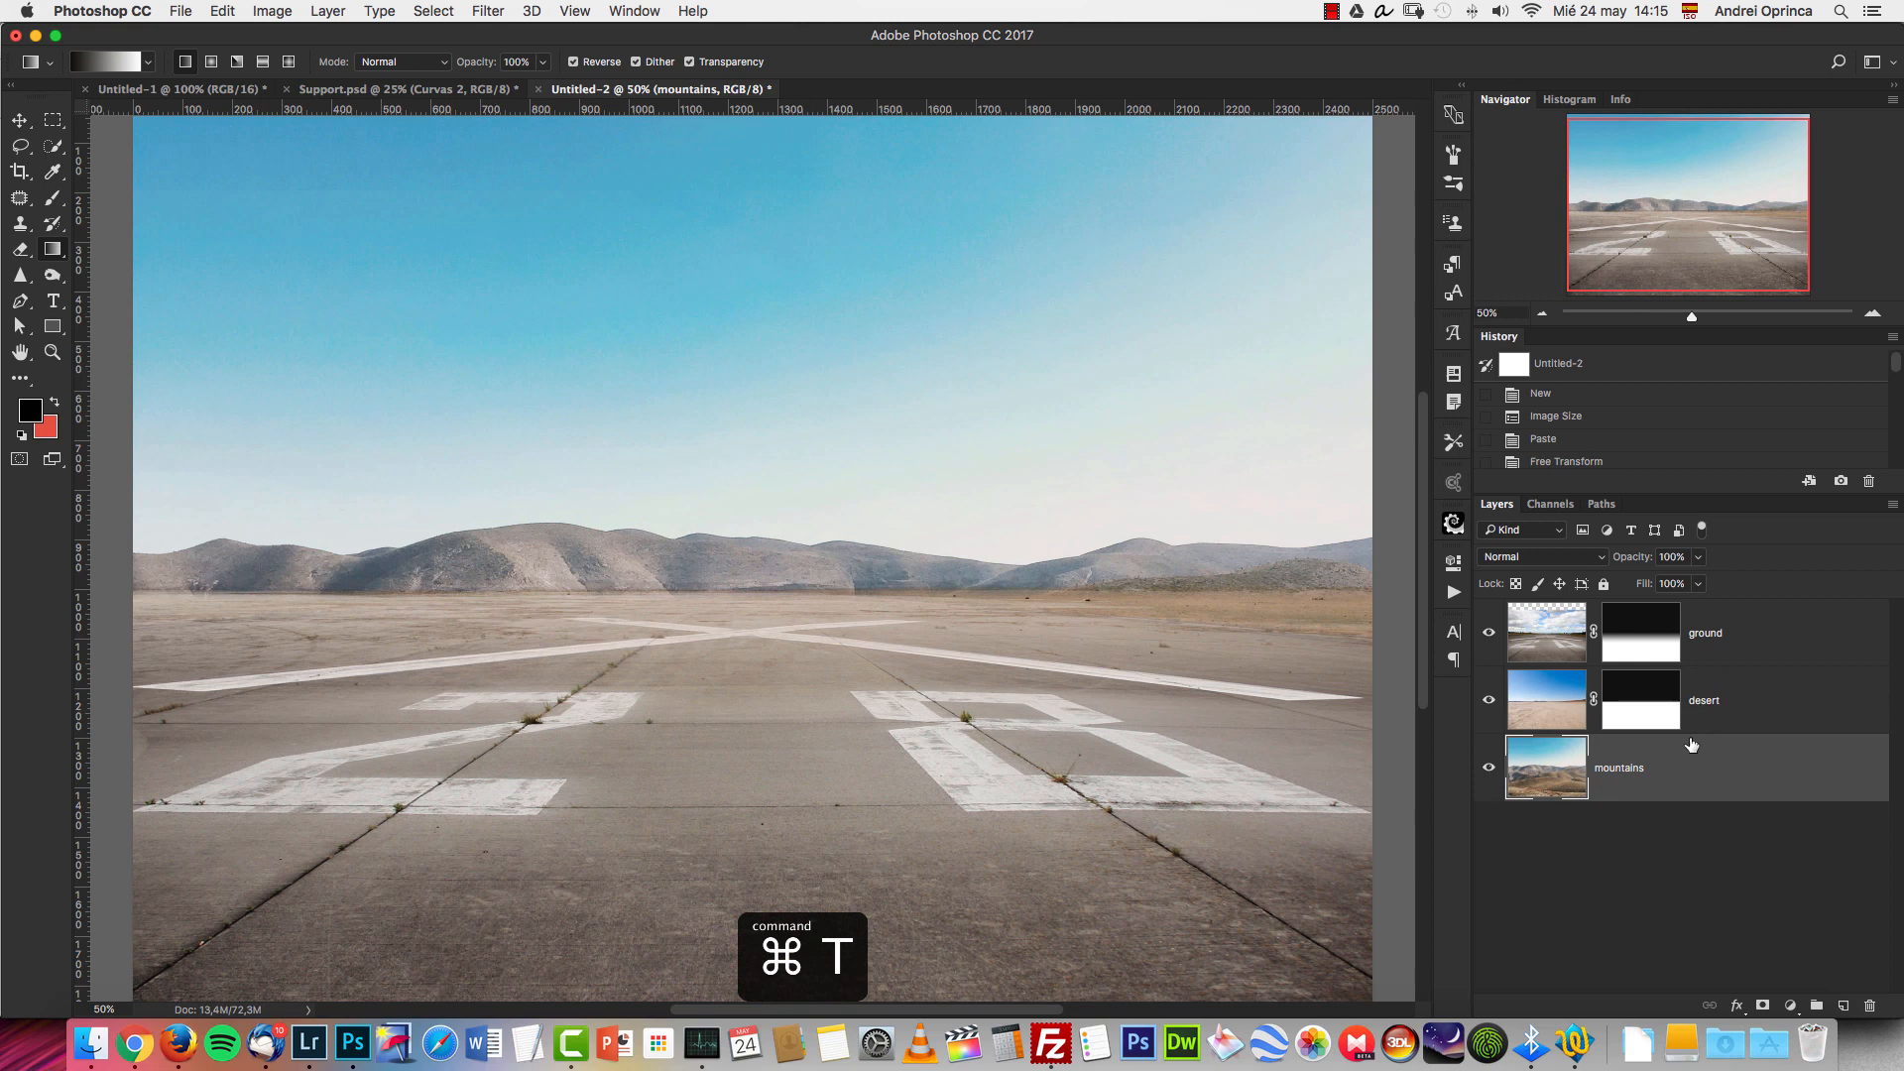
{"action": "left_click", "coordinate": [1543, 315]}
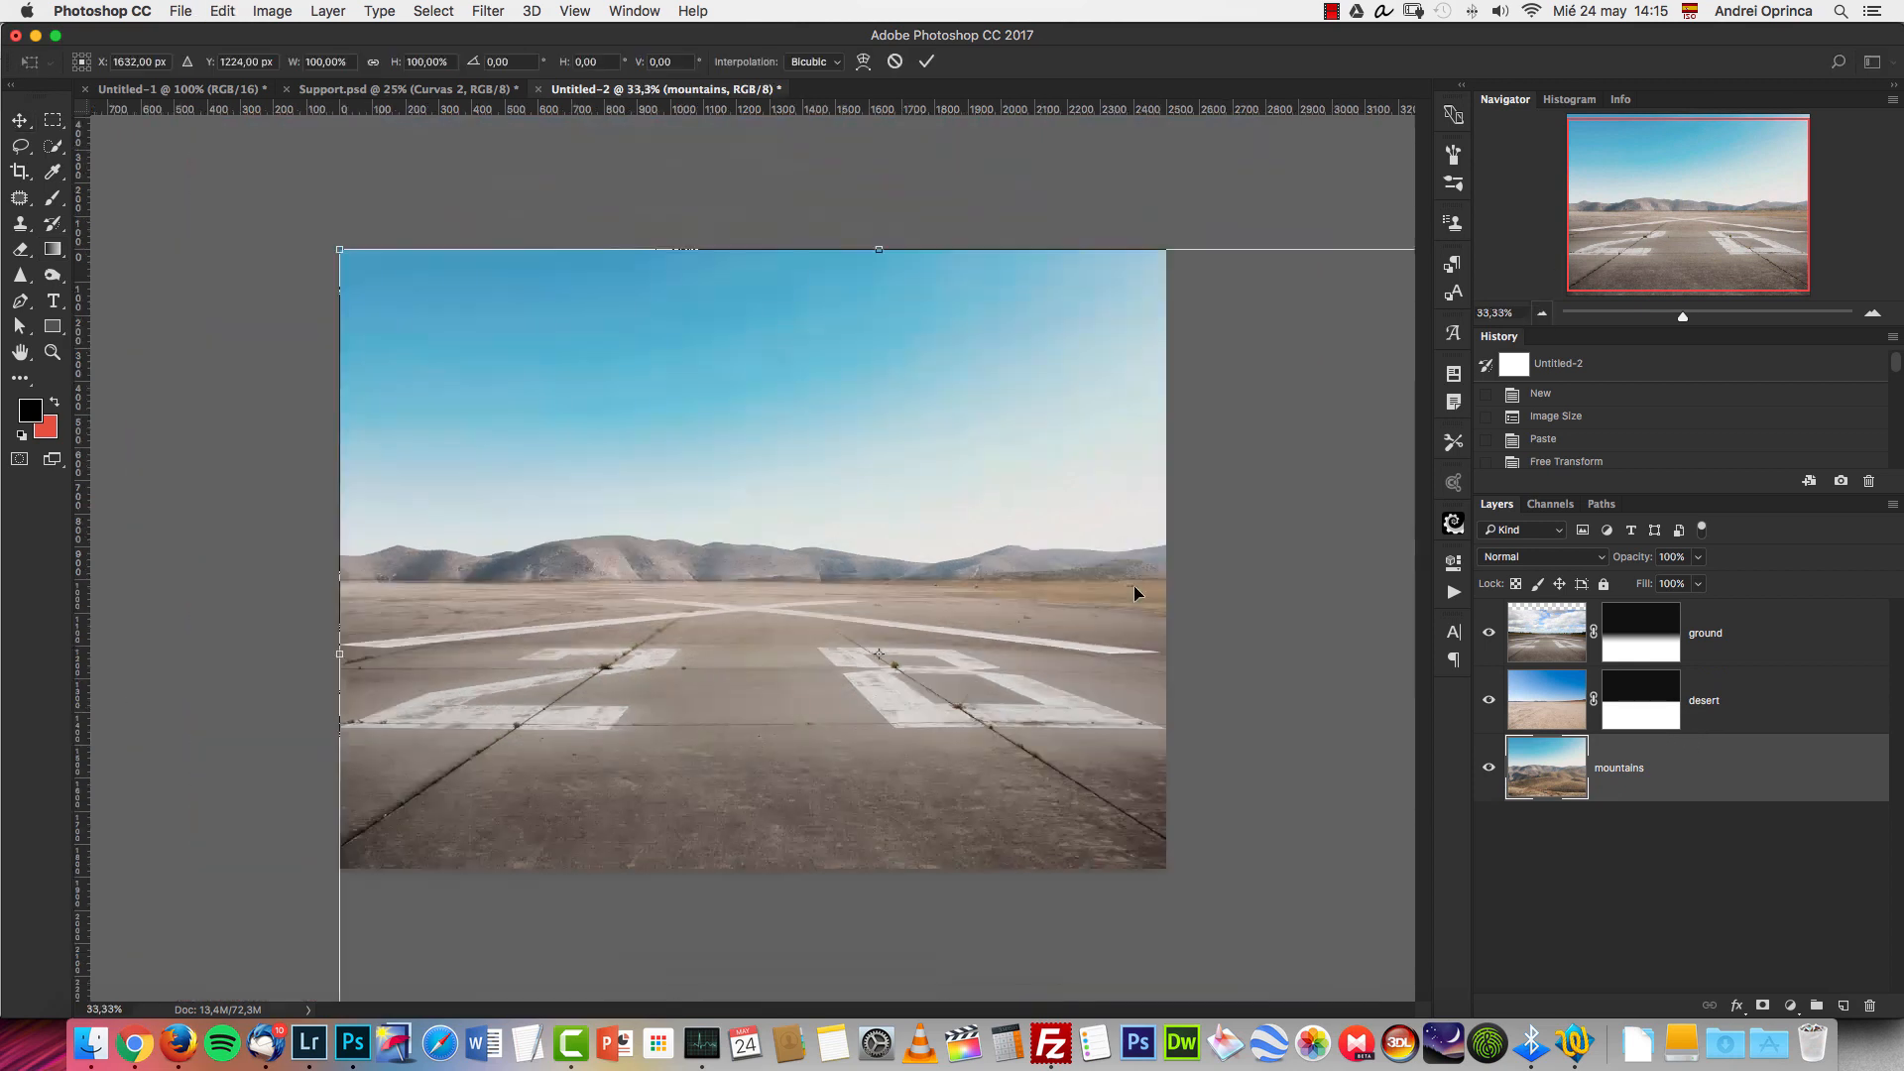
{"action": "left_click_drag", "start_coordinate": [1059, 627], "coordinate": [933, 549]}
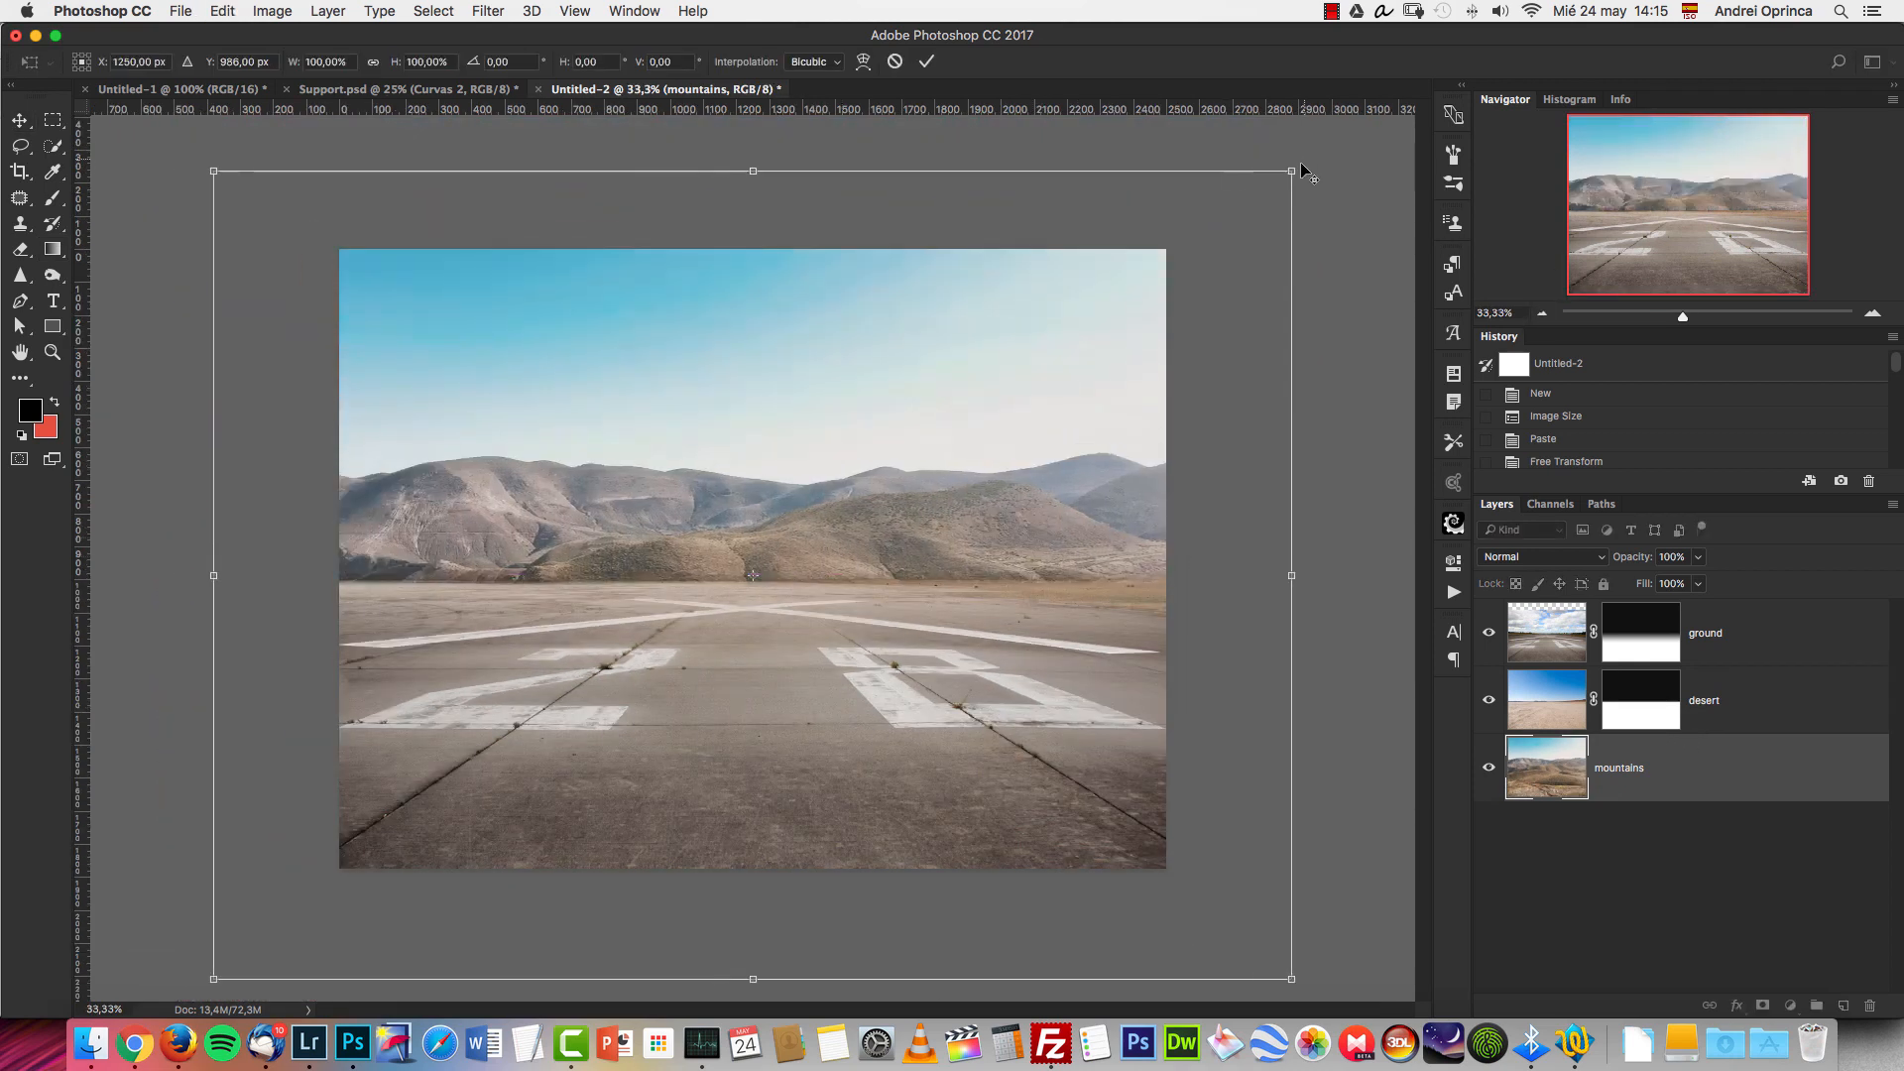
{"action": "left_click_drag", "start_coordinate": [1292, 171], "coordinate": [1202, 241]}
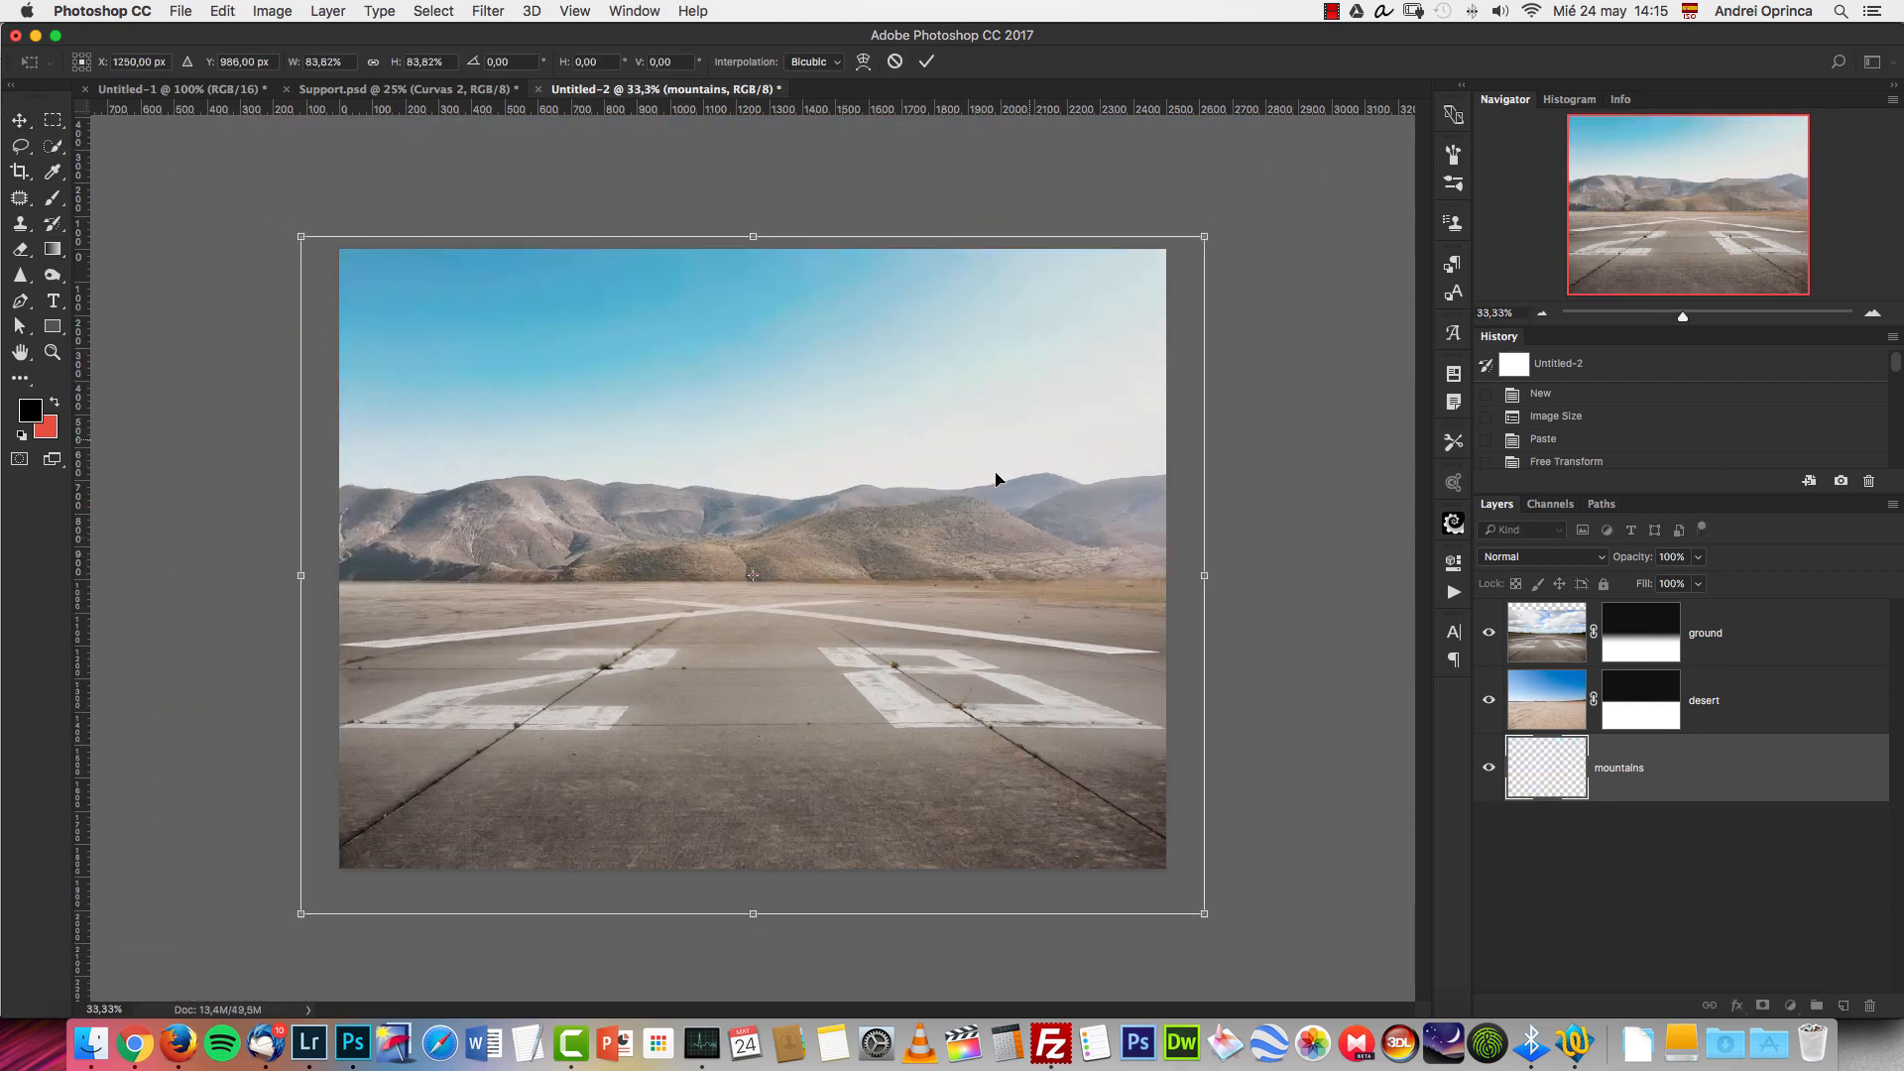
{"action": "left_click_drag", "start_coordinate": [999, 480], "coordinate": [1006, 492]}
{"action": "key", "text": "Return"}
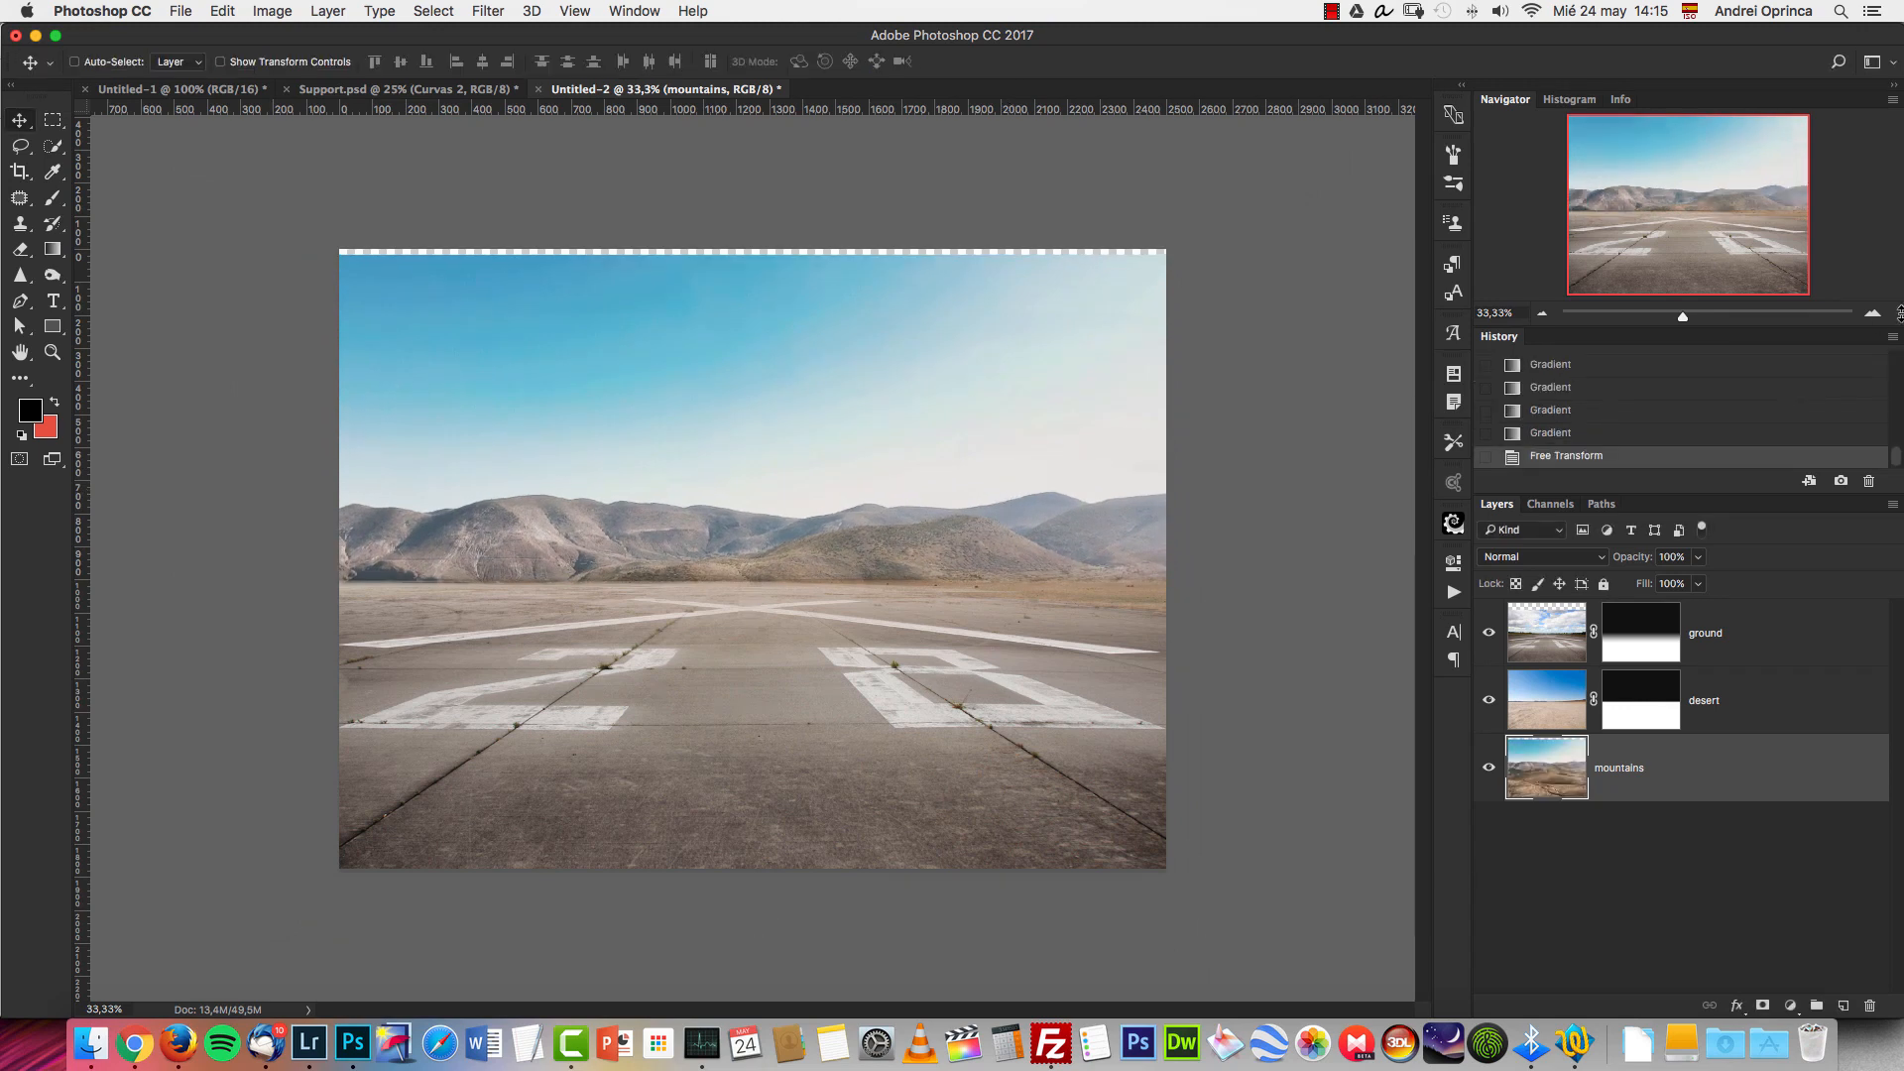
Split the mountains layer's Blend If highlight range for This Layer to 208 / 234 to hide the bright part of the sky.
{"action": "left_click", "coordinate": [1872, 313]}
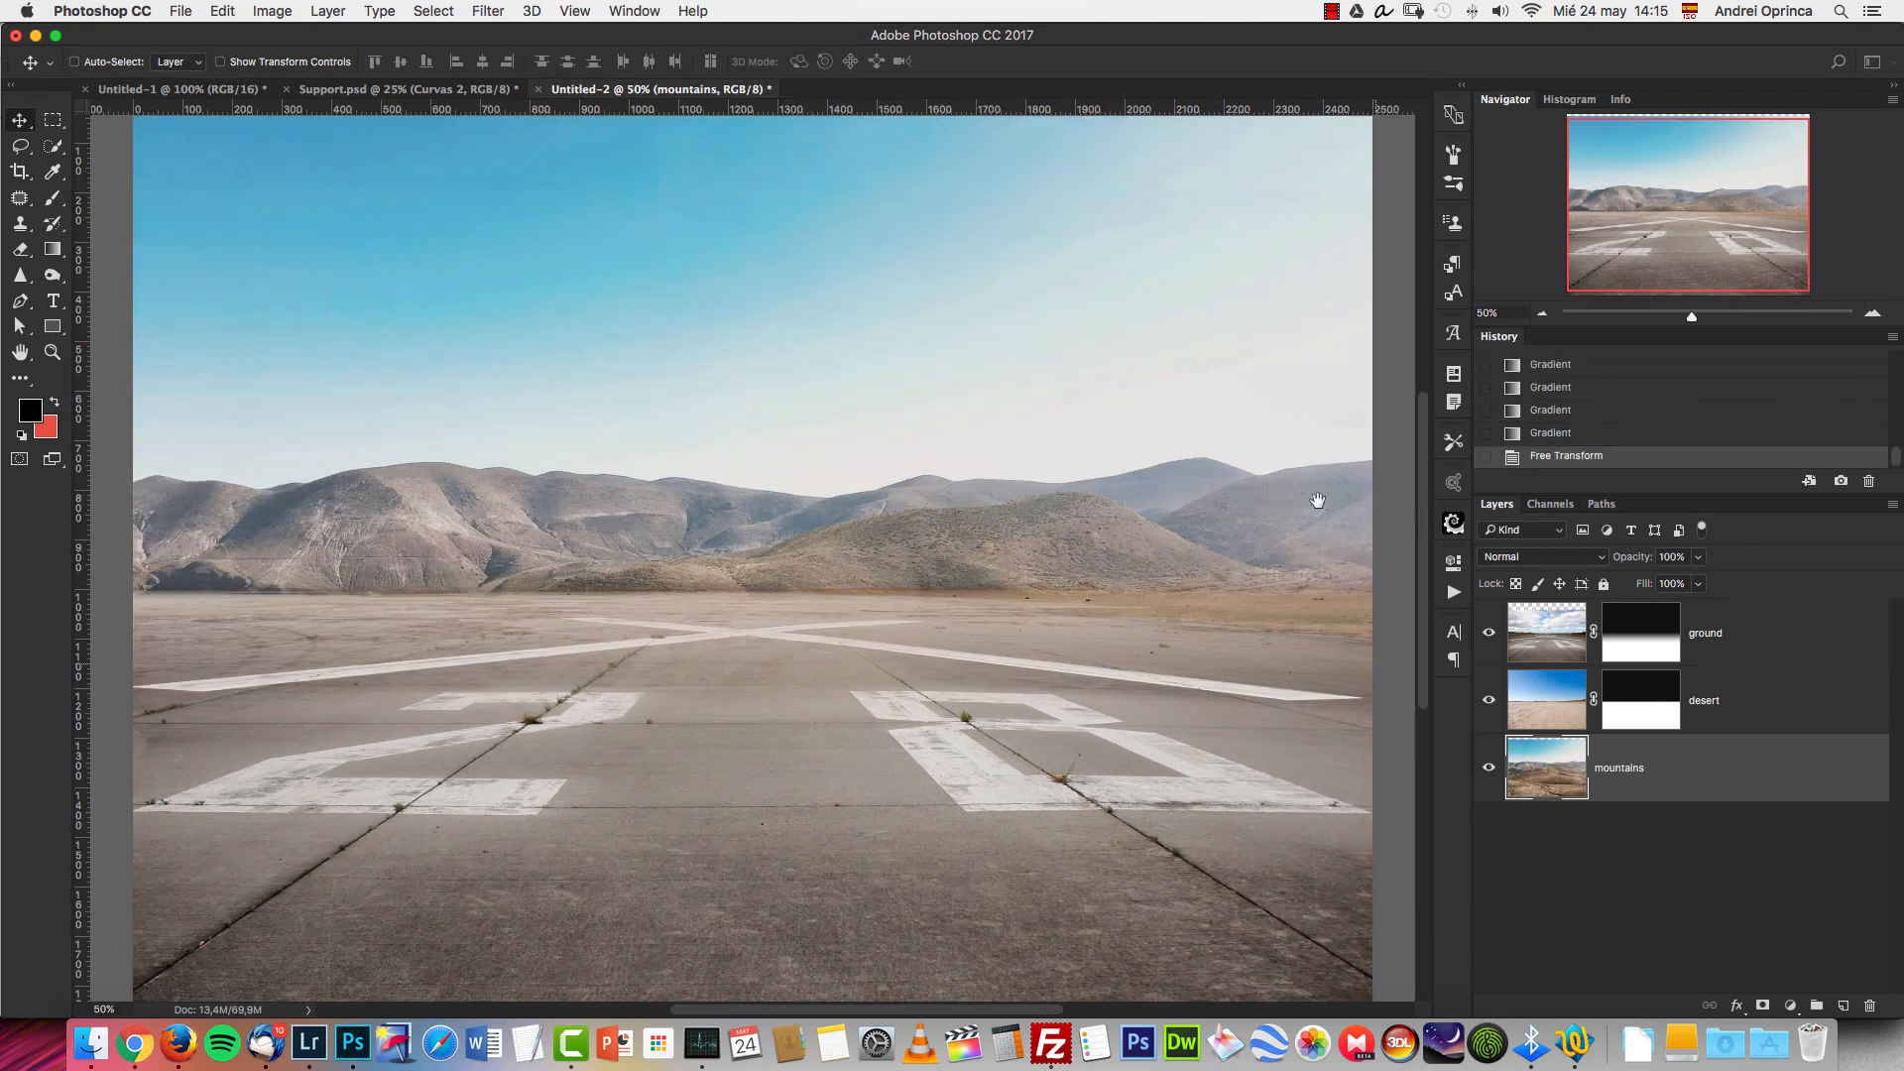
{"action": "left_click", "coordinate": [1542, 313]}
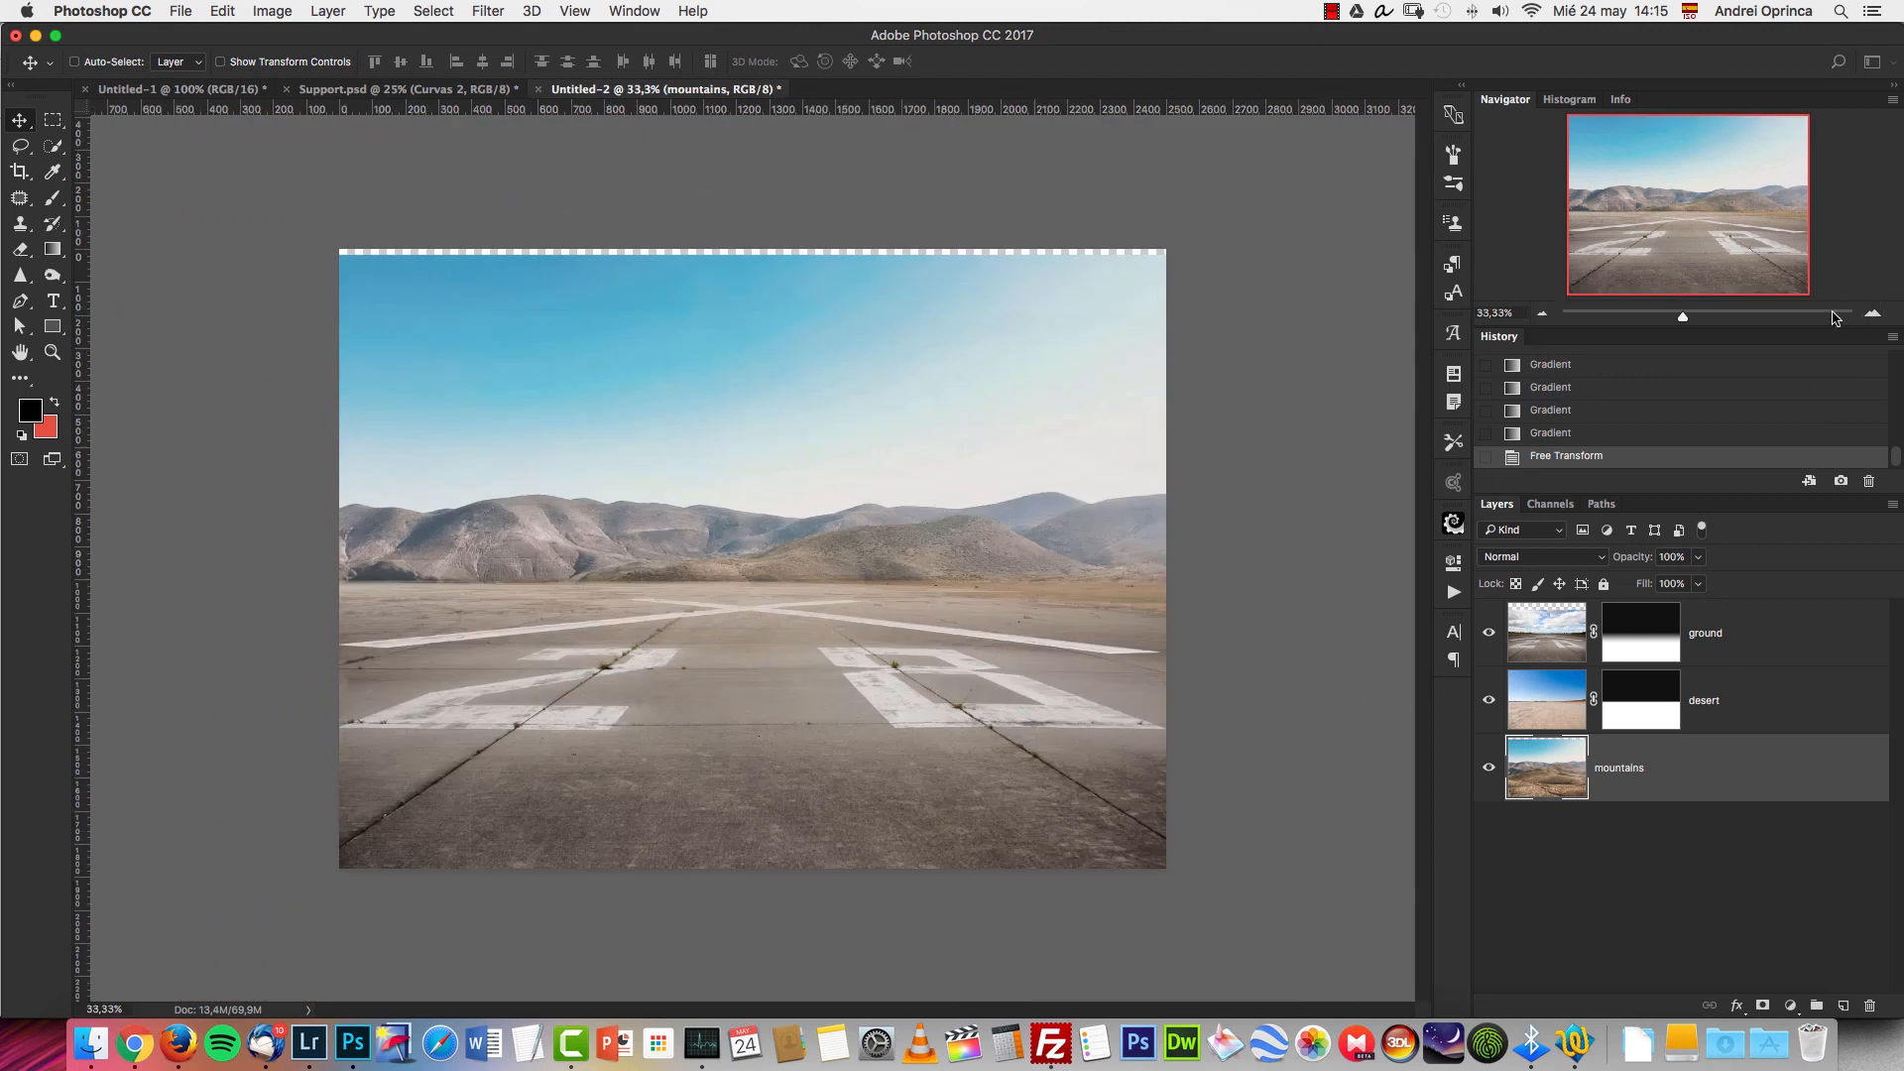
{"action": "left_click", "coordinate": [1870, 314]}
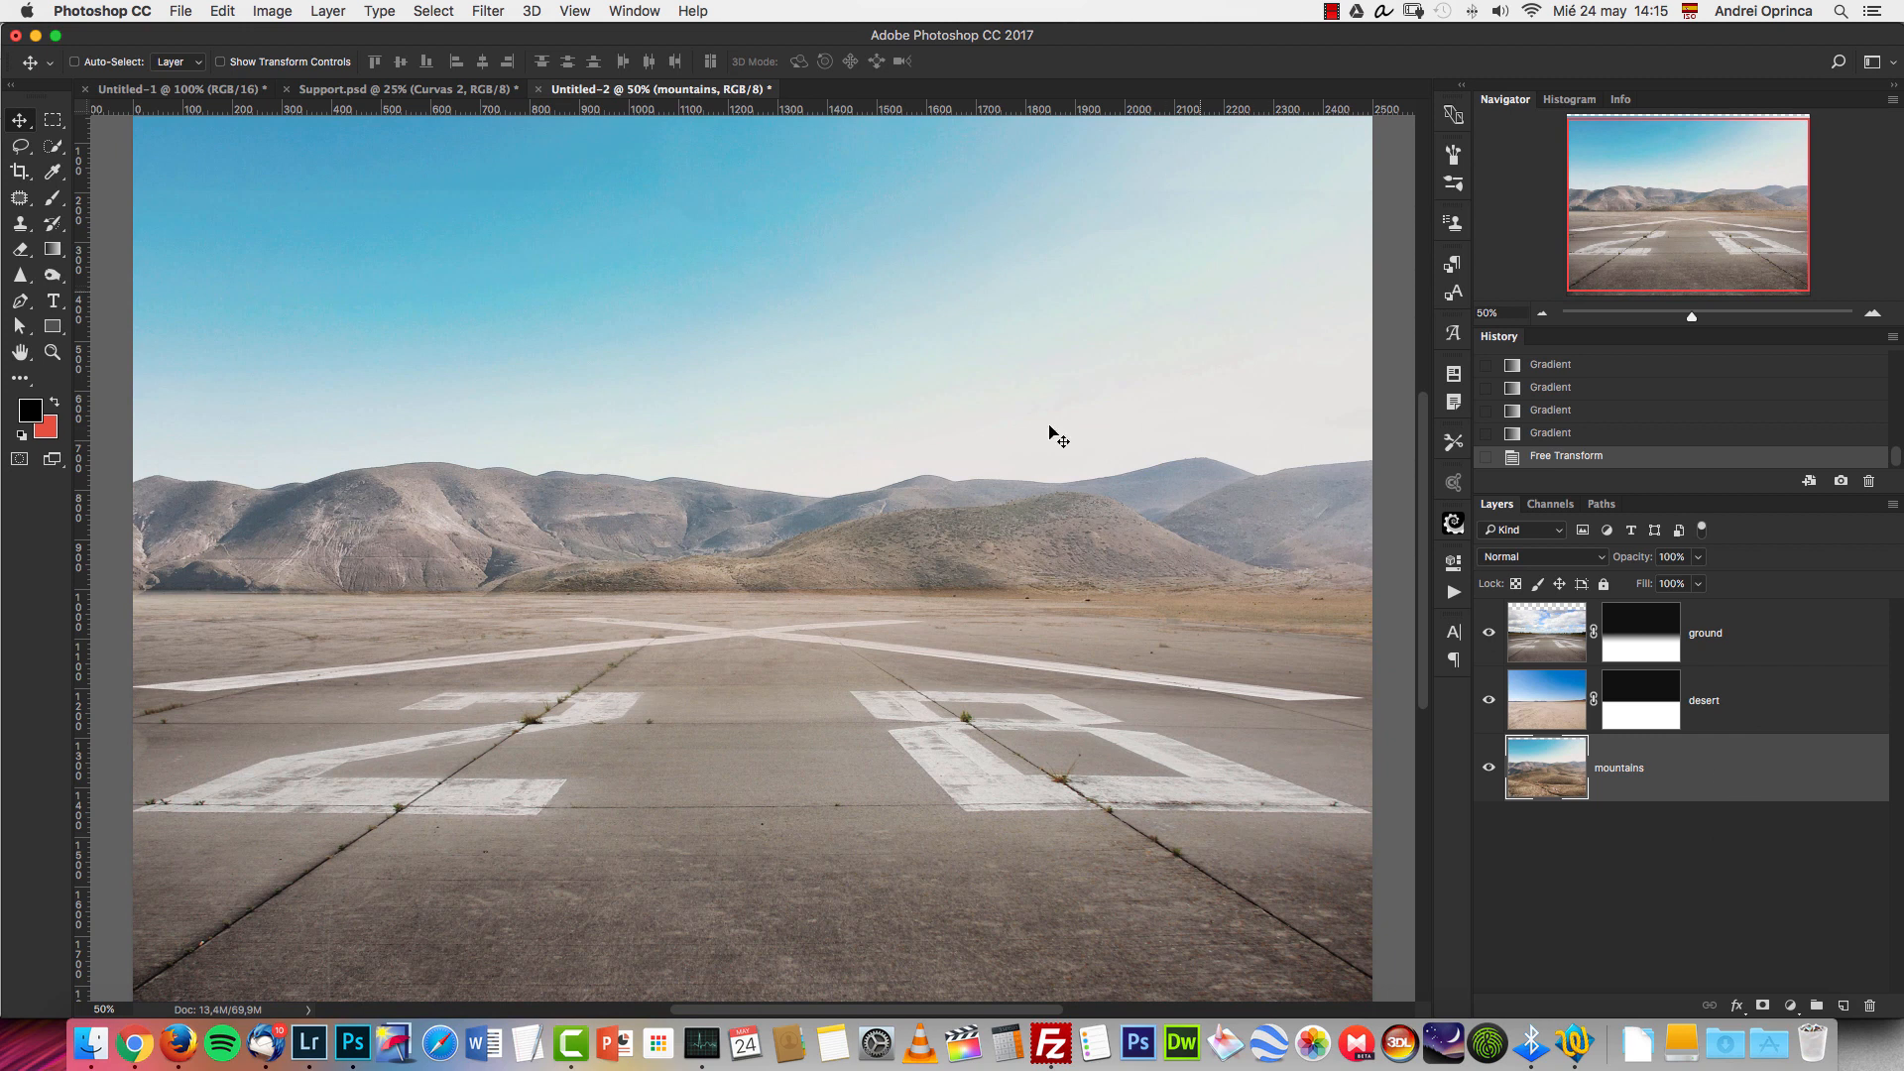
{"action": "double_click", "coordinate": [1800, 766]}
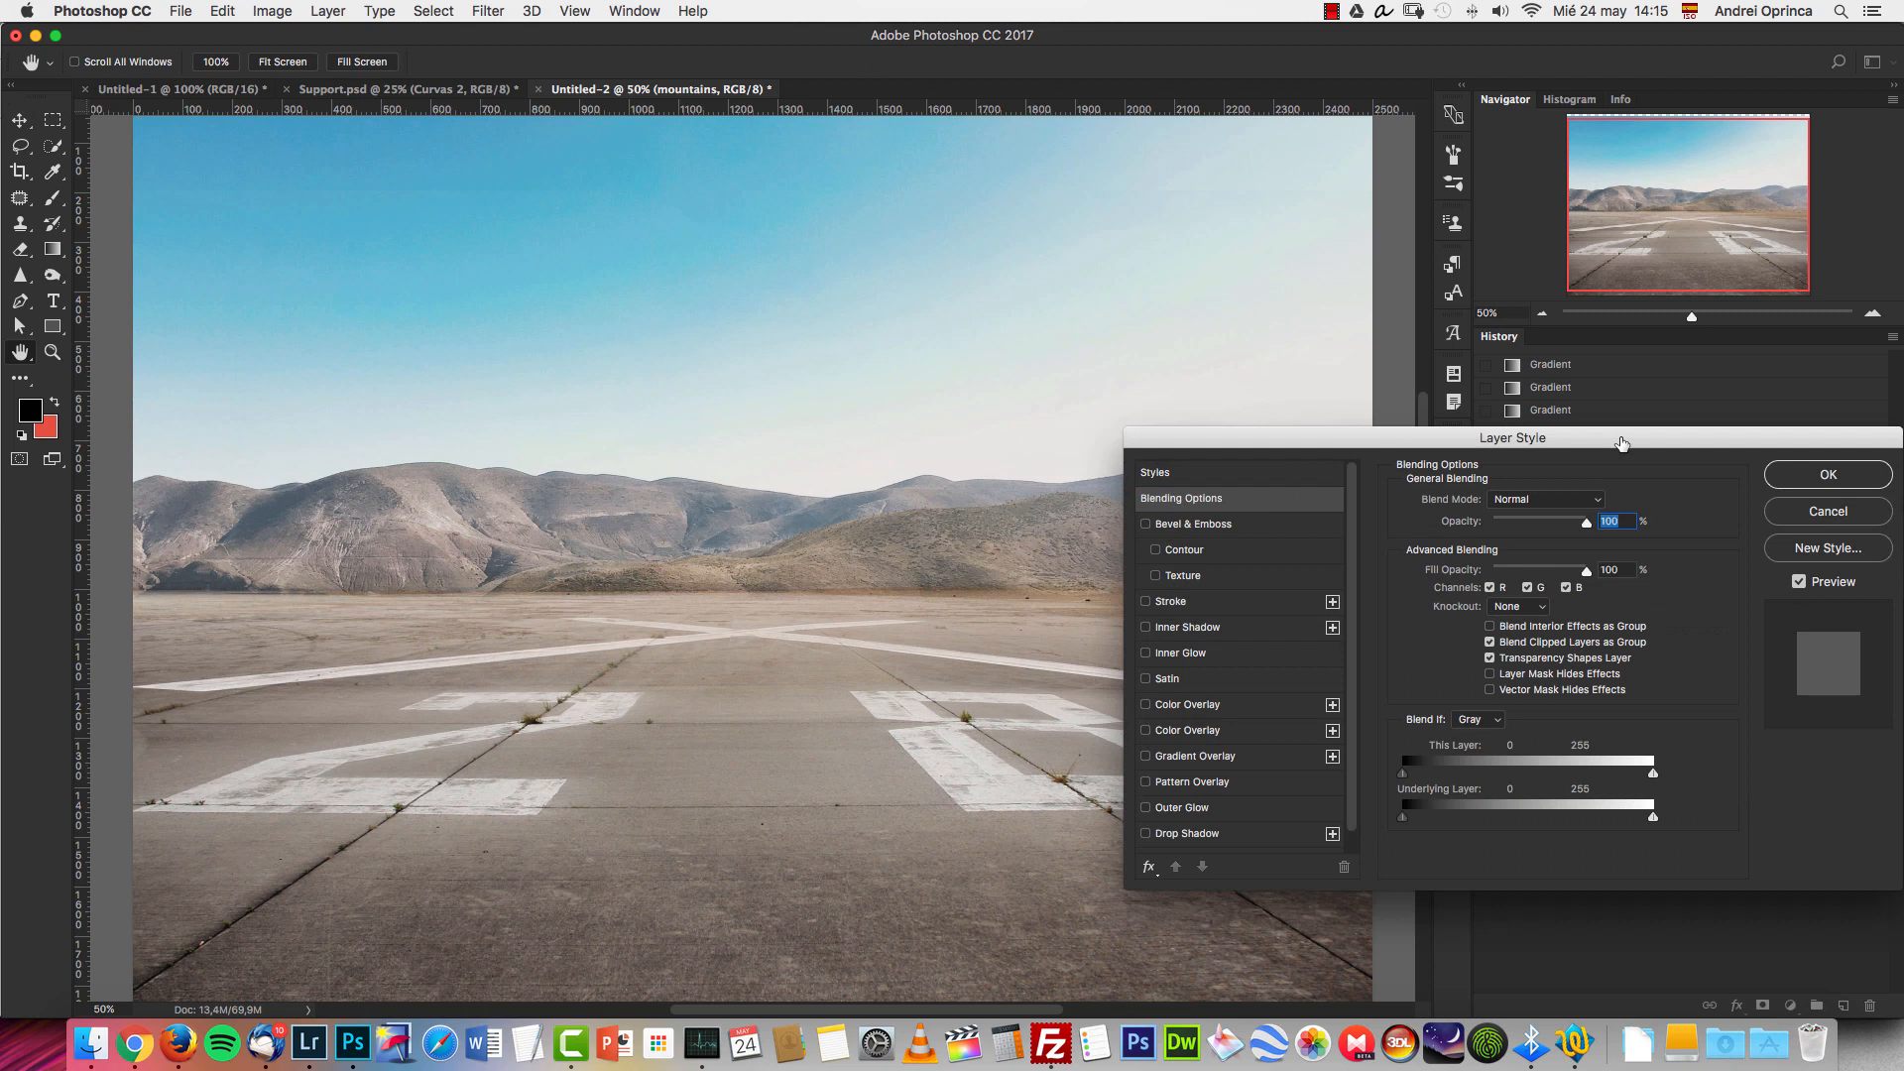
{"action": "left_click_drag", "start_coordinate": [1621, 443], "coordinate": [1243, 466]}
{"action": "left_click_drag", "start_coordinate": [992, 387], "coordinate": [1520, 255]}
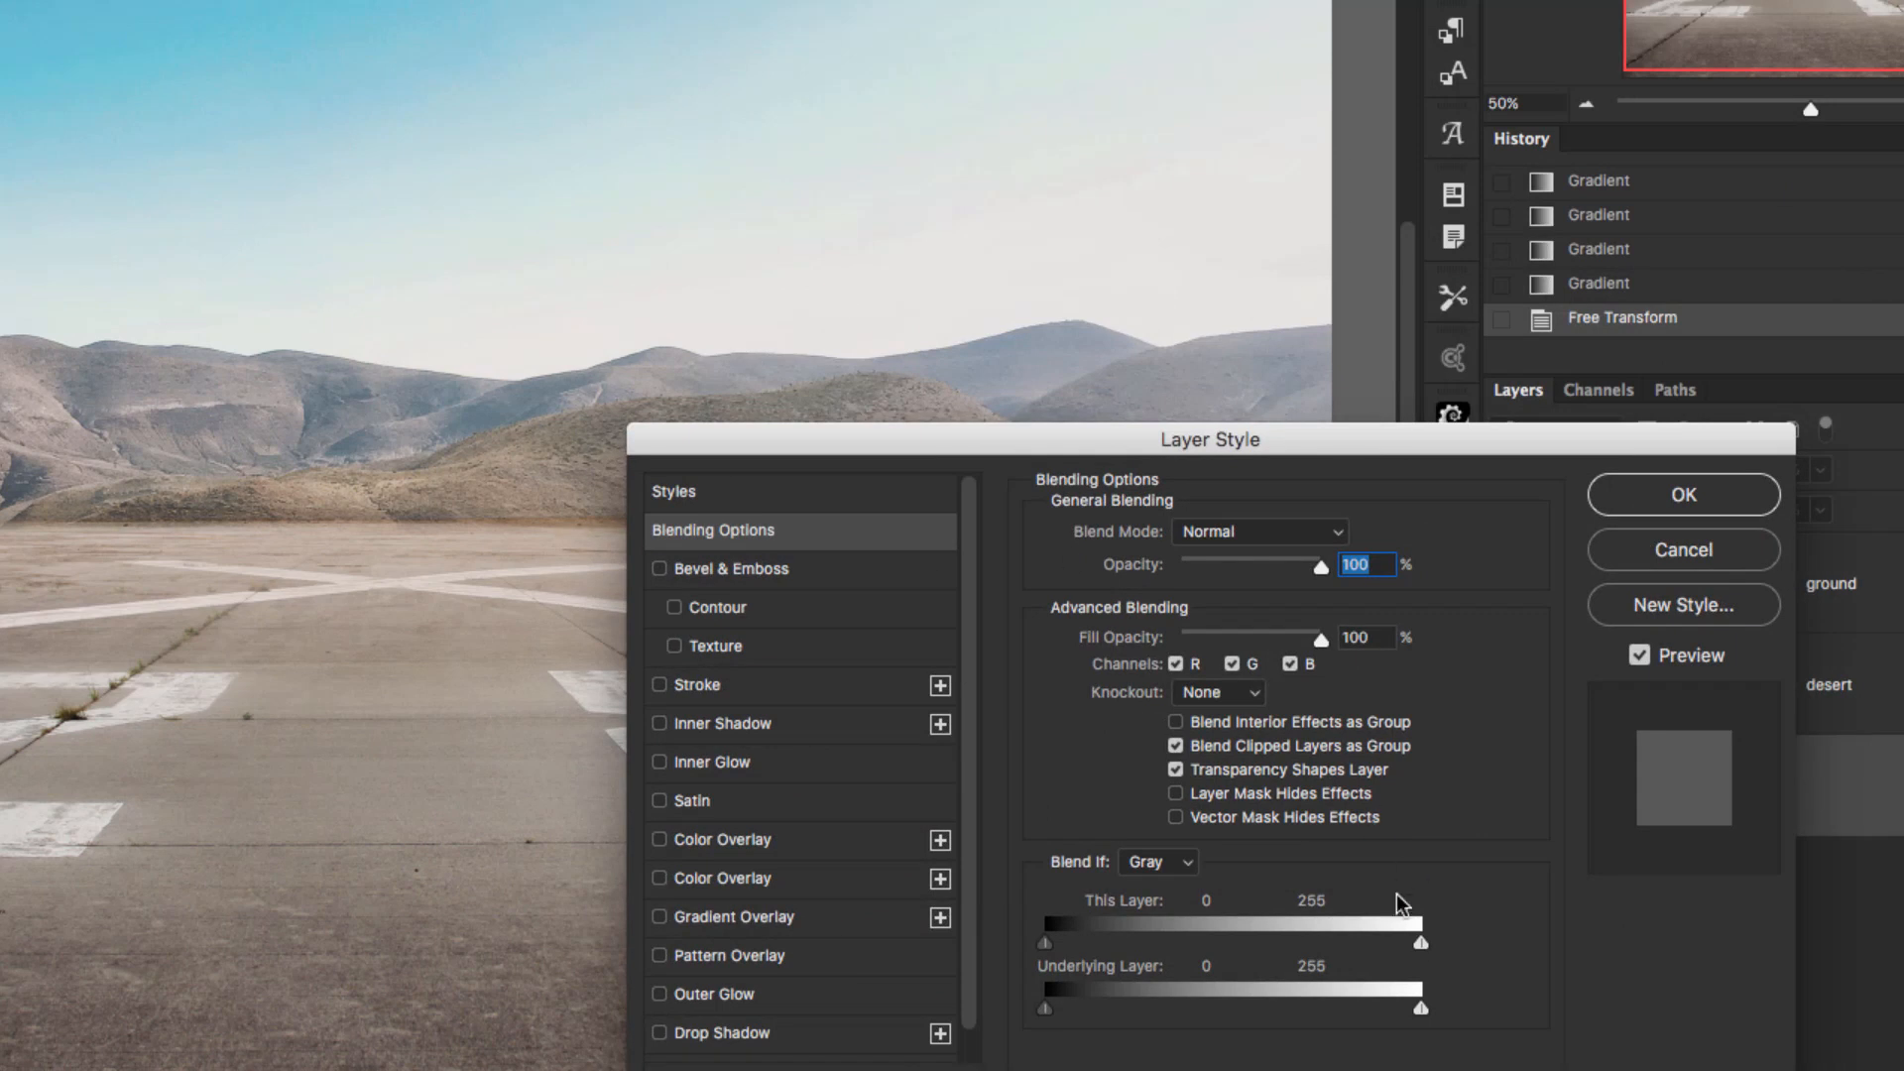
{"action": "left_click_drag", "start_coordinate": [1421, 943], "coordinate": [1361, 925]}
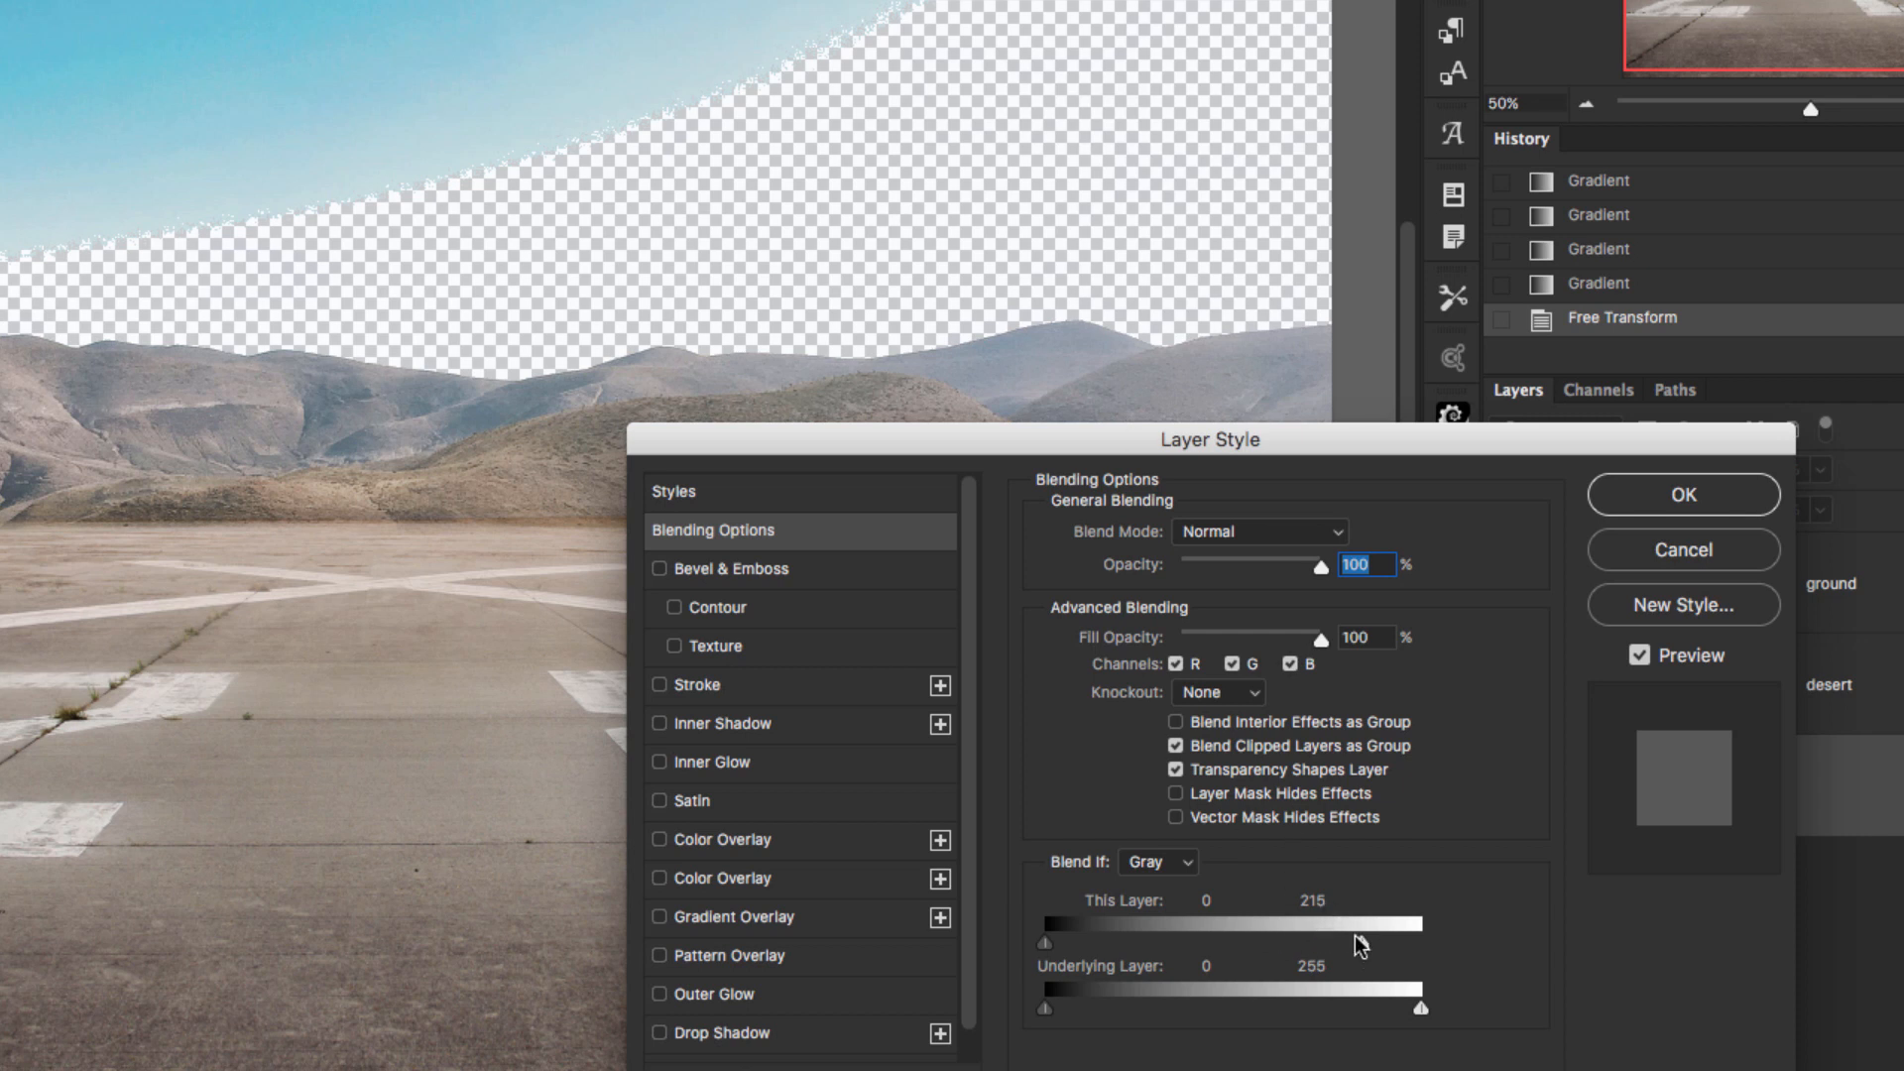
{"action": "left_click_drag", "start_coordinate": [1293, 945], "coordinate": [1405, 891]}
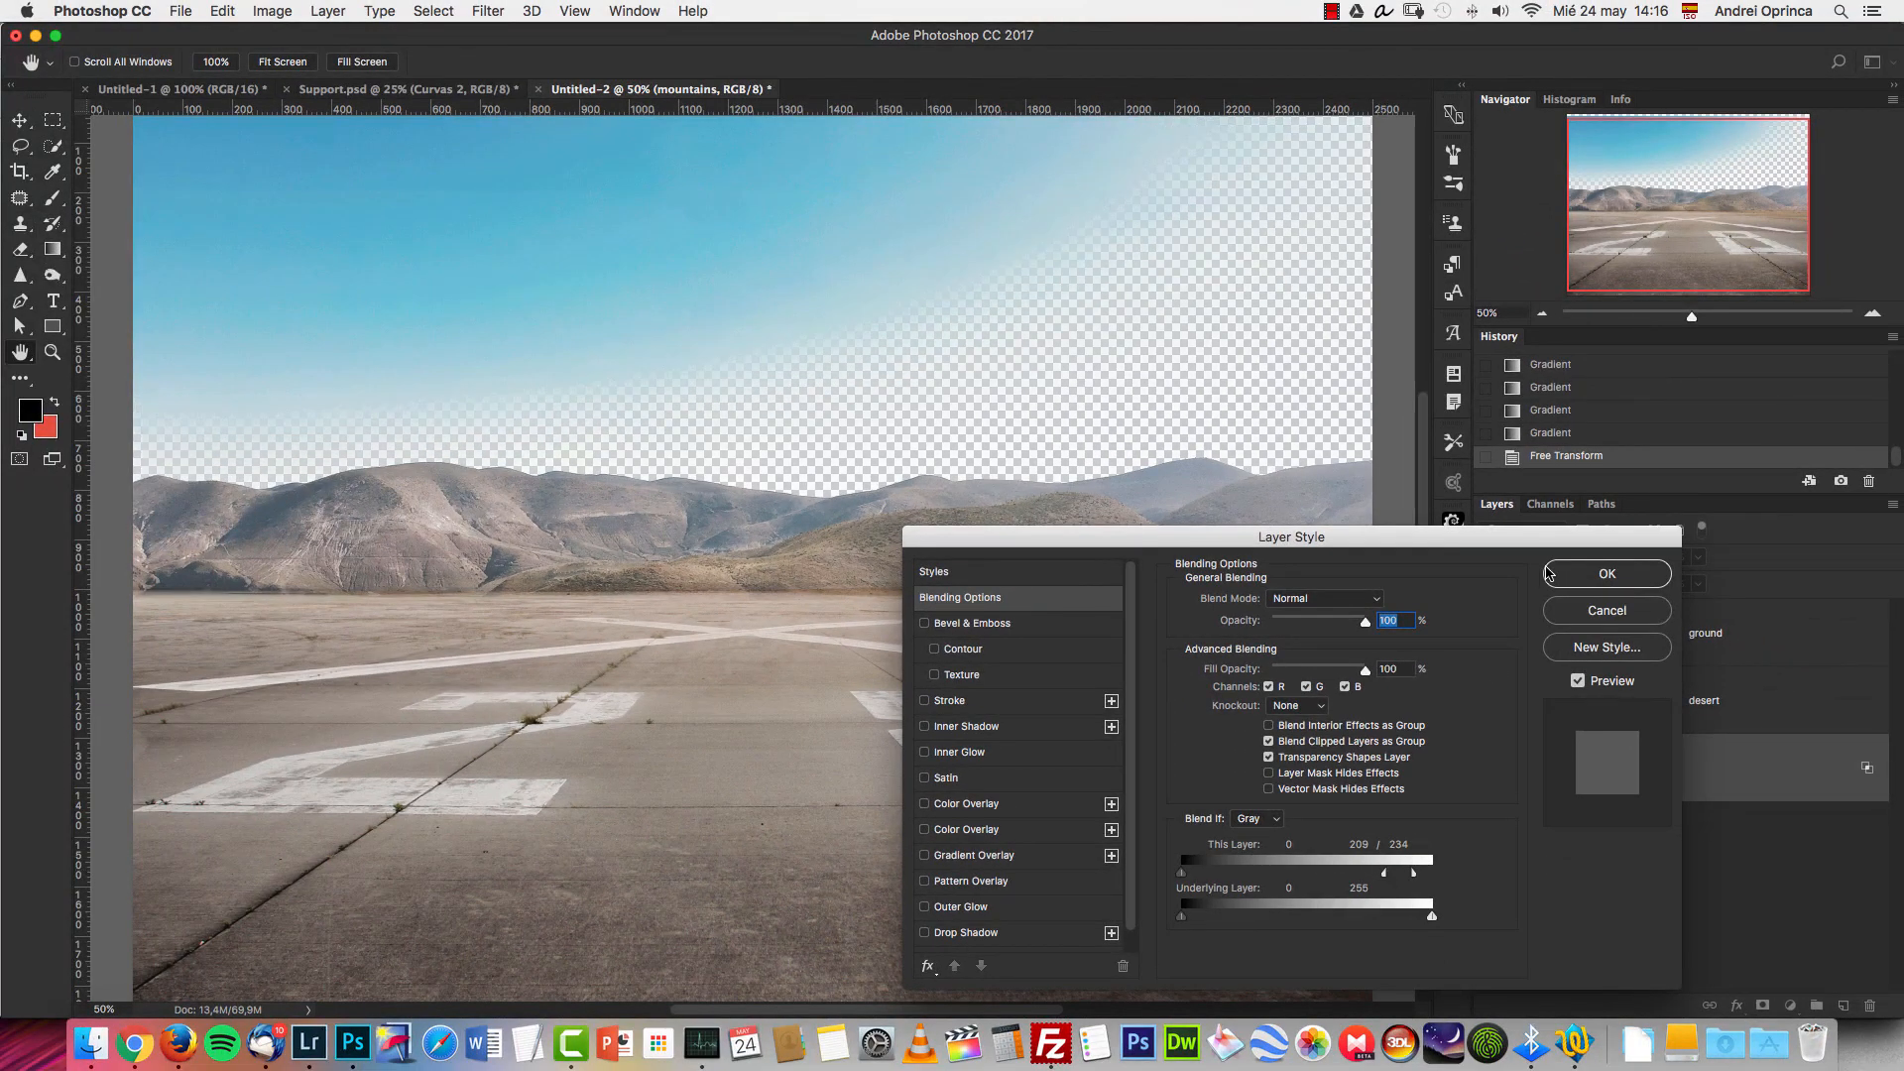
{"action": "key", "text": "Return"}
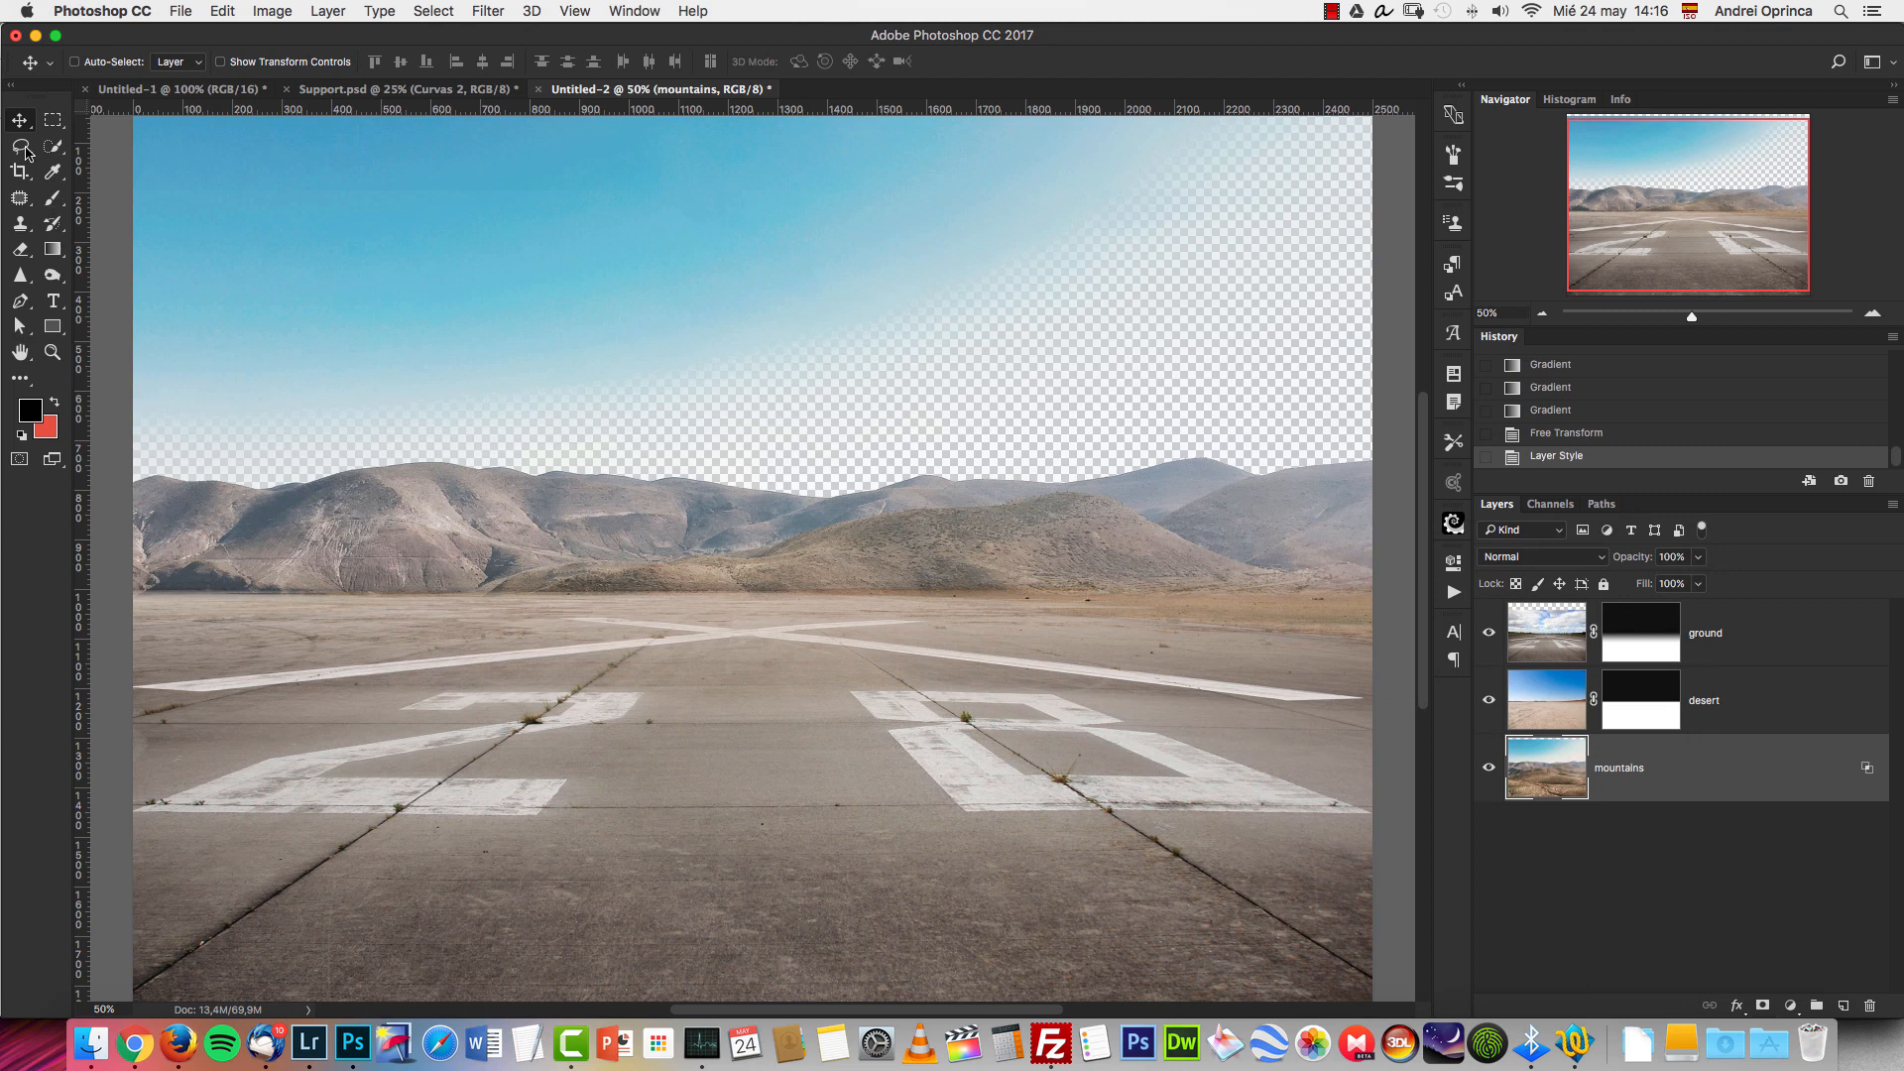
Try a lasso selection across the sky, drop it, and reset the mountains layer's This Layer Blend If highlights to 255 / 255.
{"action": "left_click", "coordinate": [21, 147]}
{"action": "key", "text": "super+d"}
{"action": "key", "text": "Escape"}
{"action": "mouse_move", "coordinate": [1301, 413]}
{"action": "left_mouse_down"}
{"action": "mouse_move", "coordinate": [788, 434]}
{"action": "mouse_move", "coordinate": [536, 402]}
{"action": "left_mouse_up"}
{"action": "left_click", "coordinate": [1097, 353]}
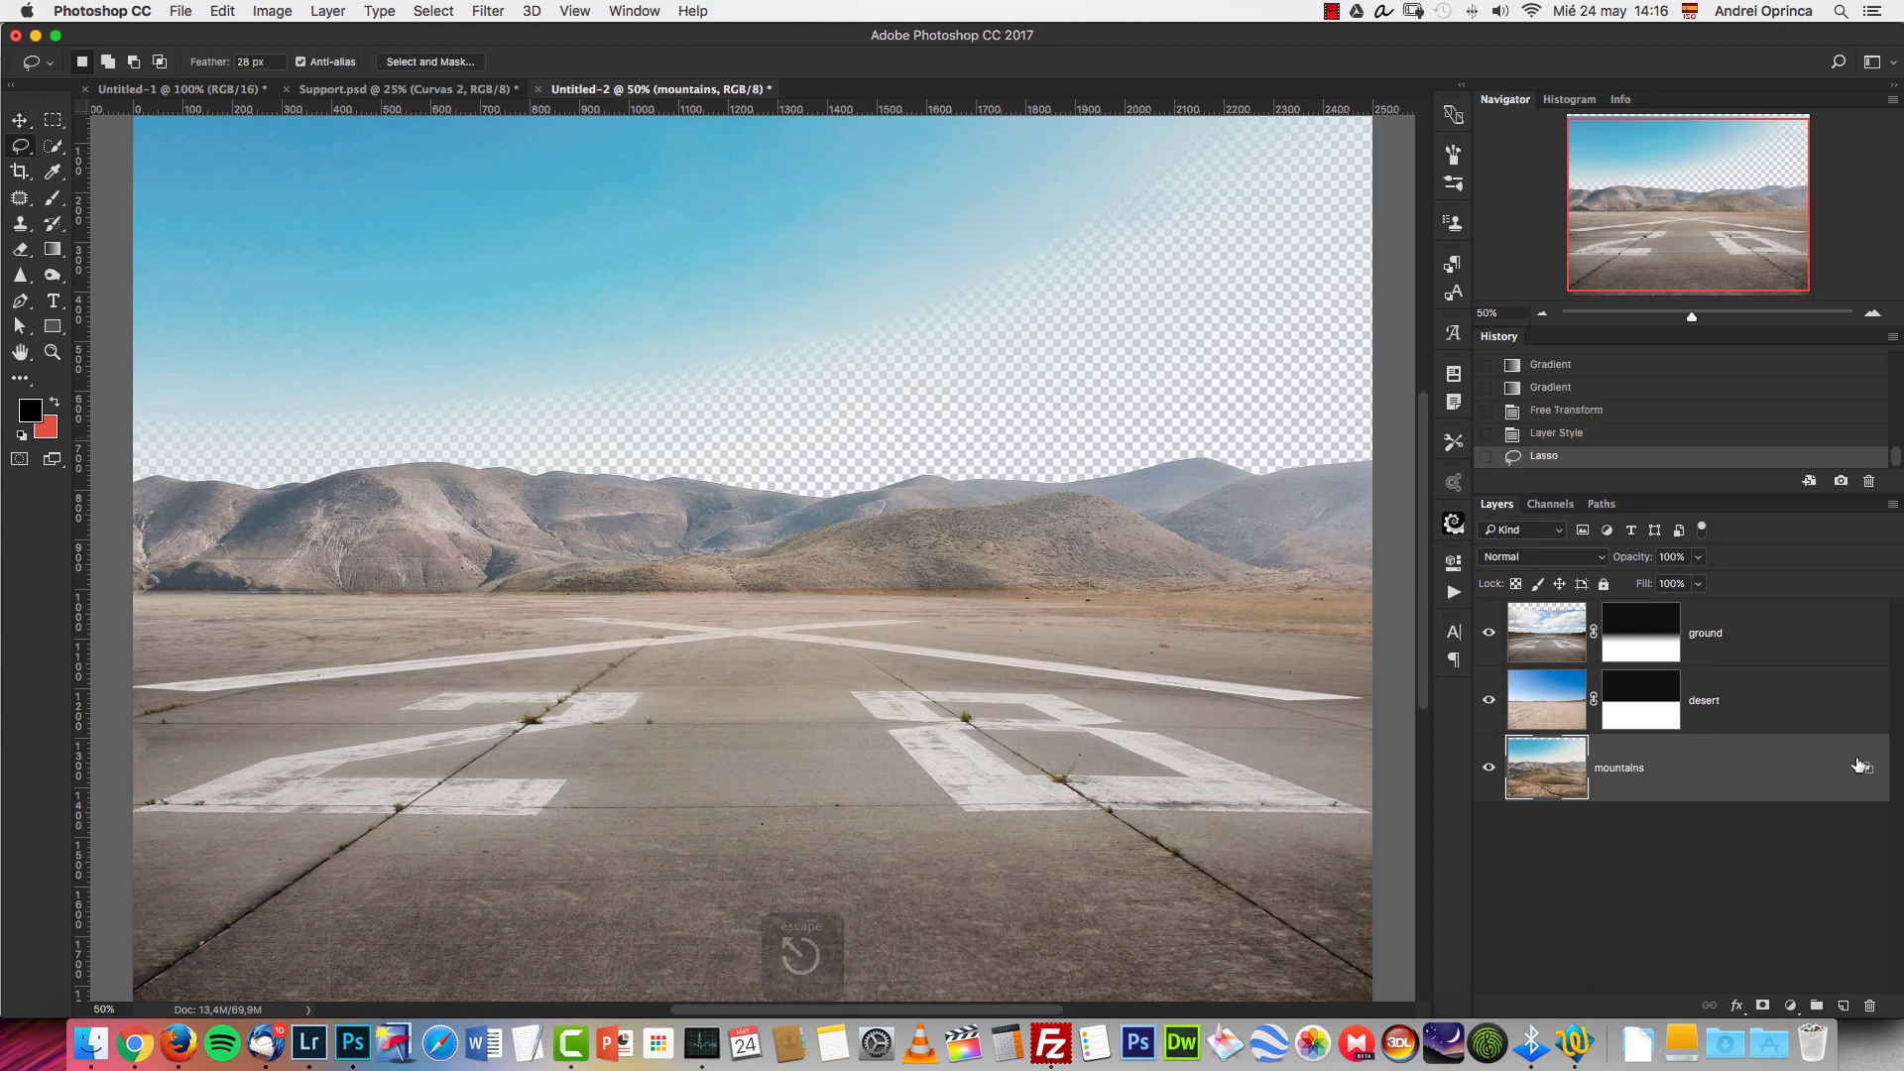
{"action": "double_click", "coordinate": [1817, 768]}
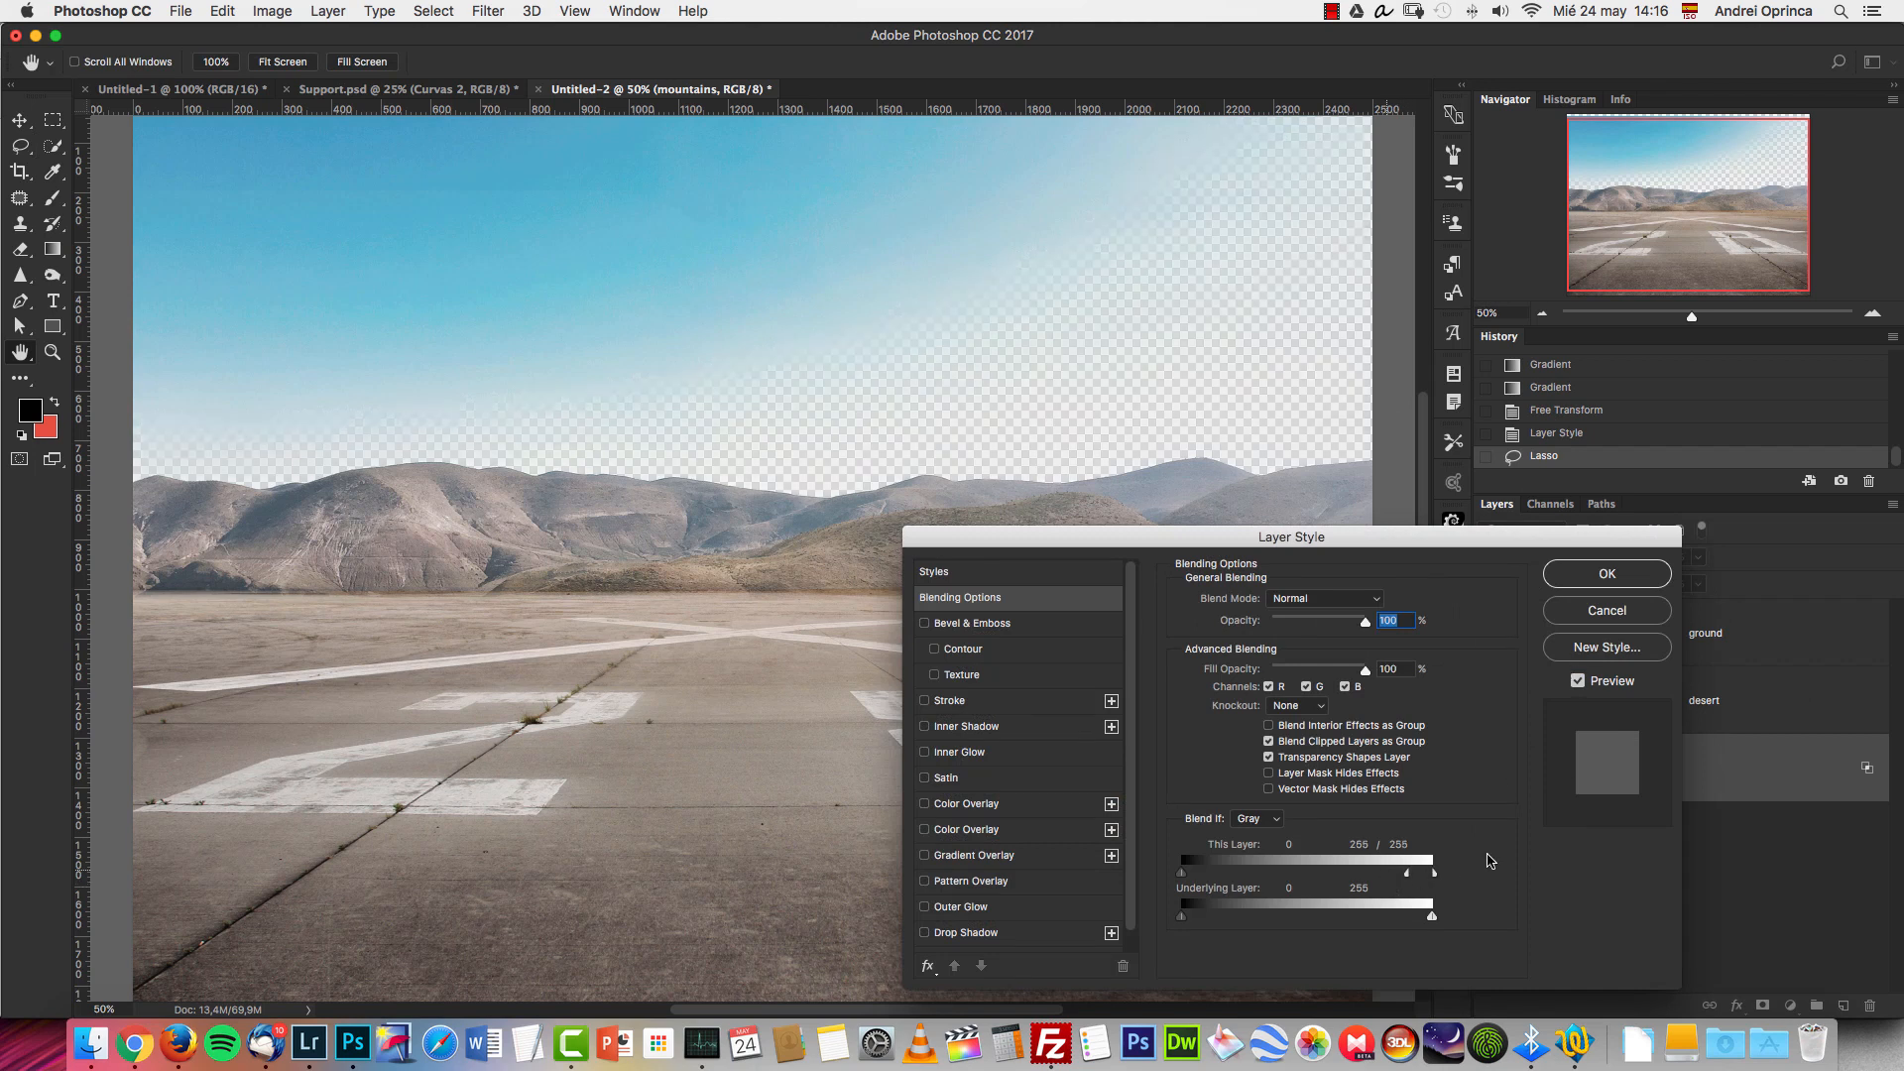
{"action": "key", "text": "Return"}
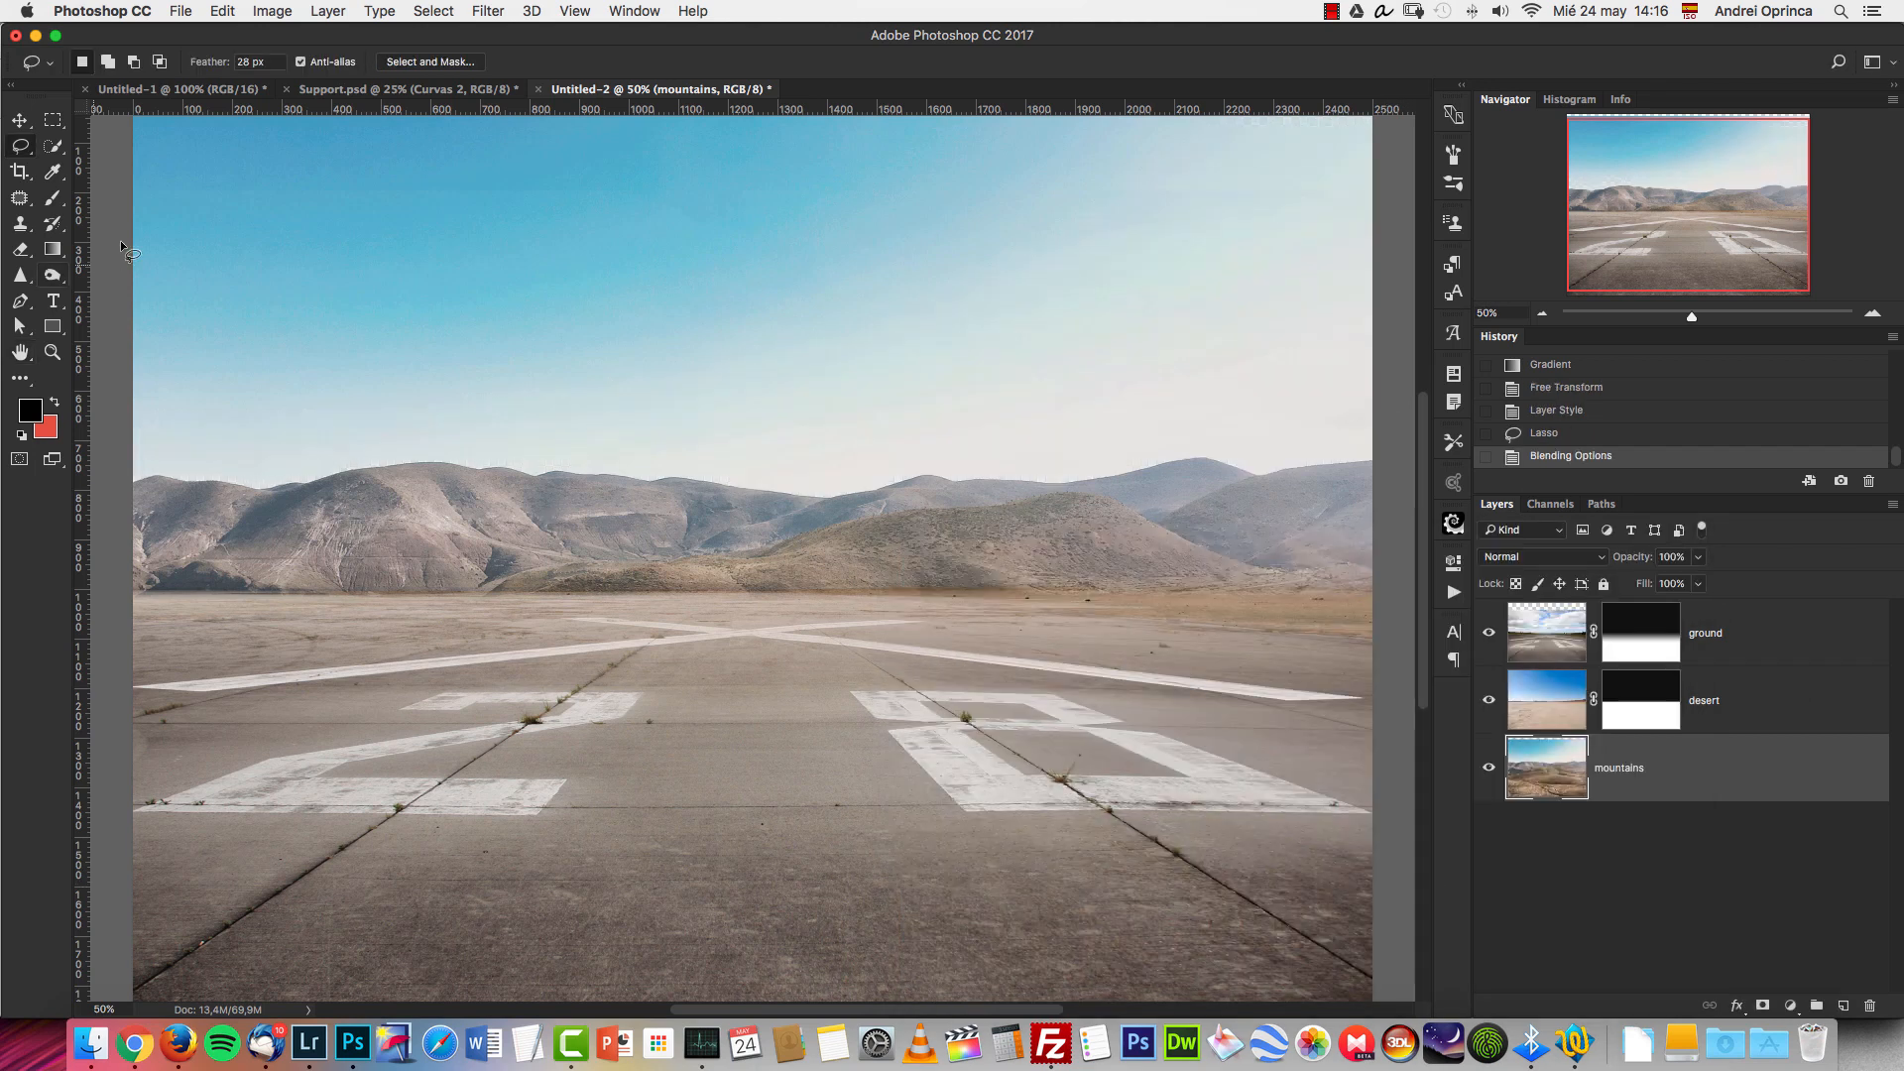
Select the entire sky of the mountains layer down to the ridge line with the Quick Selection tool.
{"action": "left_click", "coordinate": [54, 146]}
{"action": "left_click", "coordinate": [129, 141]}
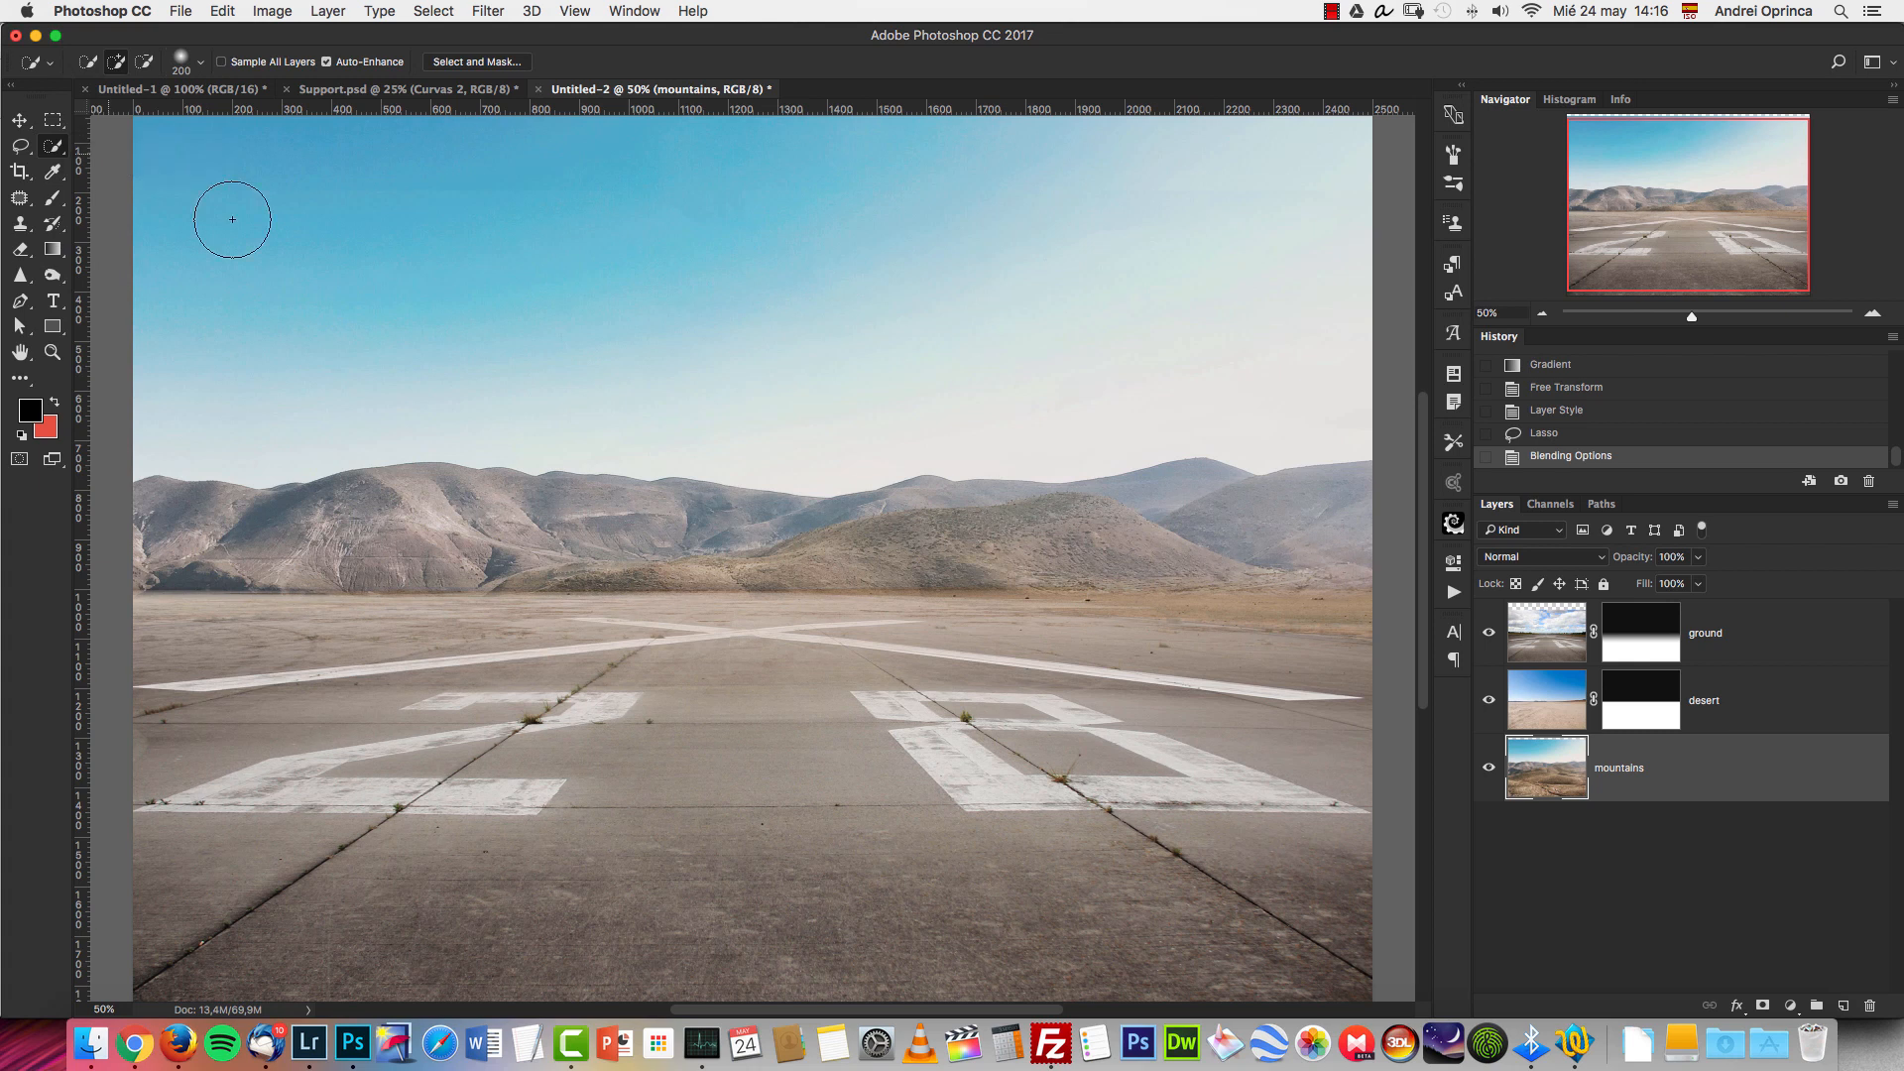
{"action": "key", "text": "bracketright"}
{"action": "mouse_move", "coordinate": [255, 272]}
{"action": "left_mouse_down"}
{"action": "mouse_move", "coordinate": [865, 273]}
{"action": "mouse_move", "coordinate": [880, 375]}
{"action": "left_mouse_up"}
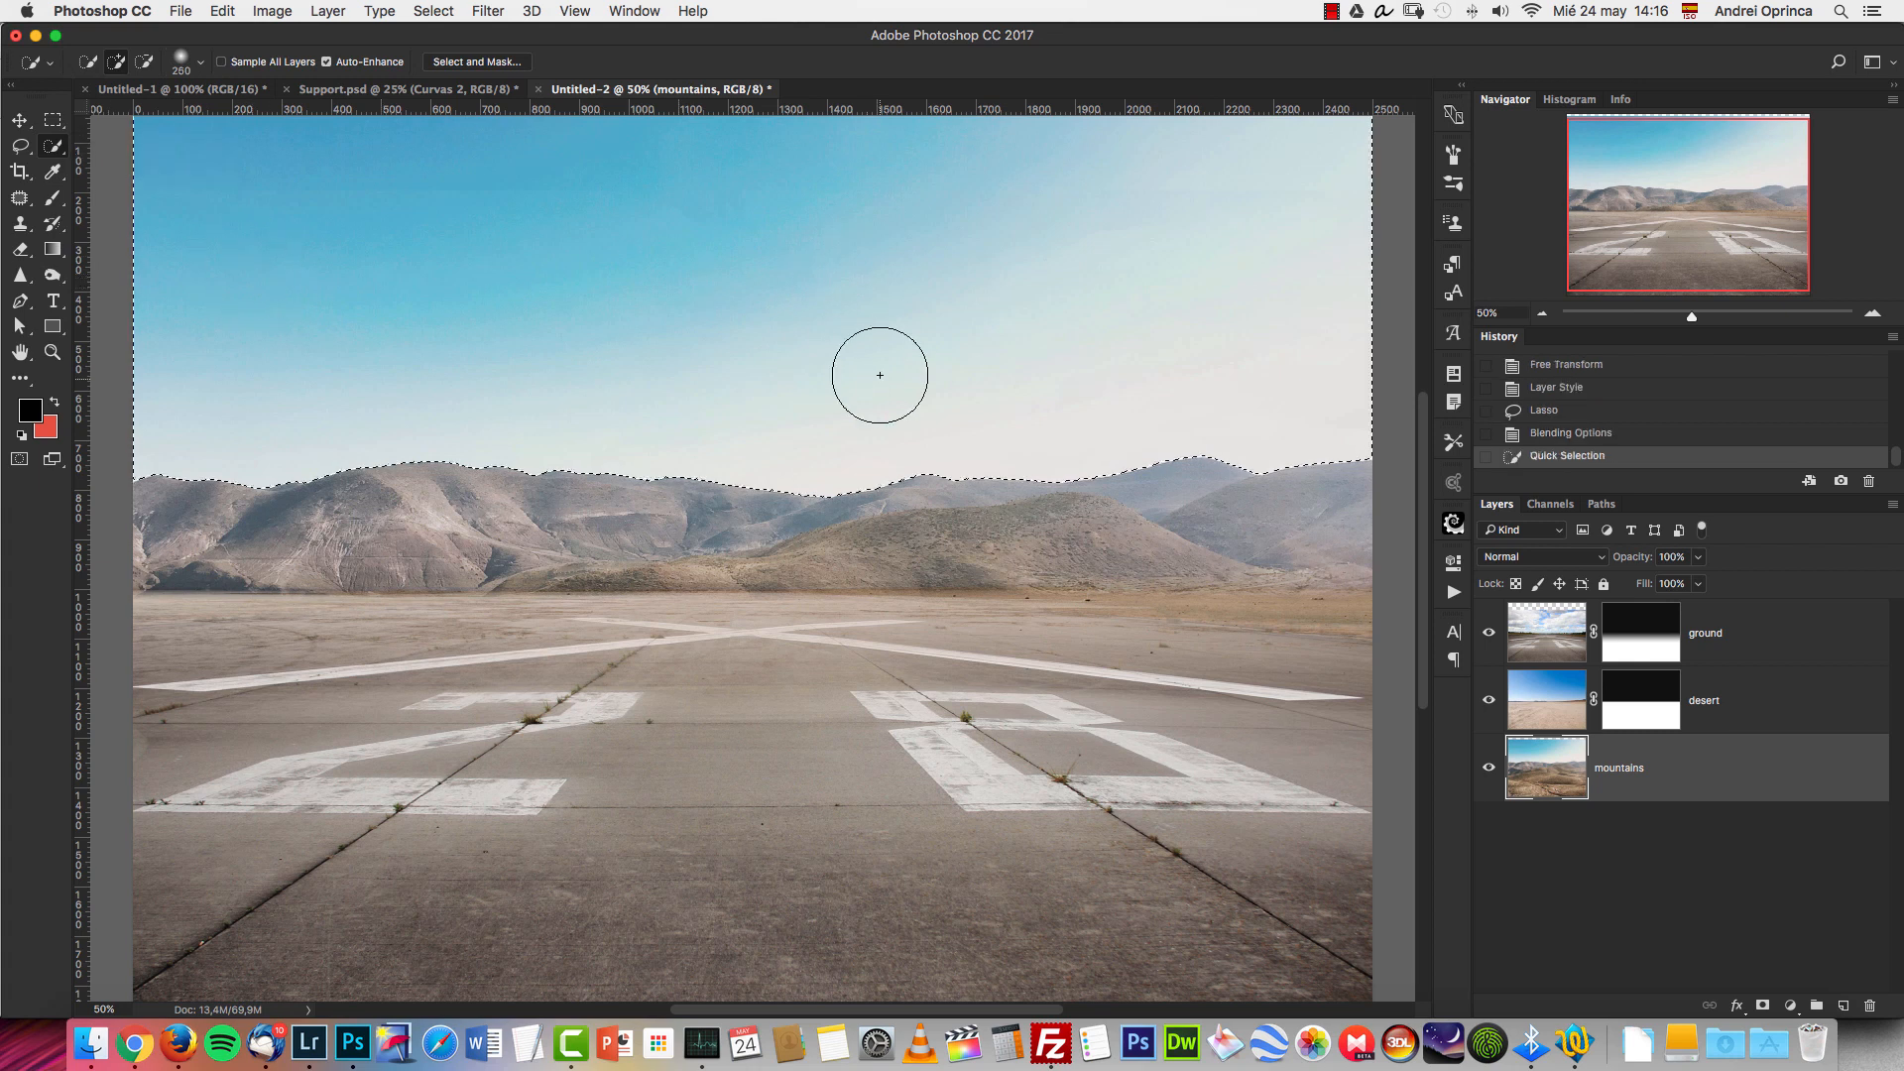
{"action": "left_click_drag", "start_coordinate": [1054, 417], "coordinate": [1066, 426]}
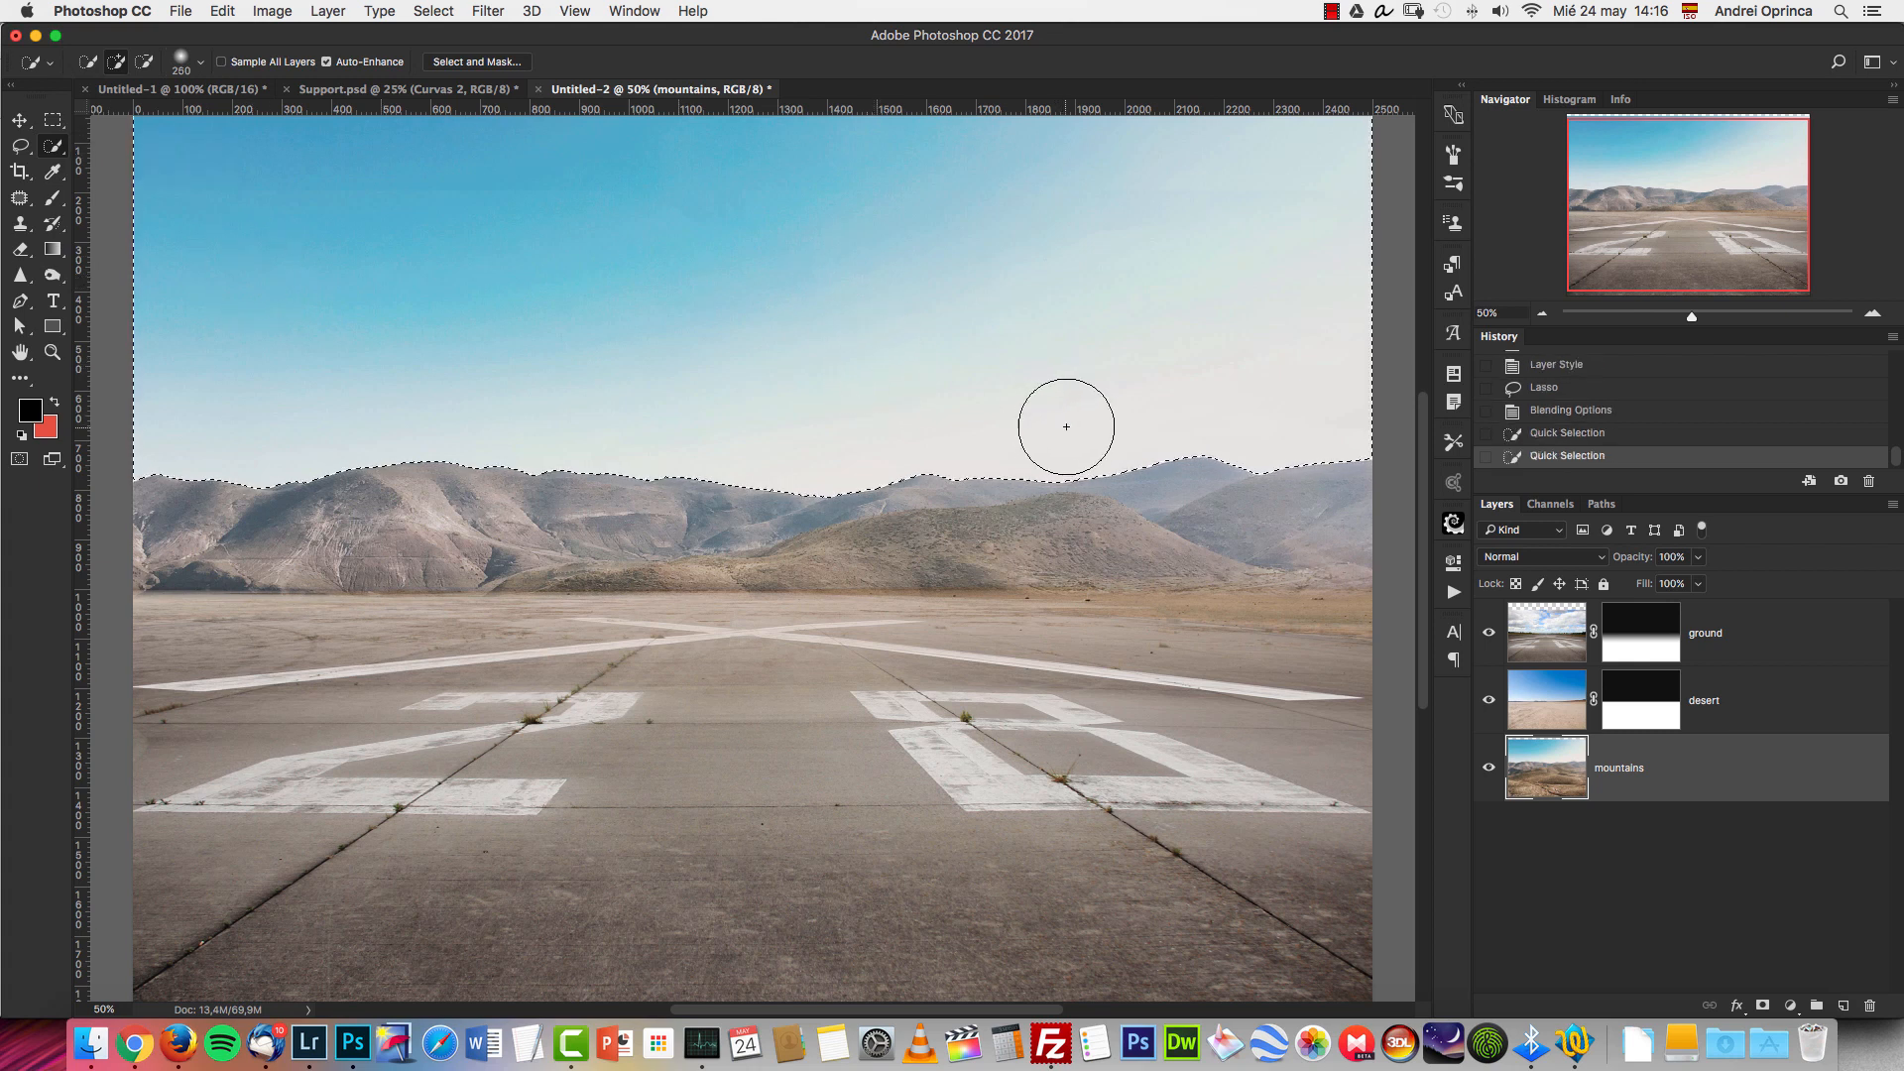
{"action": "key", "text": "bracketleft"}
{"action": "key", "text": "bracketleft"}
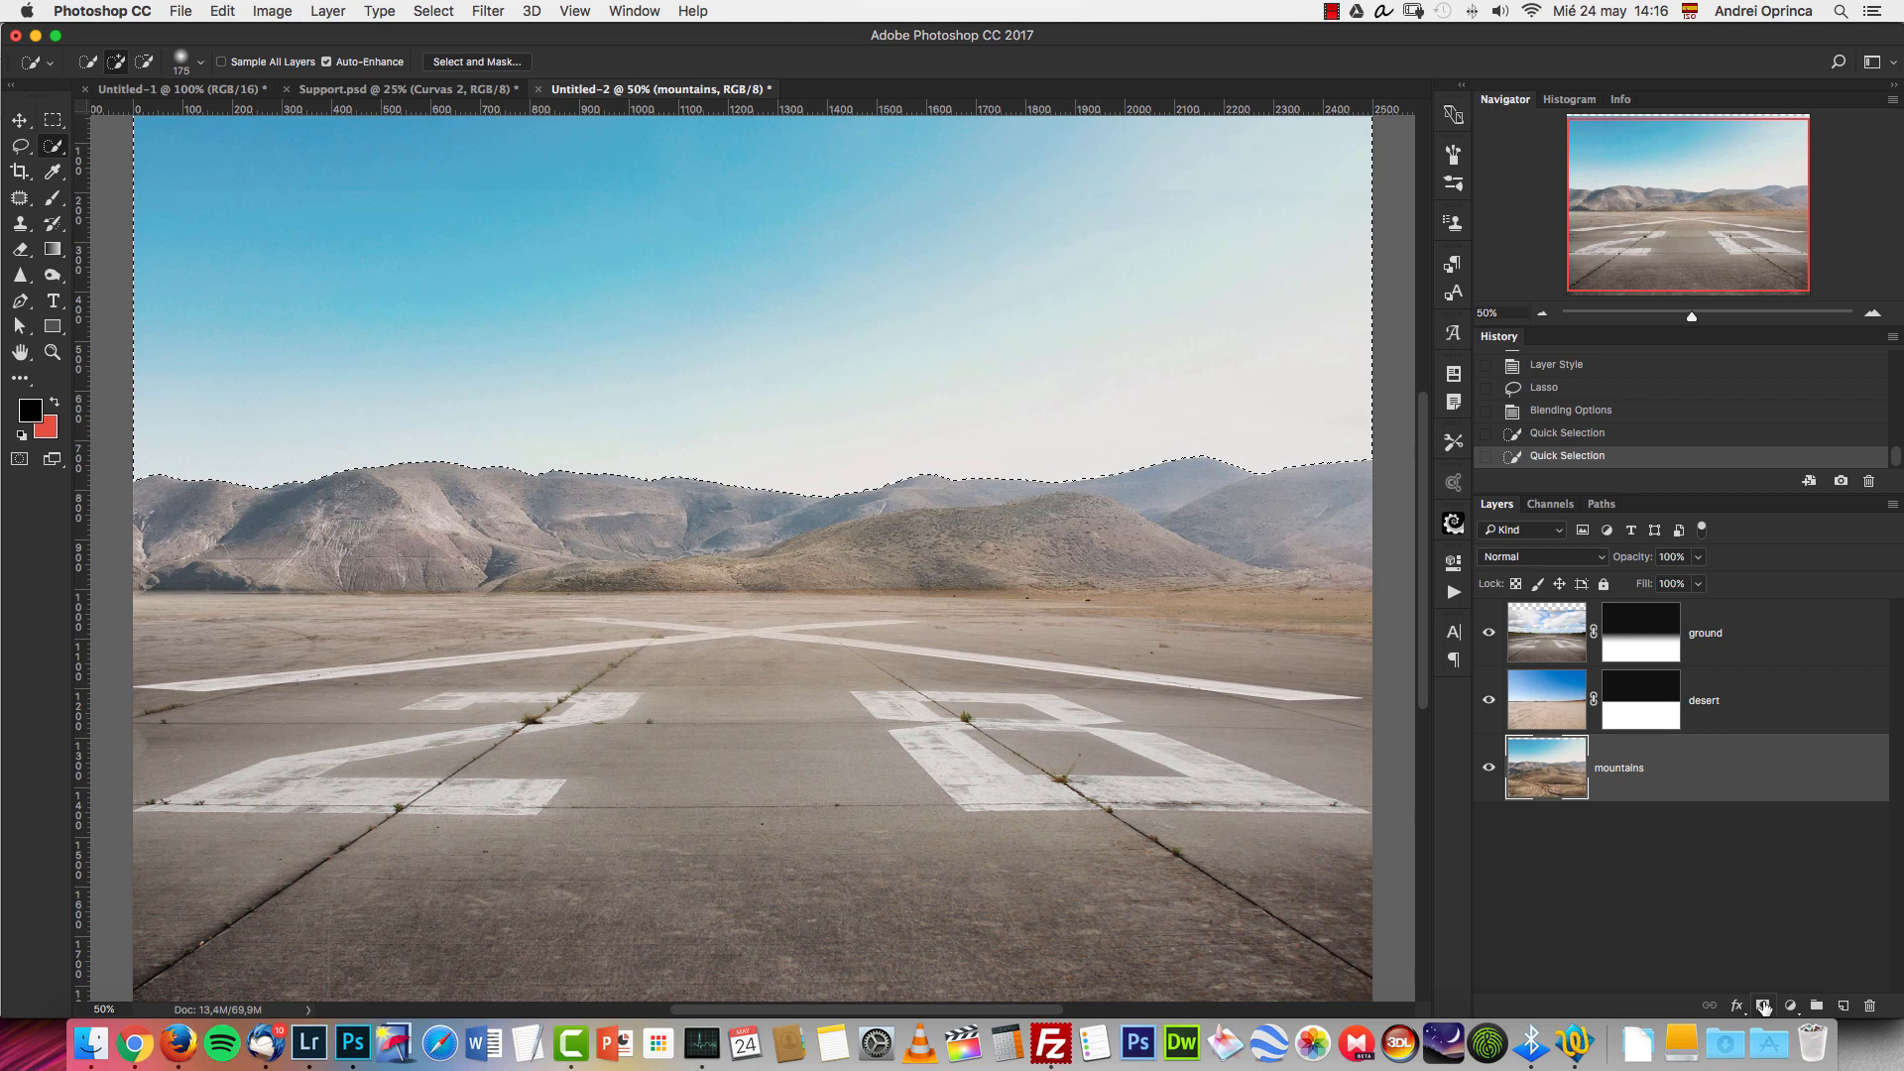
Try masking the mountains layer from the sky selection, once hiding and once keeping the sky, and undo each mask.
{"action": "left_click", "coordinate": [1764, 1006]}
{"action": "key", "text": "super+z"}
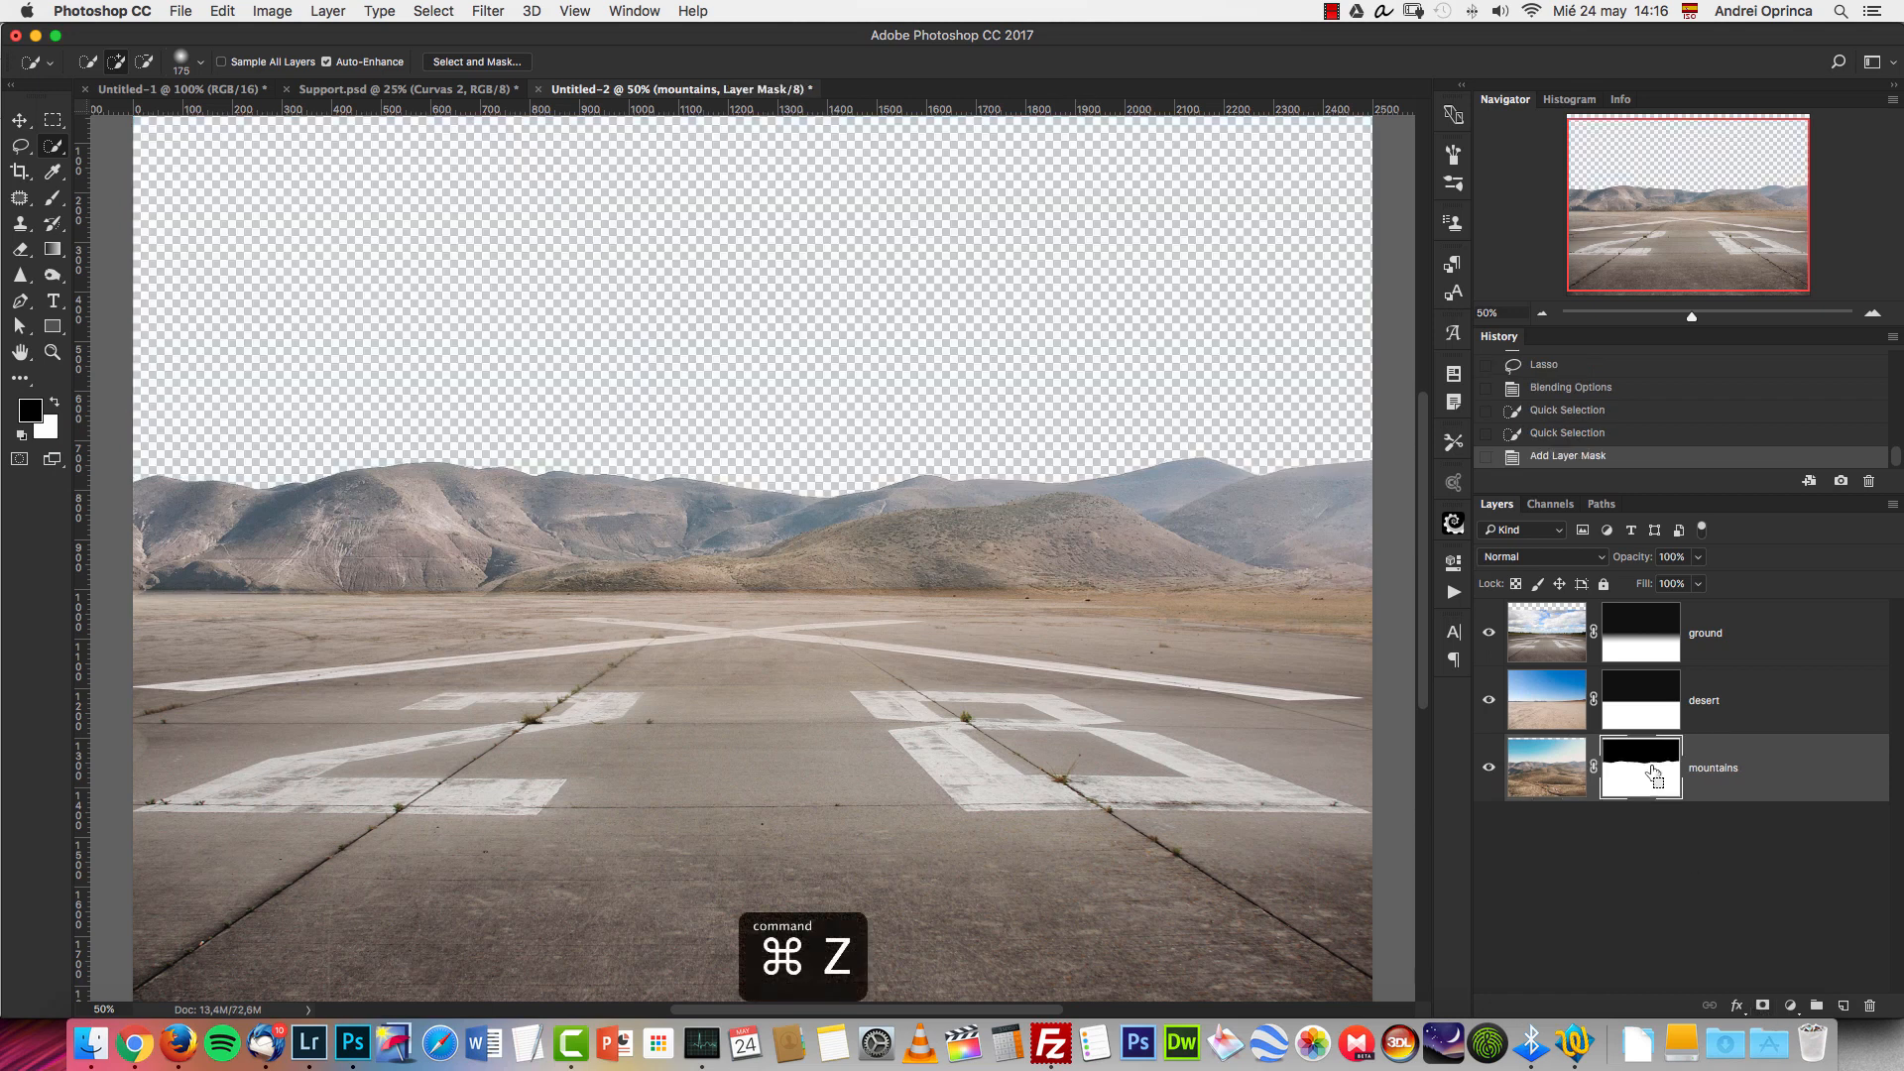
{"action": "key", "text": "super+z"}
{"action": "left_click", "coordinate": [1763, 1005]}
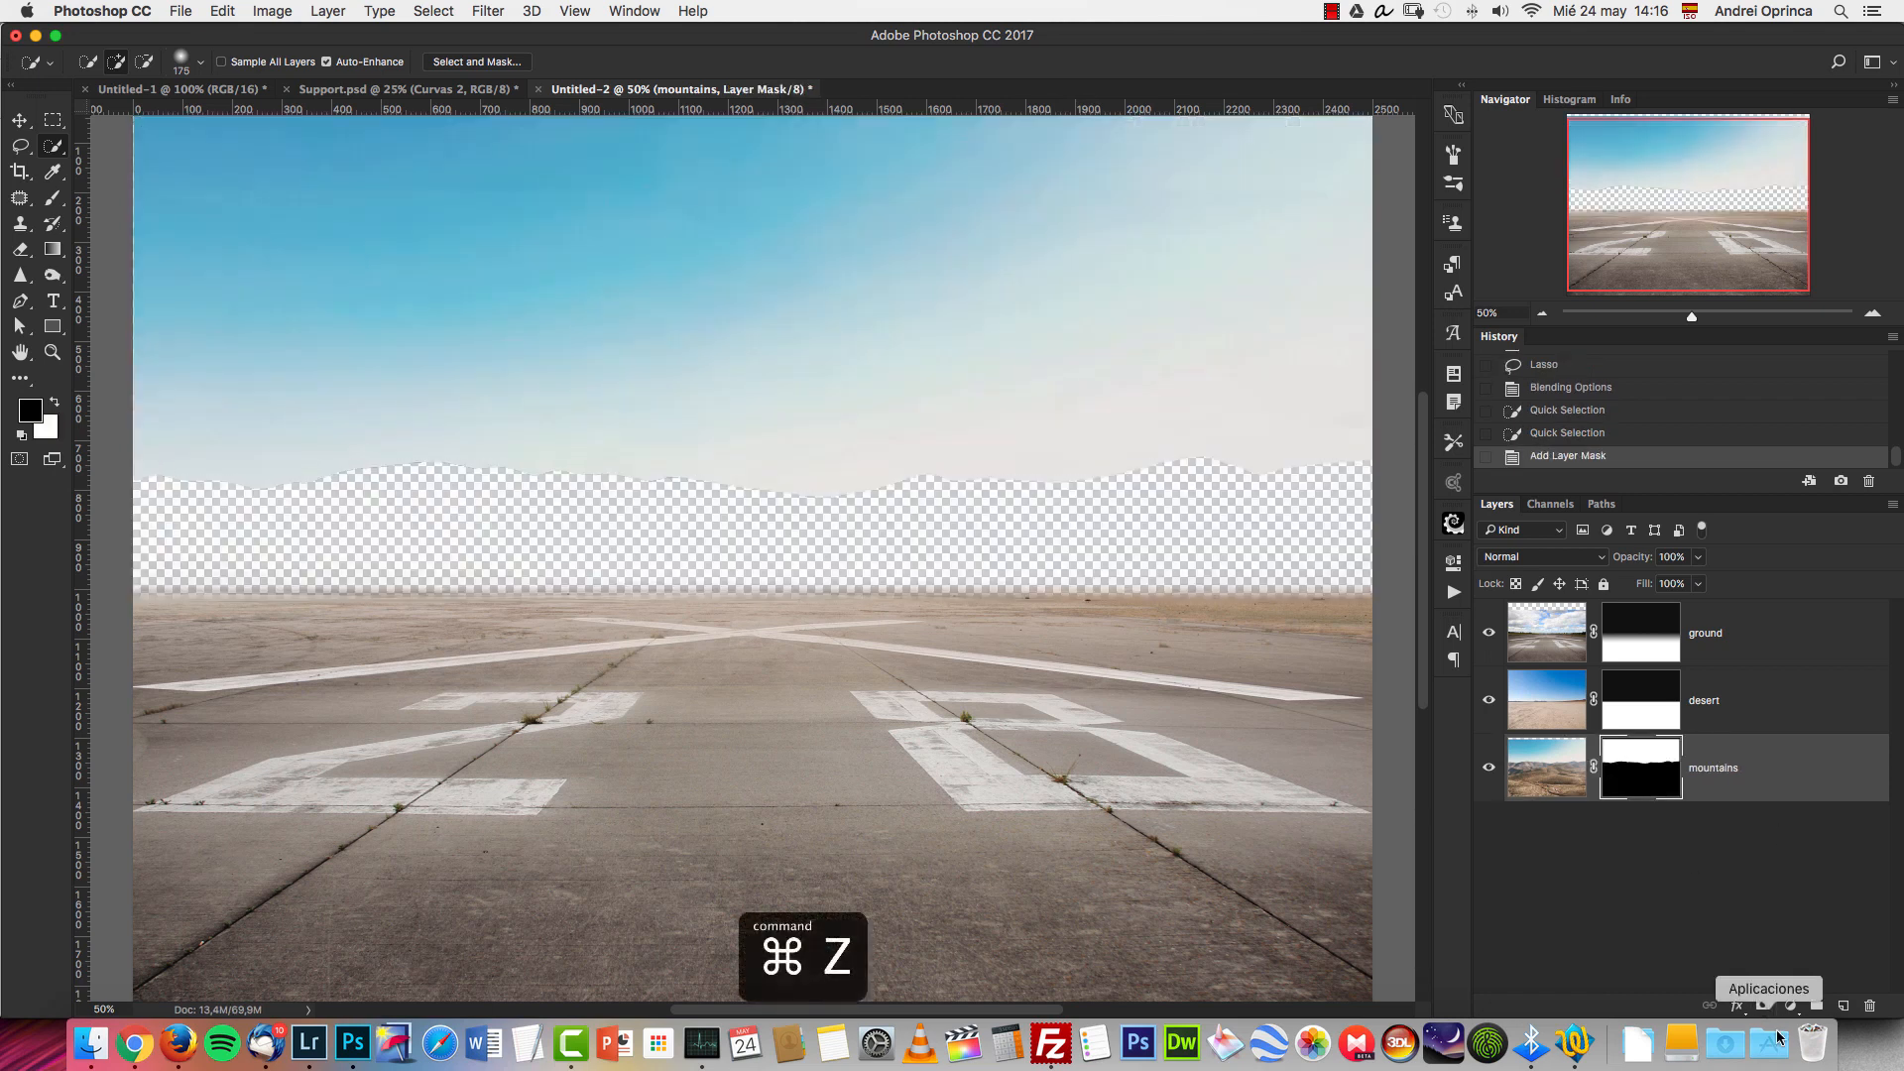
{"action": "key", "text": "super+z"}
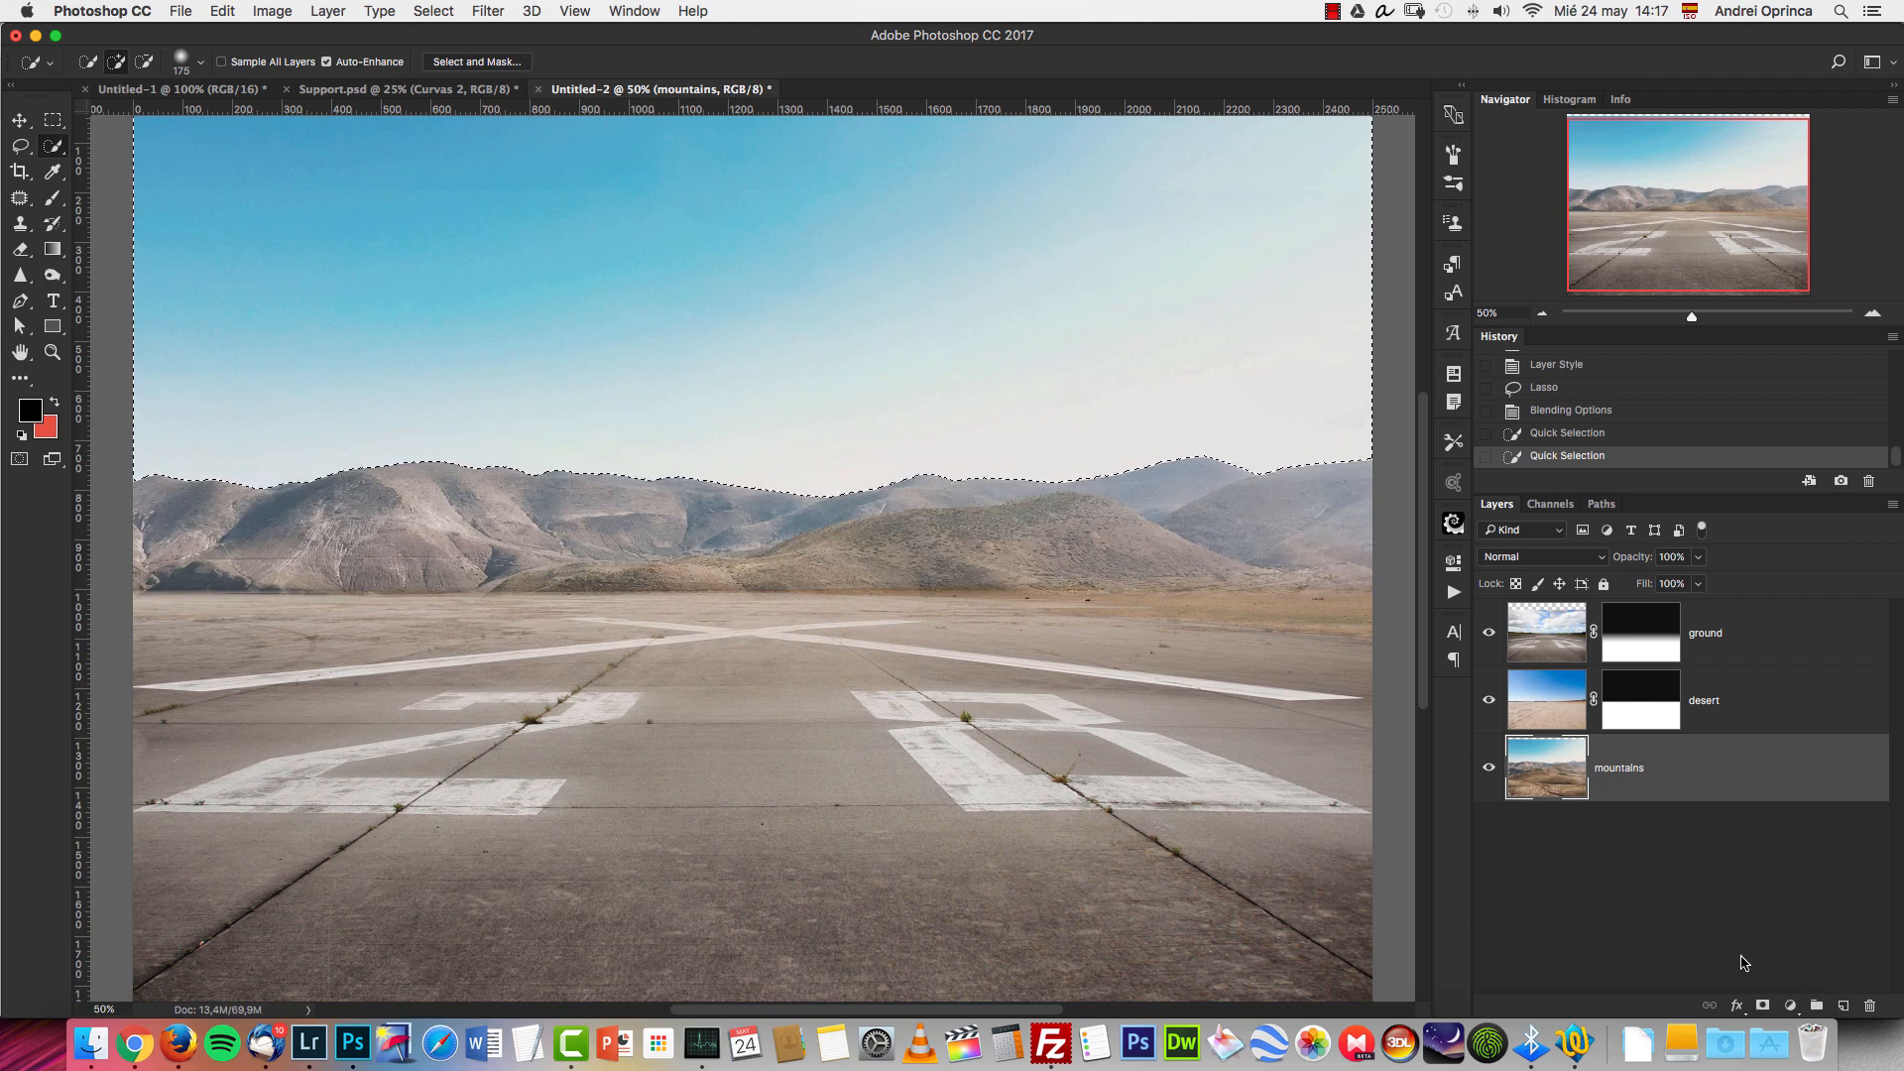
Add a layer mask that hides the selected sky on the mountains layer and inspect the ridge edge at 100%.
{"action": "key", "text": "super+1"}
{"action": "left_click", "coordinate": [1753, 1005]}
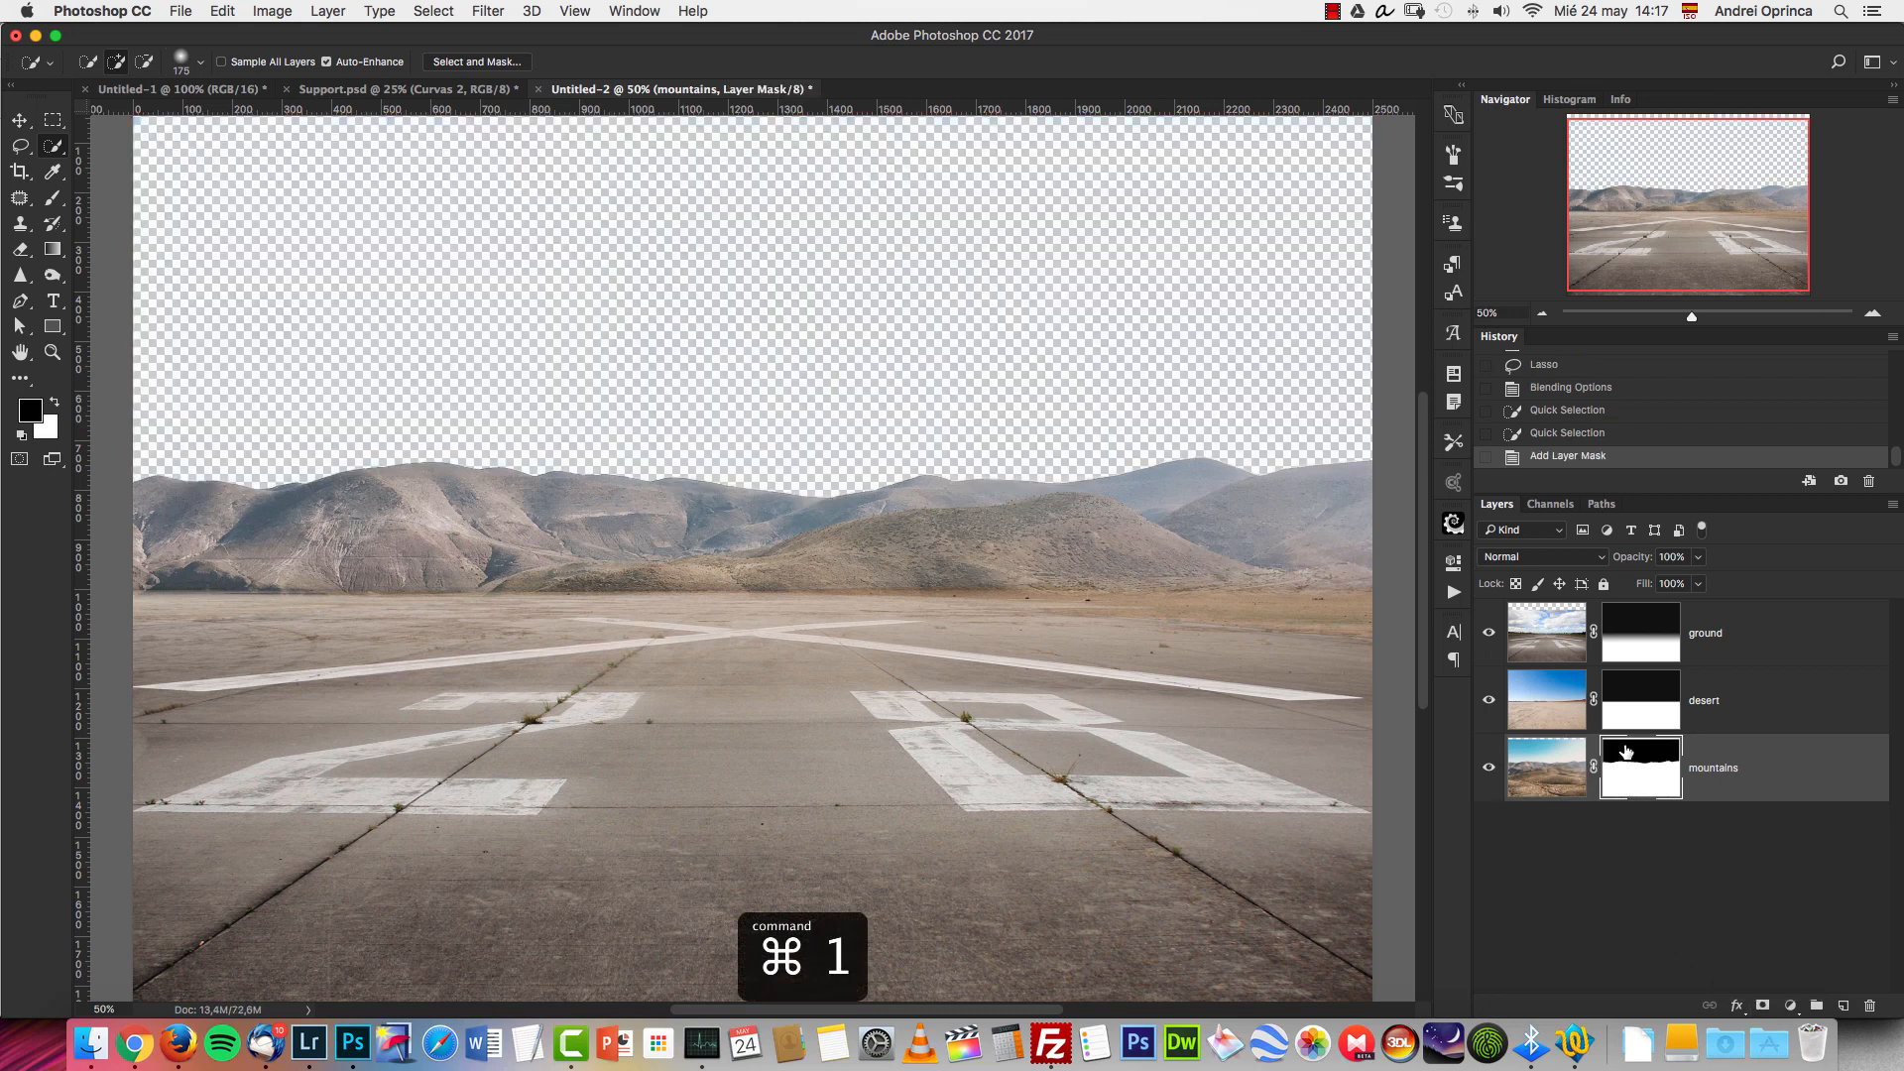
{"action": "key", "text": "super+1"}
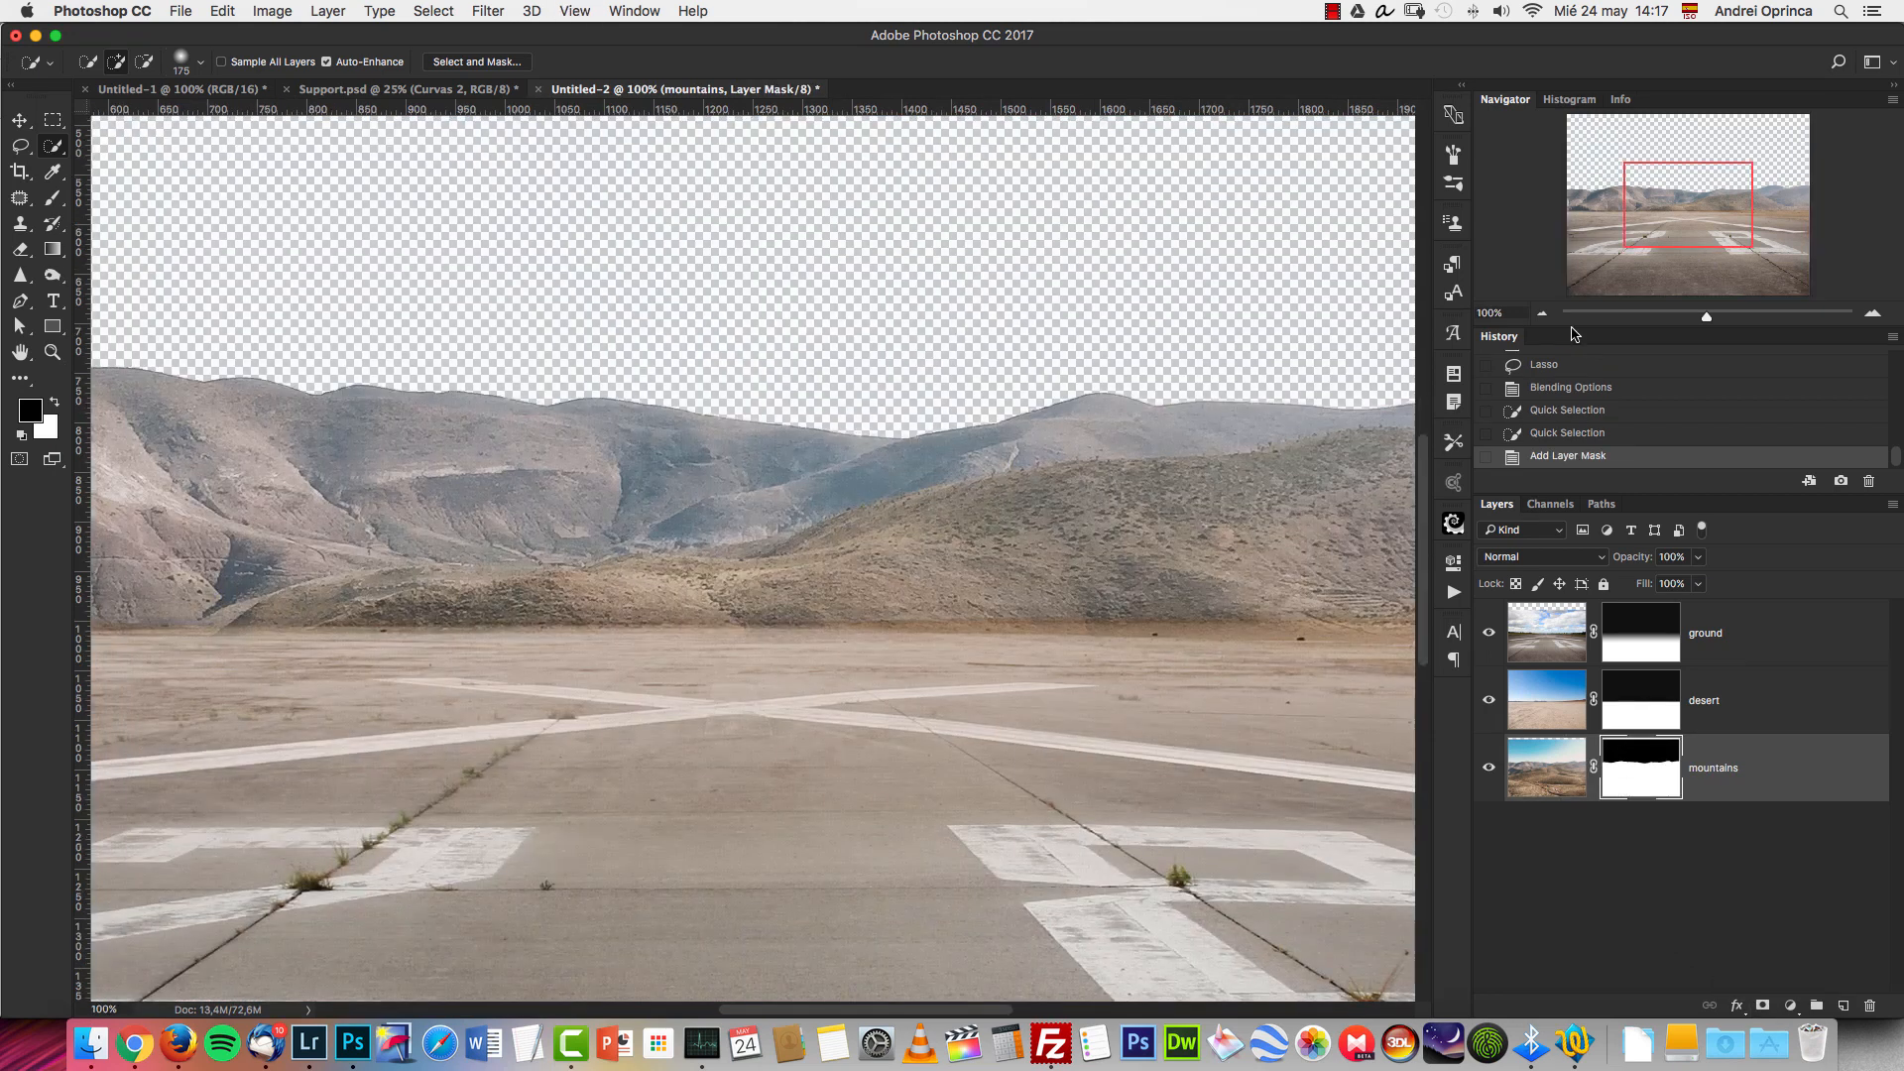
{"action": "left_click", "coordinate": [1543, 315]}
{"action": "left_click", "coordinate": [1544, 316]}
Open Depositphotos_13754660_original.jpg, cut its entire image and close the file without saving.
{"action": "key", "text": "super+o"}
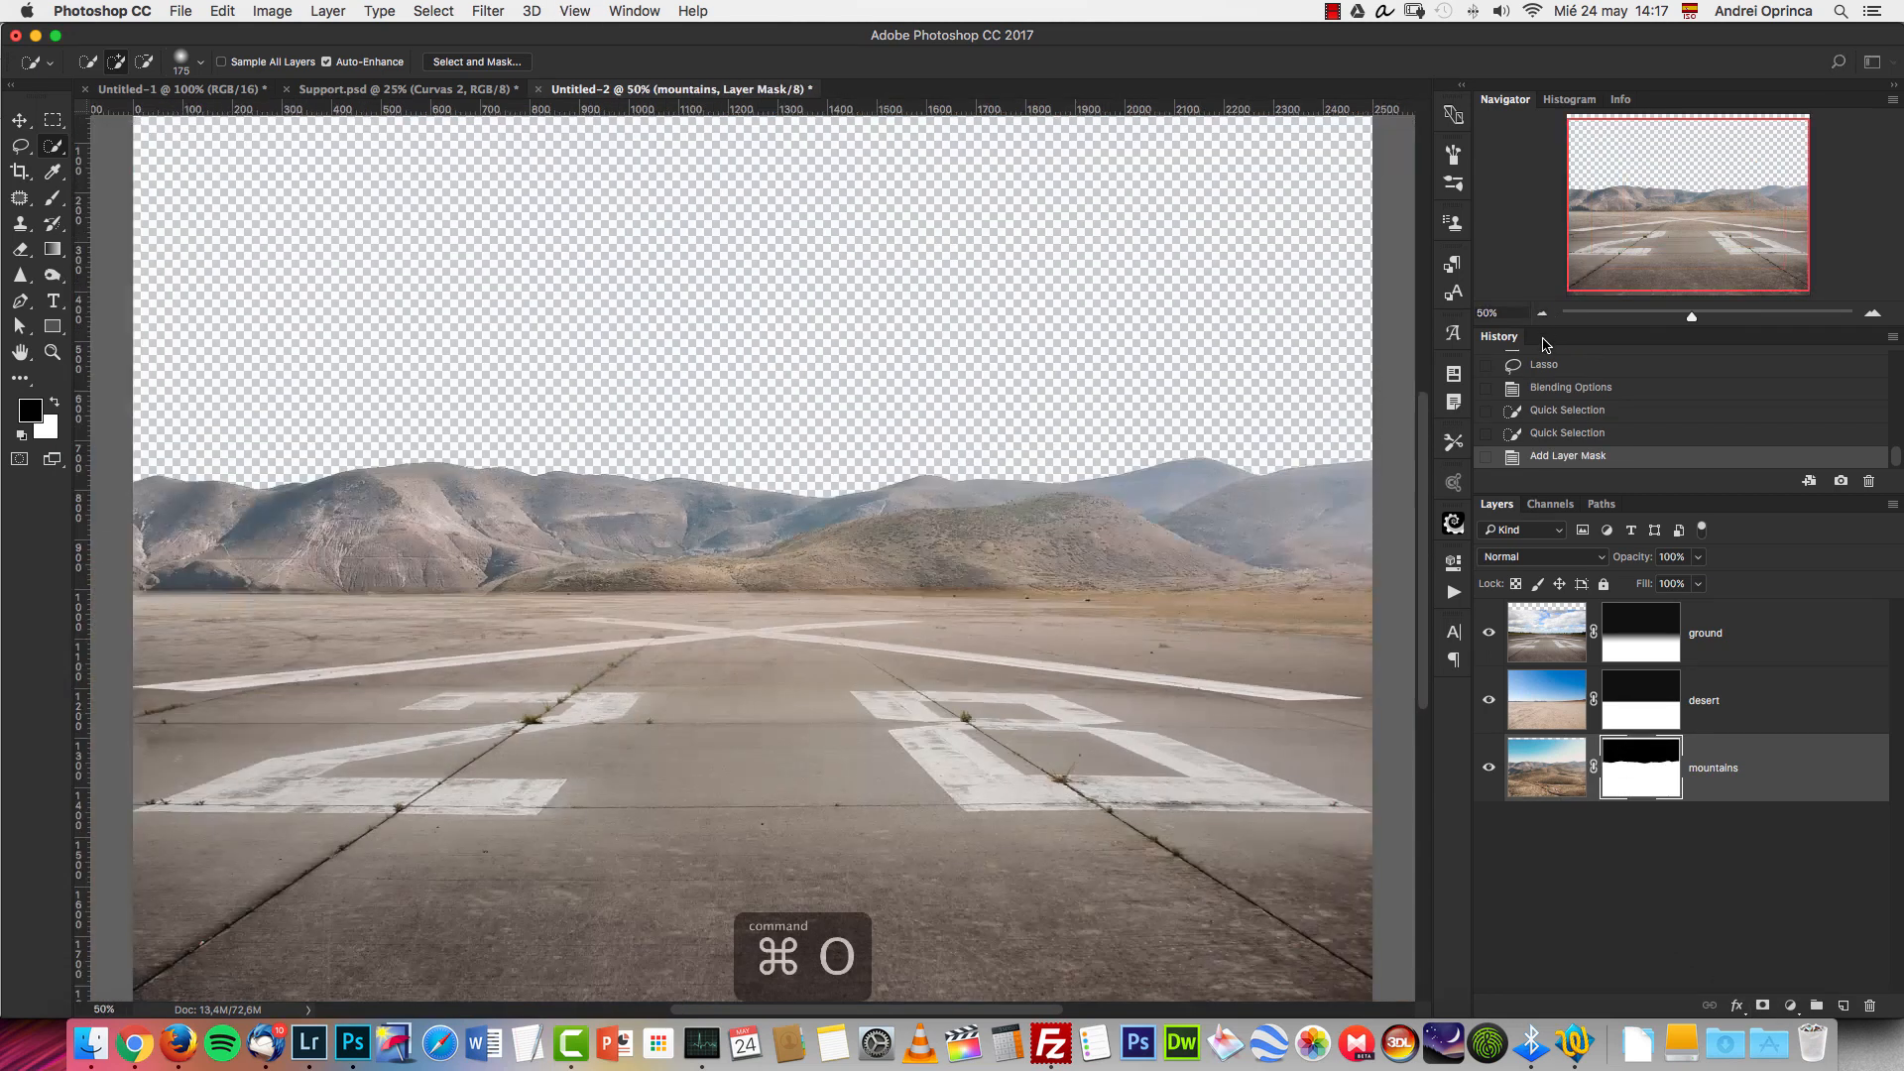
{"action": "scroll", "coordinate": [1543, 369], "scroll_direction": "up", "scroll_amount": 5}
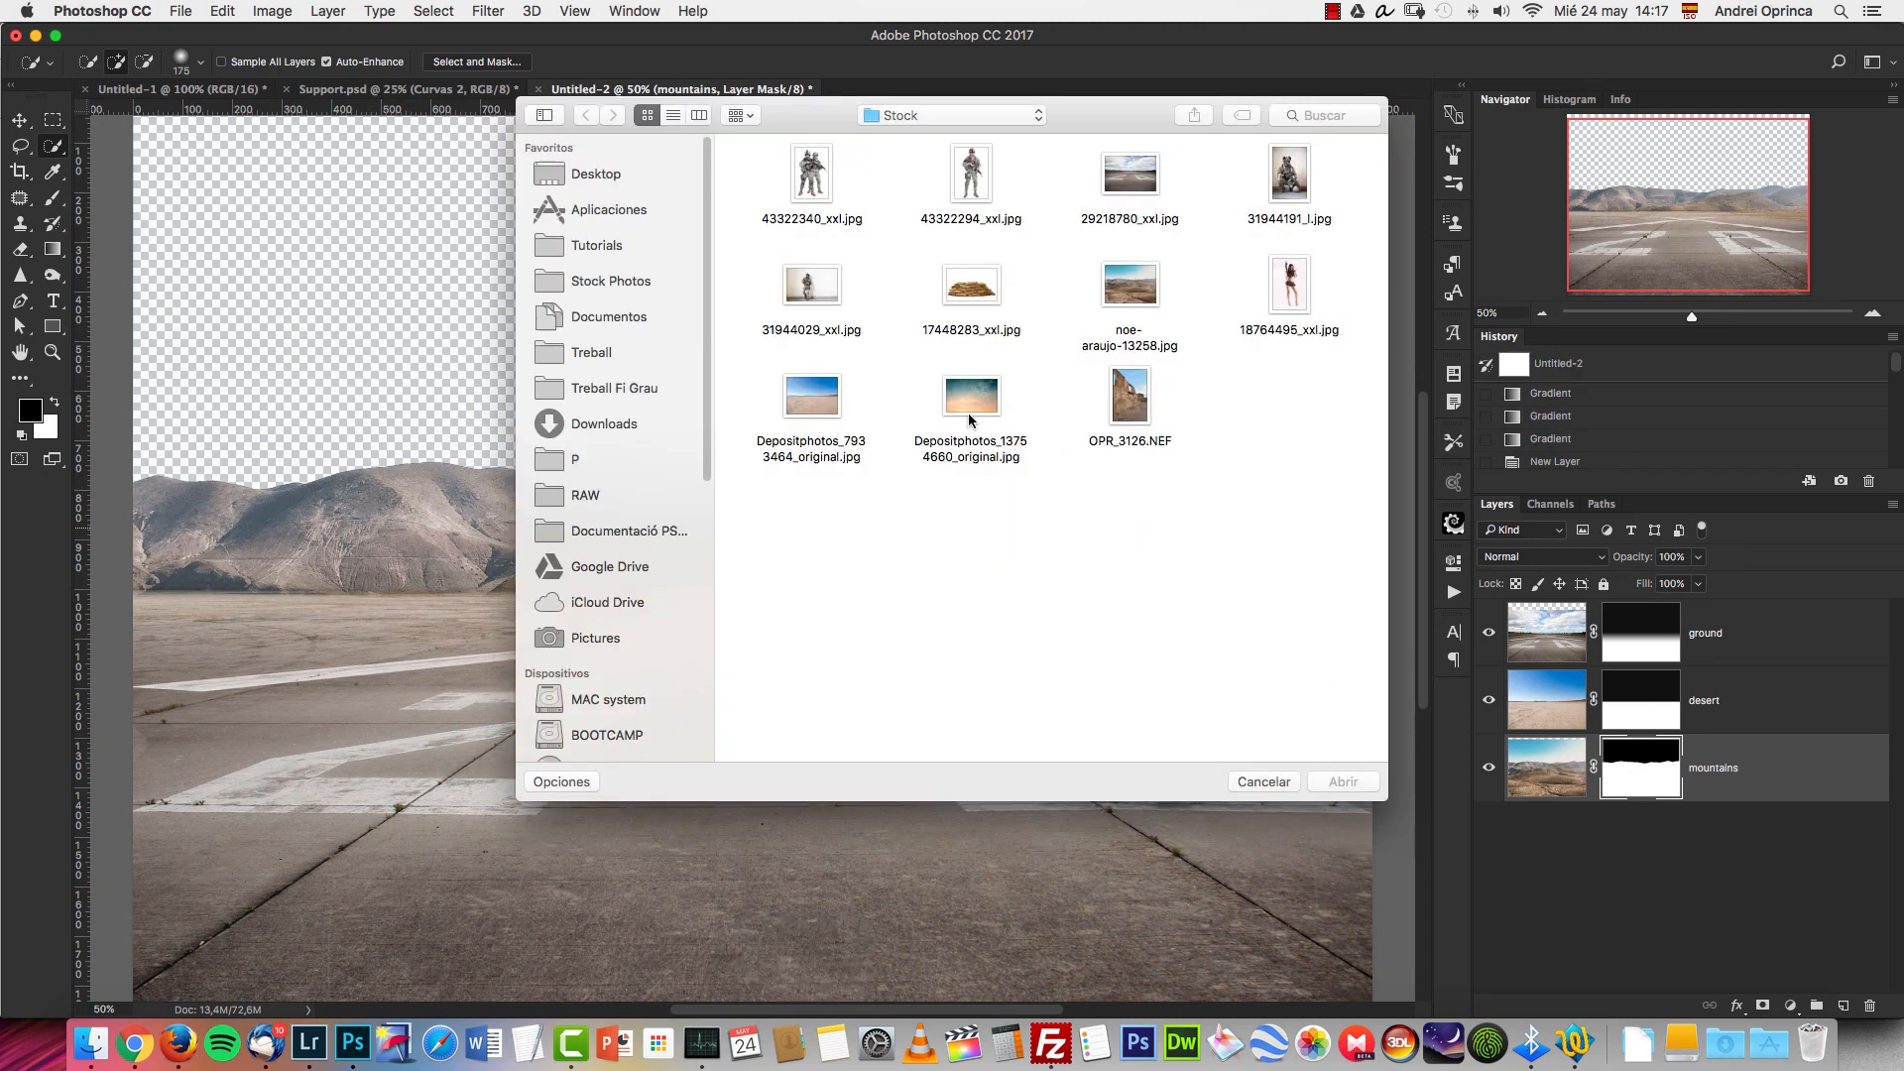
{"action": "left_click", "coordinate": [1337, 780]}
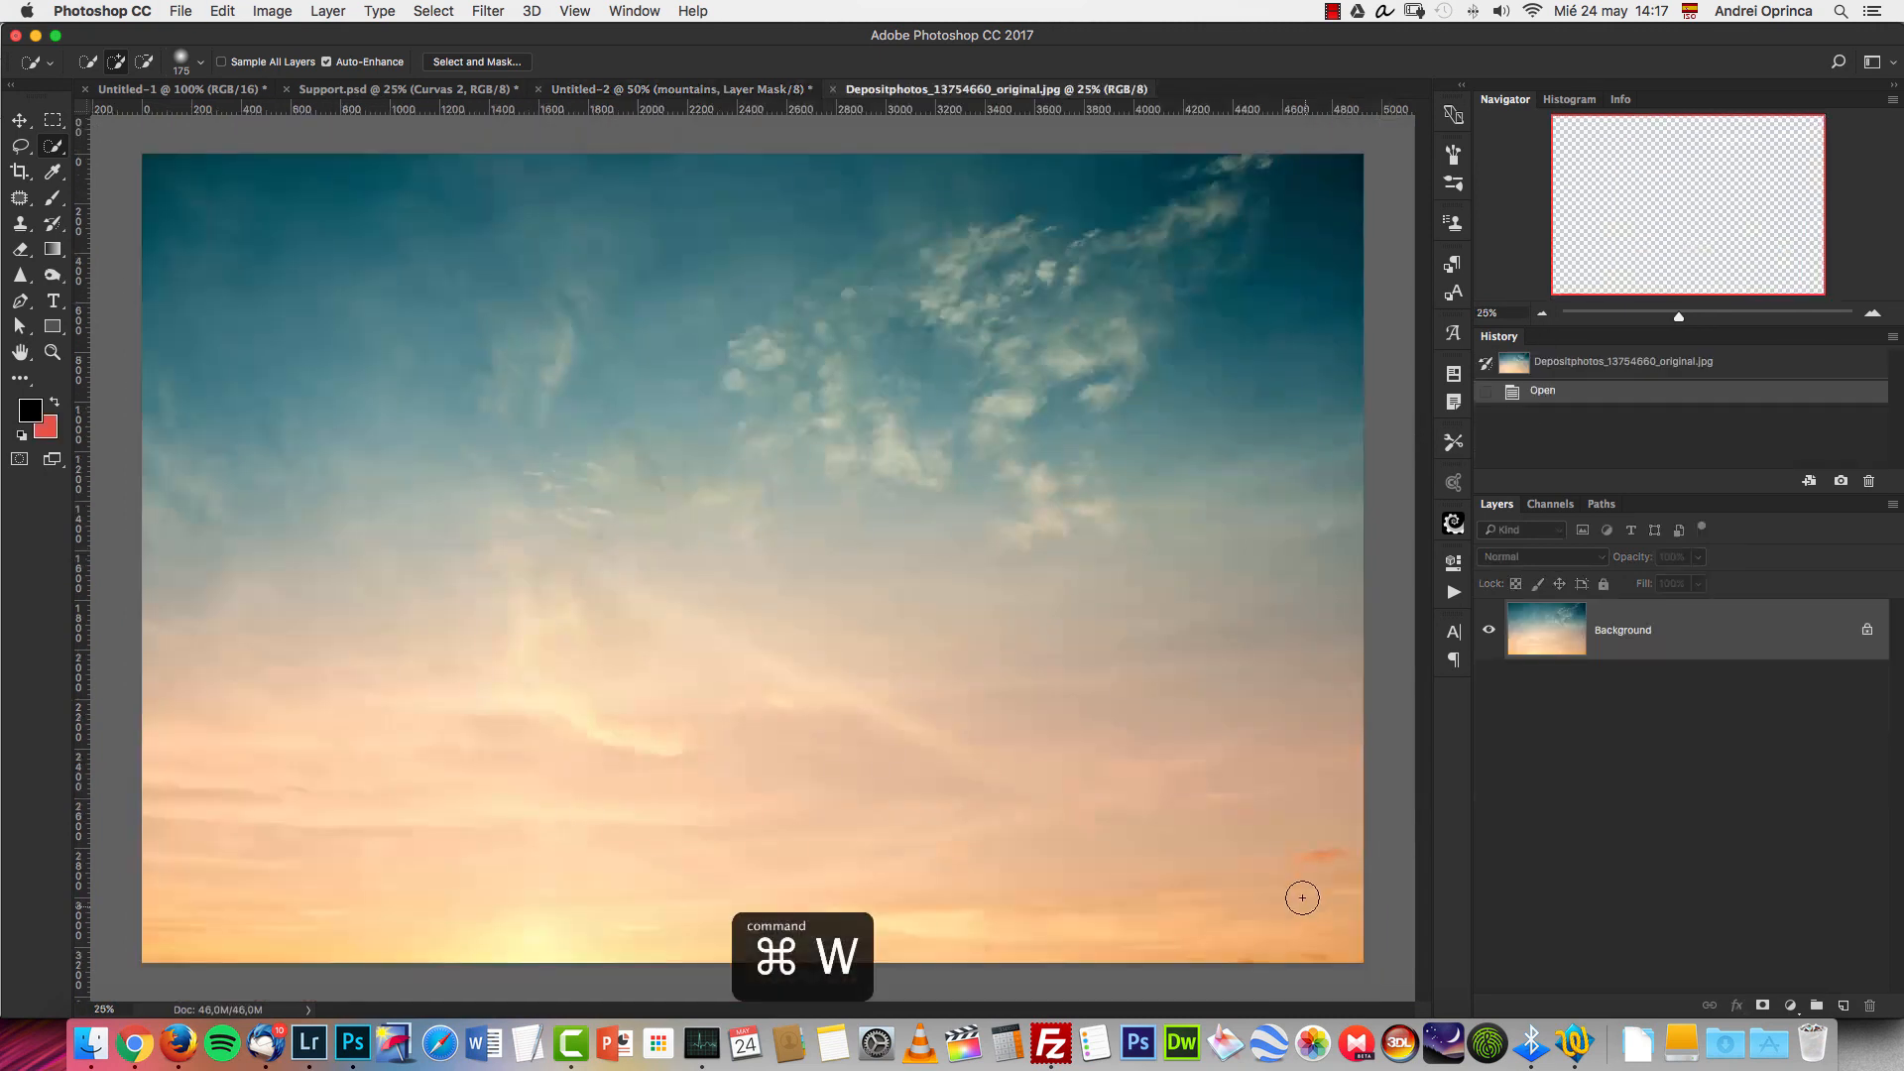
{"action": "key", "text": "cmd+a"}
{"action": "key", "text": "cmd+x"}
{"action": "key", "text": "cmd+w"}
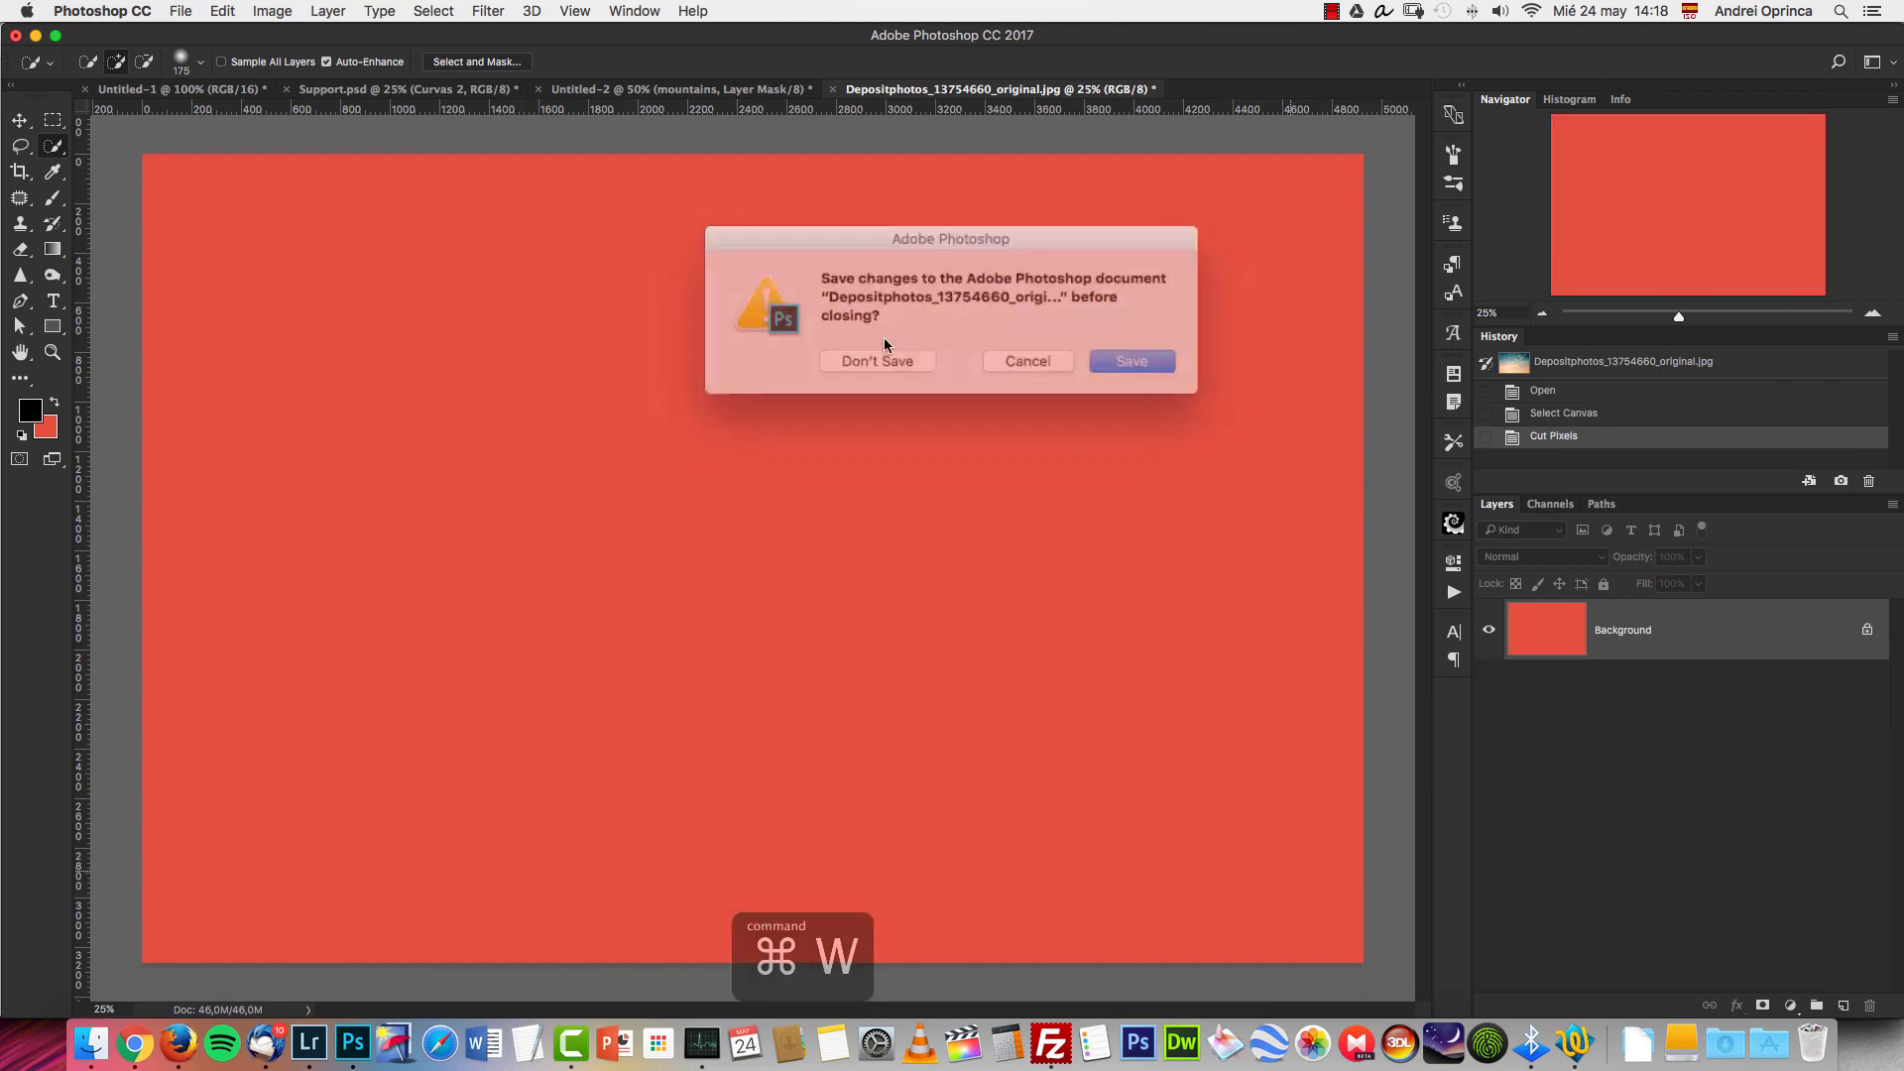
{"action": "left_click", "coordinate": [883, 356]}
Paste the cut sky picture onto a new layer beneath the mountains layer.
{"action": "key", "text": "cmd+v"}
{"action": "left_click", "coordinate": [1842, 1006]}
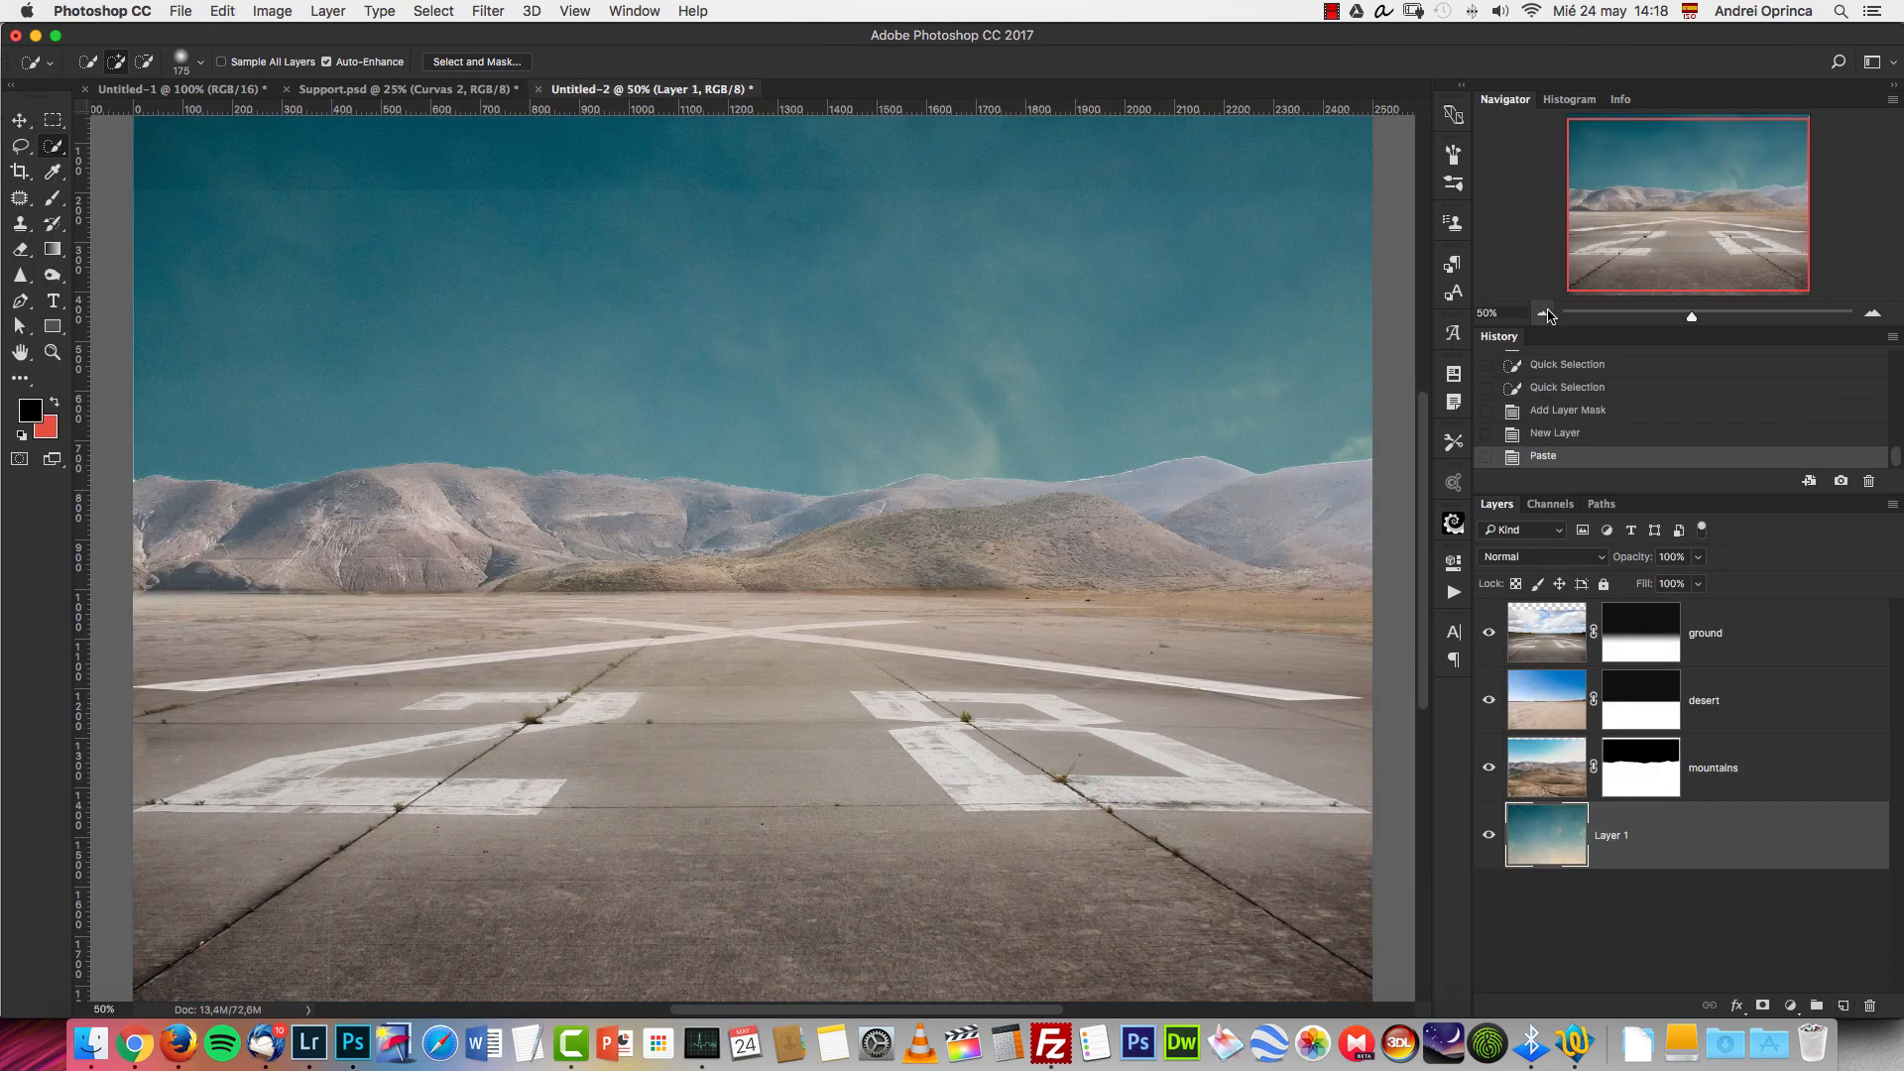
{"action": "left_click", "coordinate": [1542, 313]}
{"action": "left_click", "coordinate": [1542, 313]}
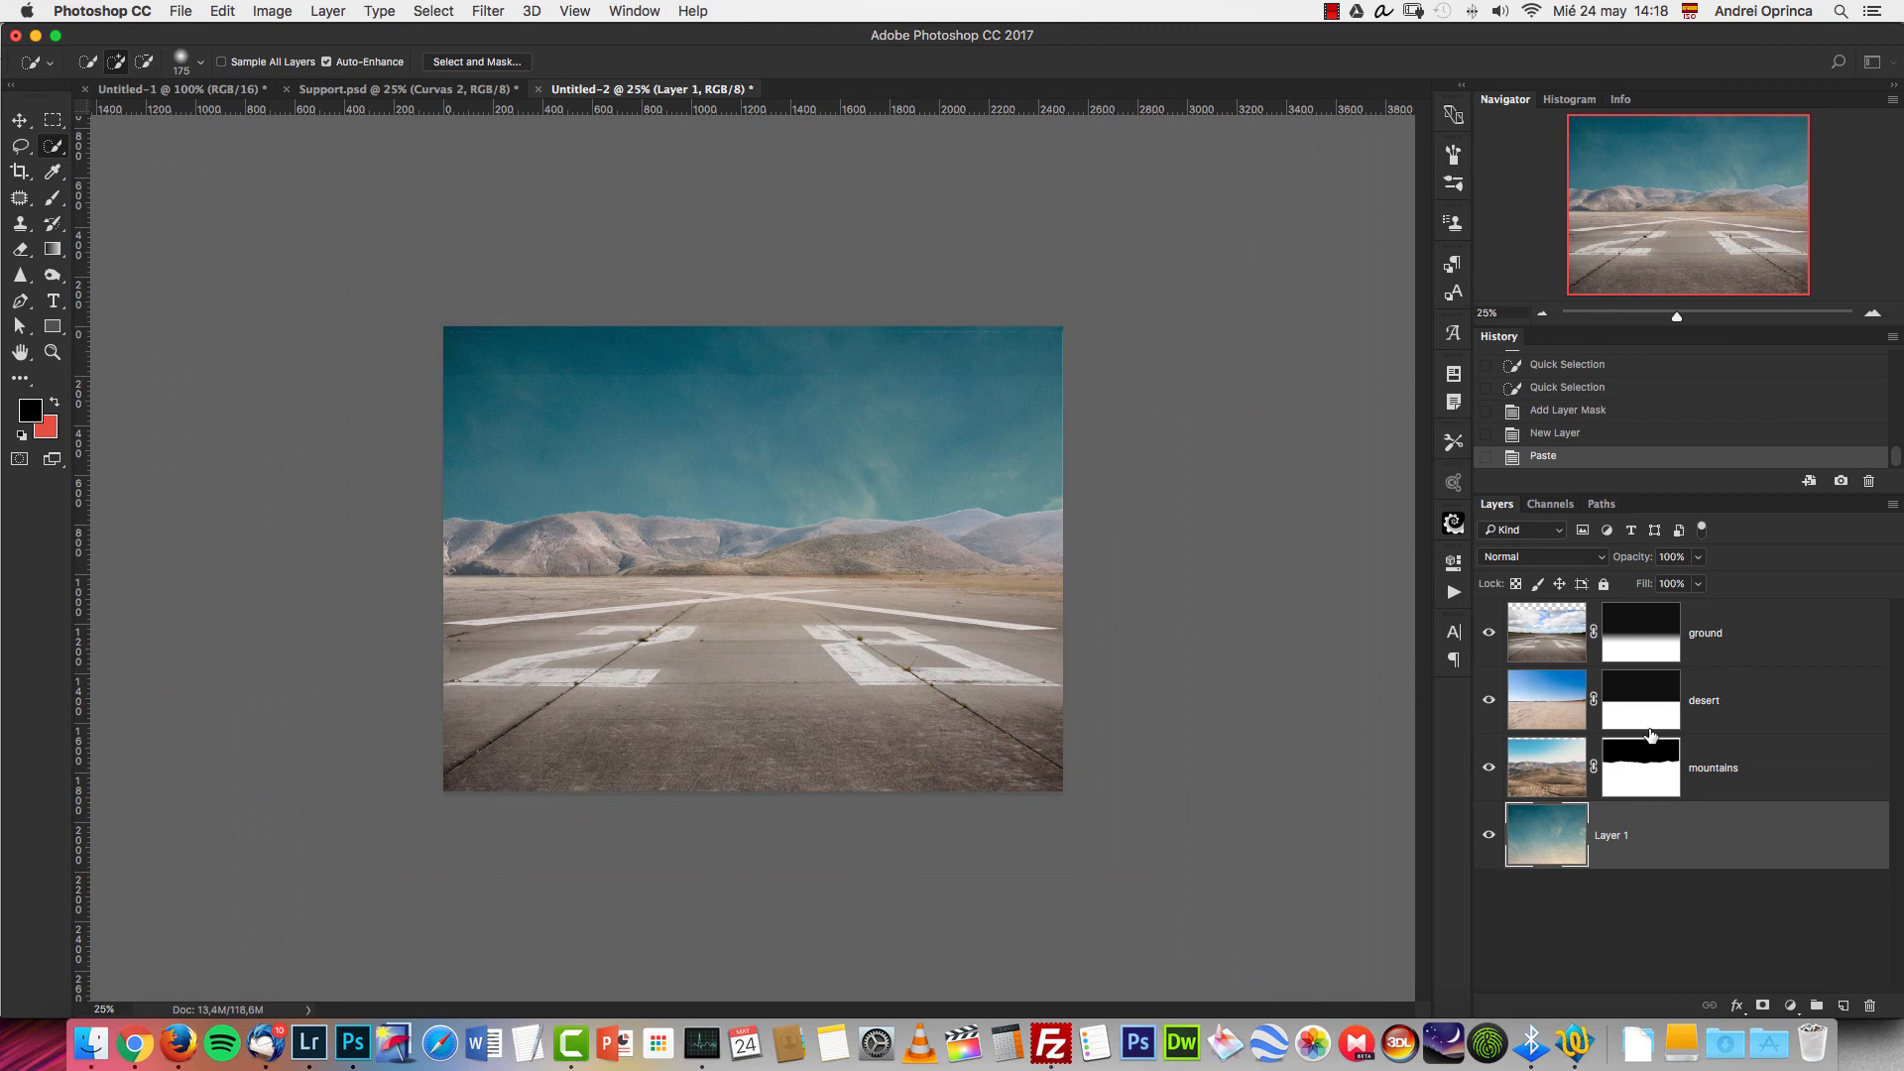
Hide and show the mountains, desert and ground layers one at a time to examine what each contributes.
{"action": "left_click", "coordinate": [1490, 767]}
{"action": "left_click", "coordinate": [1490, 767]}
{"action": "left_click", "coordinate": [1489, 700]}
{"action": "left_click", "coordinate": [1490, 701]}
{"action": "left_click", "coordinate": [1489, 632]}
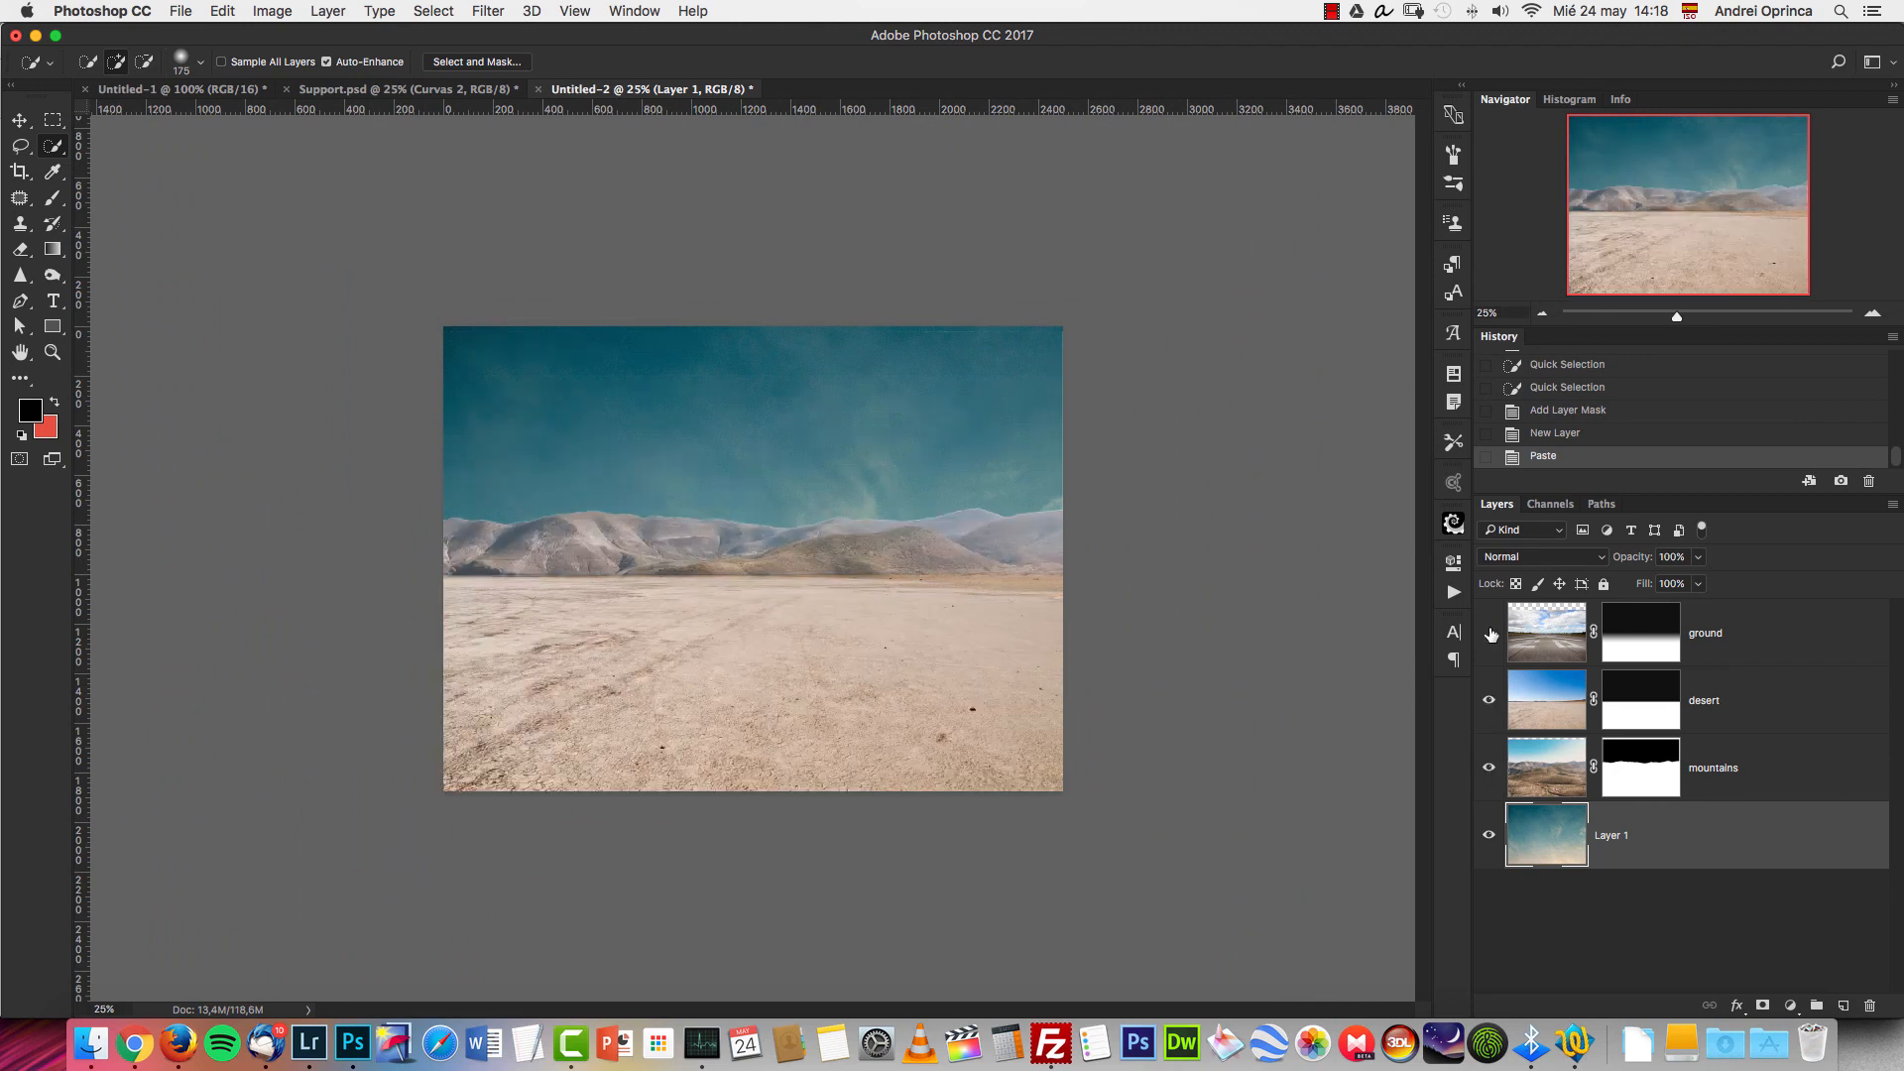
{"action": "left_click", "coordinate": [1490, 631]}
Paint the dark upper part of the ground and desert layer masks solid black, and scale the sky layer down behind the mountains.
{"action": "left_click", "coordinate": [1646, 640]}
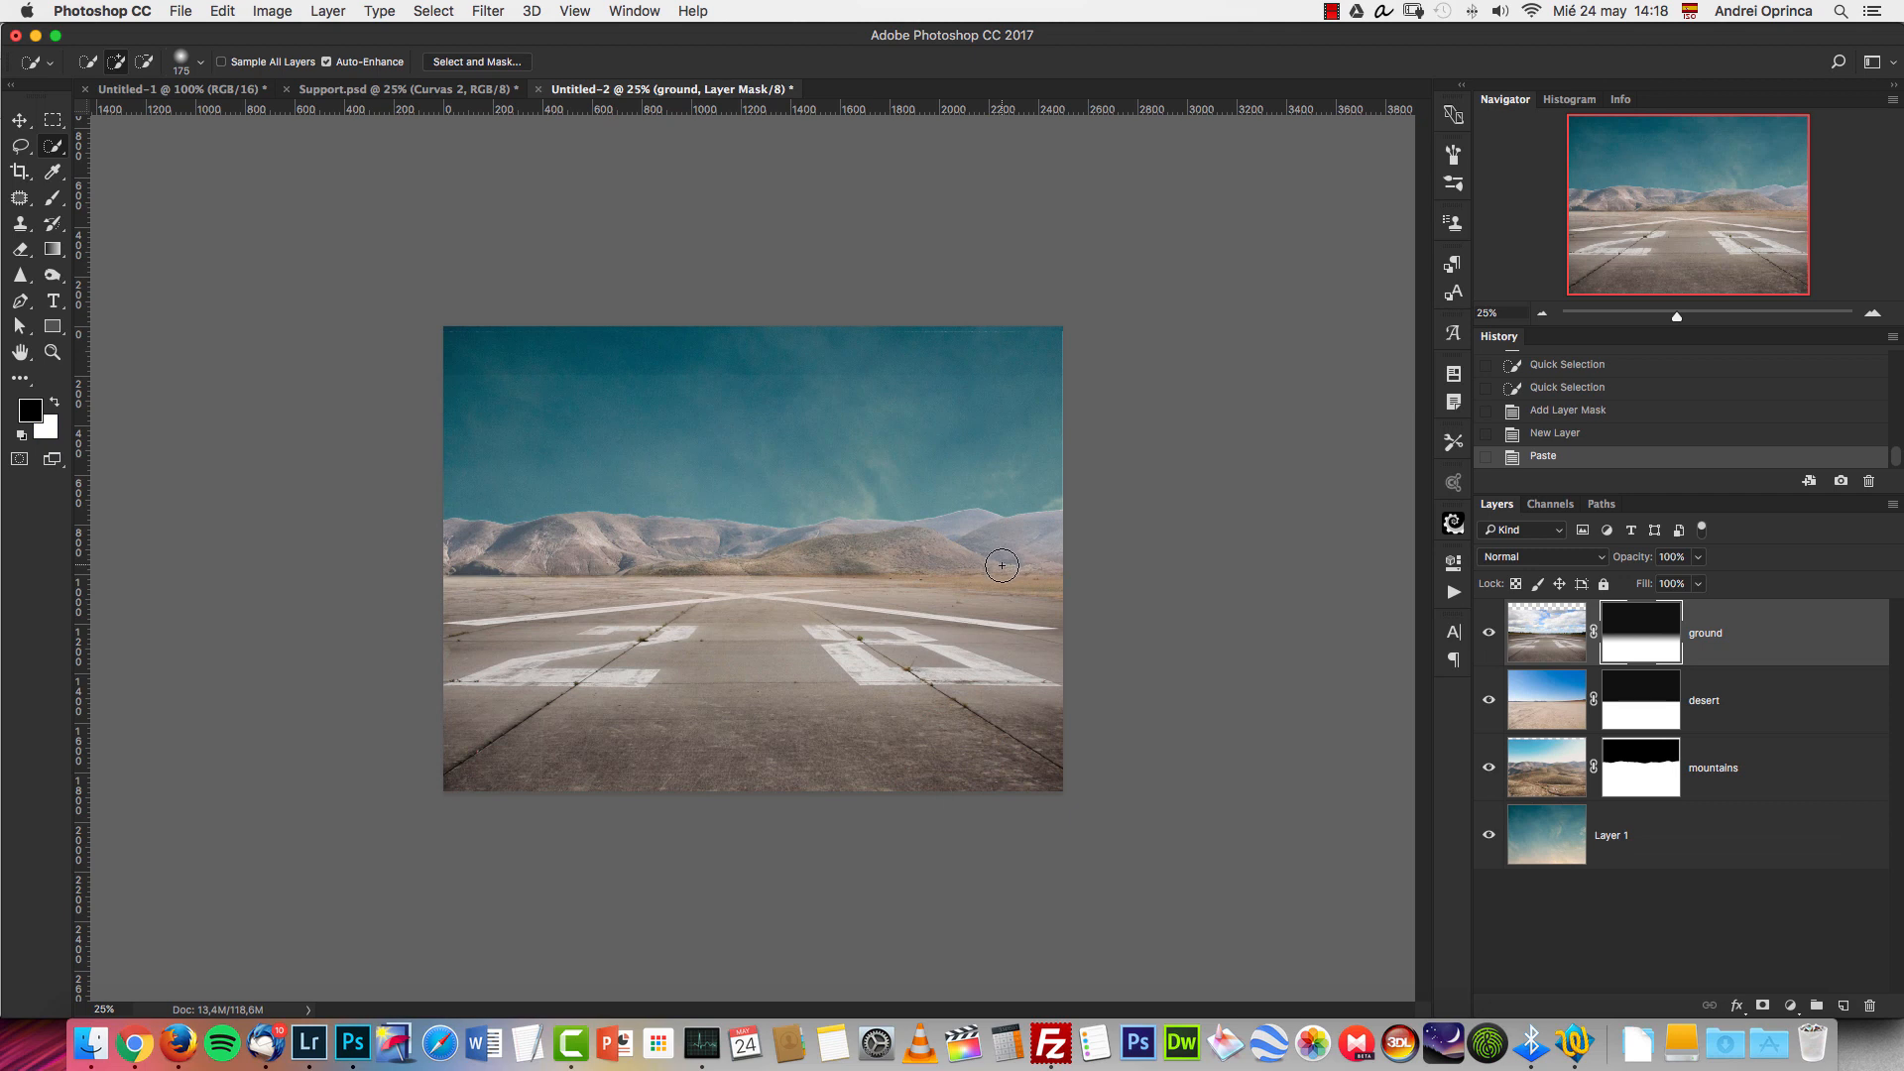
{"action": "key", "text": "e"}
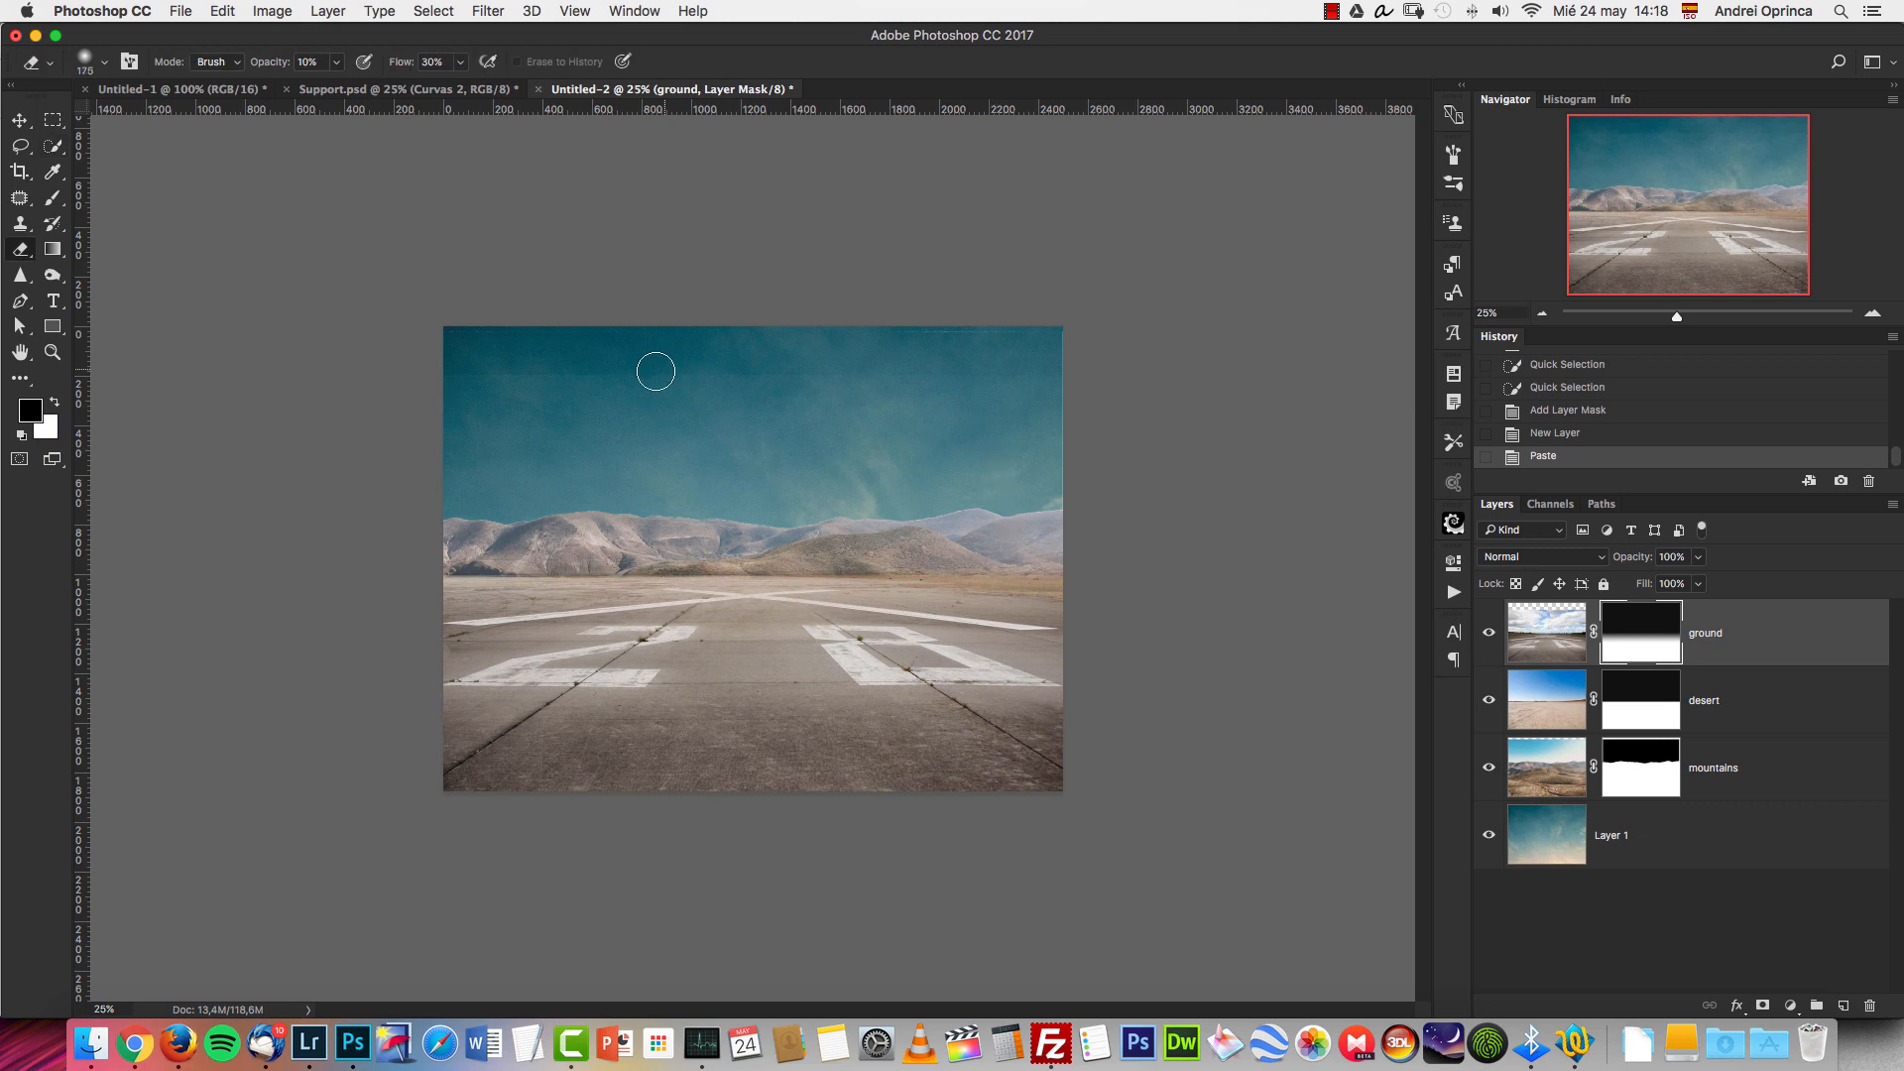
{"action": "key", "text": "bracketright"}
{"action": "key", "text": "bracketright"}
{"action": "key", "text": "bracketright"}
{"action": "key", "text": "bracketright"}
{"action": "key", "text": "bracketright"}
{"action": "key", "text": "bracketright"}
{"action": "key", "text": "bracketright"}
{"action": "key", "text": "bracketright"}
{"action": "key", "text": "bracketright"}
{"action": "key", "text": "bracketright"}
{"action": "key", "text": "bracketright"}
{"action": "key", "text": "b"}
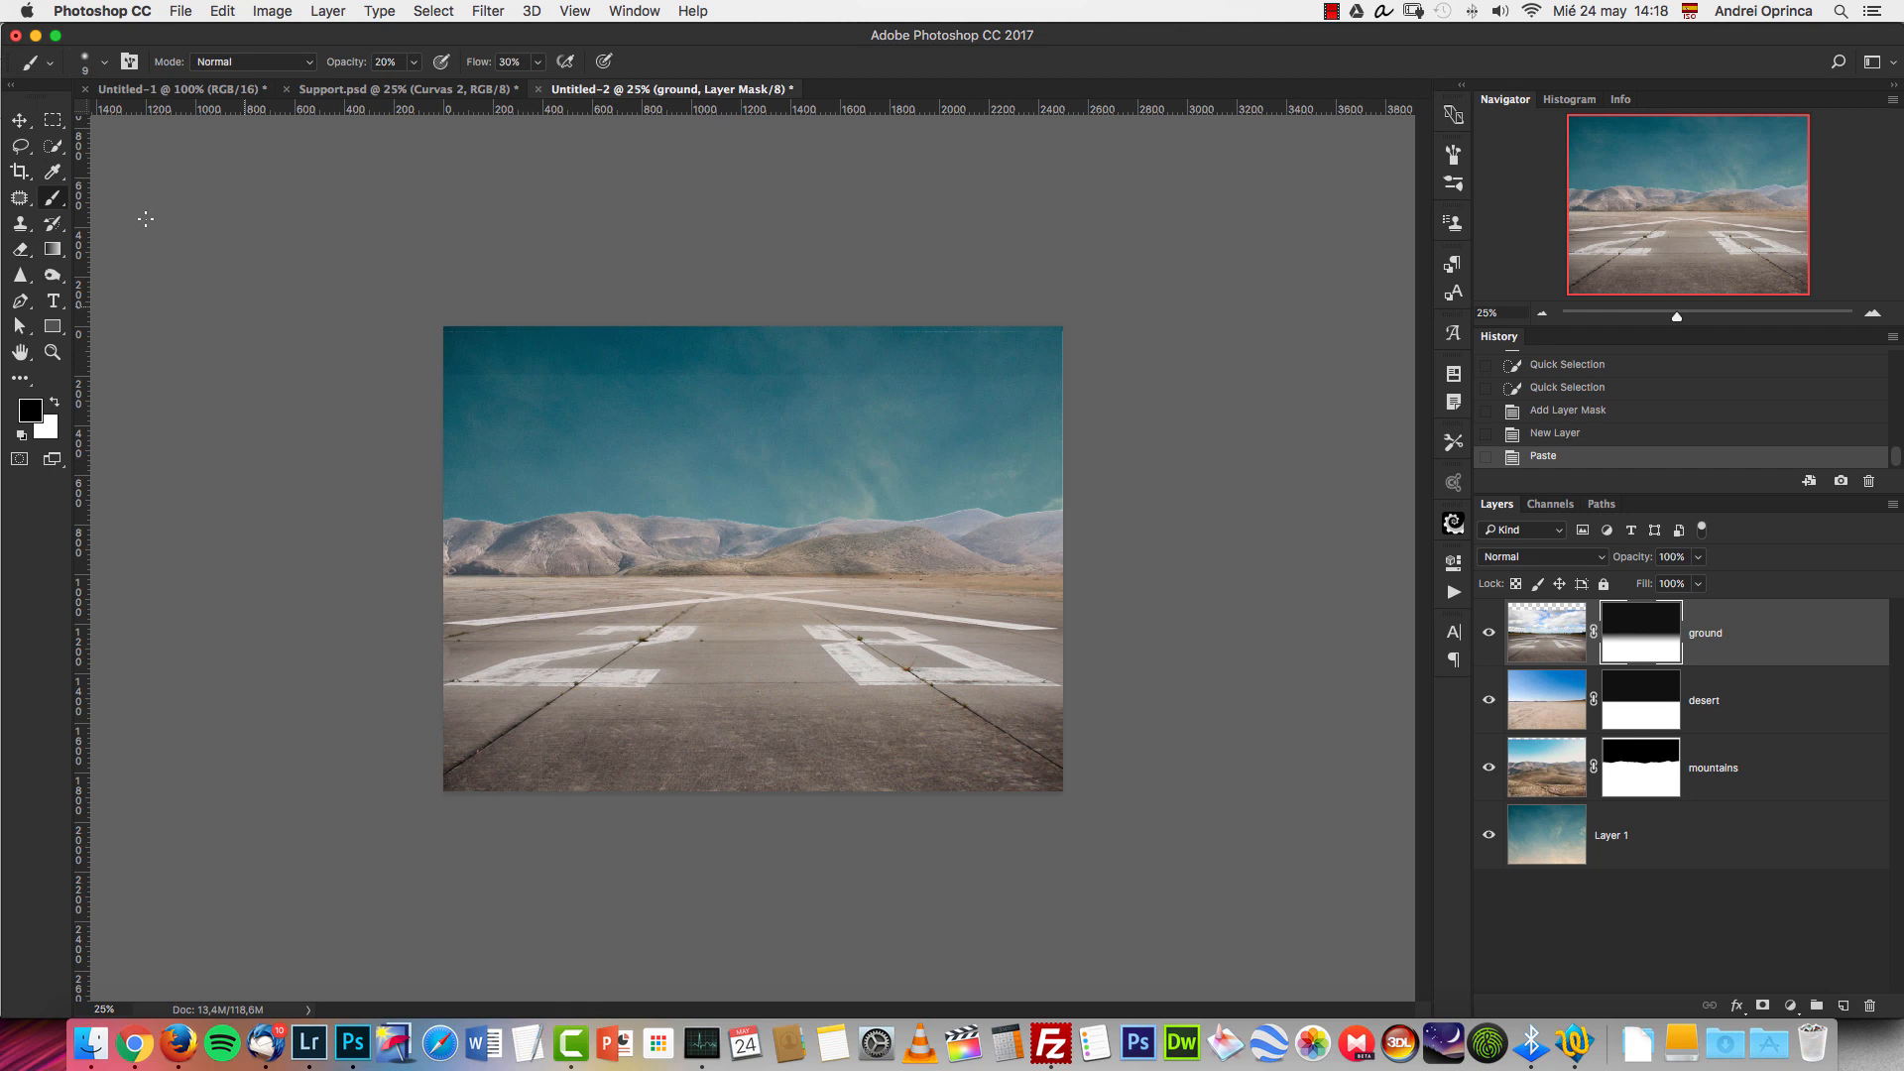
{"action": "left_click", "coordinate": [55, 256]}
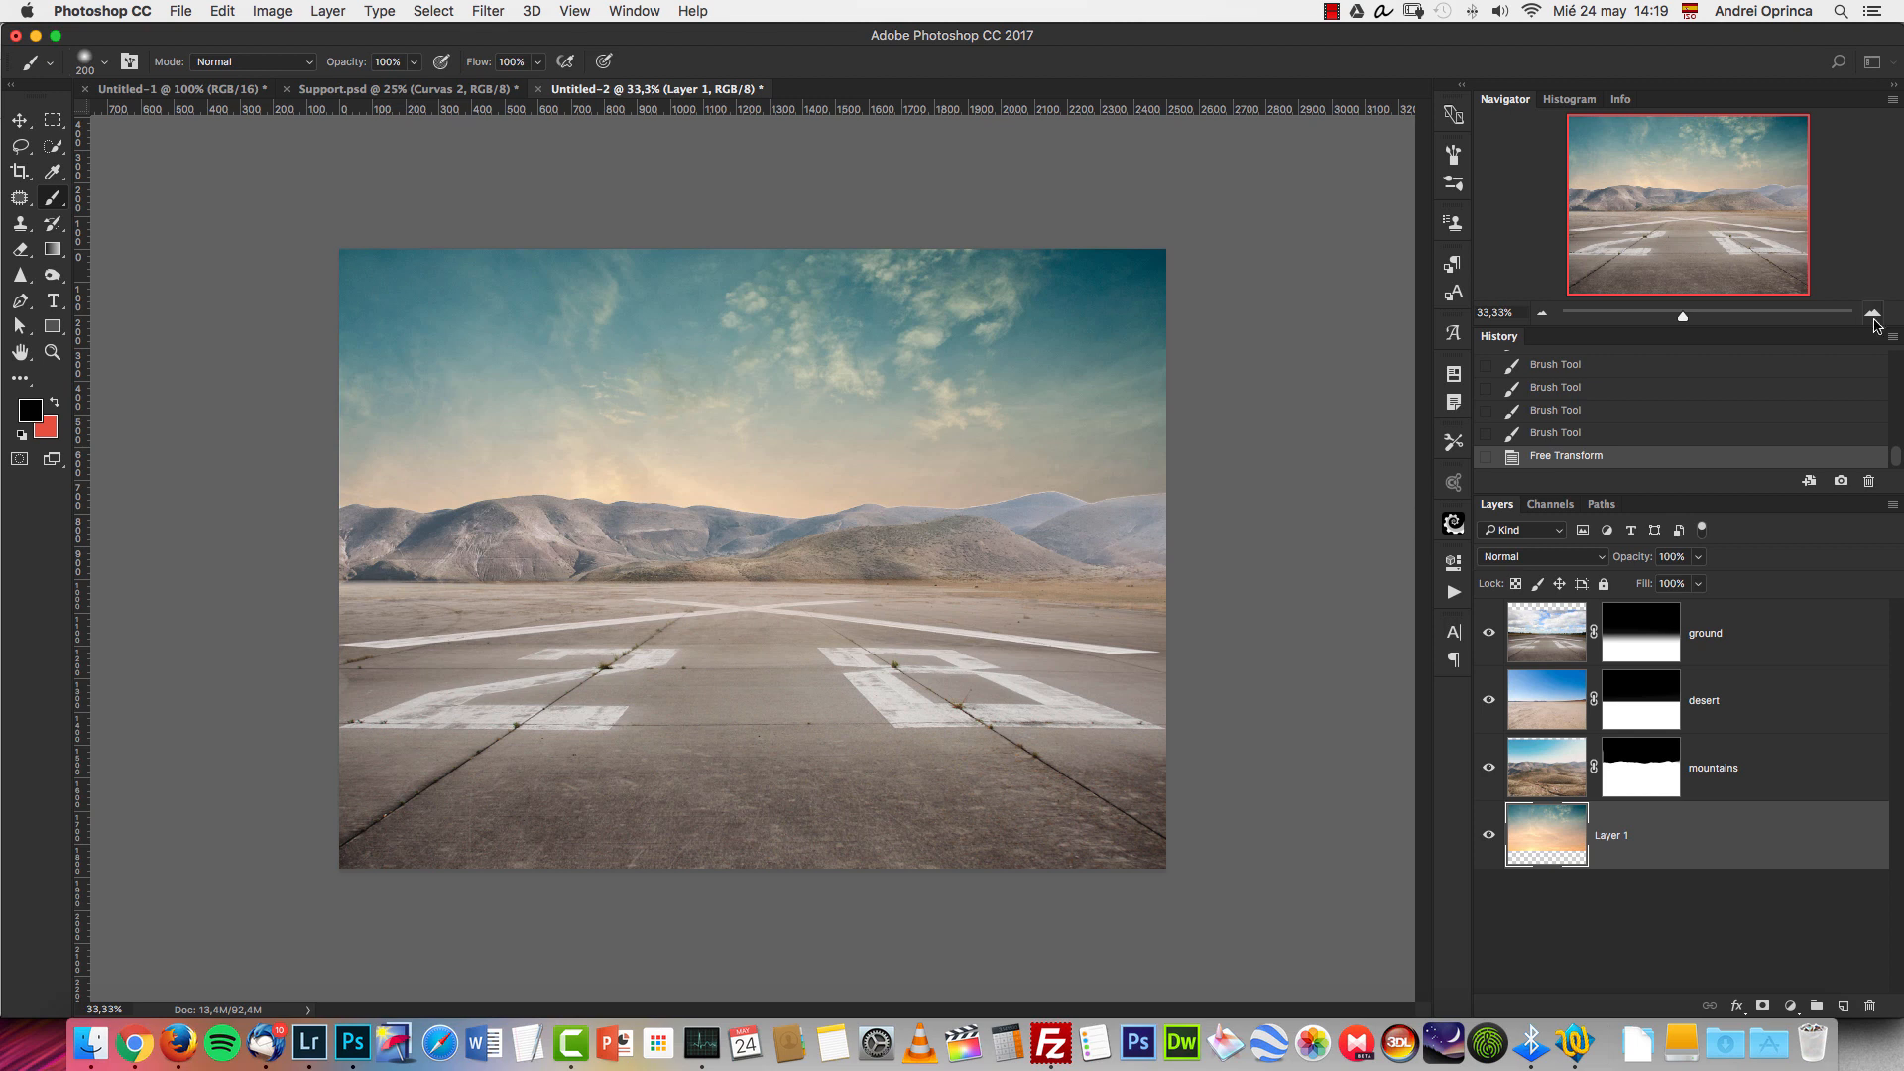
{"action": "left_click", "coordinate": [1873, 315]}
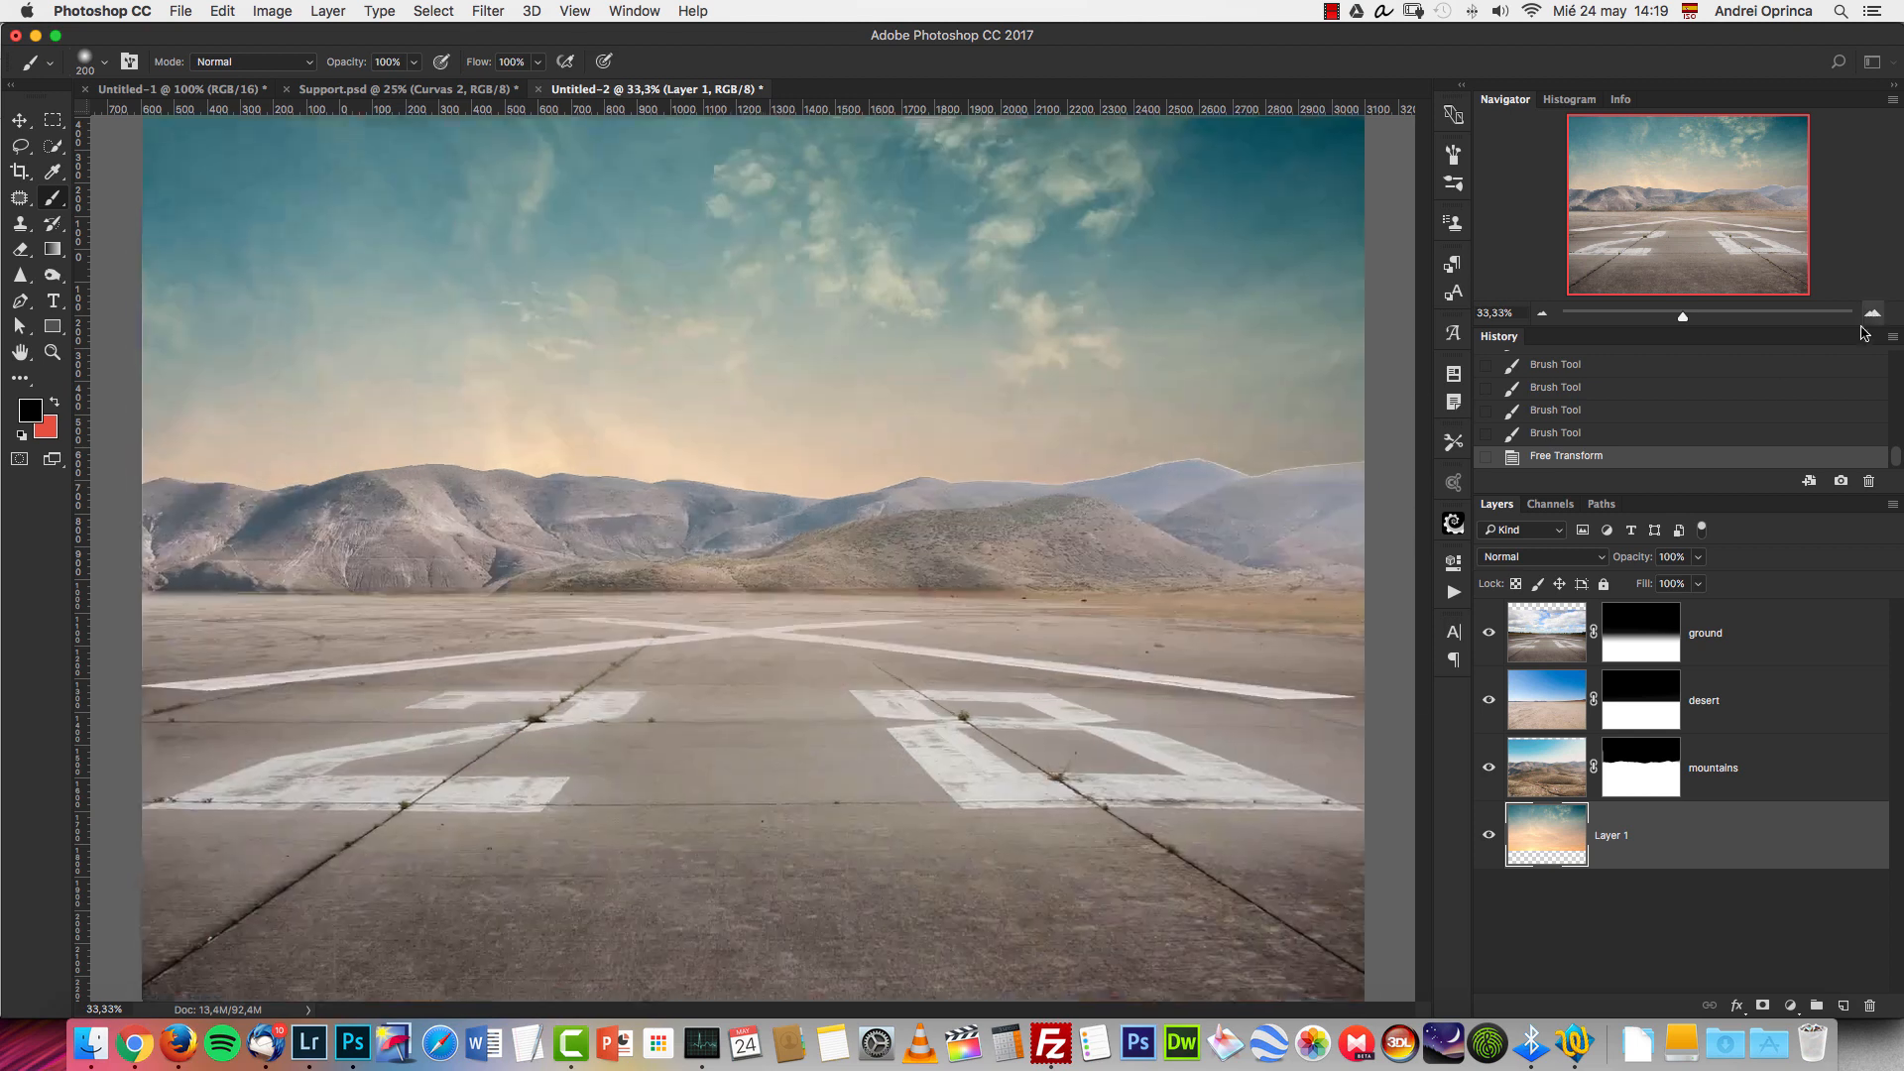
{"action": "left_click", "coordinate": [1545, 315]}
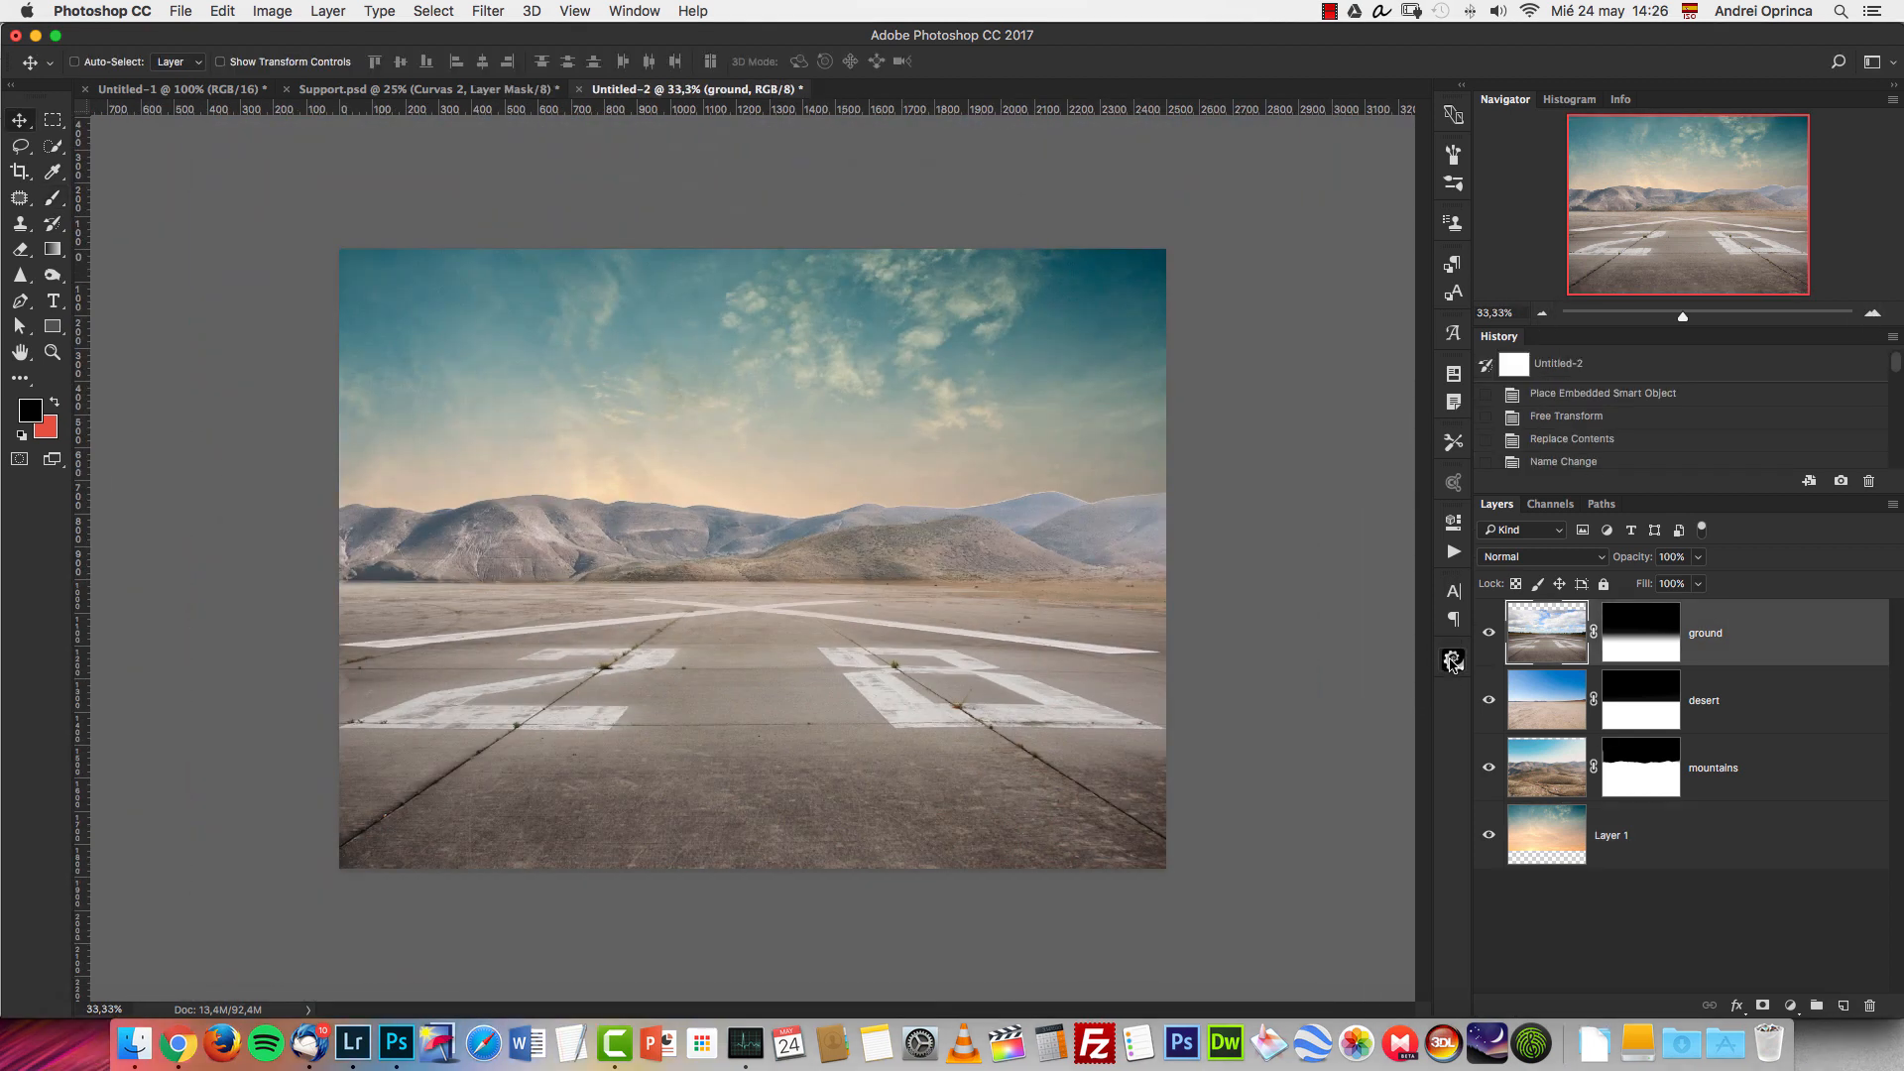
Look through the Police Manip collection of PixelSquid objects and close it.
{"action": "left_click", "coordinate": [1452, 662]}
{"action": "mouse_move", "coordinate": [1418, 550]}
{"action": "left_mouse_down"}
{"action": "mouse_move", "coordinate": [1421, 649]}
{"action": "mouse_move", "coordinate": [1420, 541]}
{"action": "left_mouse_up"}
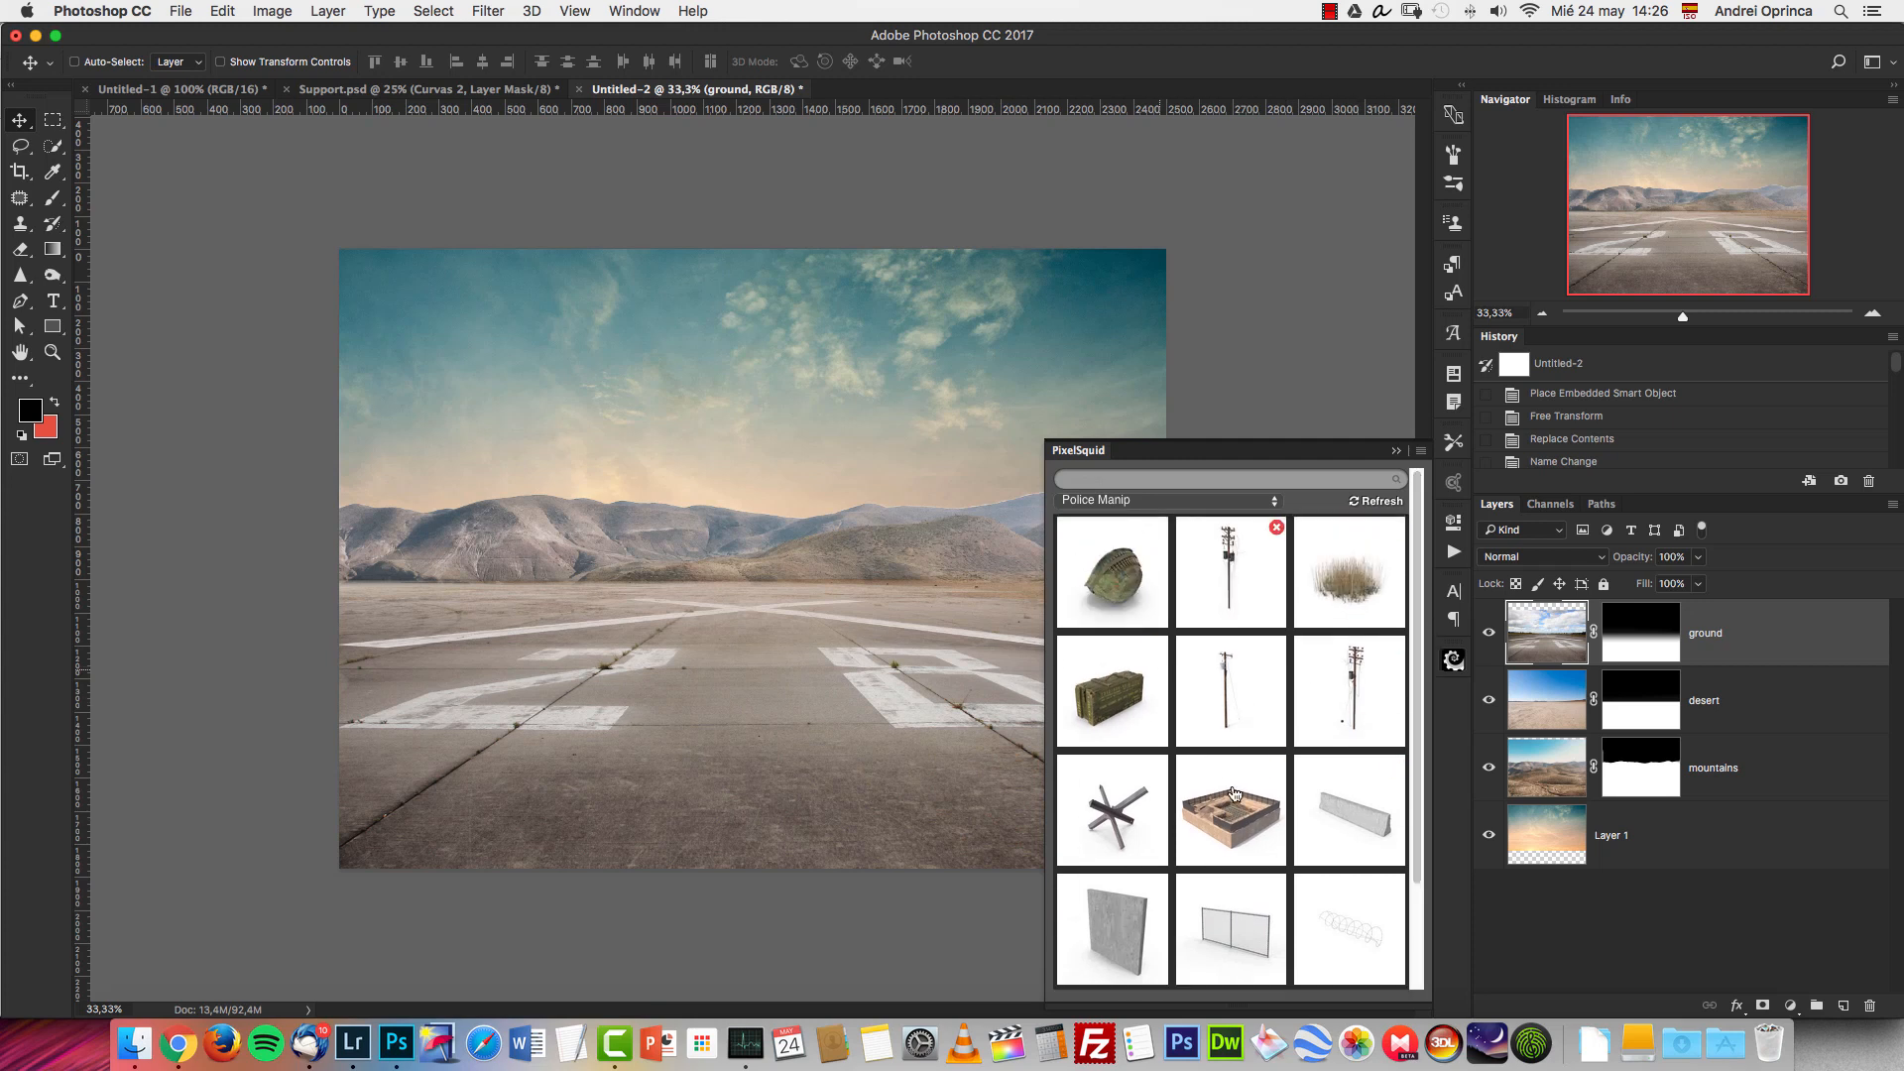
{"action": "left_click", "coordinate": [1397, 452]}
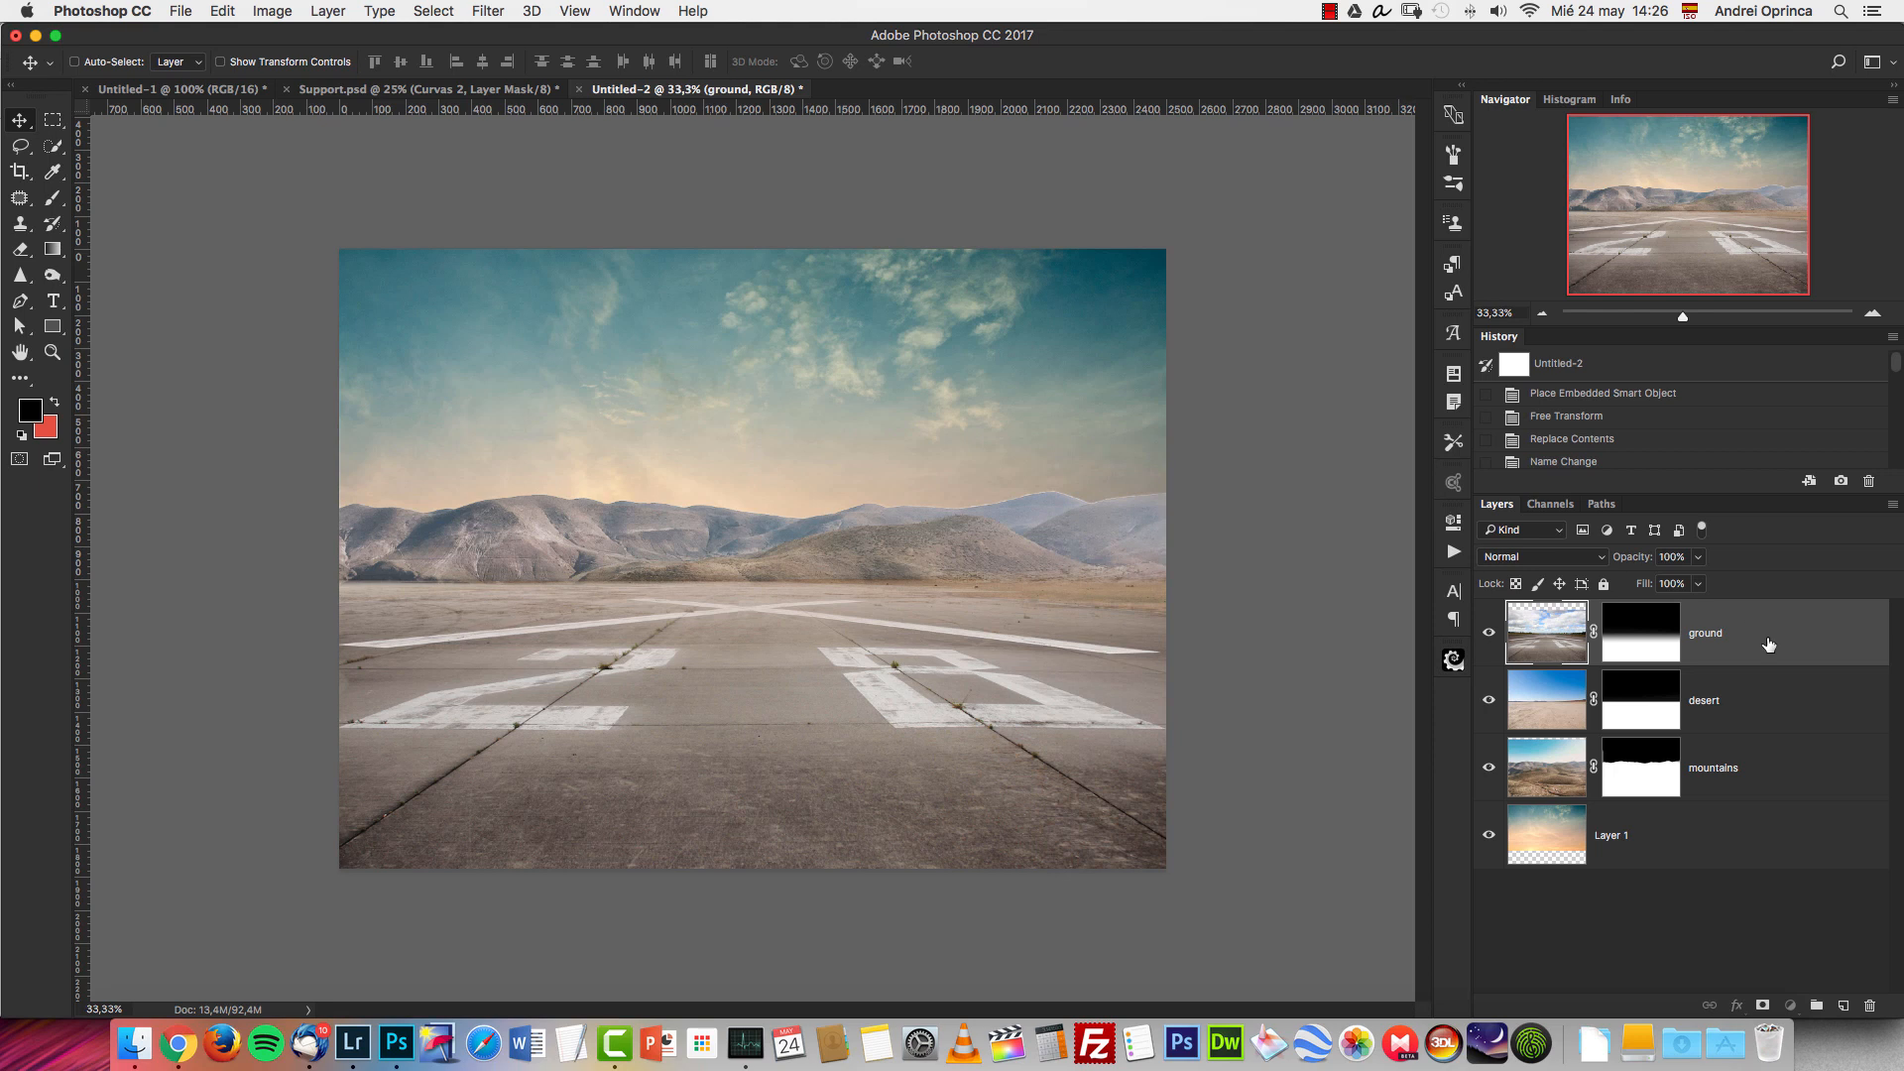
Cut the entire image from concrete-wall.png, close that file without saving, and paste the wall above the ground layer.
{"action": "key", "text": "super+o"}
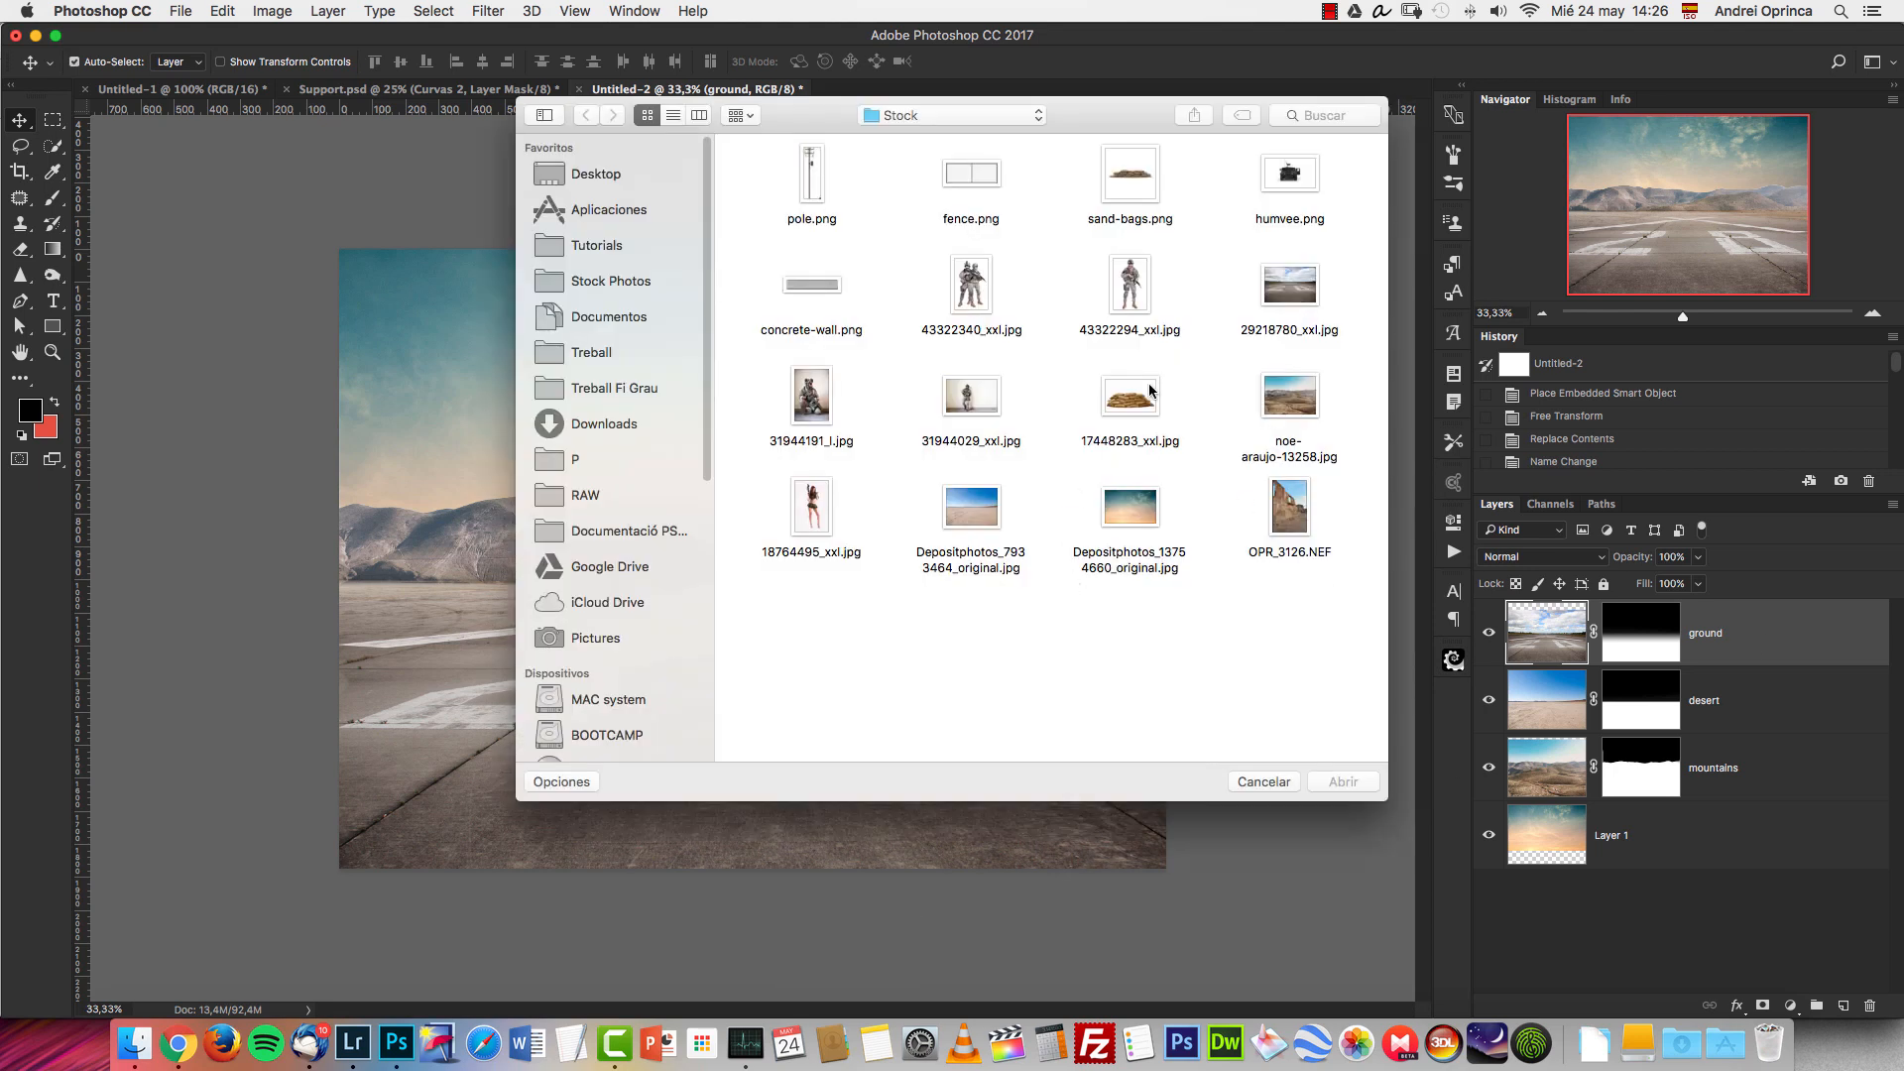
{"action": "left_click", "coordinate": [834, 301]}
{"action": "left_click", "coordinate": [1341, 781]}
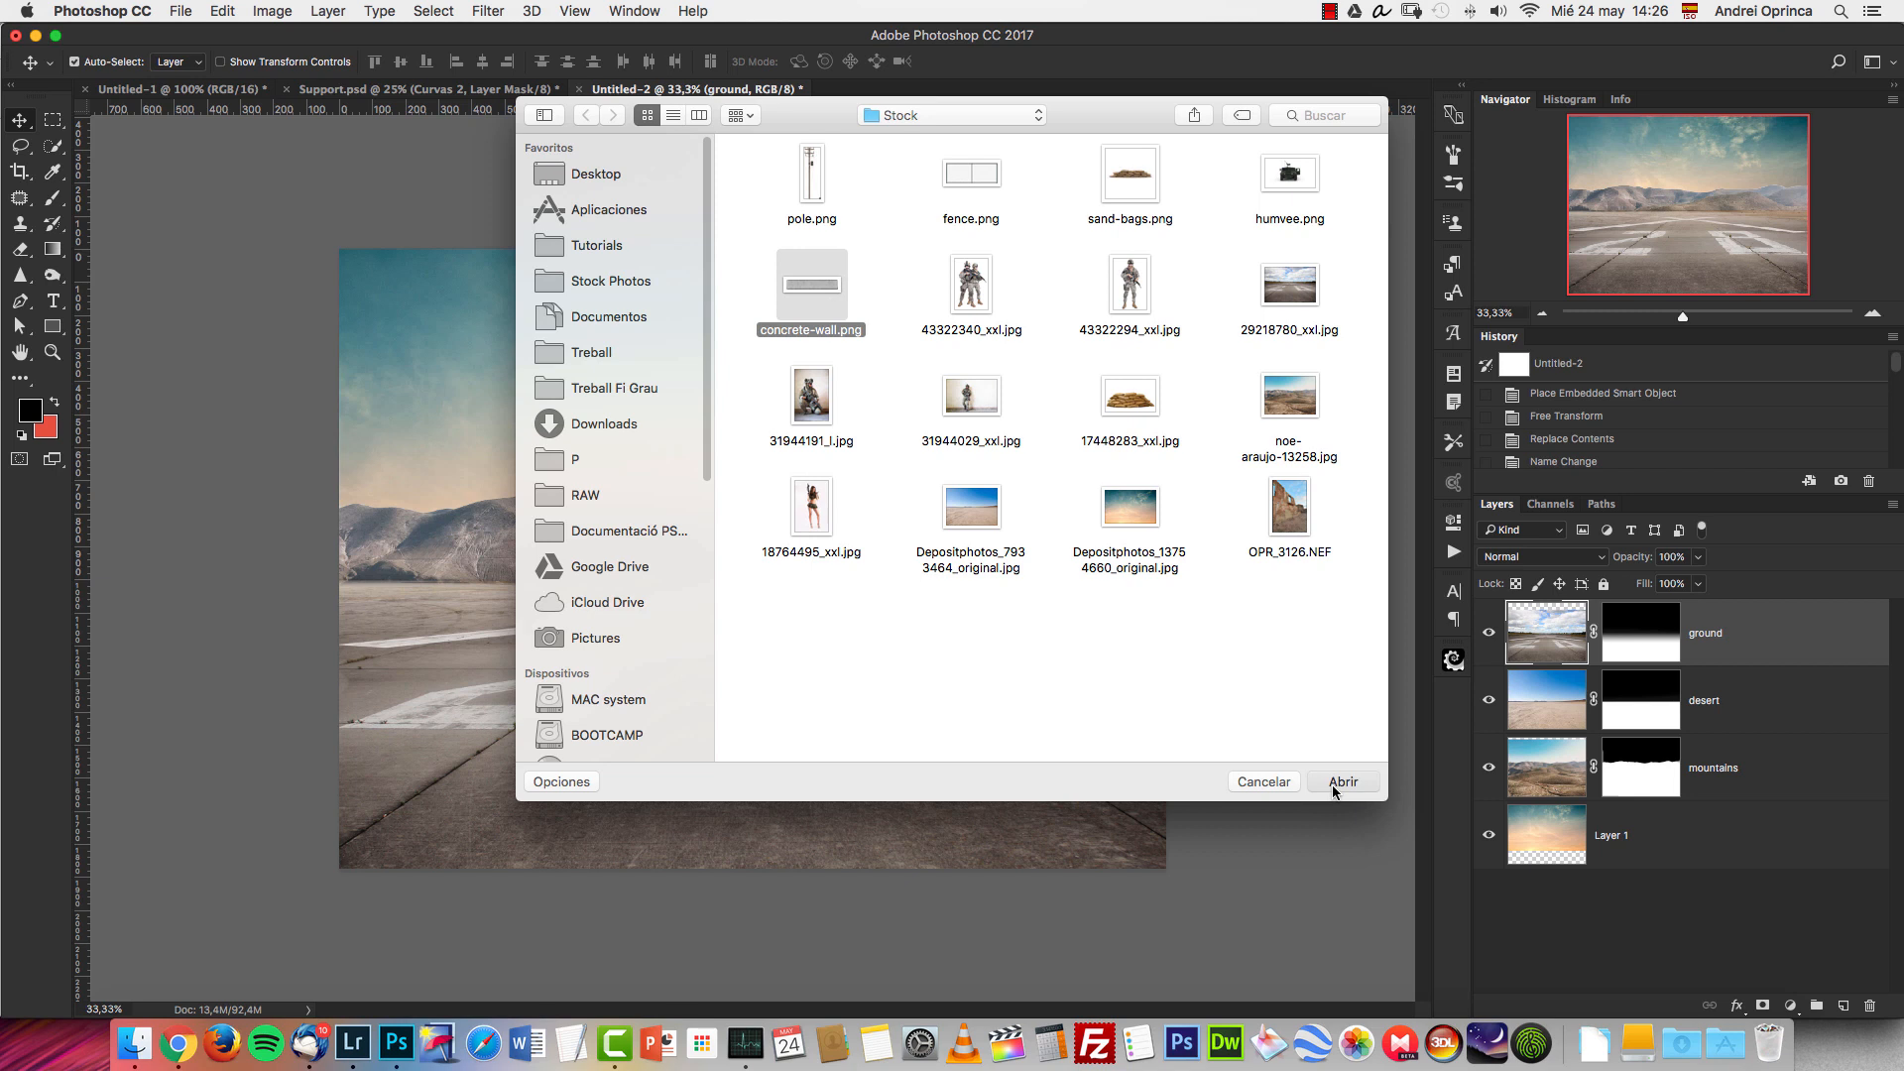
{"action": "key", "text": "super+a"}
{"action": "key", "text": "super+x"}
{"action": "key", "text": "super+w"}
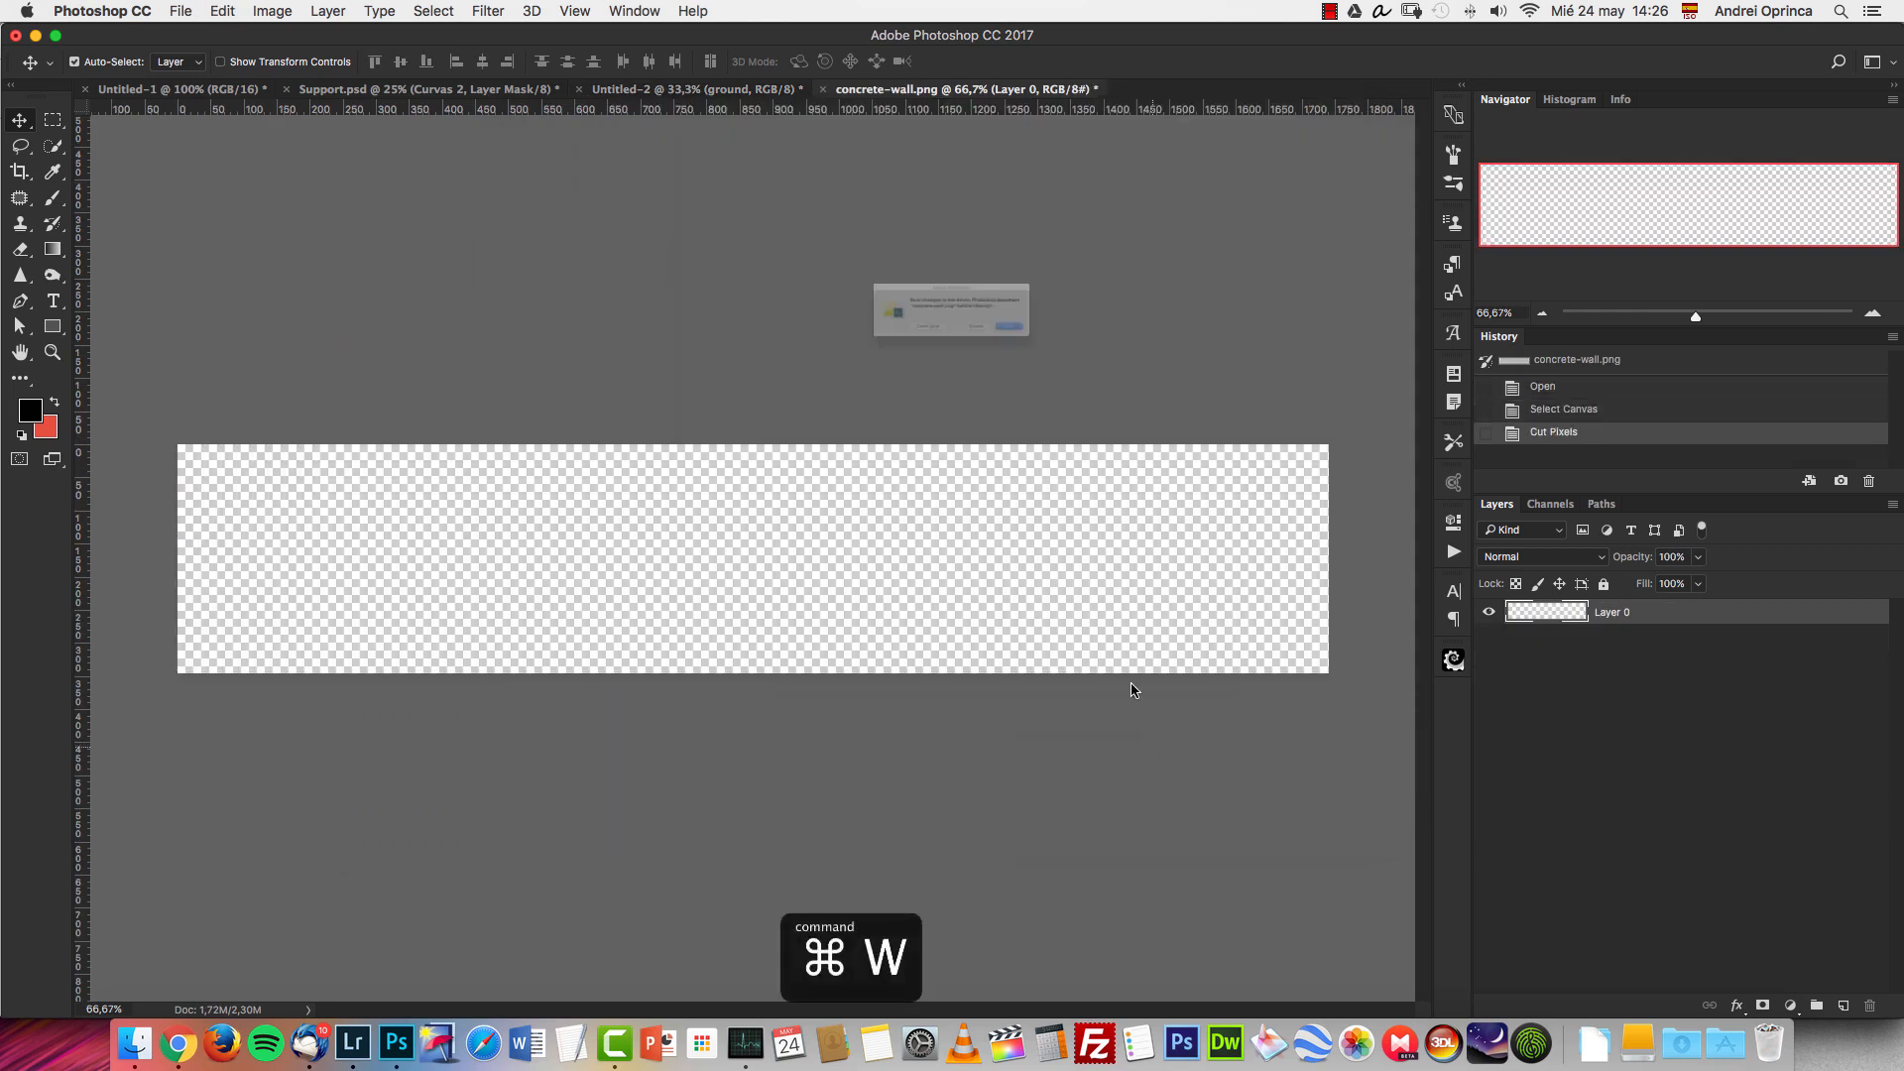
{"action": "key", "text": "super+d"}
{"action": "key", "text": "super+v"}
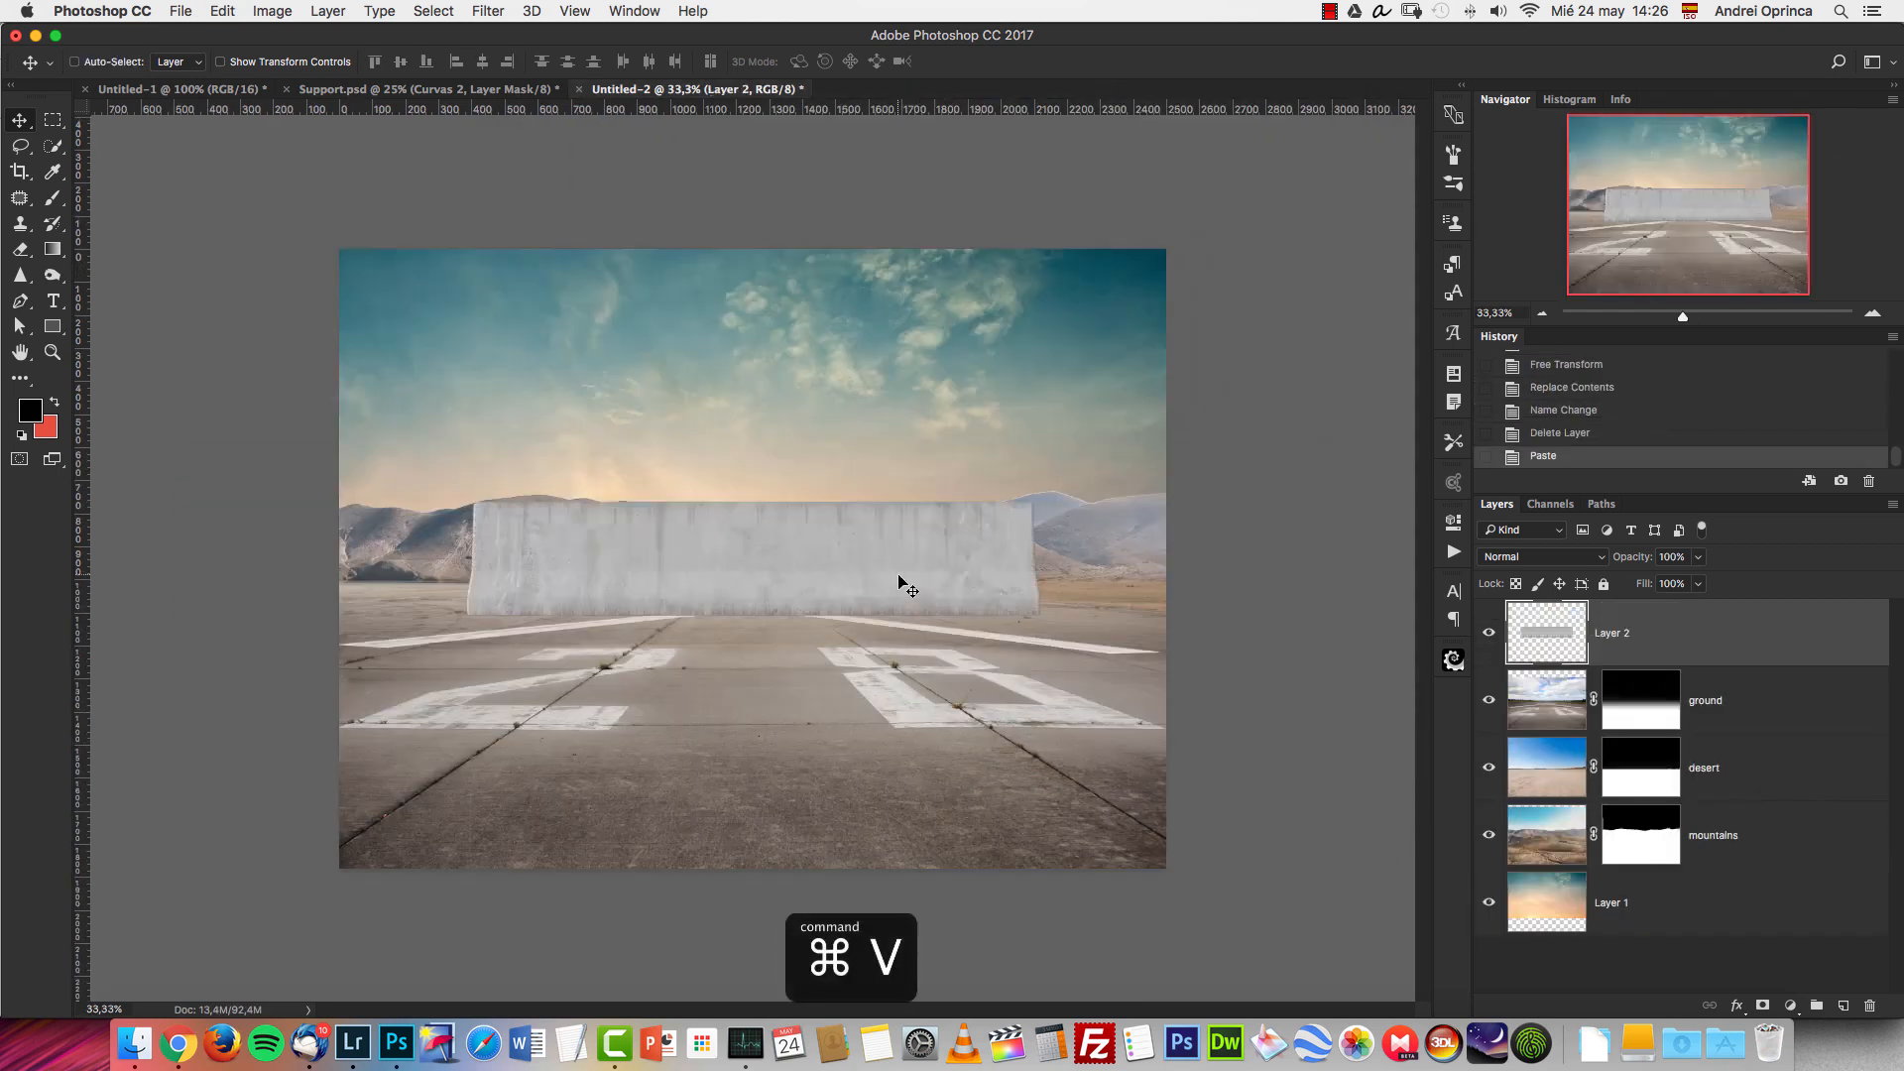
{"action": "key", "text": "super+t"}
{"action": "left_click_drag", "start_coordinate": [1039, 503], "coordinate": [570, 612]}
{"action": "key", "text": "Escape"}
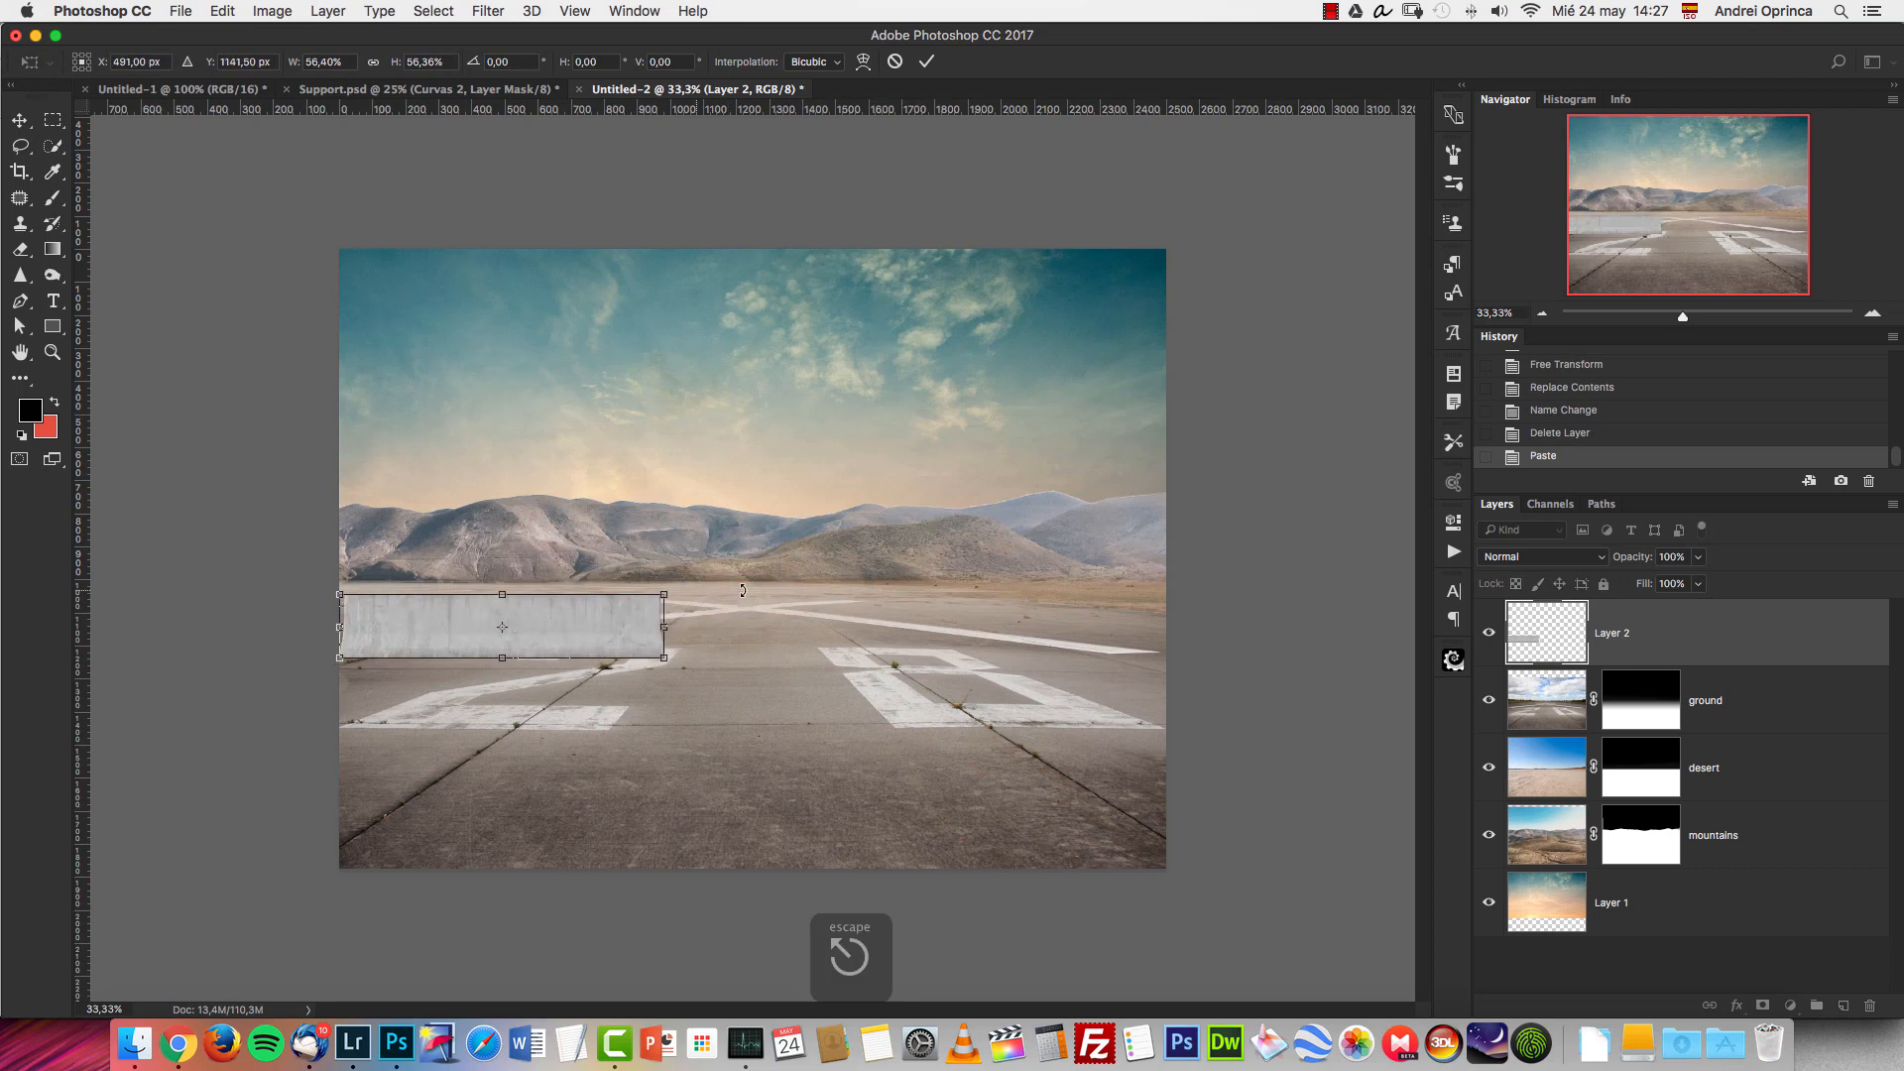
Convert the concrete wall layer to a Smart Object and scale it to about 57%, placed at the canvas's left edge below the hills.
{"action": "right_click", "coordinate": [1682, 625]}
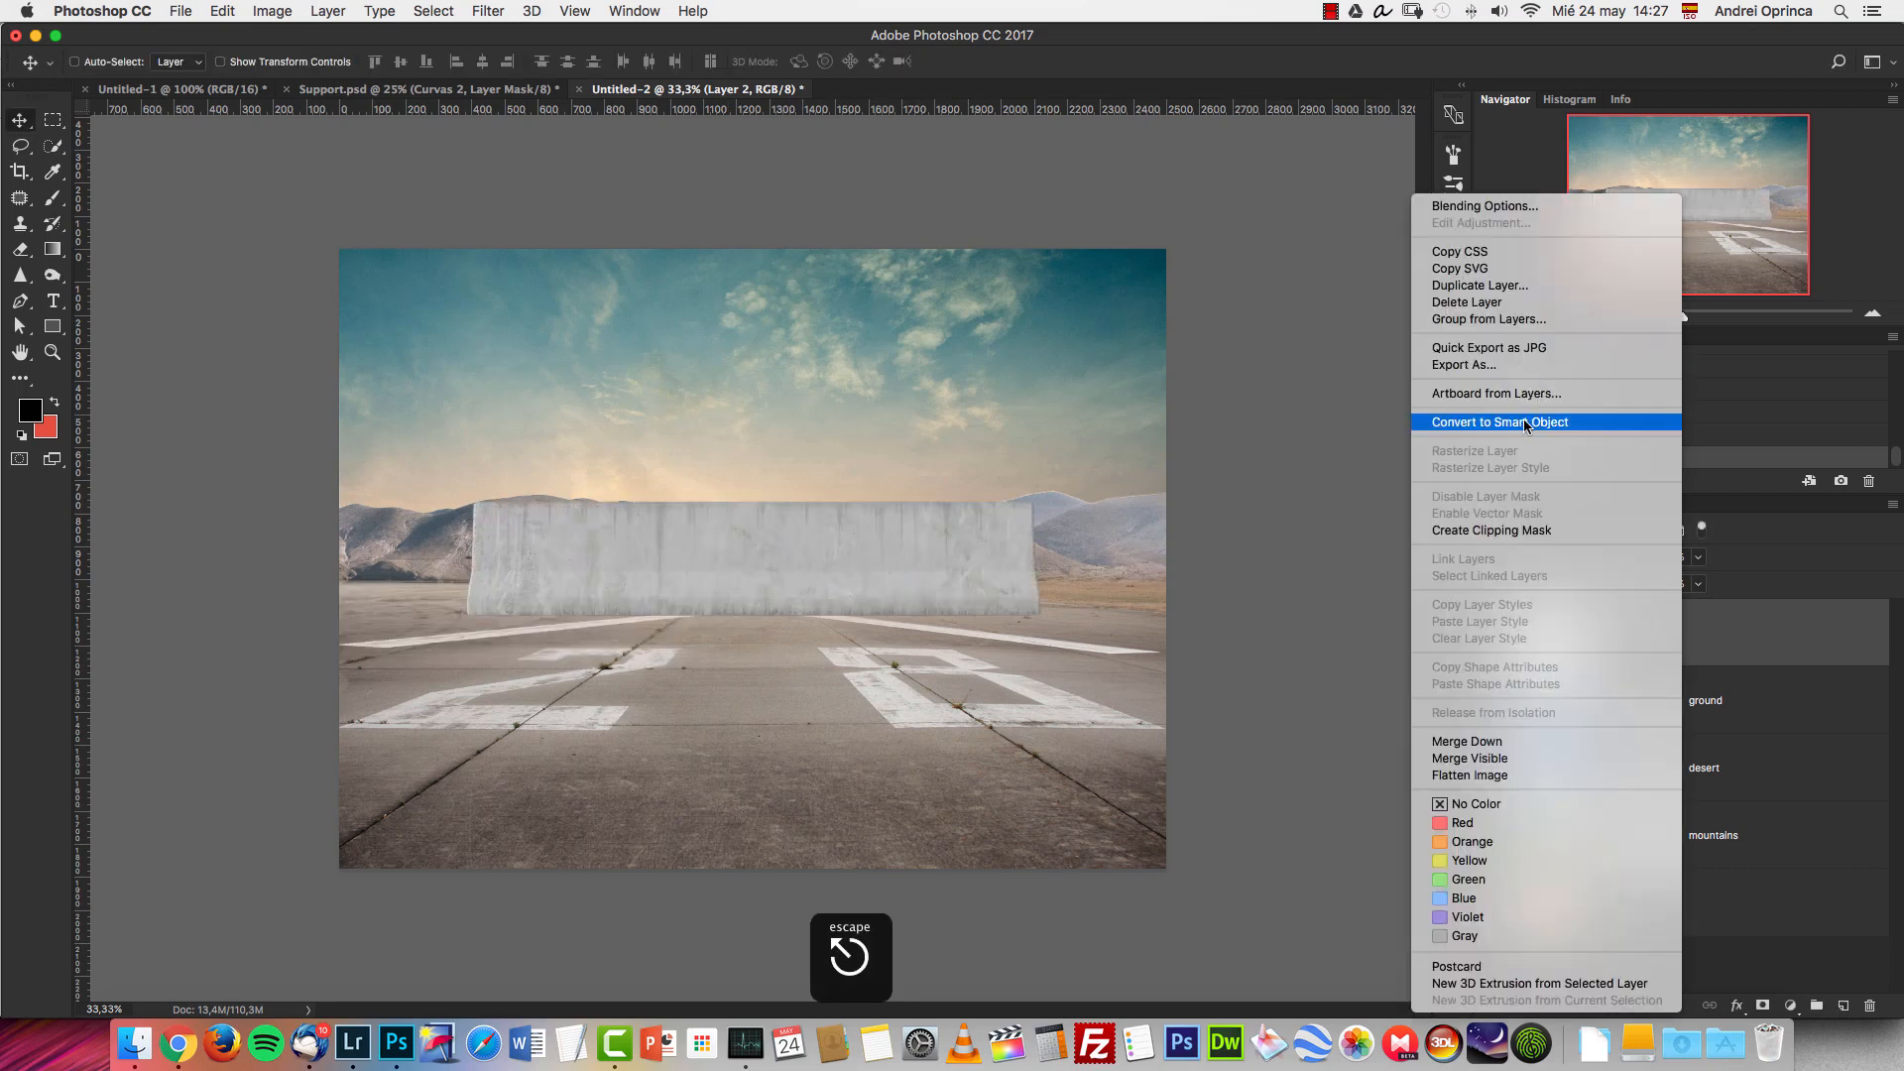
{"action": "left_click", "coordinate": [1524, 419]}
{"action": "key", "text": "super+t"}
{"action": "left_click_drag", "start_coordinate": [1038, 502], "coordinate": [611, 622]}
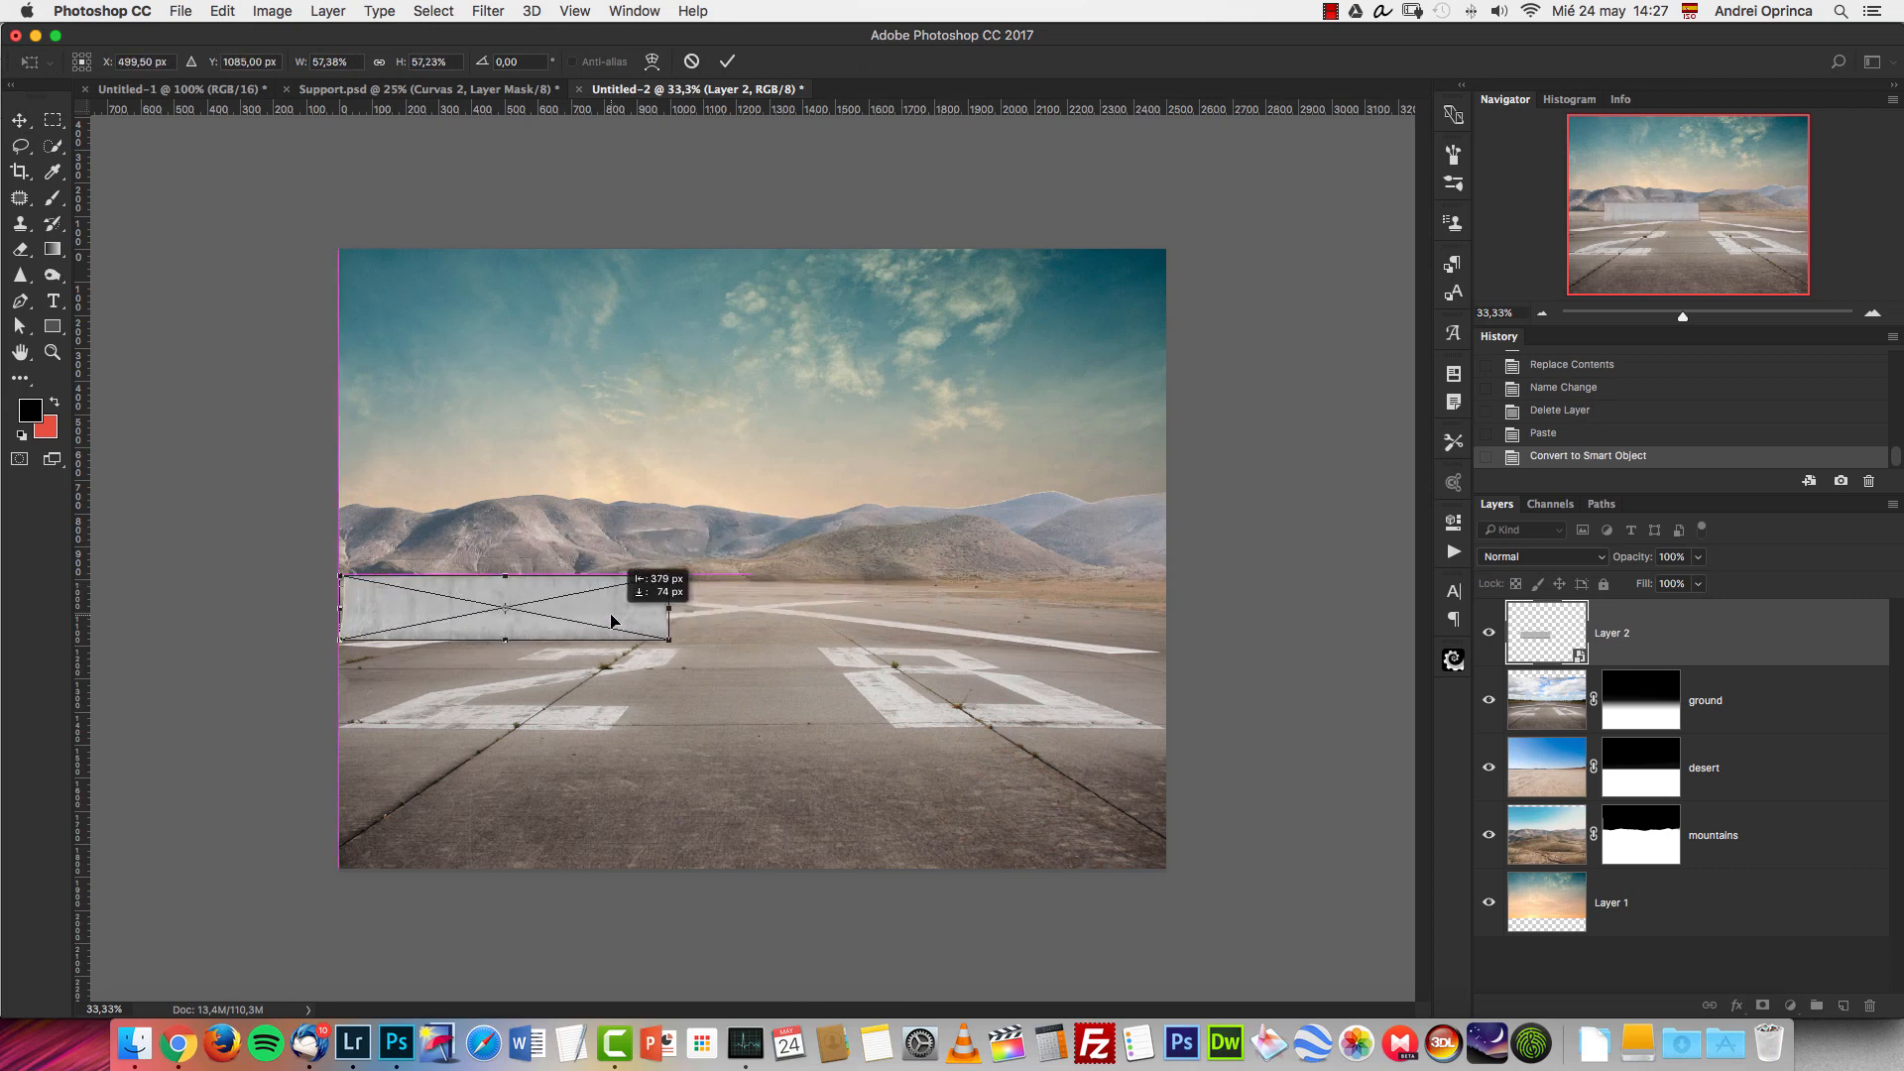
{"action": "key", "text": "Return"}
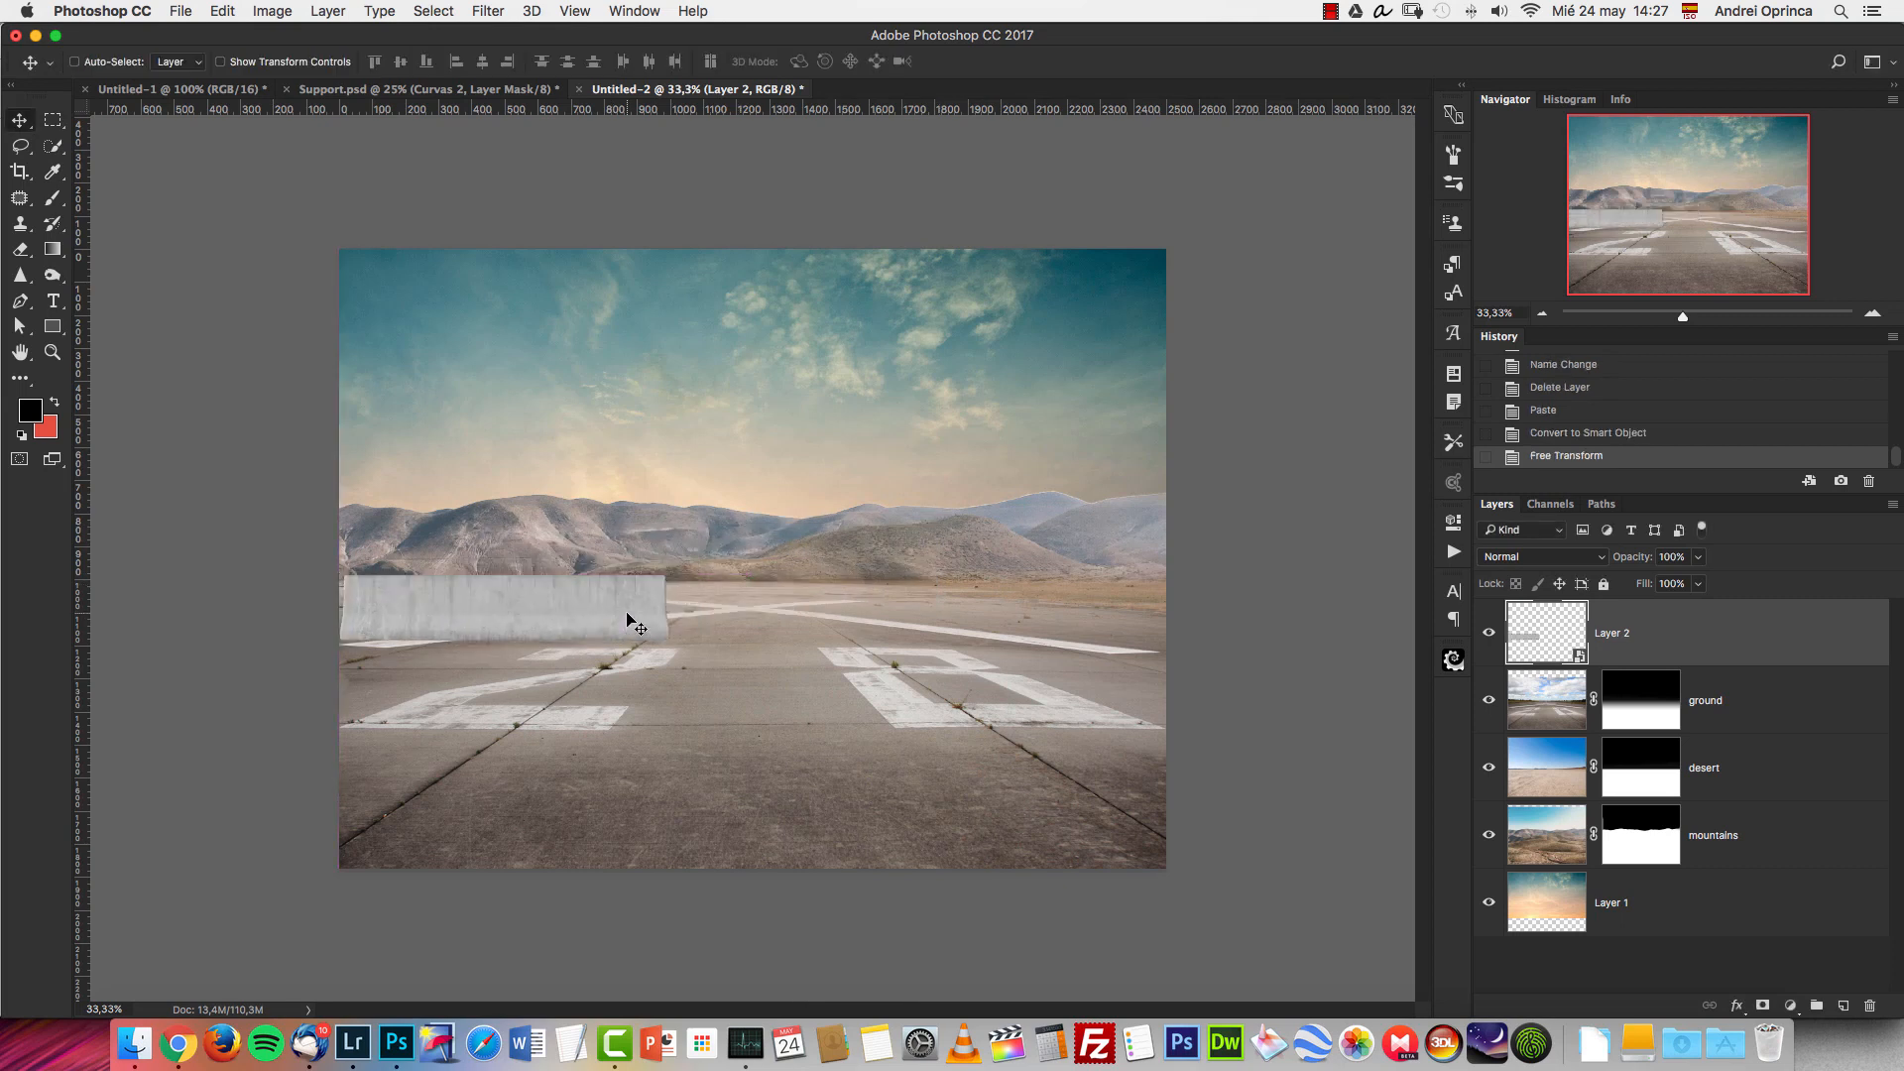
Duplicate the concrete wall, move the copy to the canvas's right edge, and shift the original wall slightly further left.
{"action": "key", "text": "super+j"}
{"action": "left_click_drag", "start_coordinate": [613, 605], "coordinate": [1242, 573]}
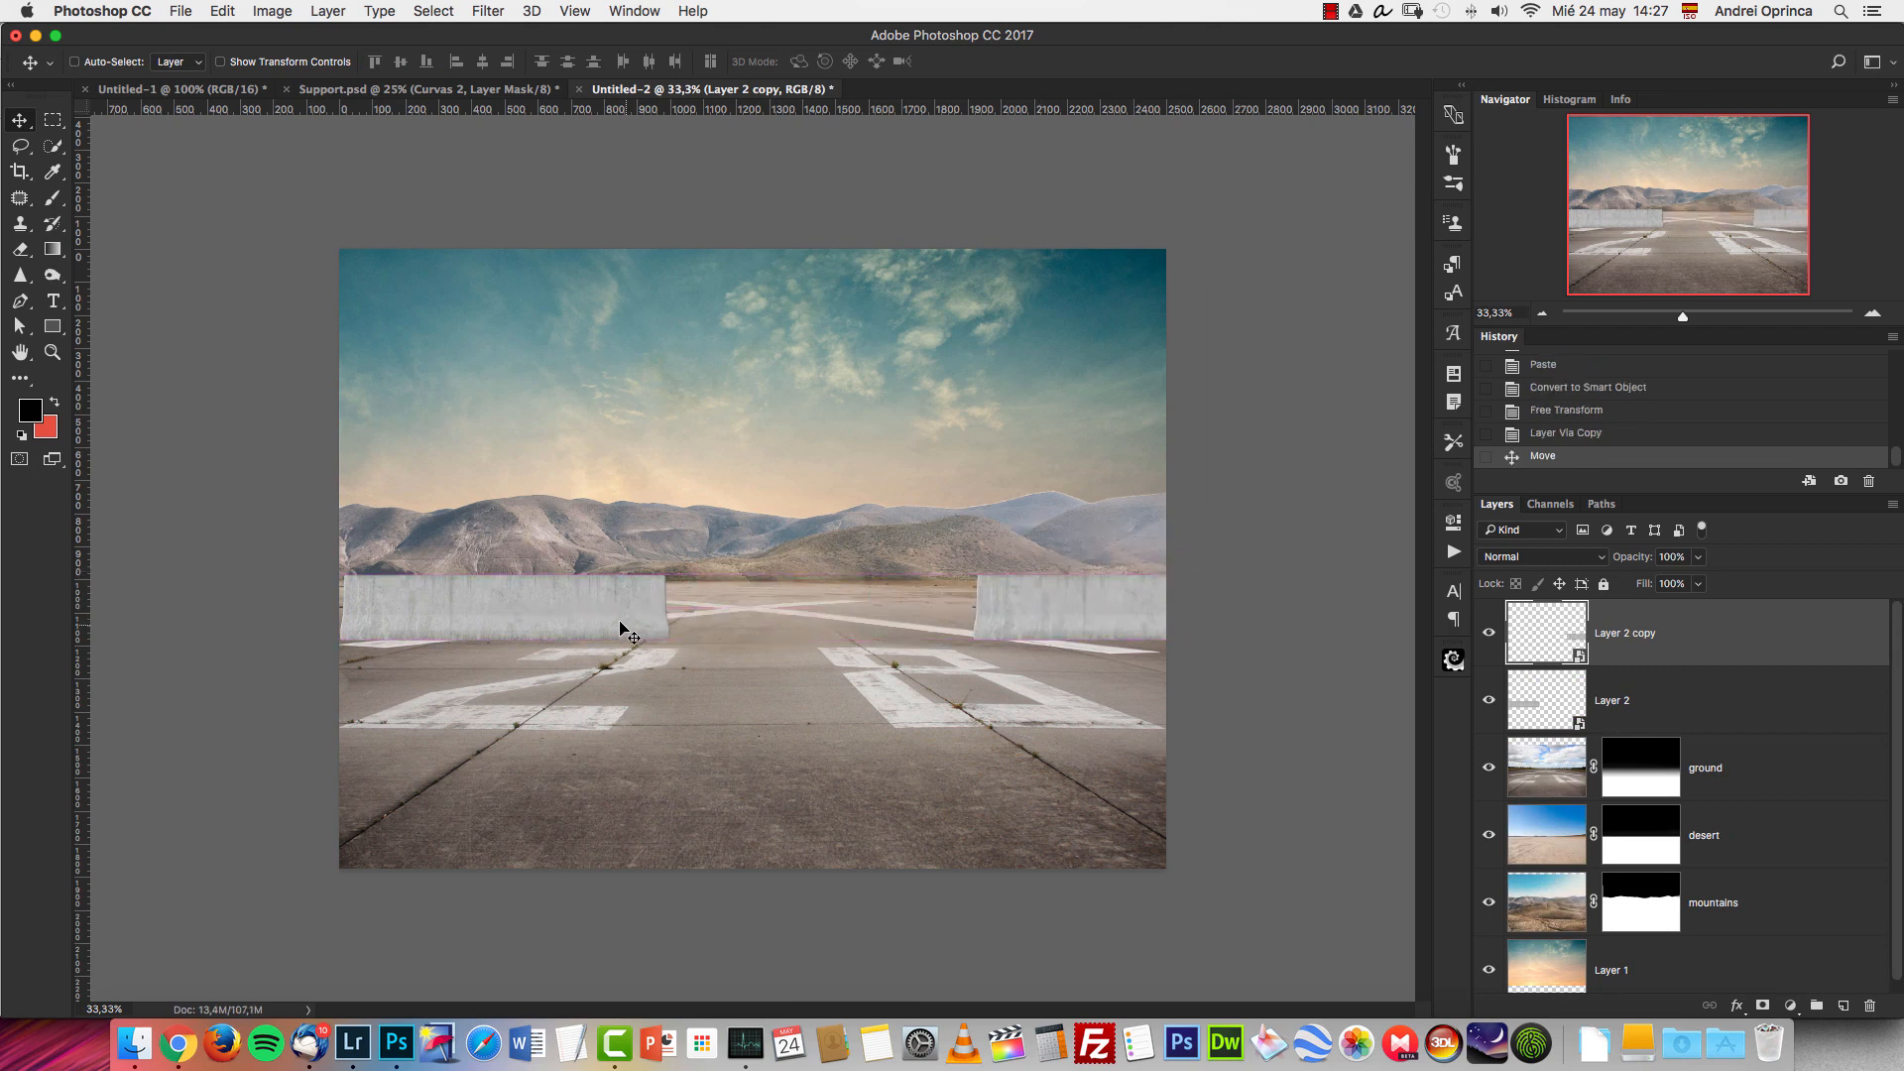
{"action": "left_click_drag", "start_coordinate": [629, 625], "coordinate": [610, 623]}
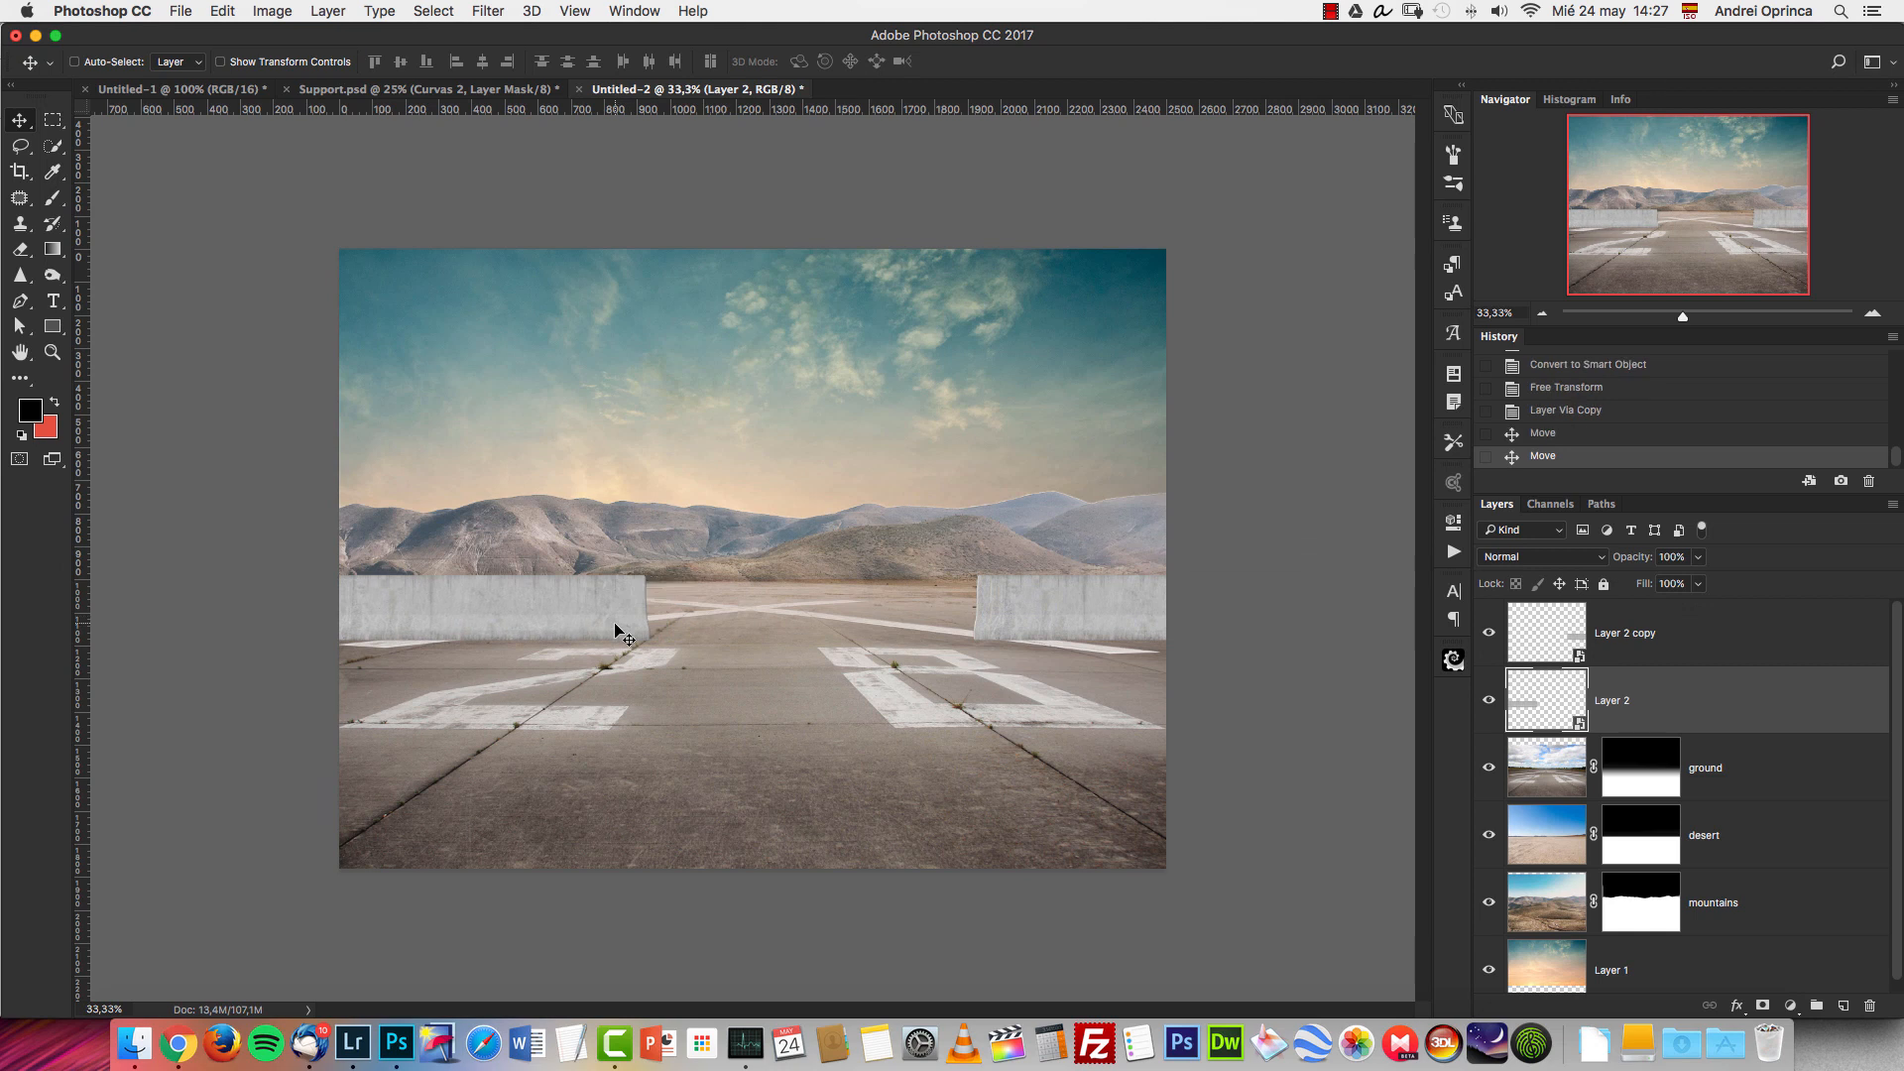
{"action": "left_click", "coordinate": [1873, 315]}
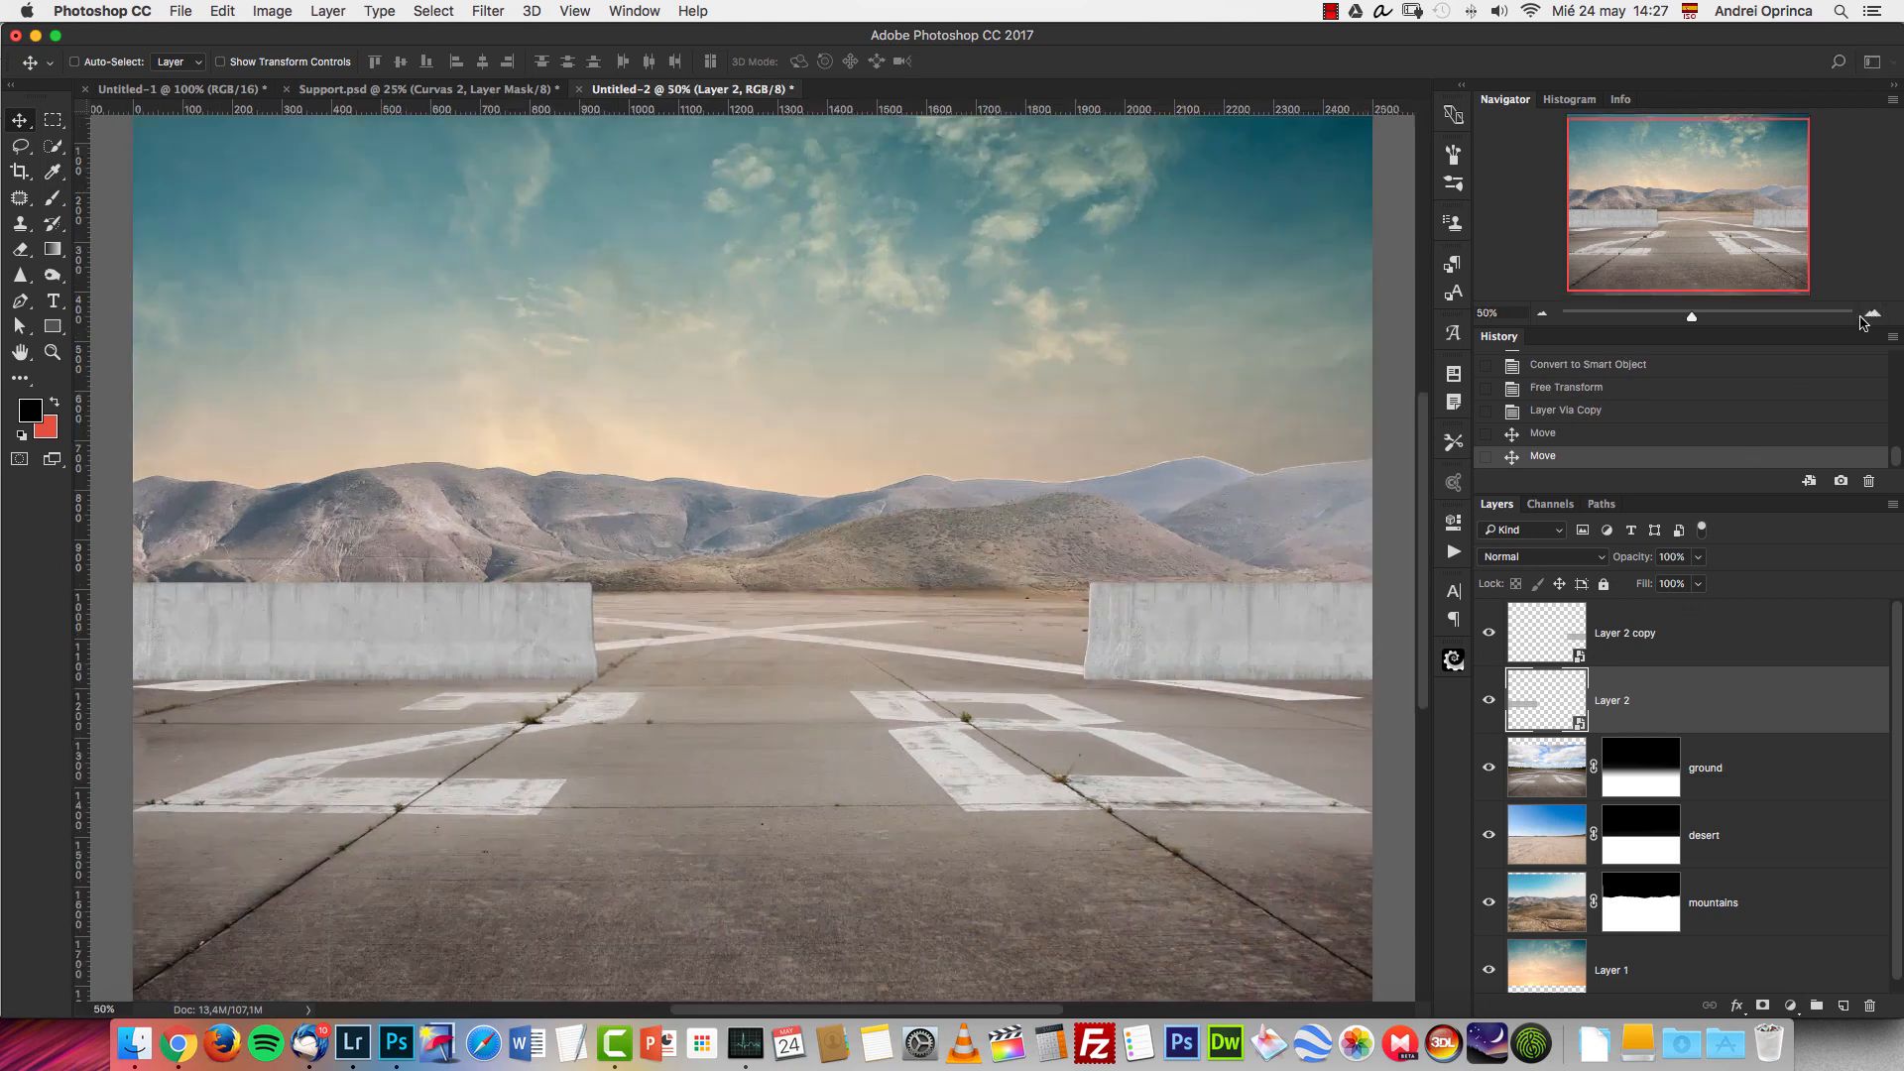
Open humvee.png from the Stock folder.
{"action": "key", "text": "ctrl+o"}
{"action": "left_click", "coordinate": [1264, 188]}
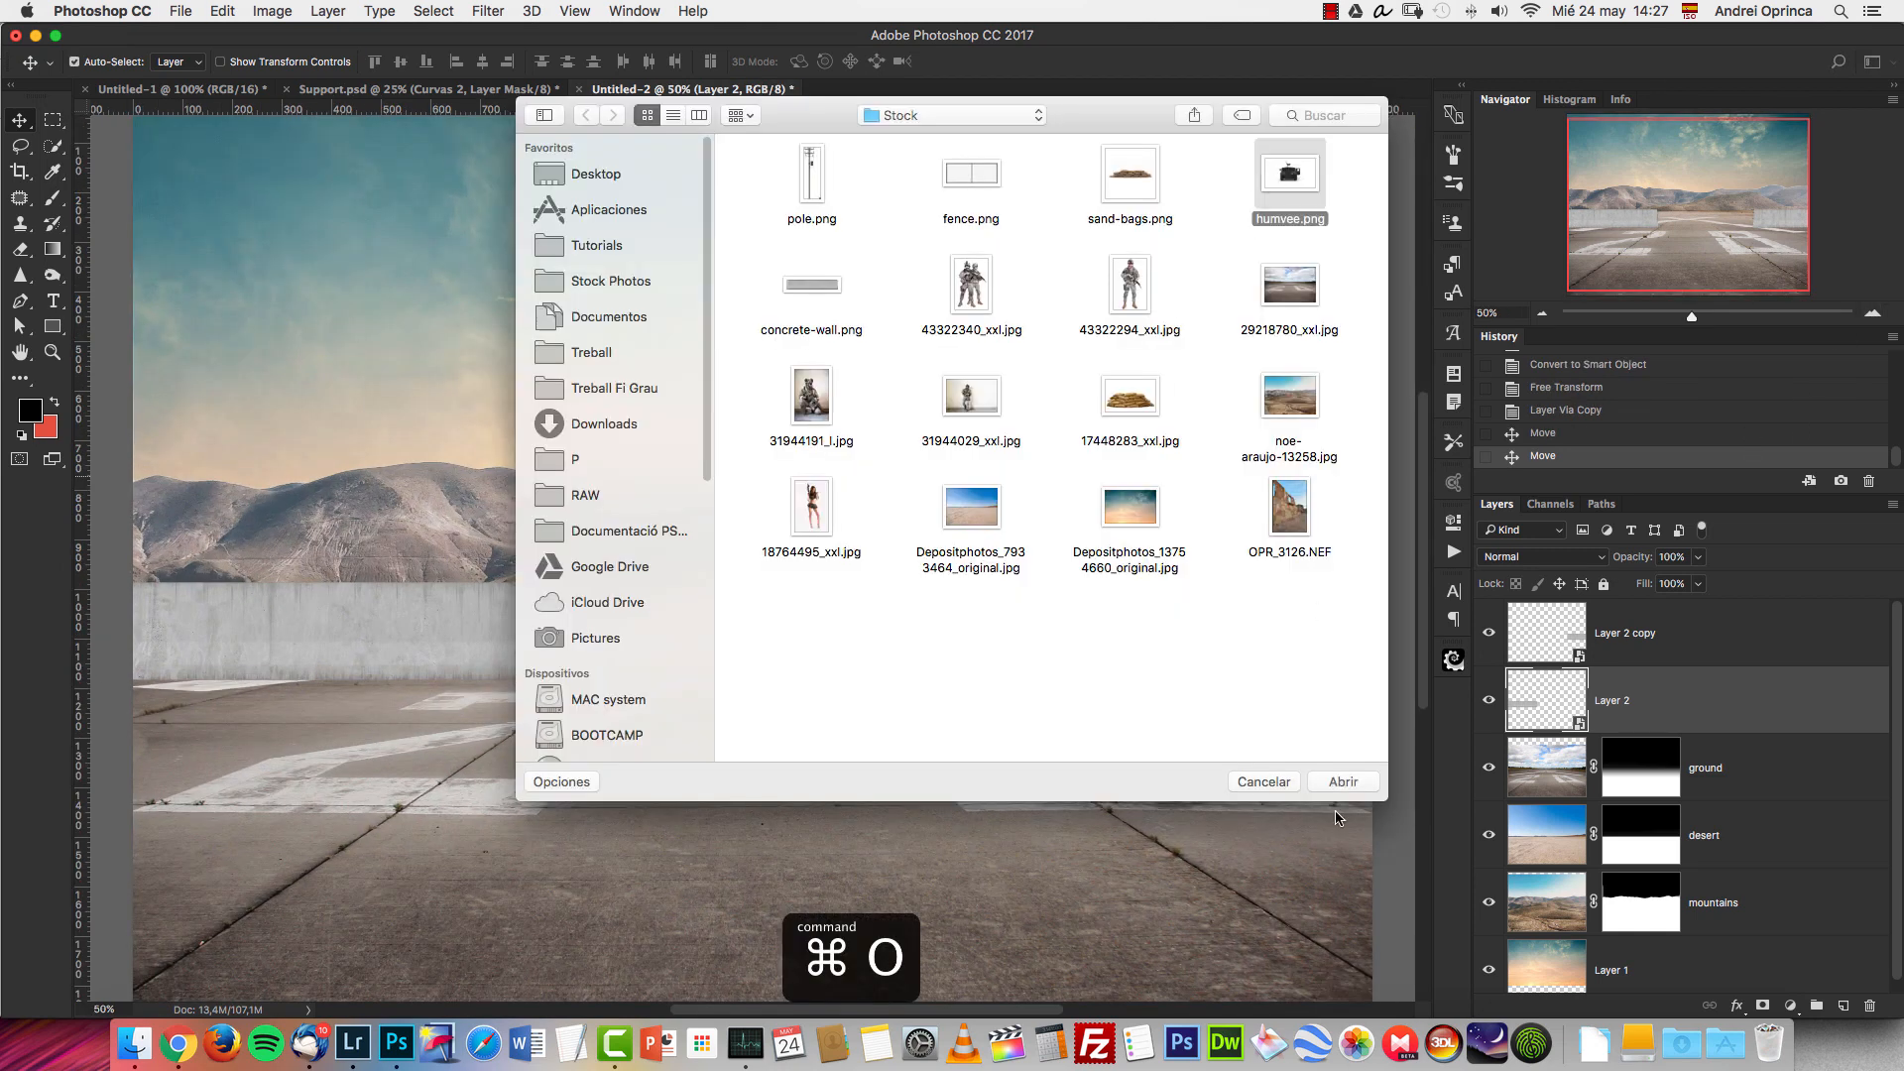
{"action": "left_click", "coordinate": [1345, 781]}
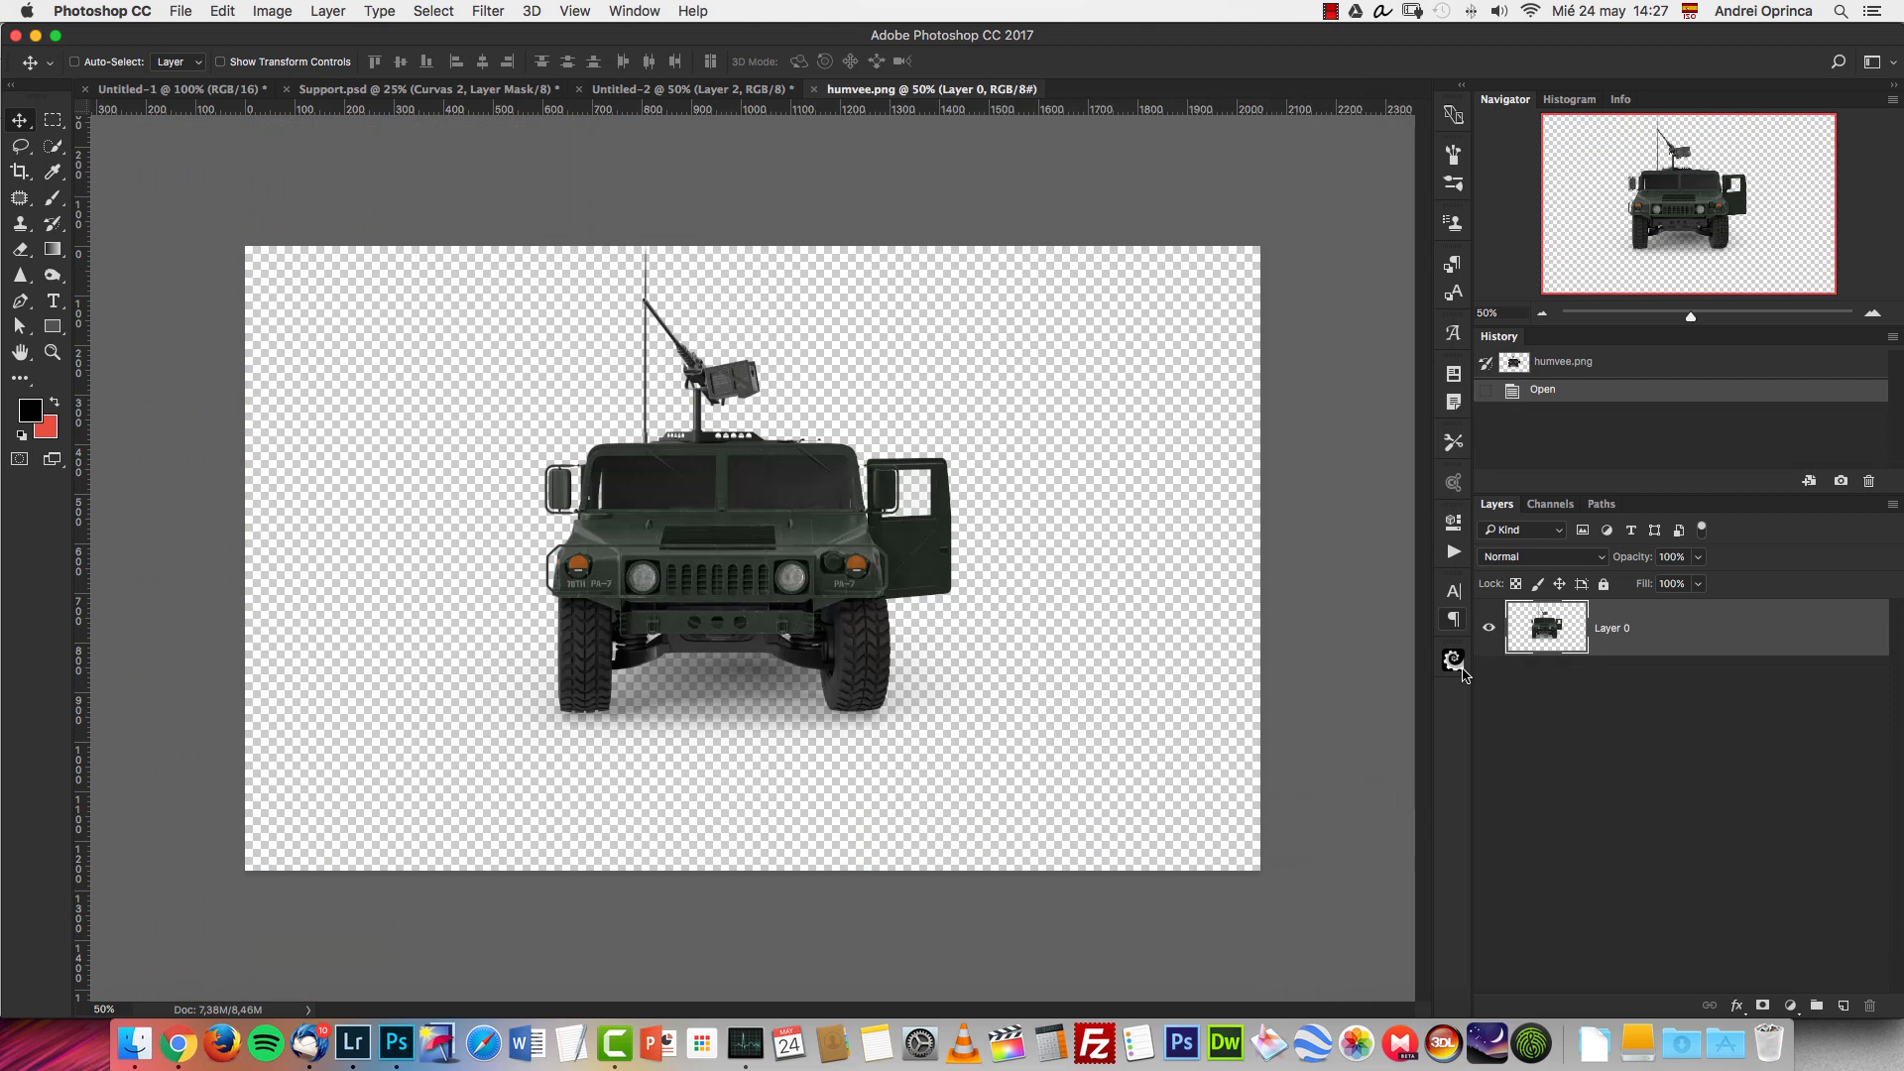
Look through the Workshop collection of PixelSquid objects for military vehicles.
{"action": "left_click", "coordinate": [1454, 661]}
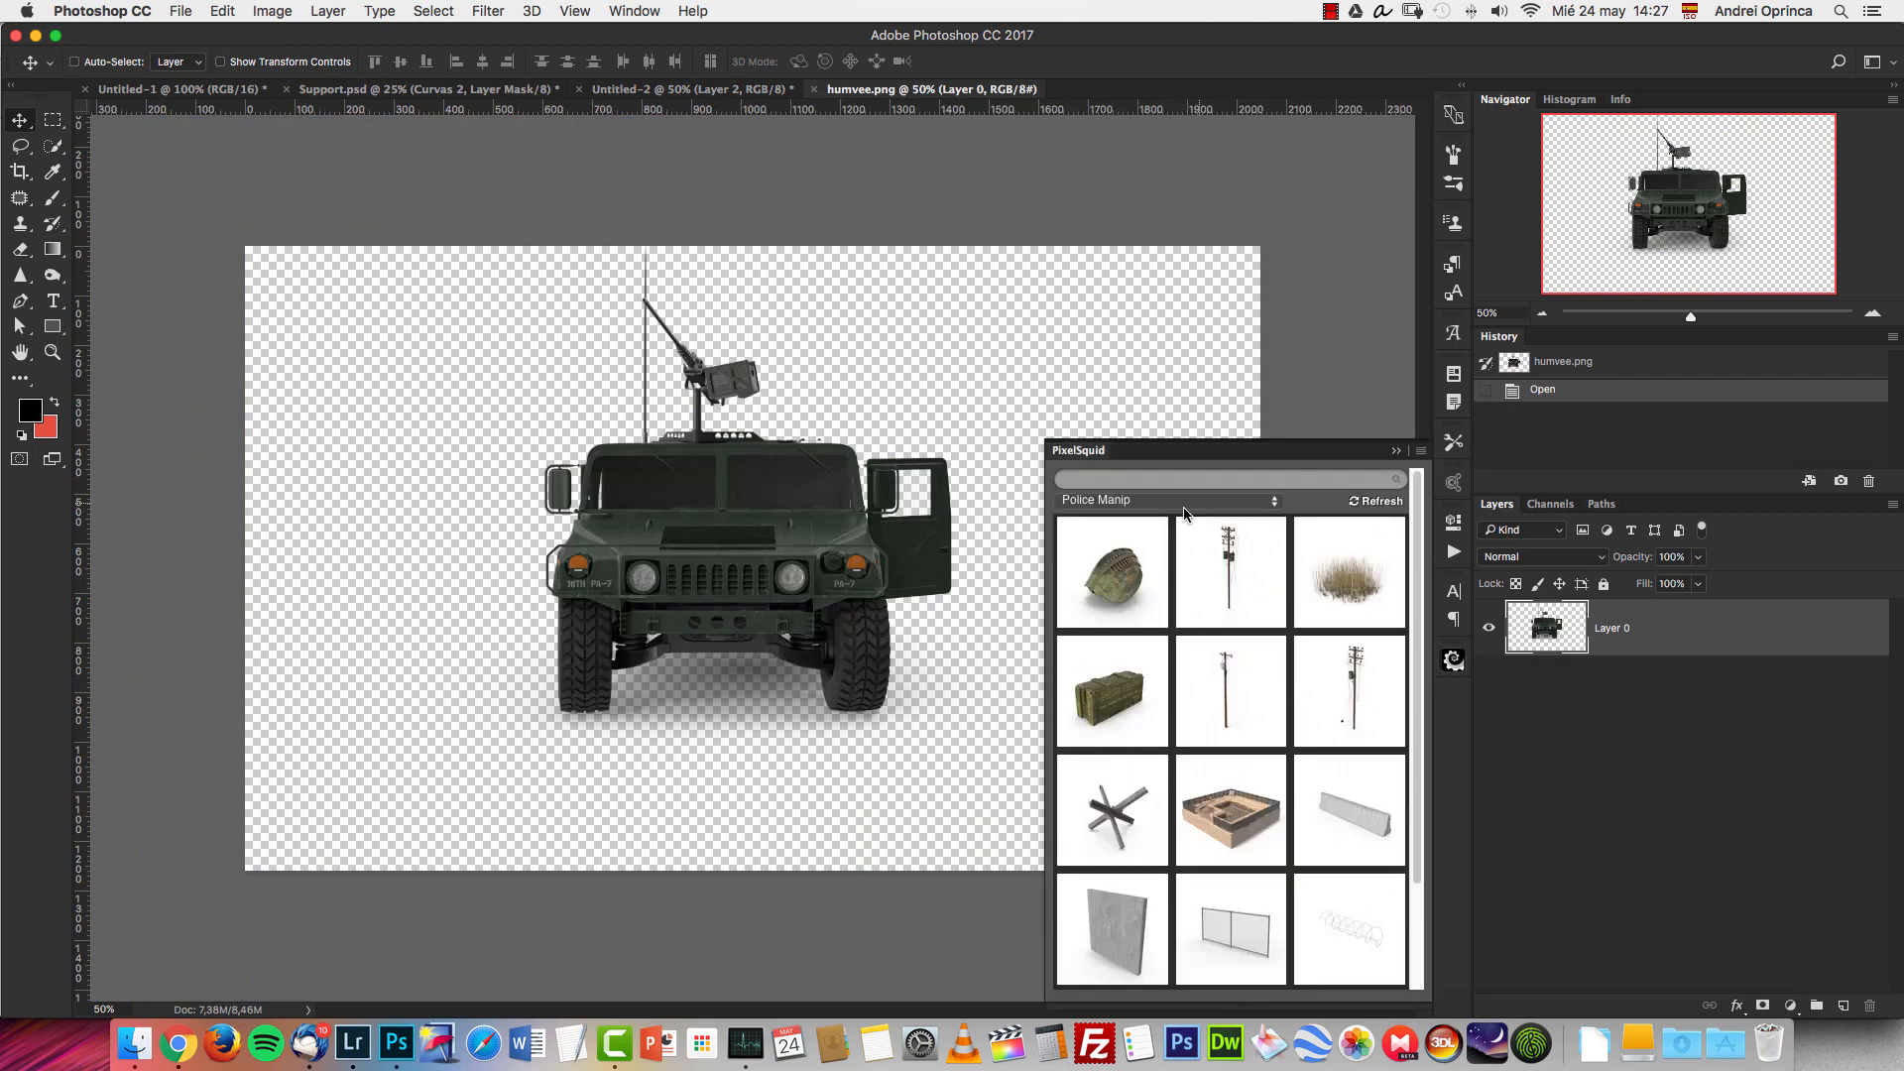
{"action": "left_click", "coordinate": [1182, 501]}
{"action": "left_click", "coordinate": [1179, 555]}
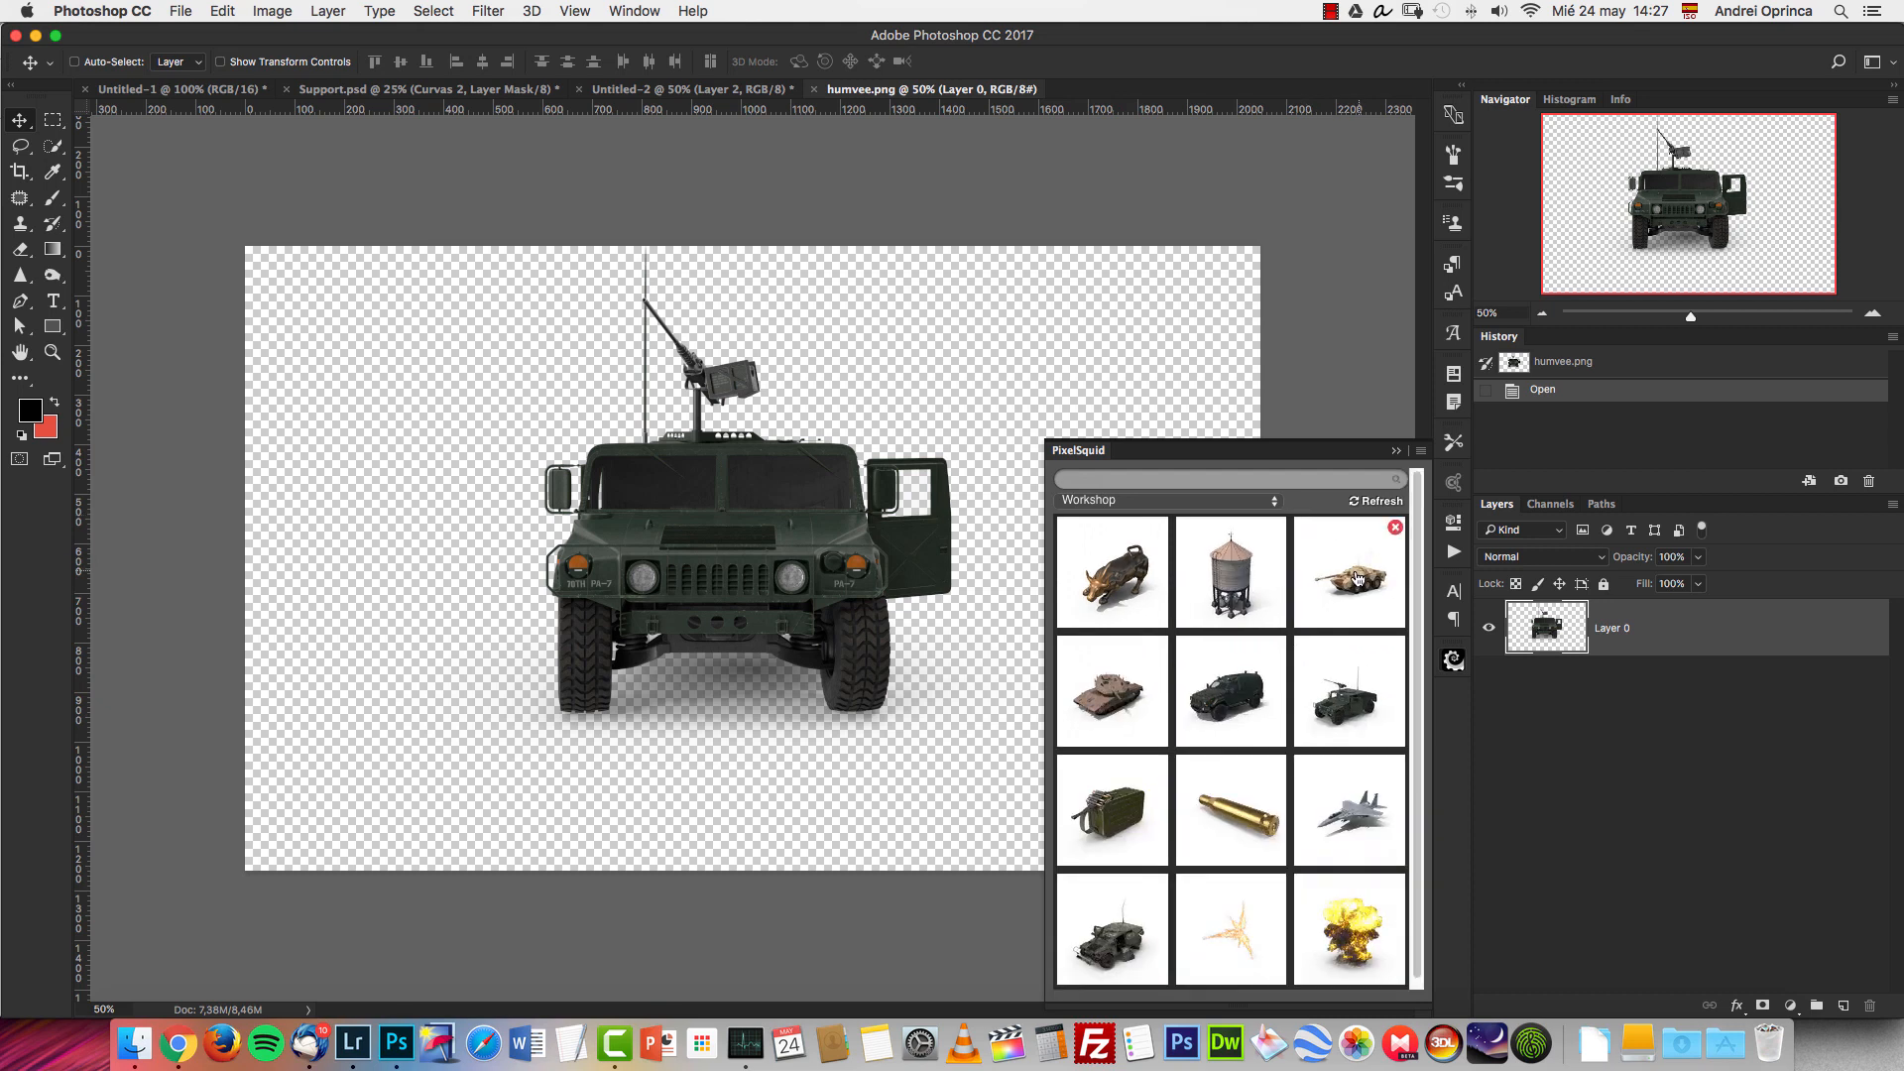
Cut the whole humvee image, close its file without saving, and paste it above the ground layer of the composite.
{"action": "left_click", "coordinate": [1396, 452]}
{"action": "key", "text": "super+a"}
{"action": "key", "text": "super+x"}
{"action": "key", "text": "super+w"}
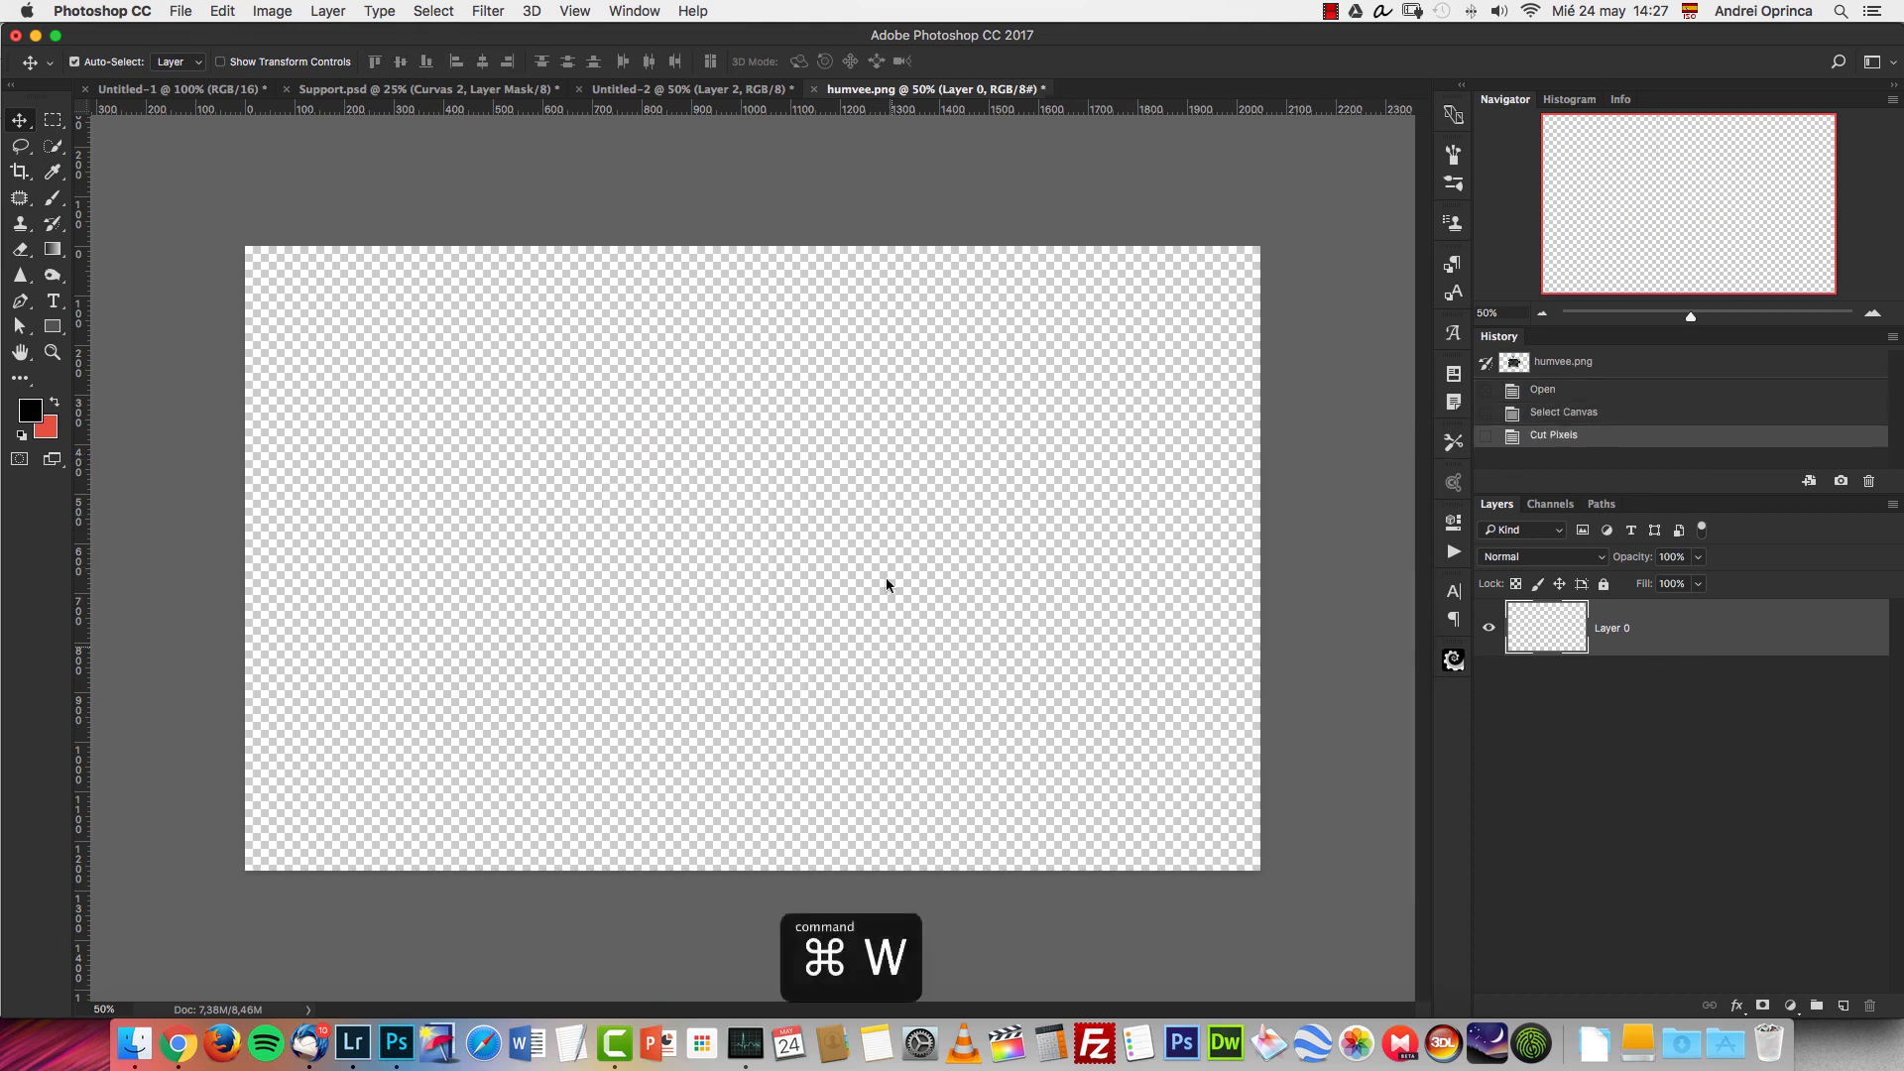
{"action": "left_click", "coordinate": [905, 356]}
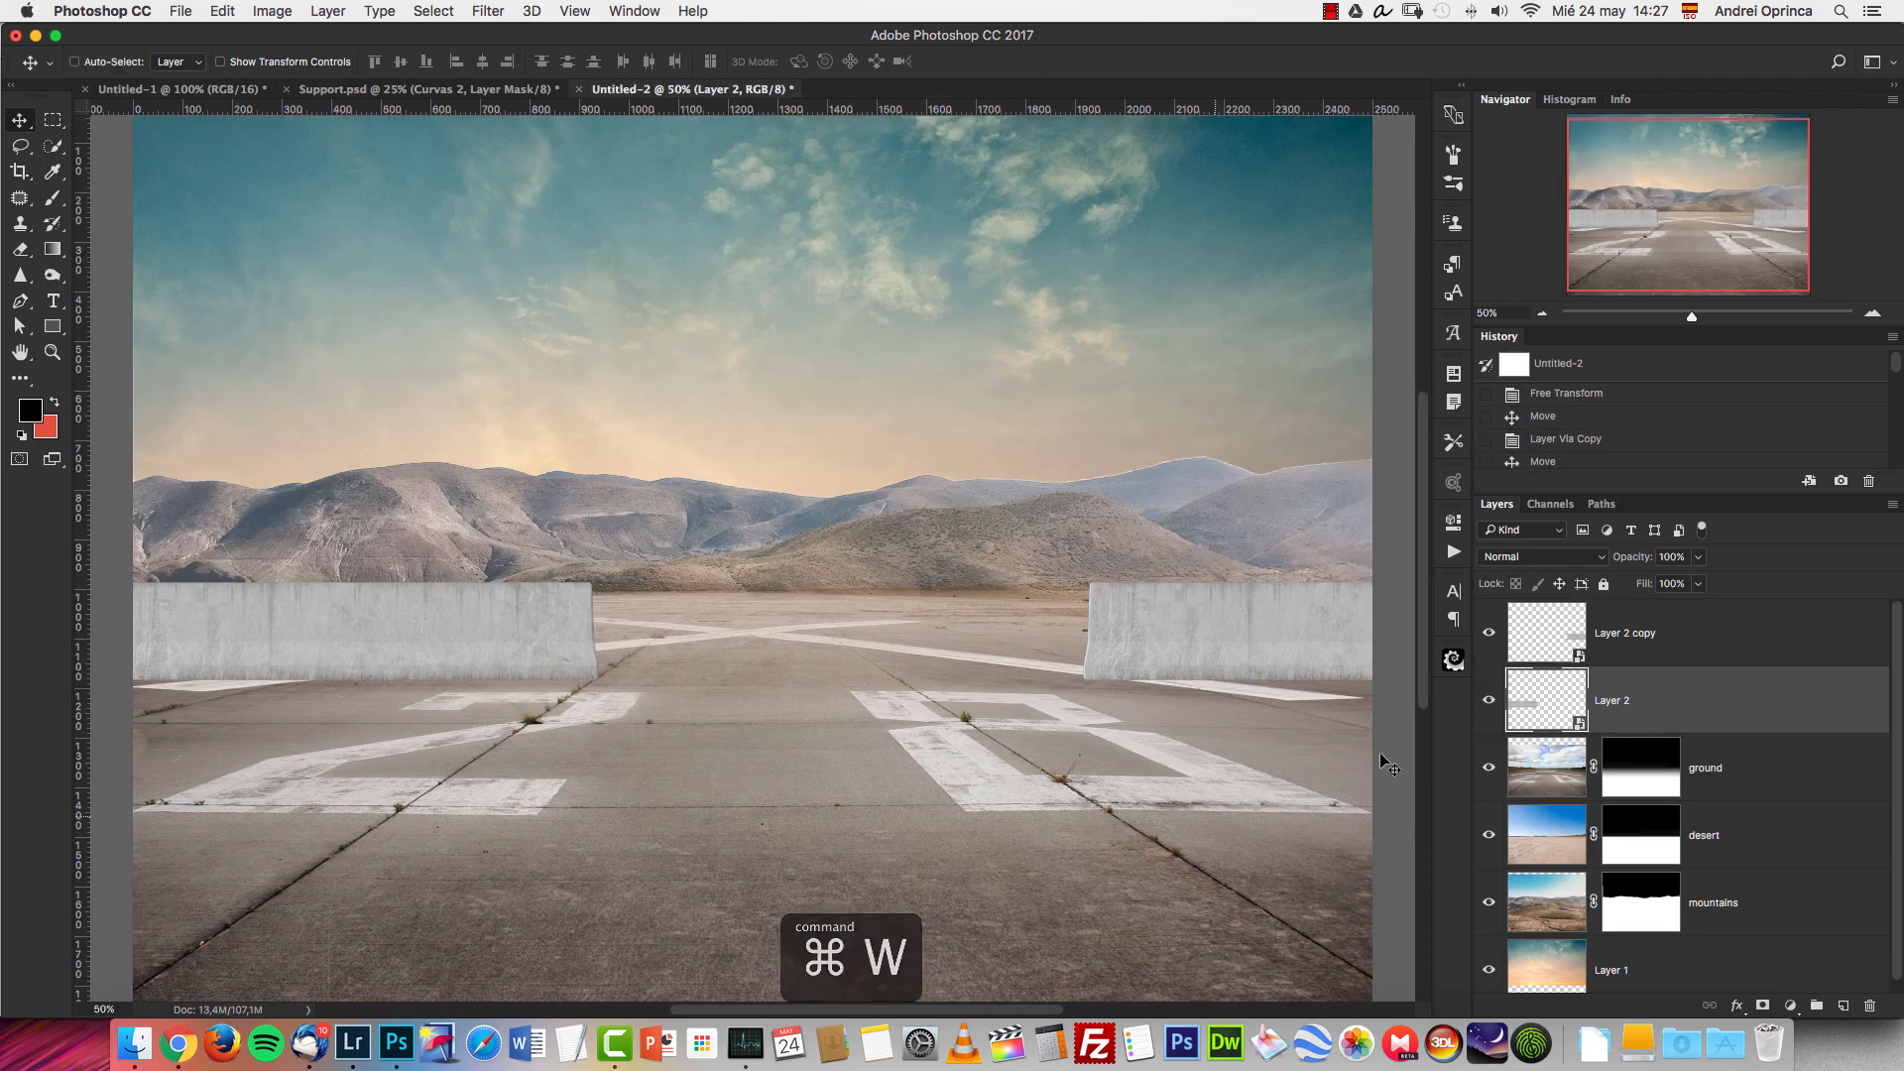
{"action": "left_click", "coordinate": [1765, 758]}
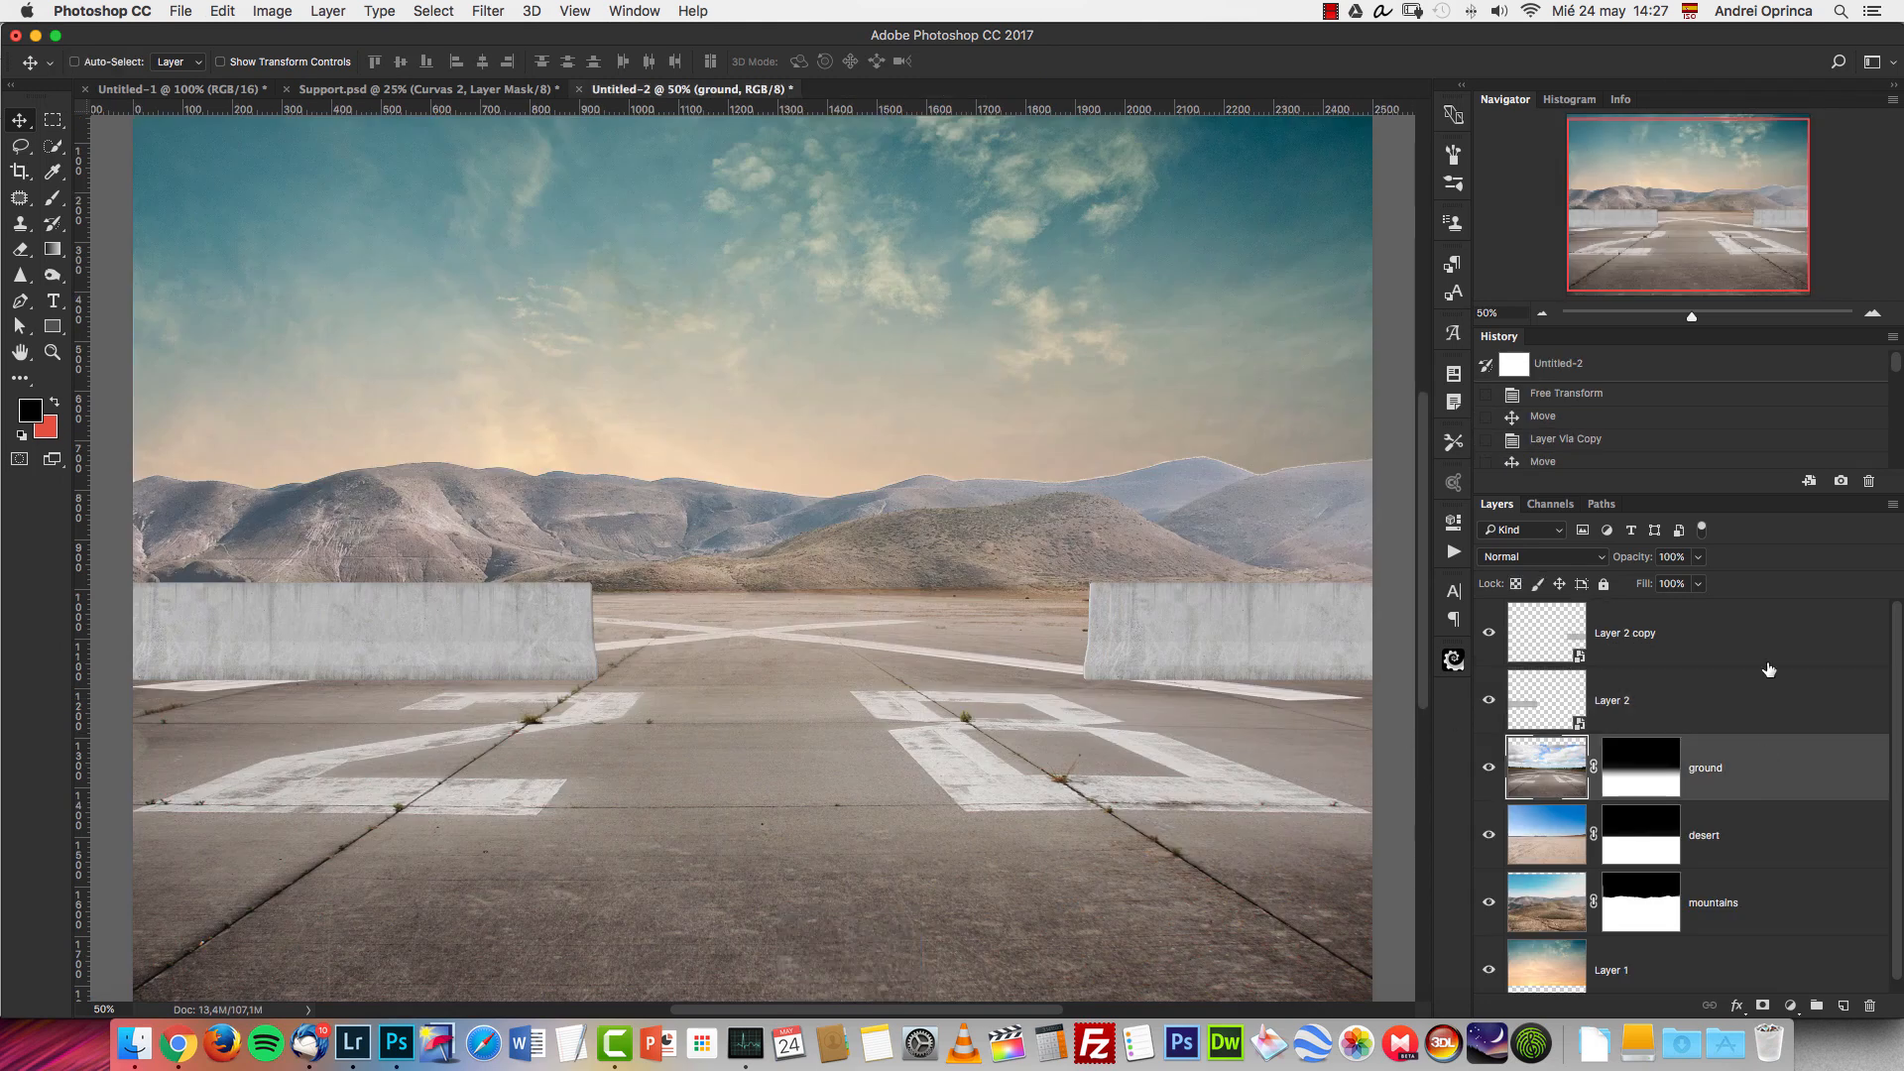
{"action": "key", "text": "super+v"}
{"action": "key", "text": "super+t"}
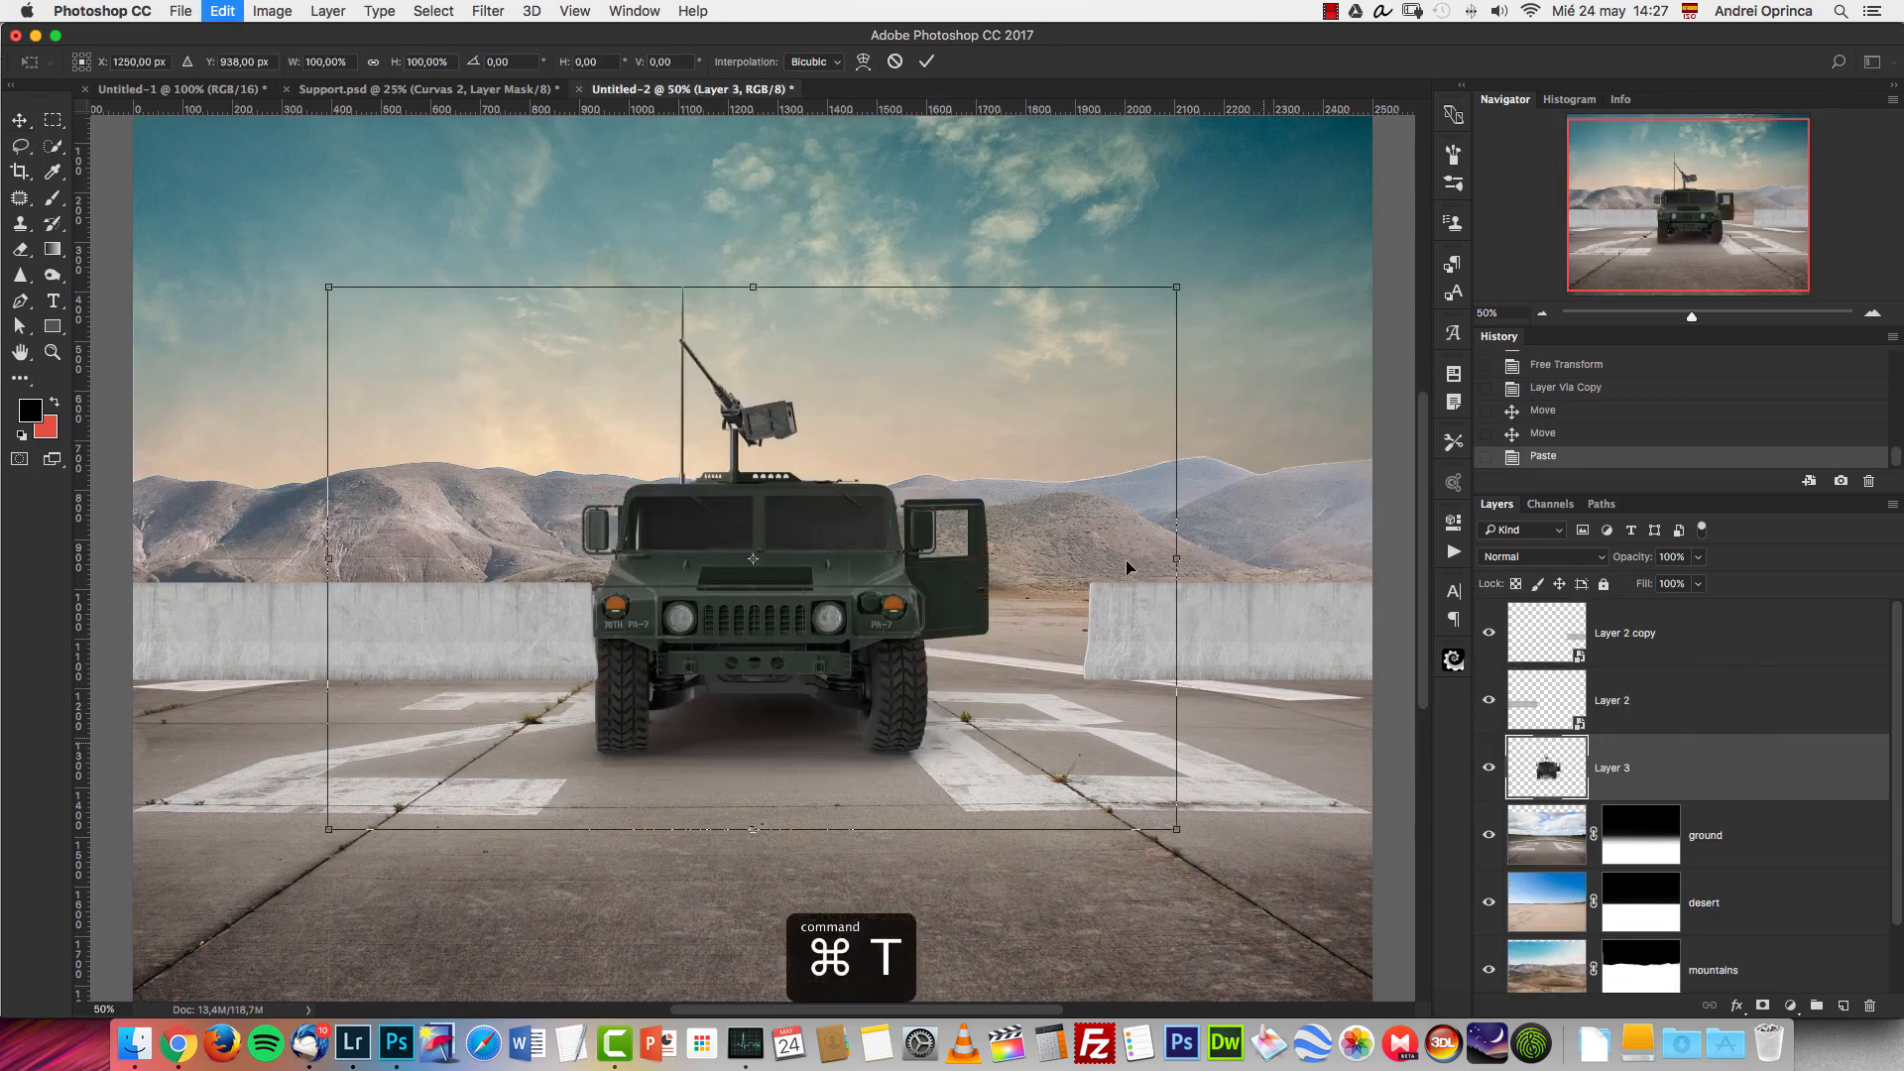
{"action": "left_click_drag", "start_coordinate": [960, 518], "coordinate": [1113, 432]}
{"action": "left_click_drag", "start_coordinate": [1330, 215], "coordinate": [1013, 390]}
{"action": "key", "text": "Escape"}
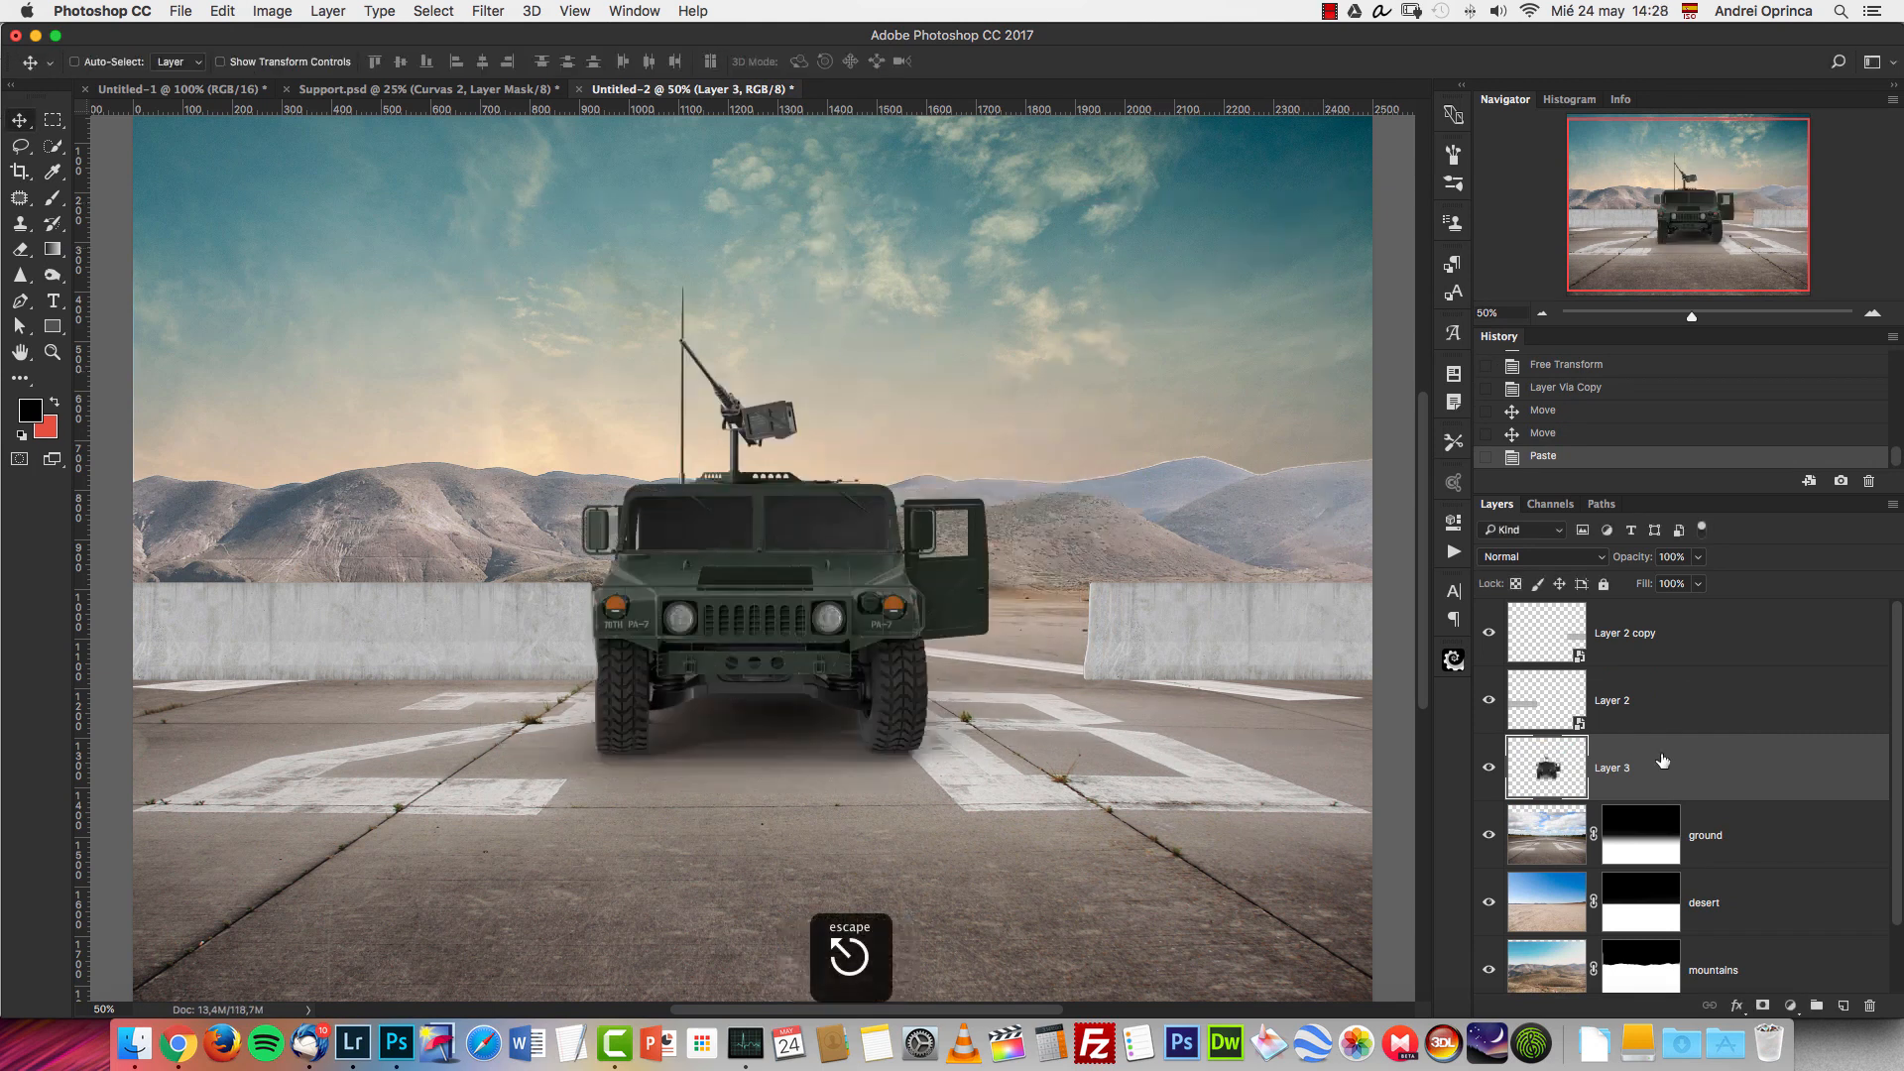
Convert the humvee layer to a Smart Object and scale it proportionally to about 70%.
{"action": "right_click", "coordinate": [1672, 768]}
{"action": "left_click", "coordinate": [1438, 424]}
{"action": "key", "text": "super+t"}
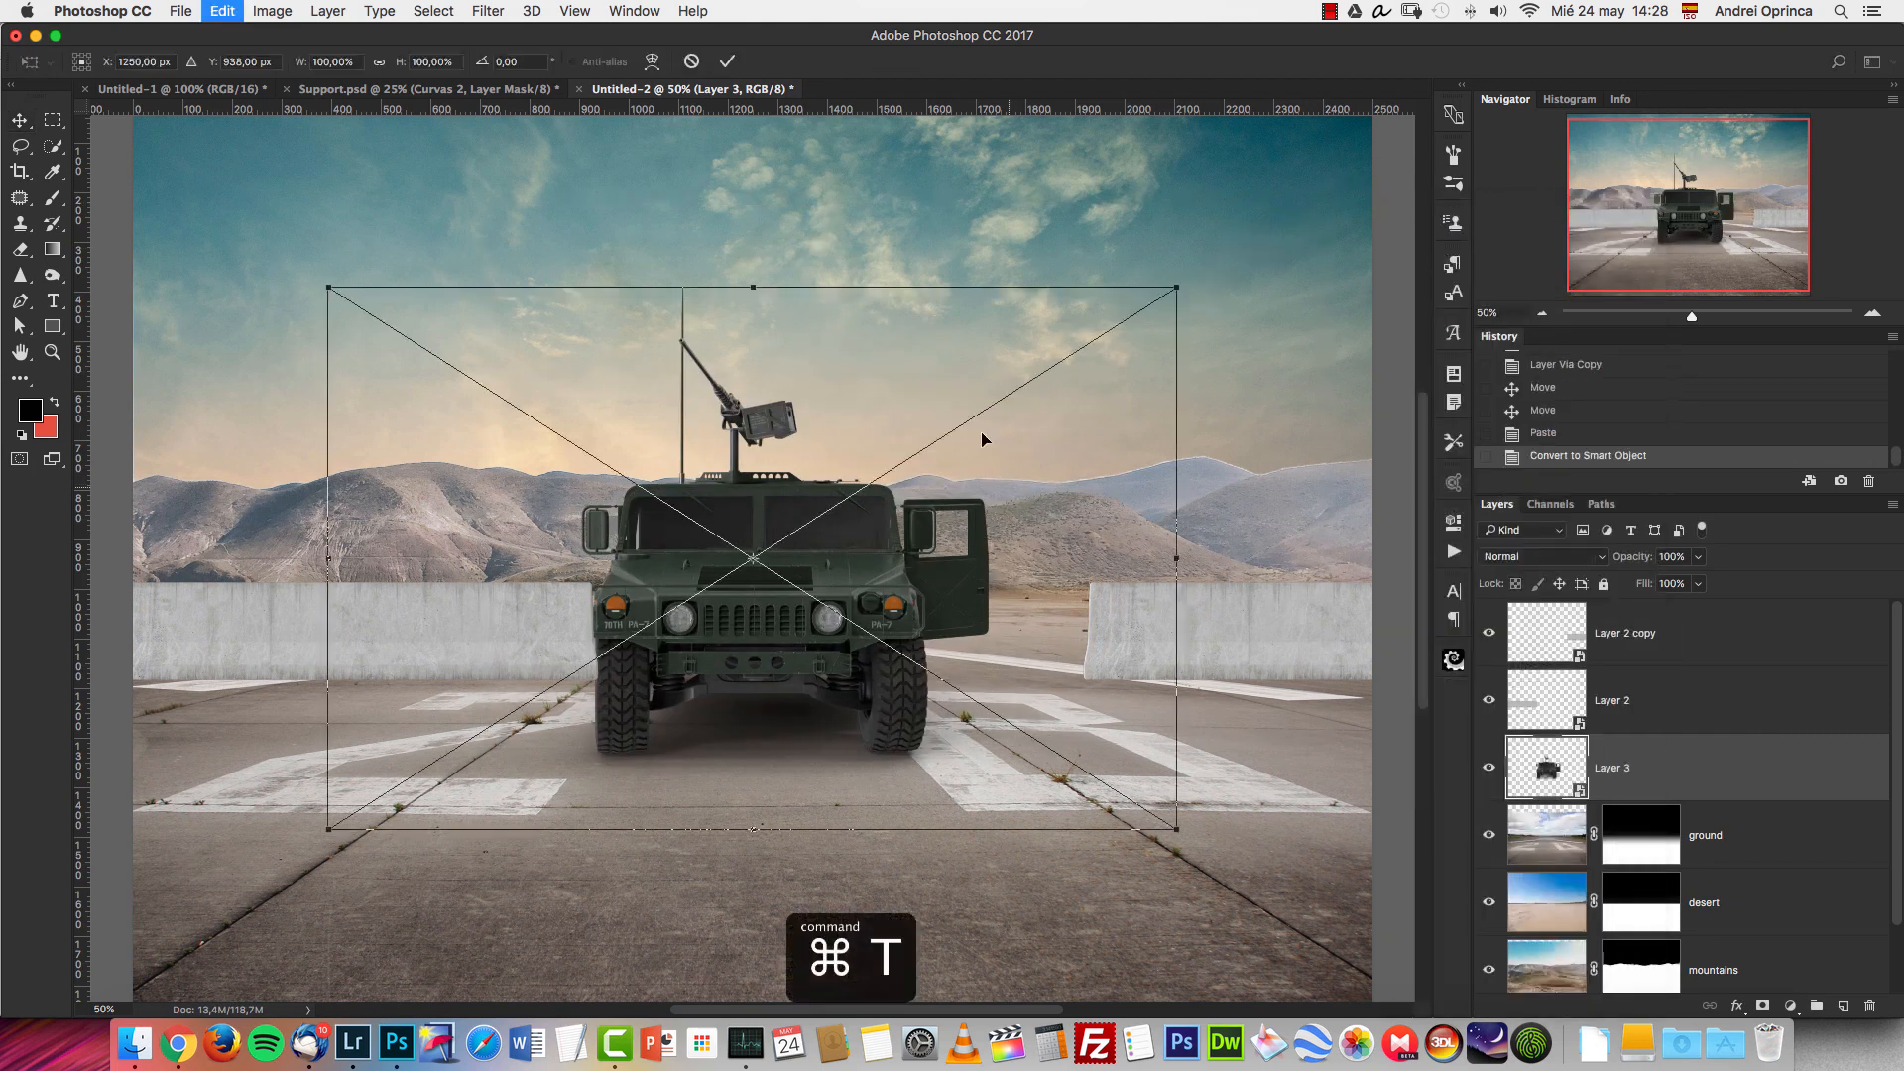
{"action": "left_click_drag", "start_coordinate": [1172, 320], "coordinate": [918, 452]}
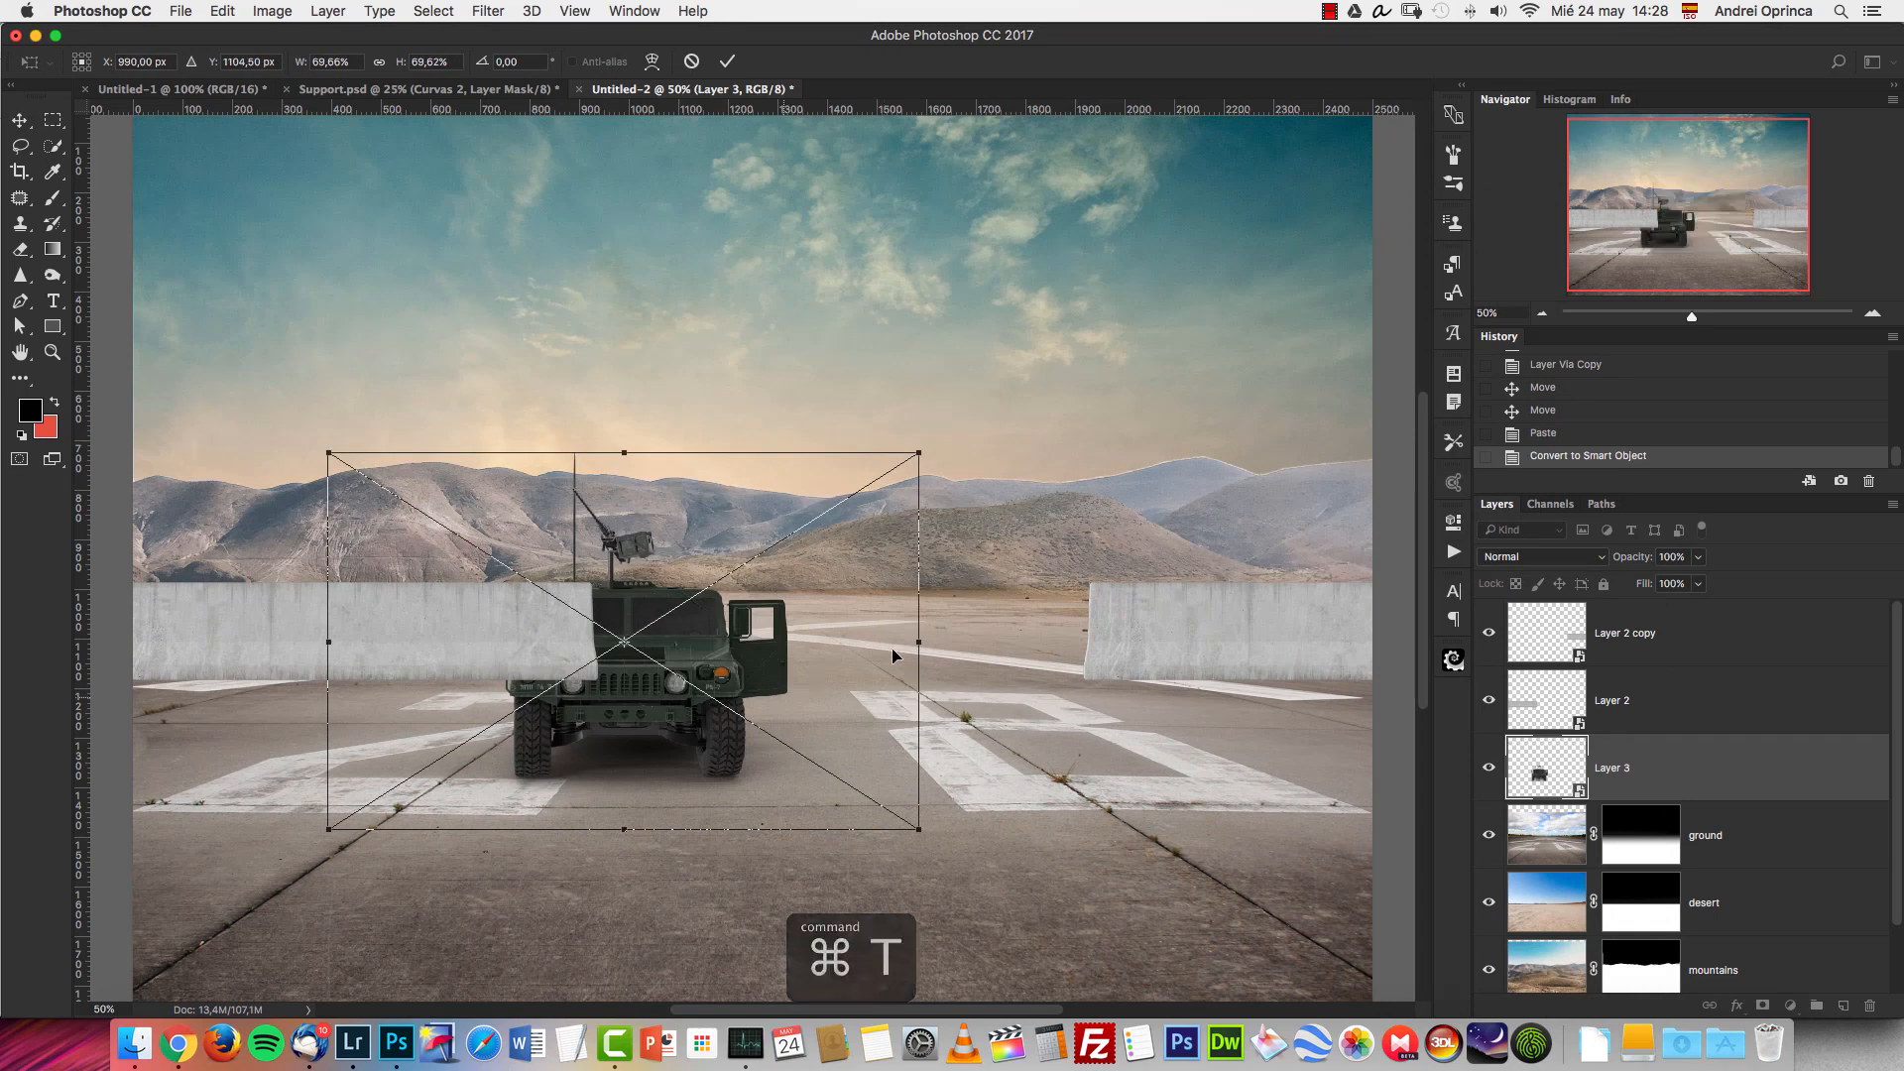